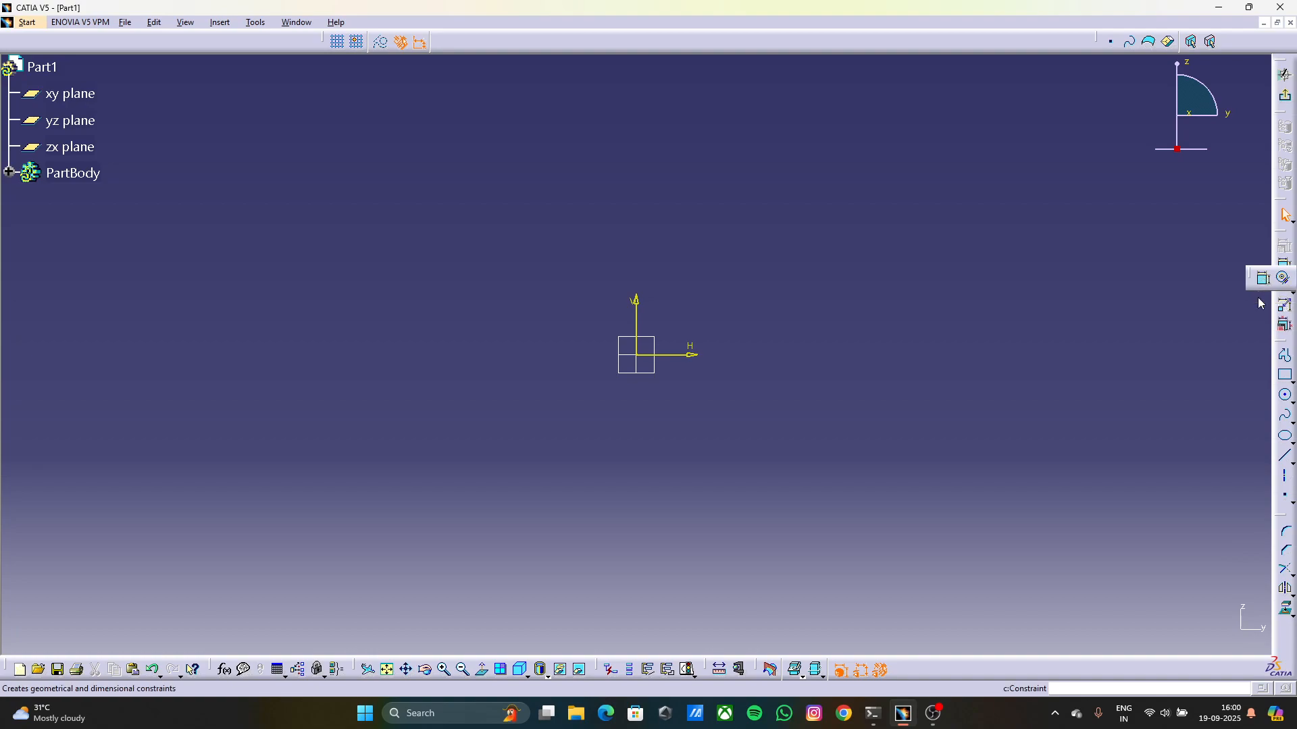
Sketch a rectangle about 92 by 67 mm from the origin and a smaller one about 28 by 18 mm inside it
{"action": "left_click", "coordinate": [1285, 376]}
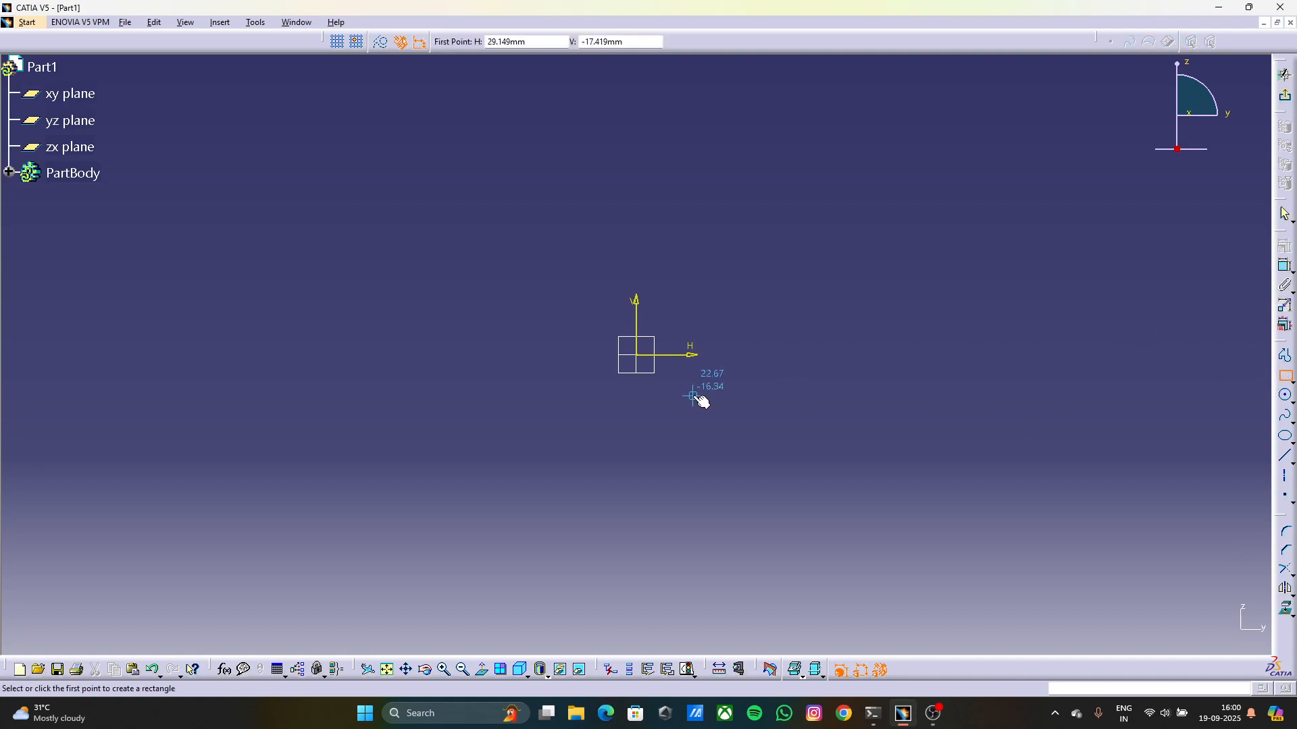
{"action": "left_click", "coordinate": [637, 355]}
{"action": "left_click", "coordinate": [868, 187]}
{"action": "left_click", "coordinate": [714, 272]}
{"action": "left_click", "coordinate": [784, 317]}
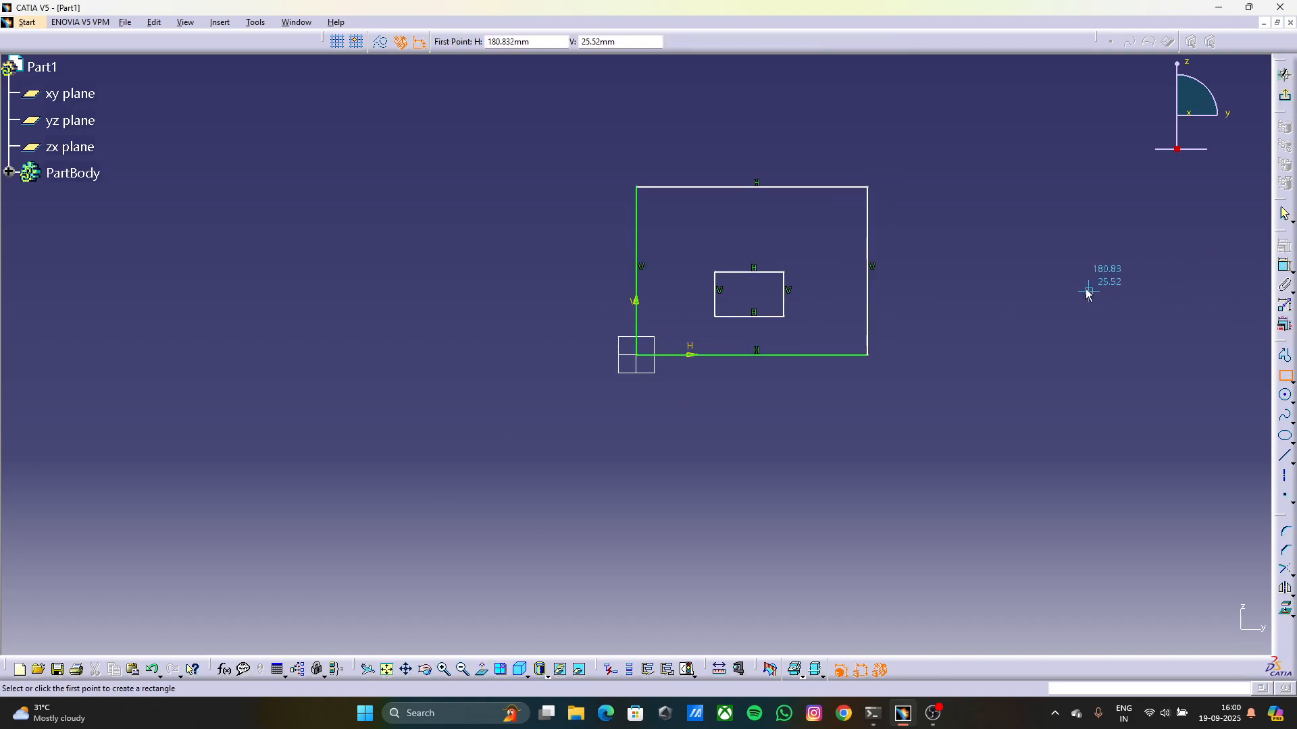
Dimension the outer rectangle's bottom edge and set its length to 100 mm
{"action": "left_click", "coordinate": [1284, 266]}
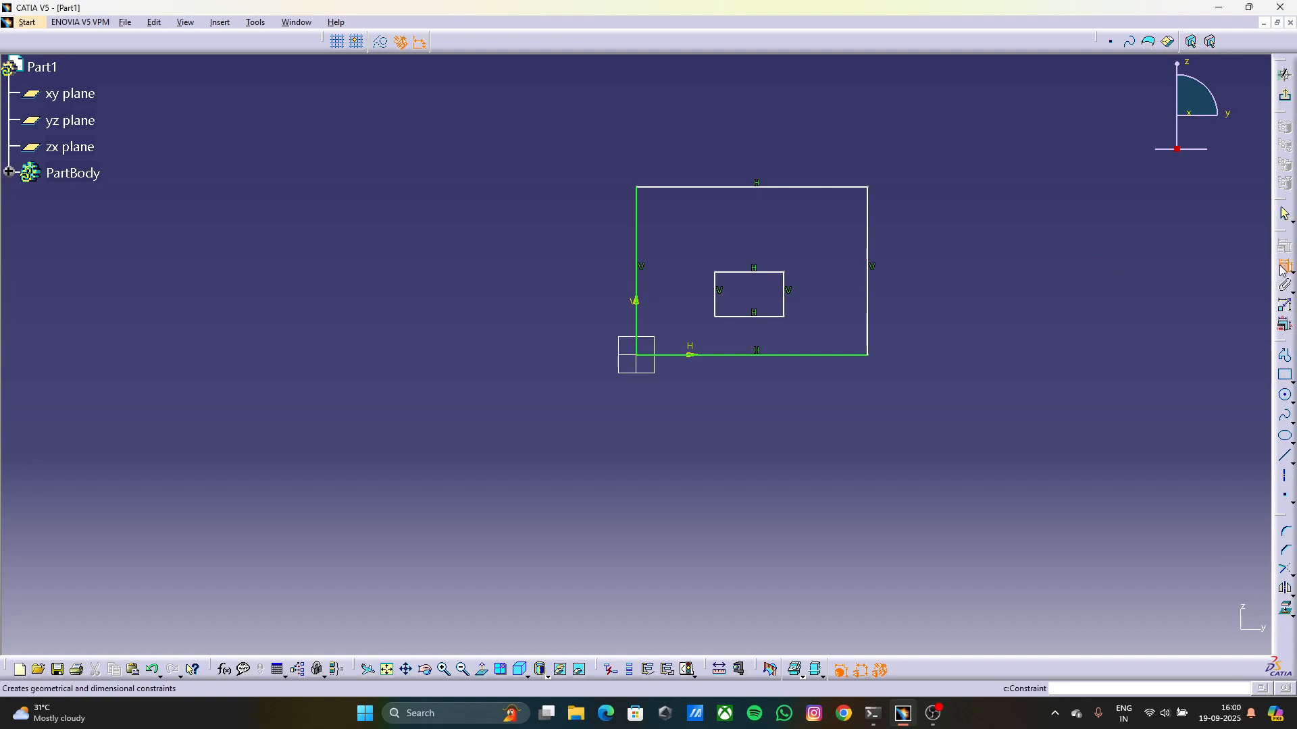
{"action": "left_click", "coordinate": [768, 355]}
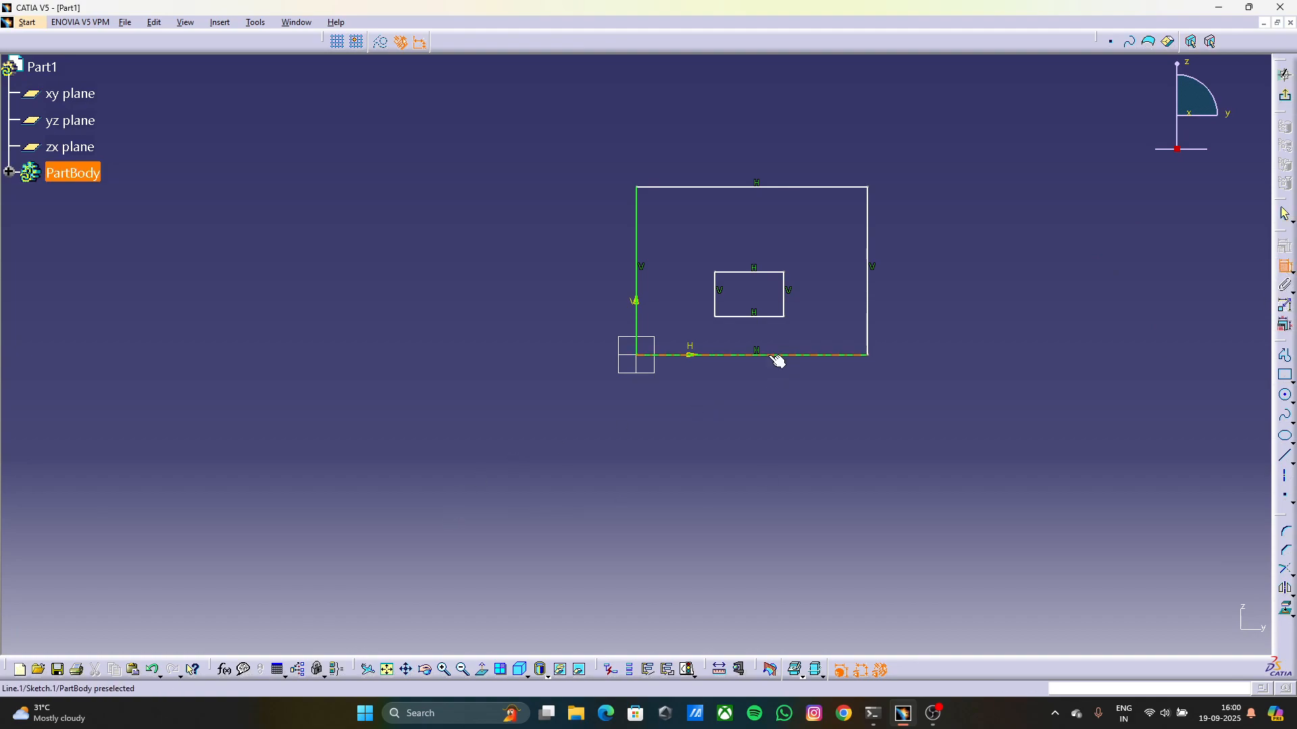
{"action": "left_click", "coordinate": [765, 432]}
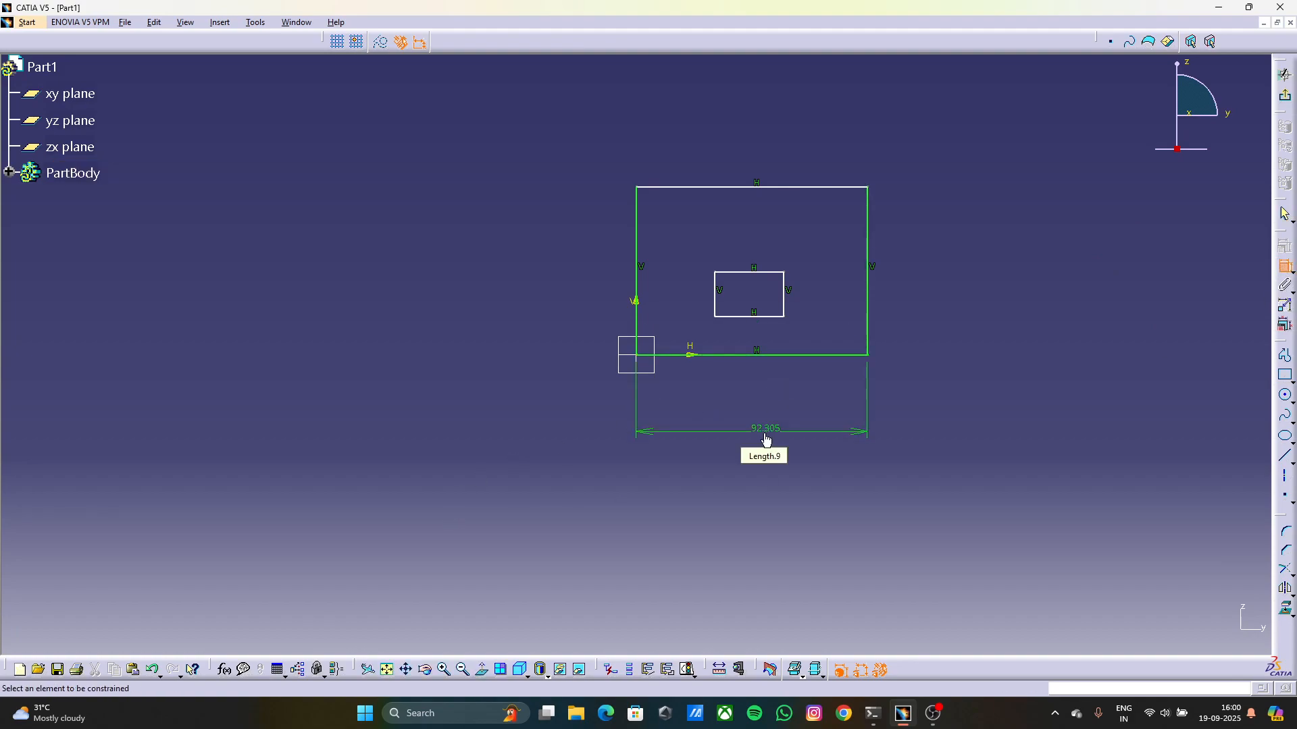
{"action": "double_click", "coordinate": [766, 440]}
{"action": "type", "text": "100"}
{"action": "key", "text": "Return"}
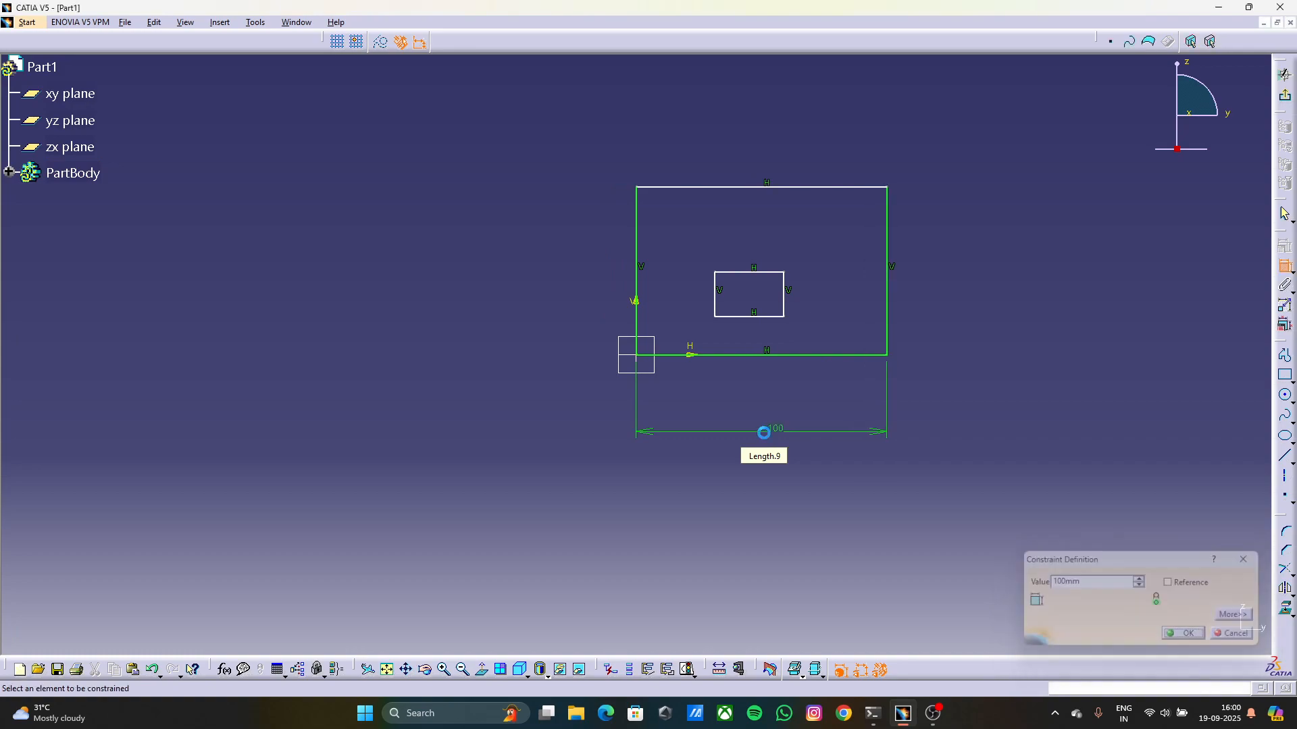
Dimension the outer rectangle's right edge and set its height to 100 mm
{"action": "left_click", "coordinate": [890, 262]}
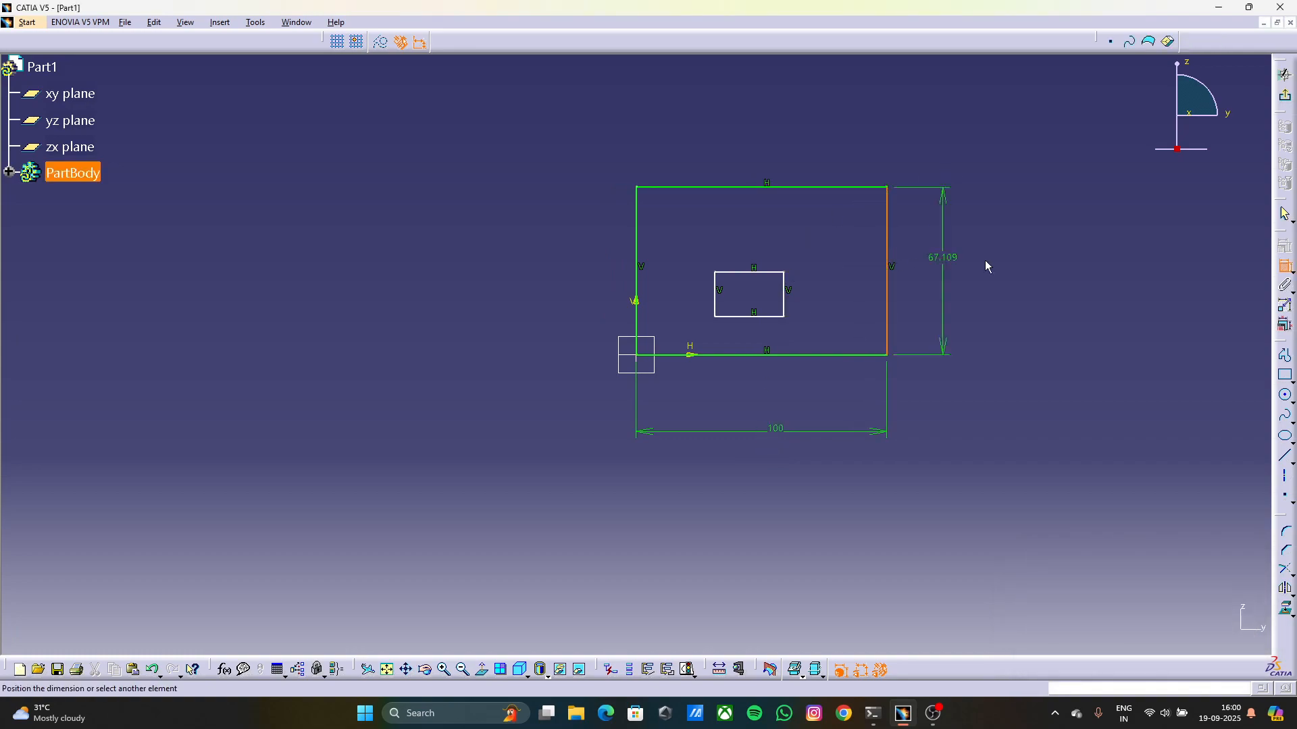
{"action": "double_click", "coordinate": [1176, 231]}
{"action": "type", "text": "100"}
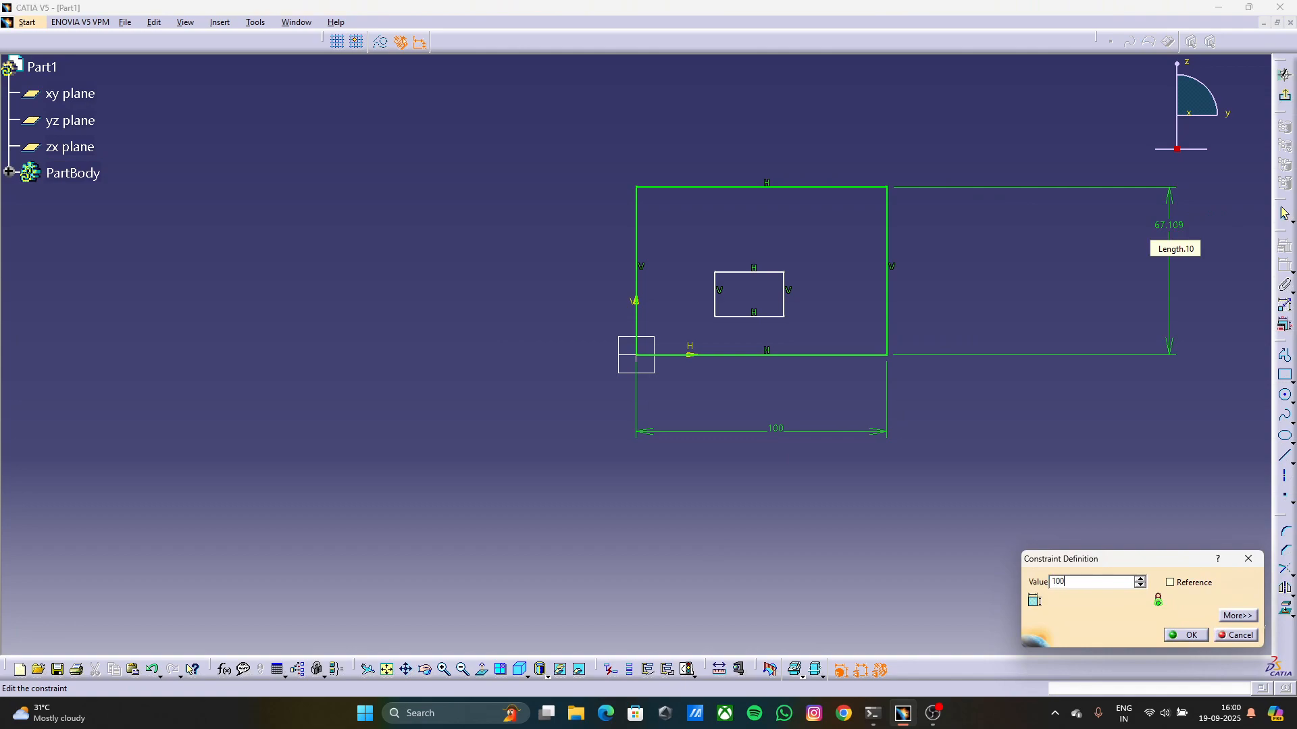
{"action": "key", "text": "Return"}
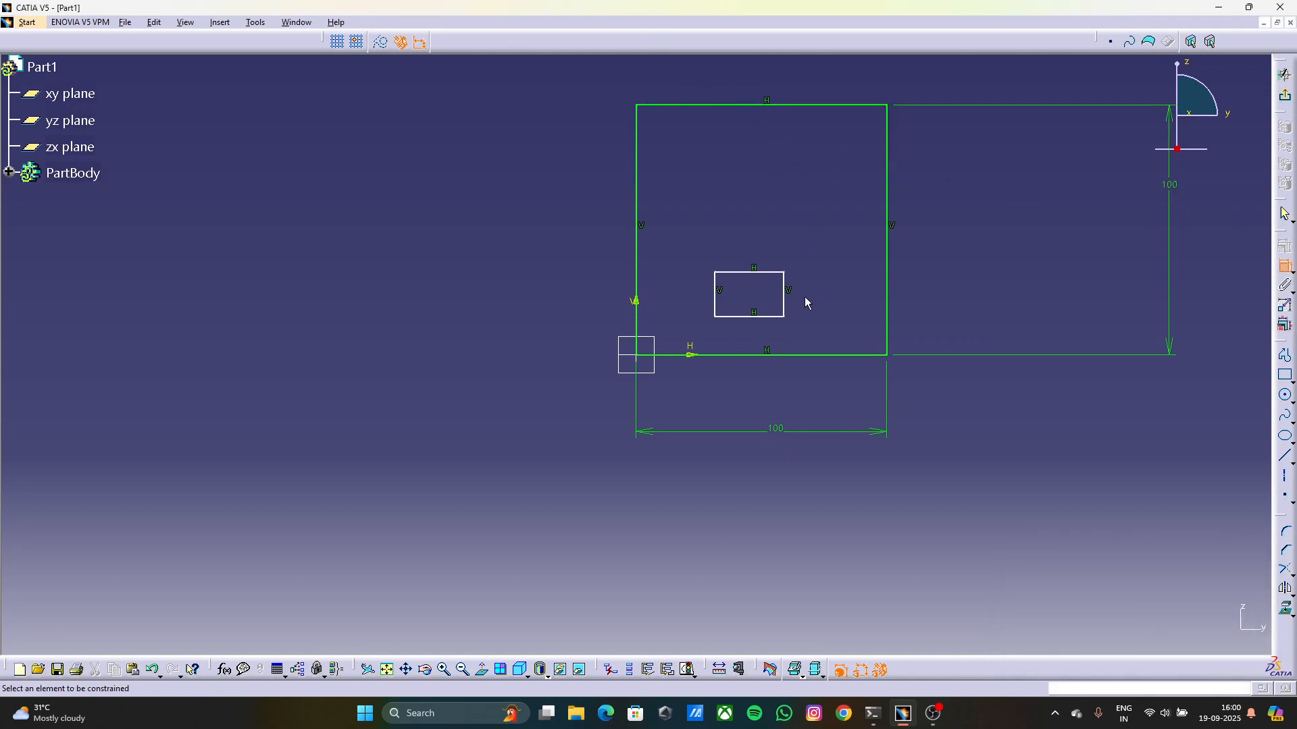
Dimension the inner rectangle's bottom edge and set its length to 50 mm
{"action": "left_click", "coordinate": [766, 317]}
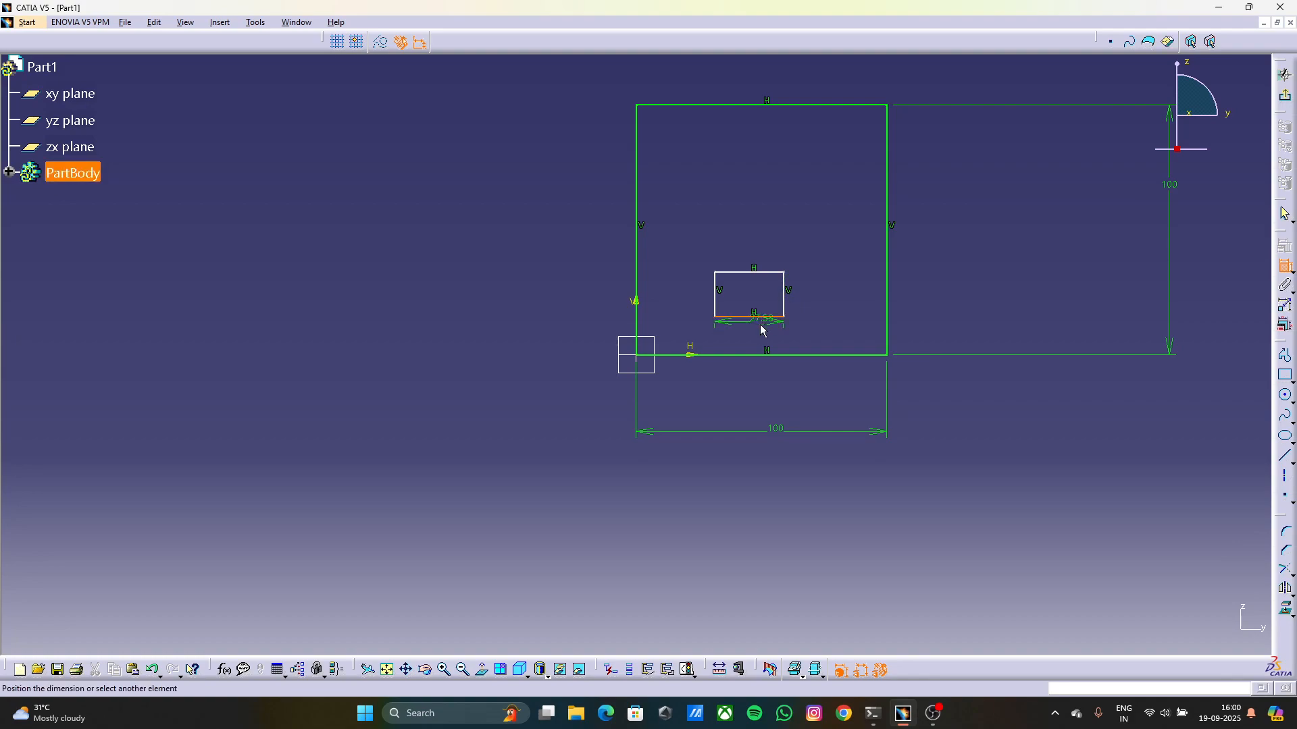
{"action": "left_click", "coordinate": [752, 331]}
{"action": "double_click", "coordinate": [756, 331]}
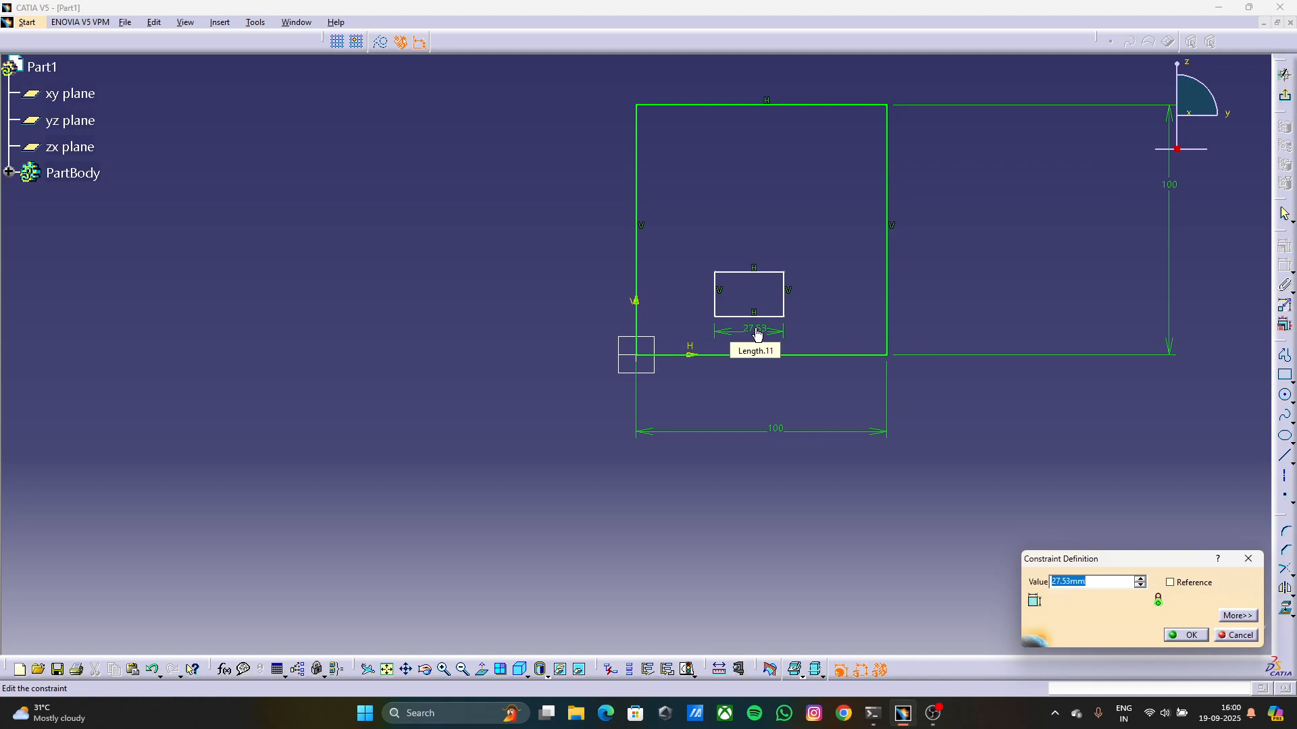
{"action": "type", "text": "50"}
{"action": "key", "text": "Return"}
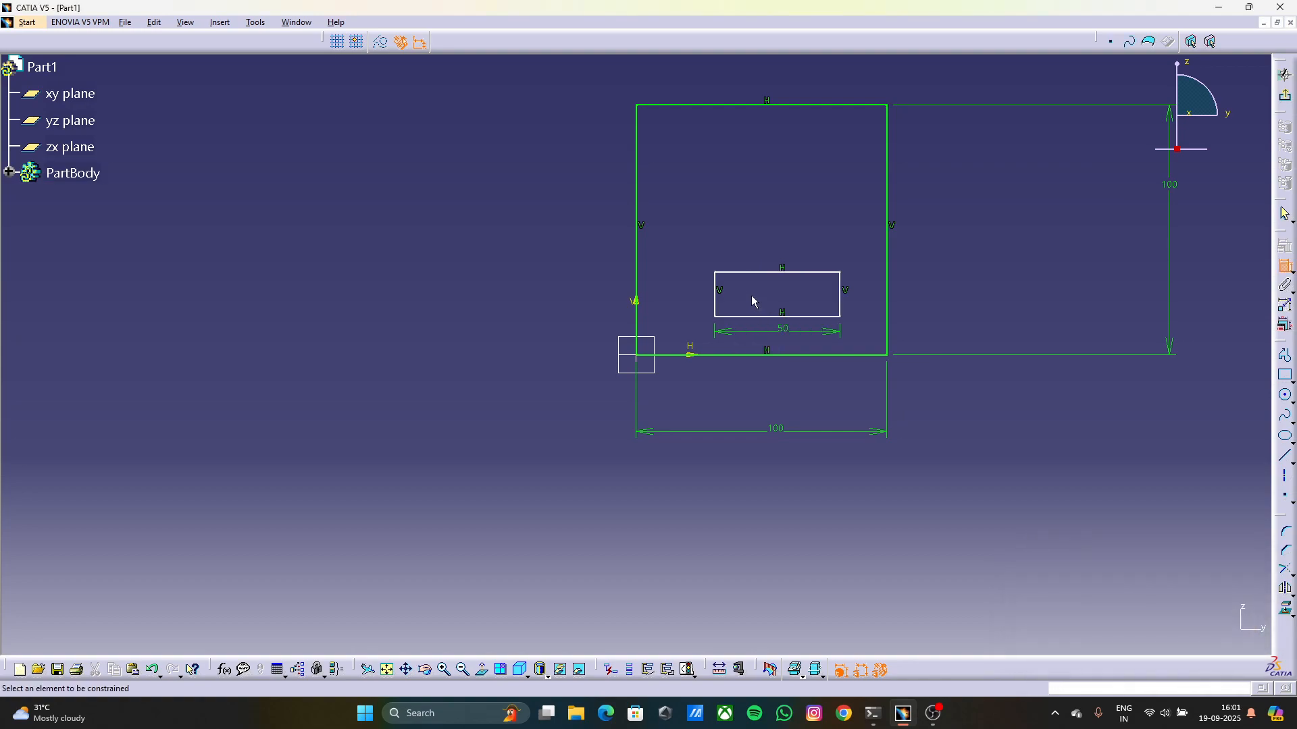
Dimension the inner rectangle's left edge and set its height to 50 mm
{"action": "left_click", "coordinate": [715, 294]}
{"action": "left_click", "coordinate": [405, 281]}
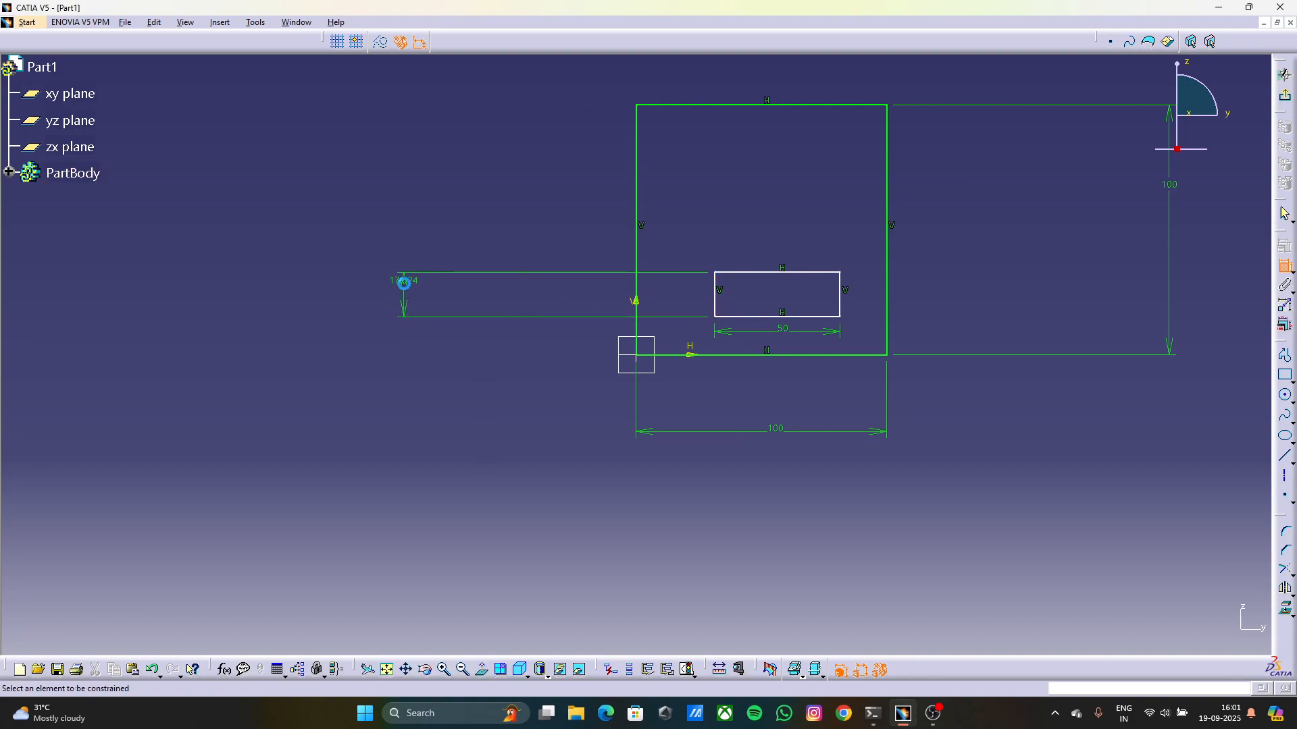
{"action": "double_click", "coordinate": [406, 289]}
{"action": "type", "text": "50"}
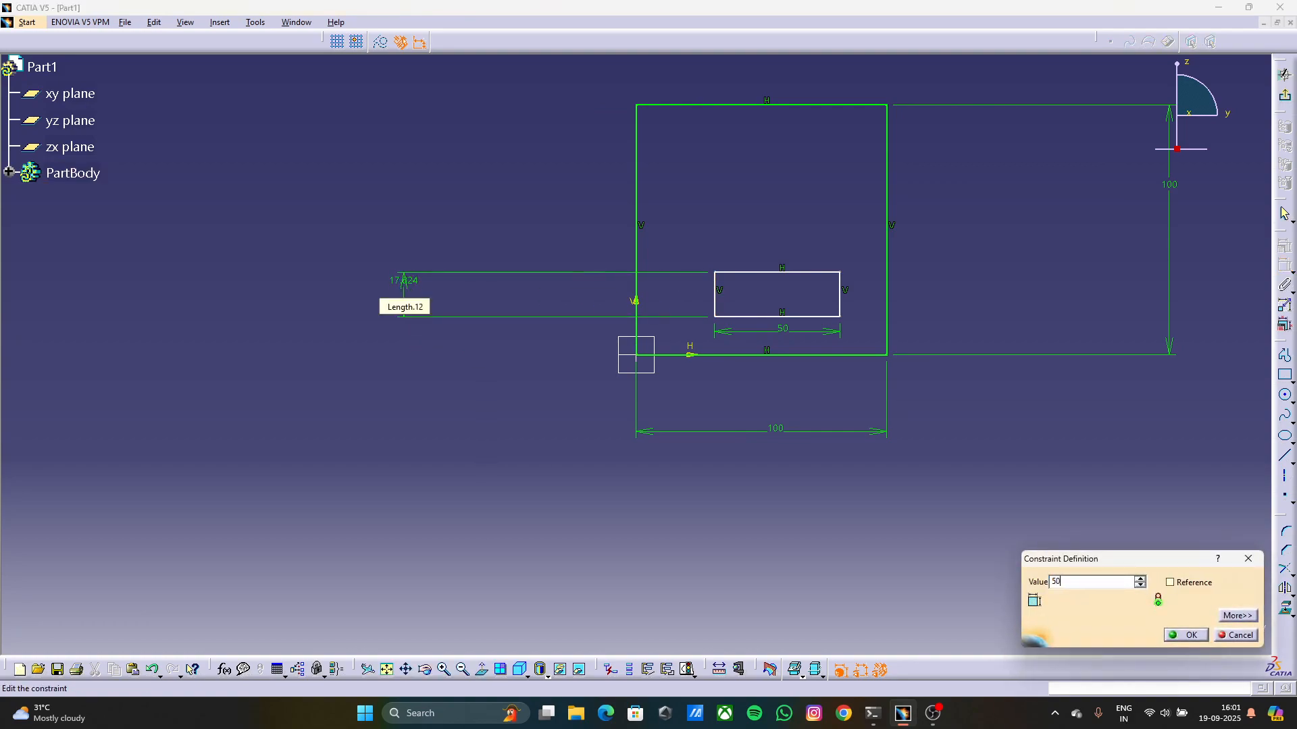
{"action": "key", "text": "Return"}
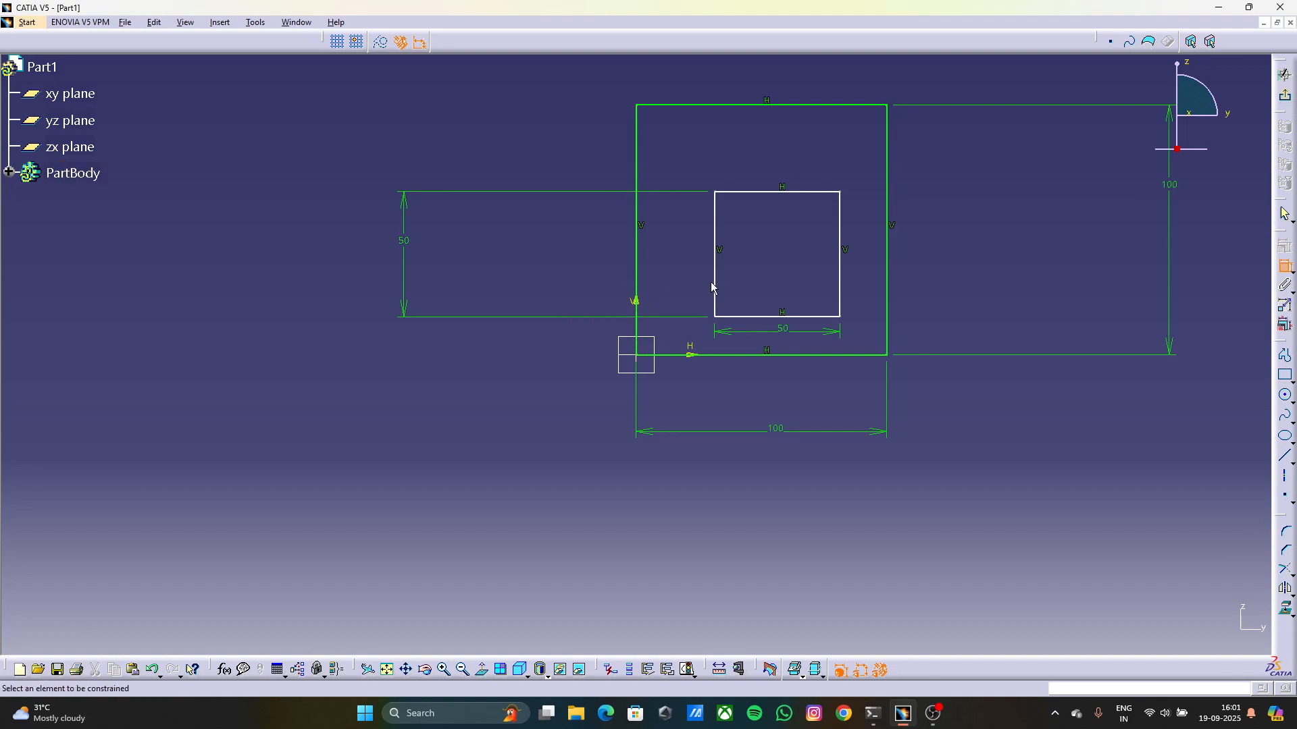
Constrain the inner square's left edge to a distance of 25 mm from the vertical axis
{"action": "left_click", "coordinate": [636, 302]}
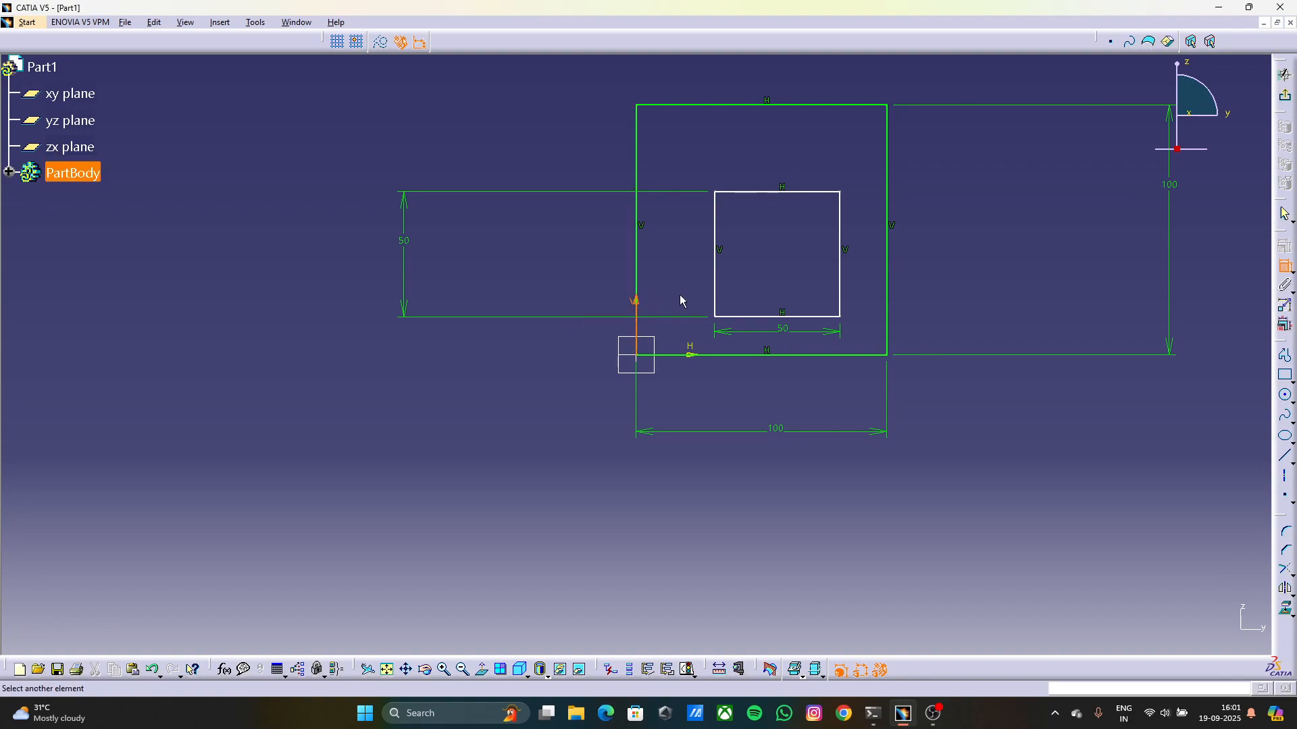
{"action": "left_click", "coordinate": [717, 292]}
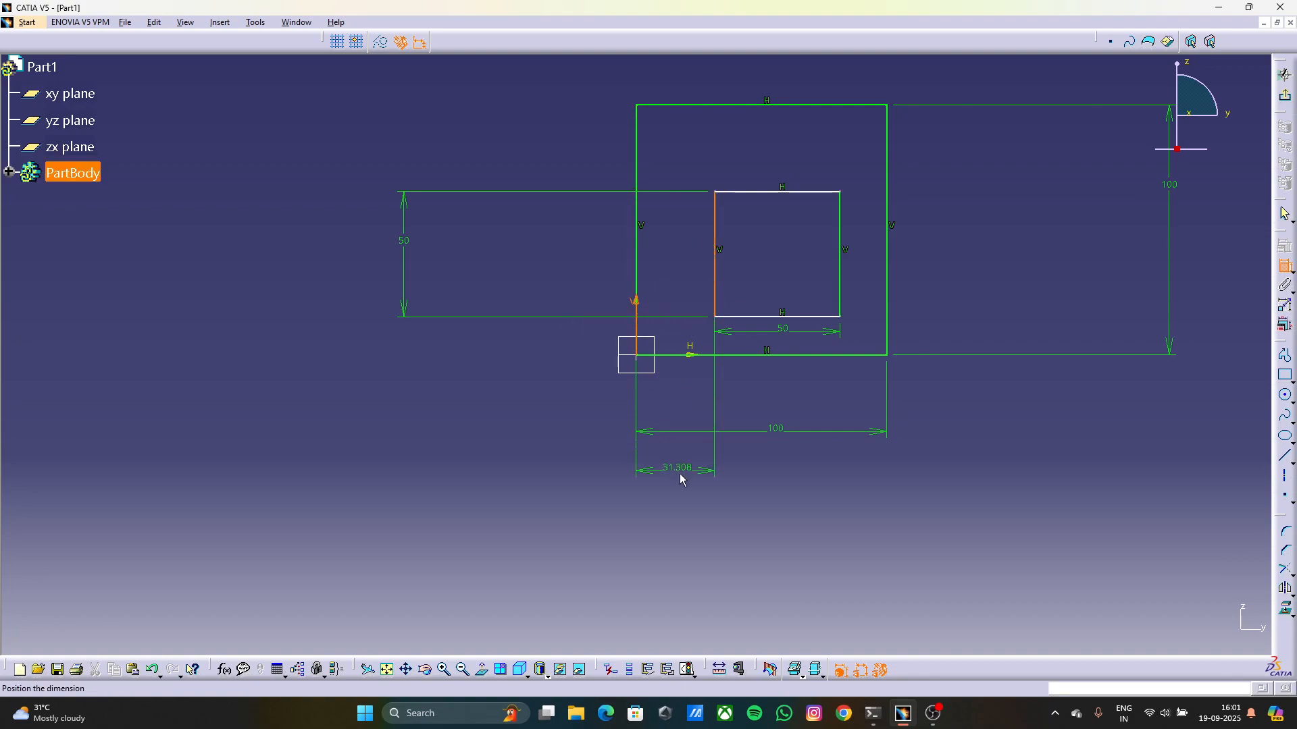
{"action": "left_click", "coordinate": [679, 490]}
{"action": "double_click", "coordinate": [679, 490]}
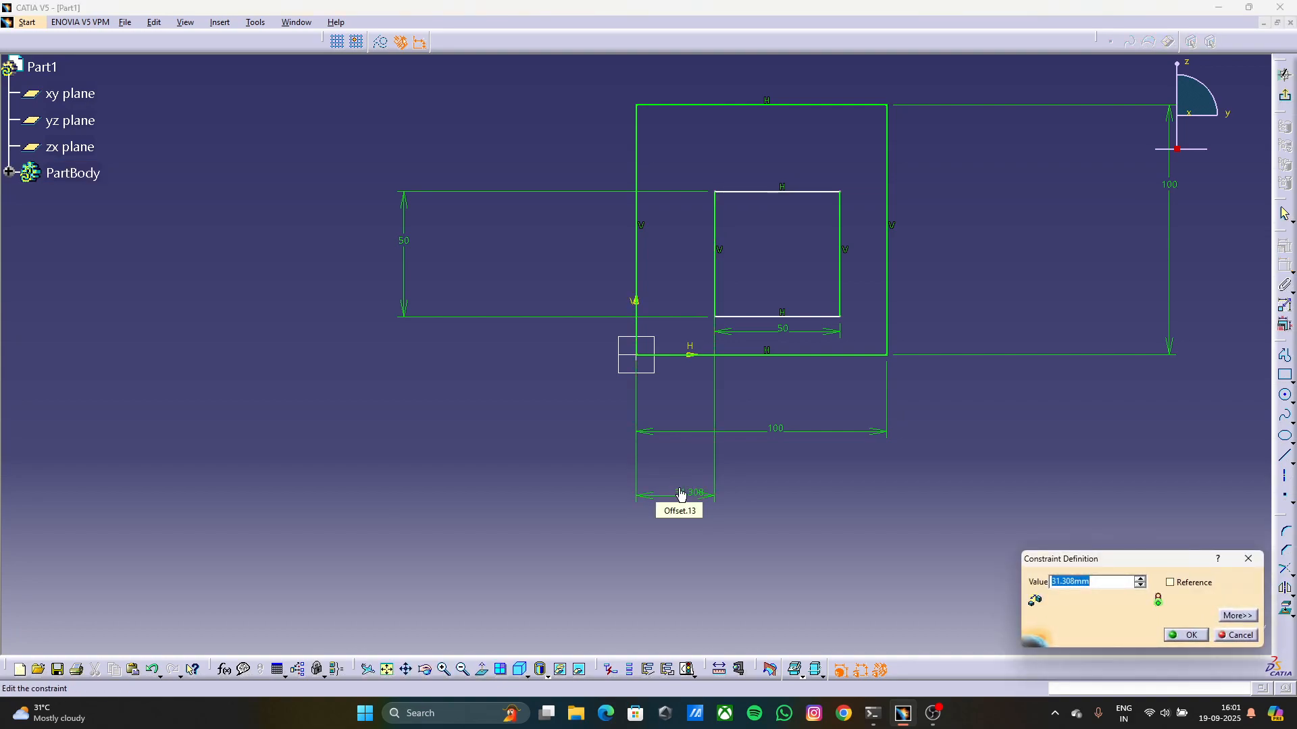
{"action": "type", "text": "25"}
{"action": "key", "text": "Return"}
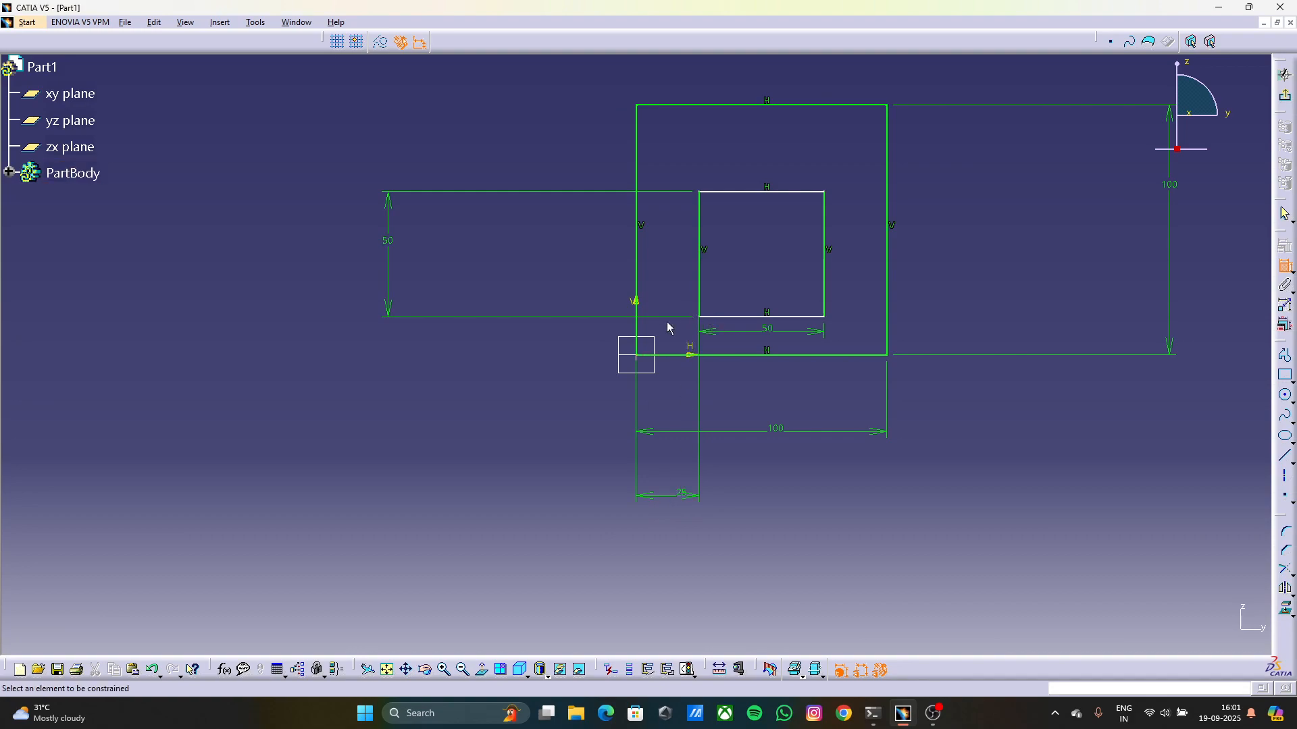
Constrain the inner square's top edge to a distance of 75 mm from the outer square's bottom edge
{"action": "left_click", "coordinate": [694, 355]}
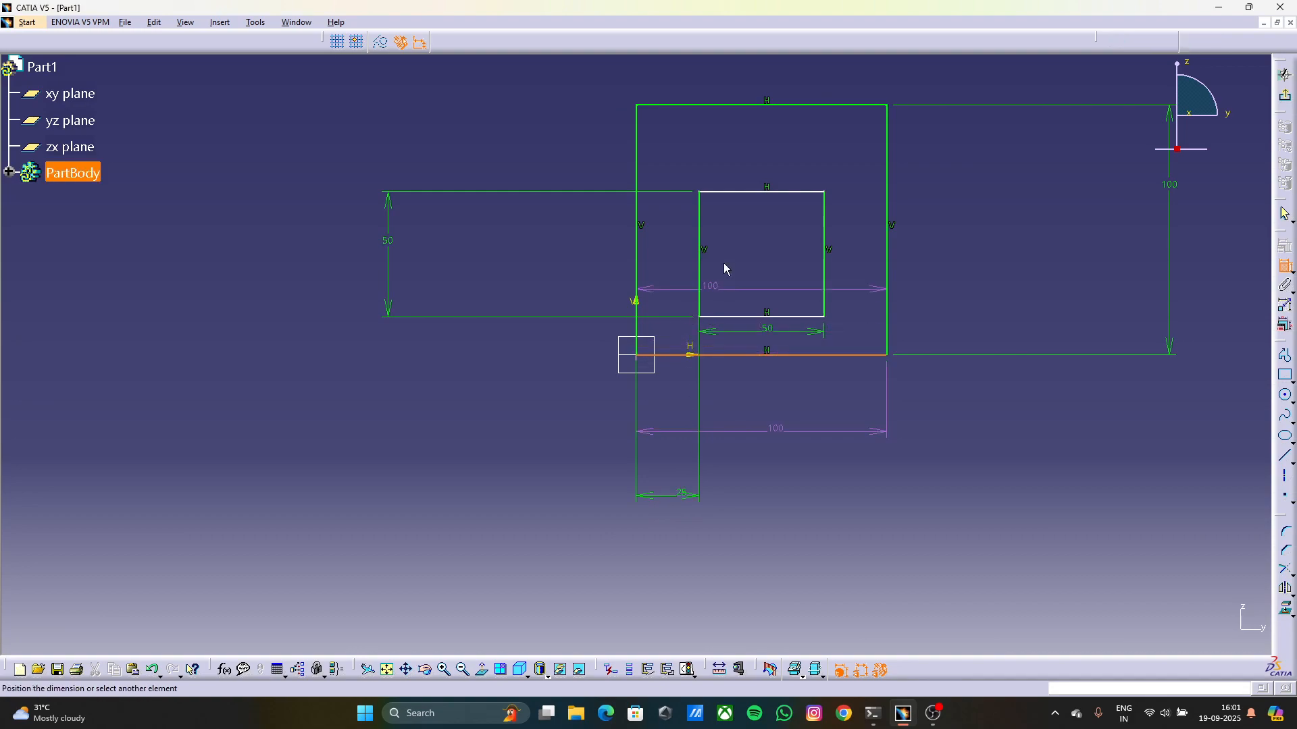
{"action": "left_click", "coordinate": [775, 193]}
{"action": "left_click", "coordinate": [483, 289]}
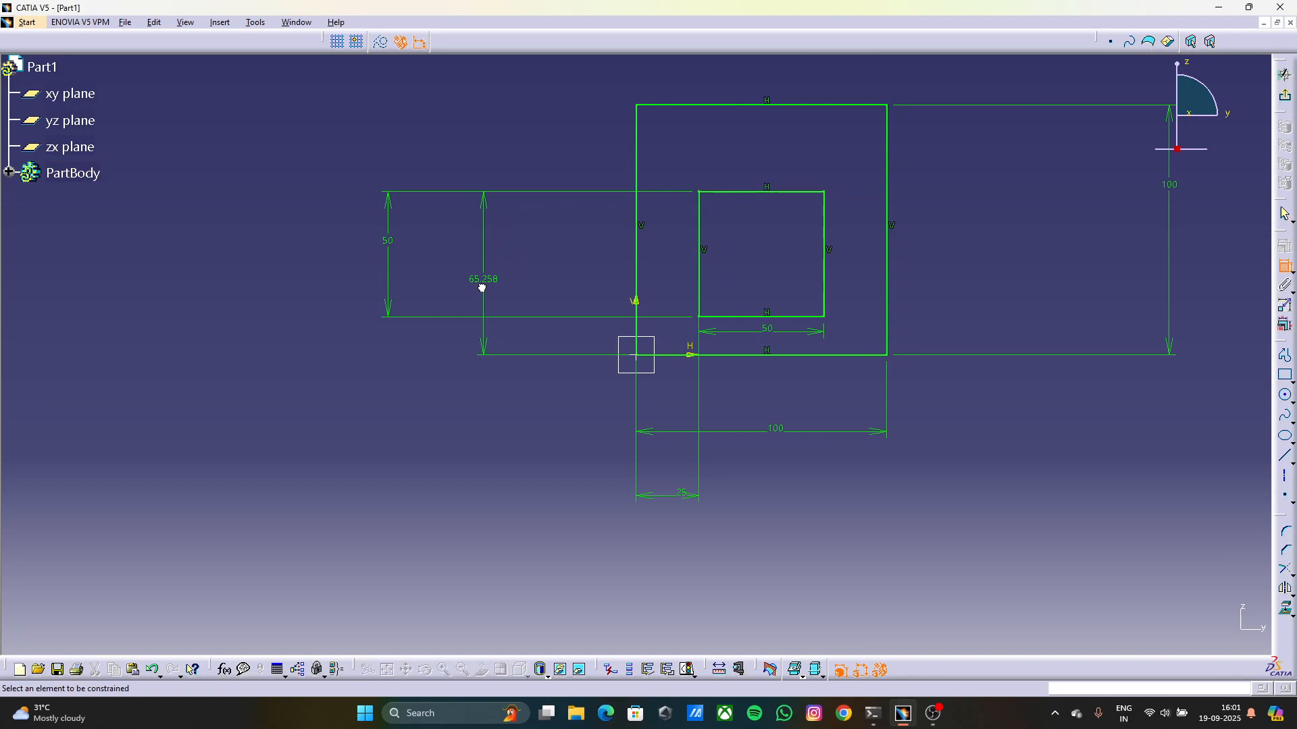
{"action": "double_click", "coordinate": [483, 282]}
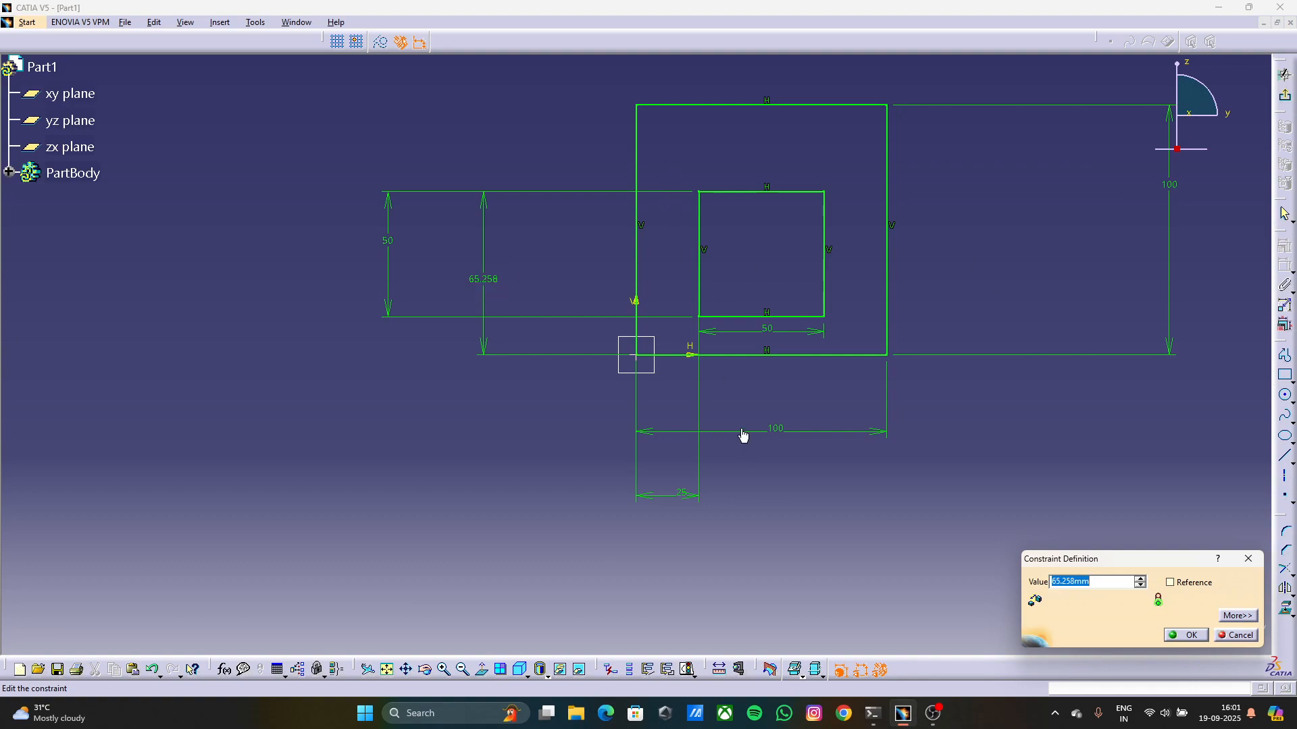
{"action": "type", "text": "75"}
{"action": "key", "text": "Return"}
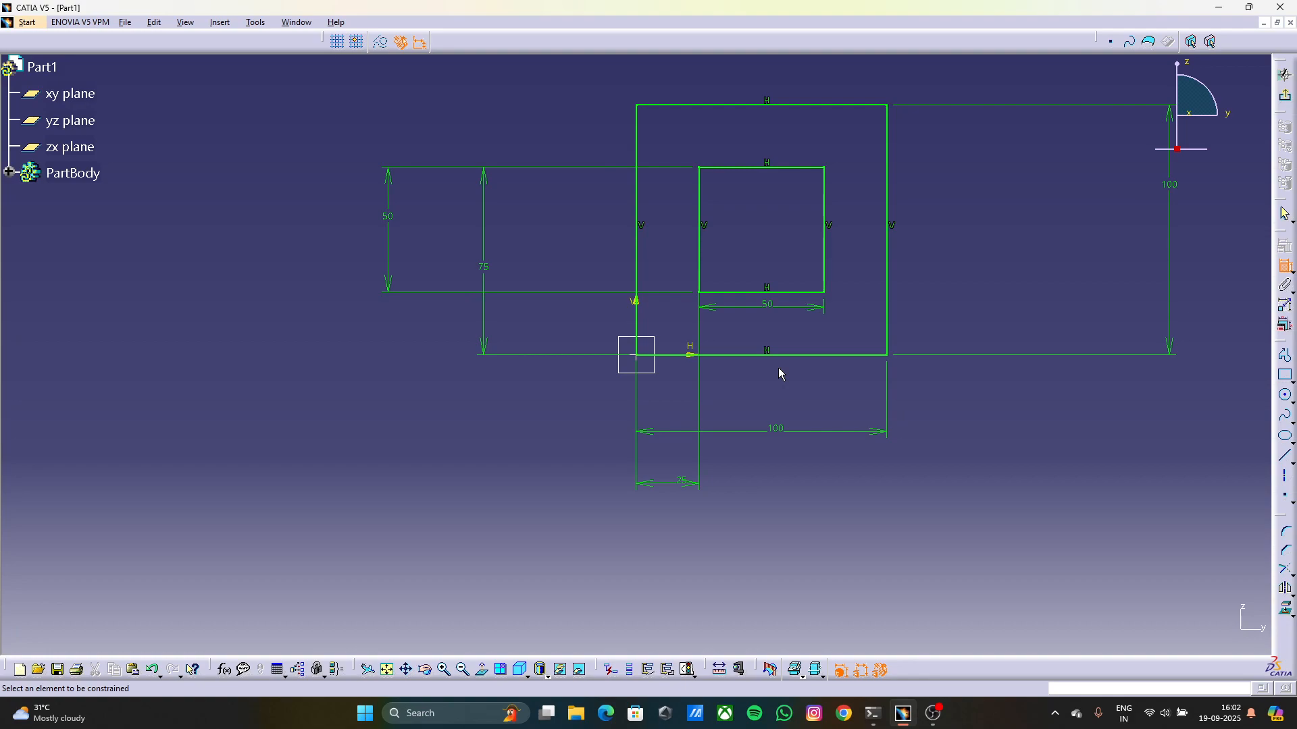
Create a new document of type Part, accepting the default part settings
{"action": "key", "text": "ctrl+n"}
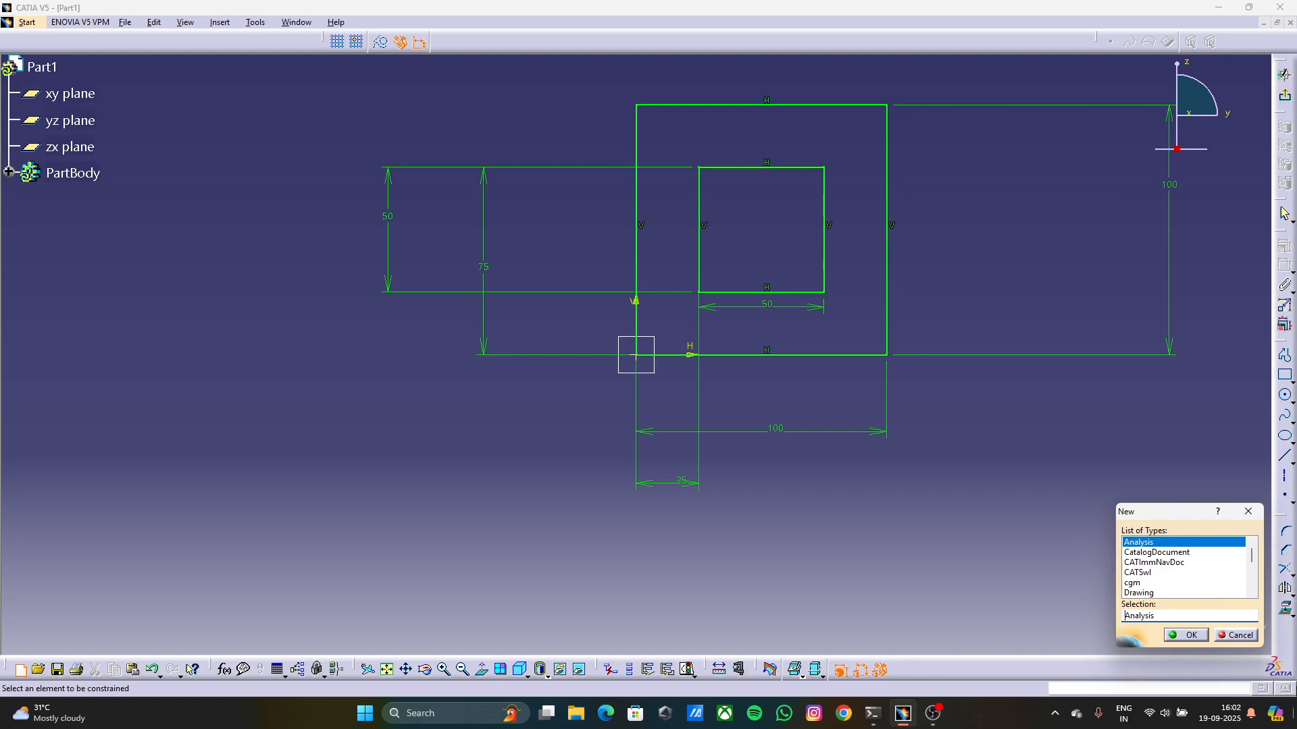
{"action": "scroll", "coordinate": [1138, 564], "scroll_direction": "down", "scroll_amount": 2}
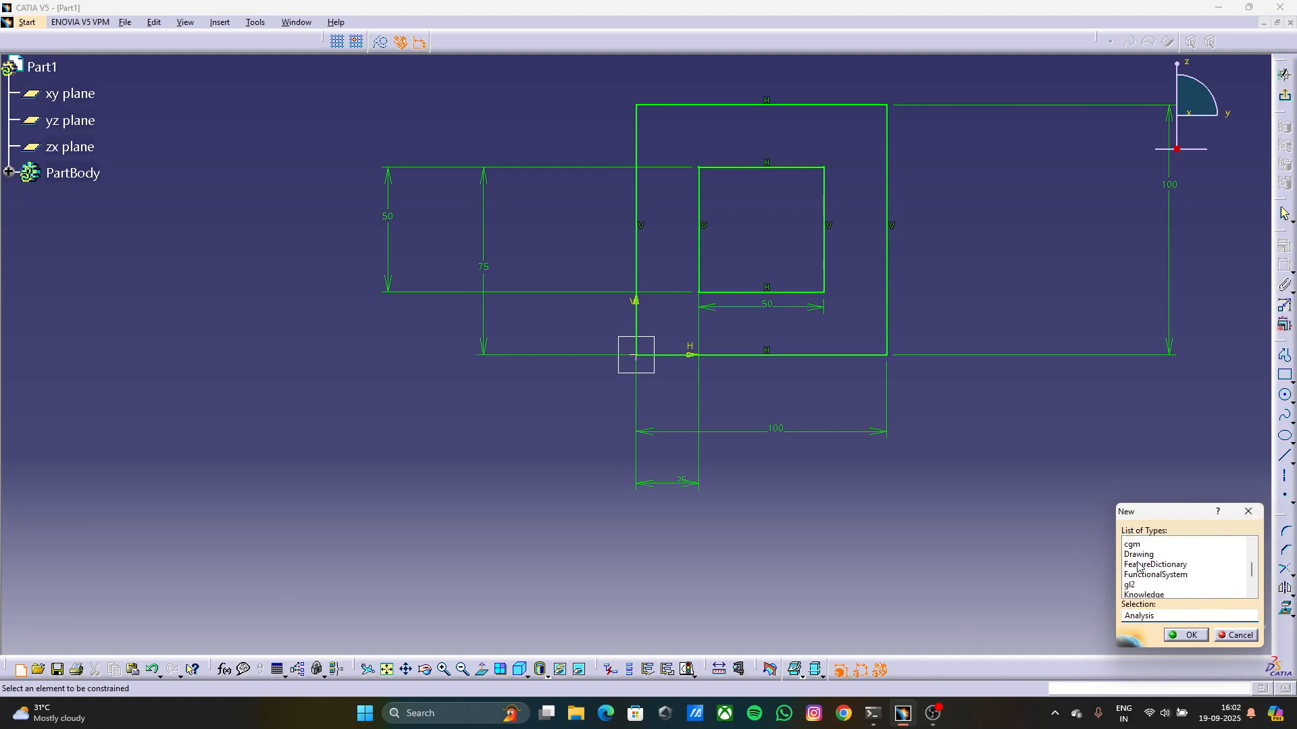
{"action": "left_click", "coordinate": [1132, 582]}
{"action": "left_click", "coordinate": [1185, 634]}
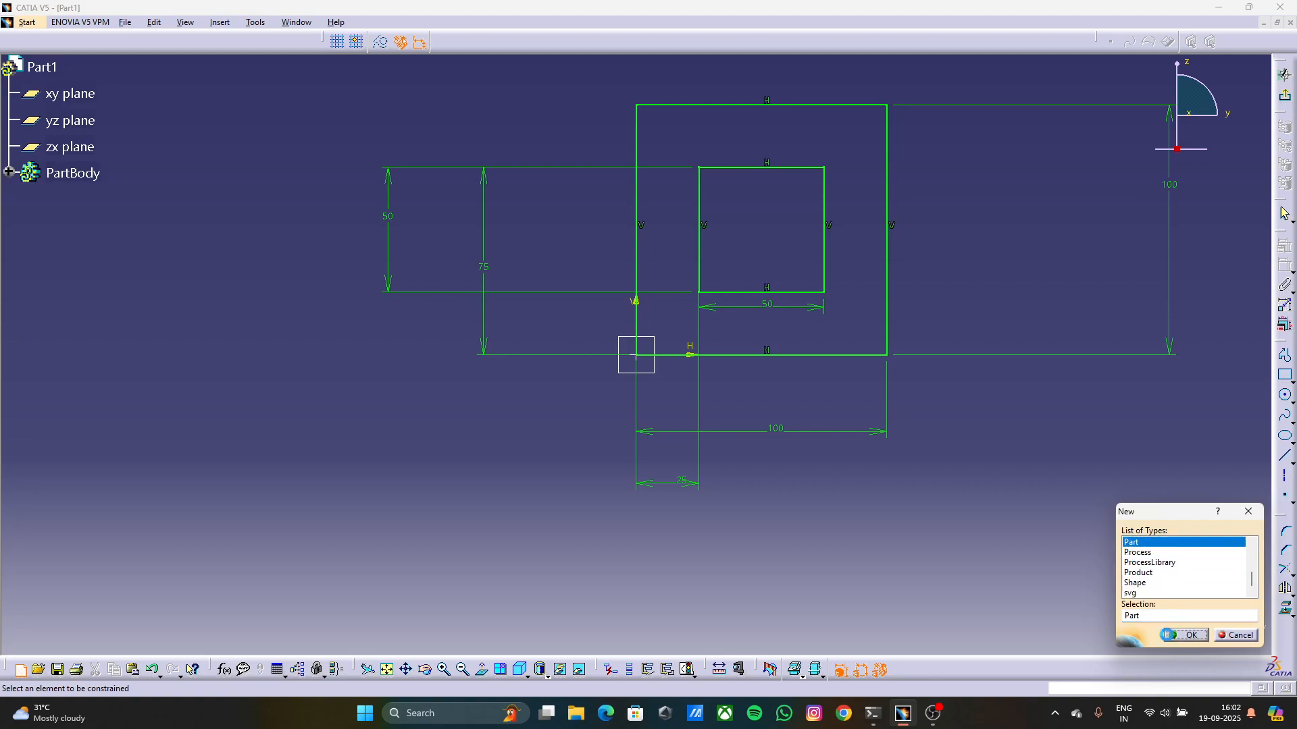
{"action": "key", "text": "Return"}
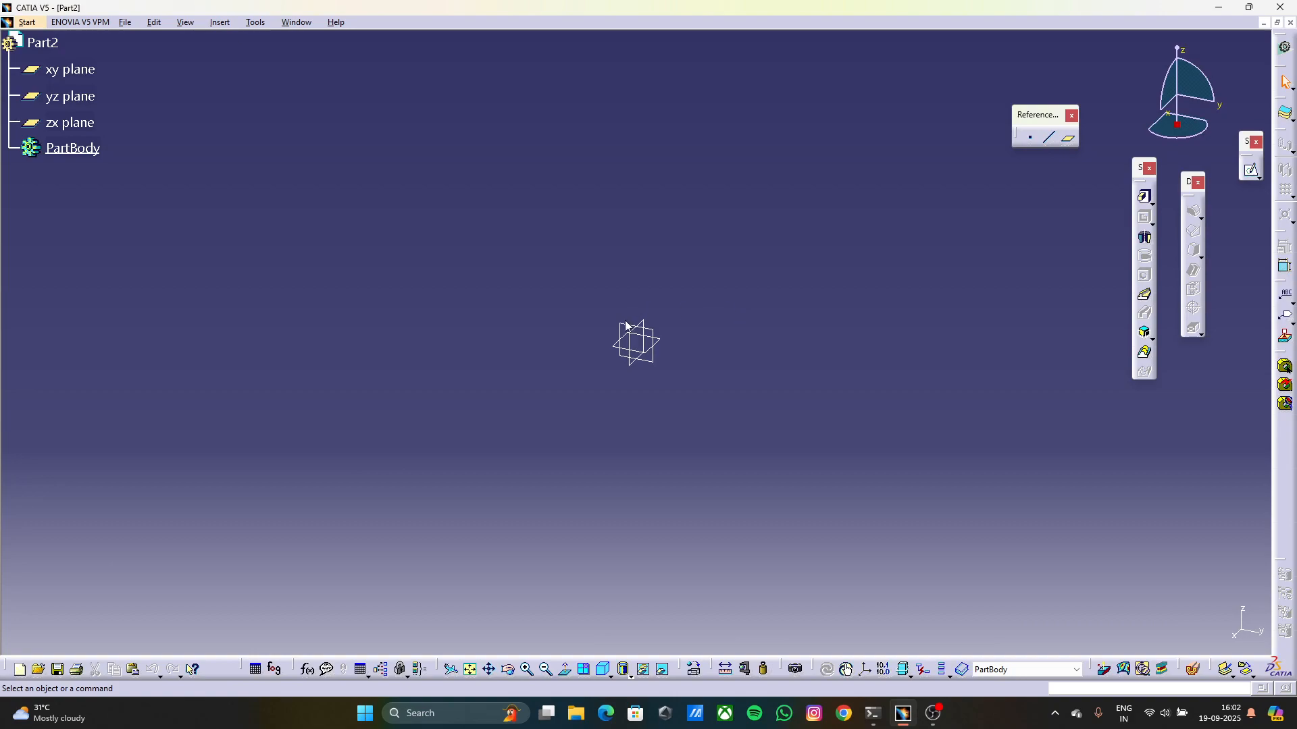
Open a sketch on the yz plane and draw a circle about 86 mm in diameter centred on the origin
{"action": "left_click", "coordinate": [635, 329]}
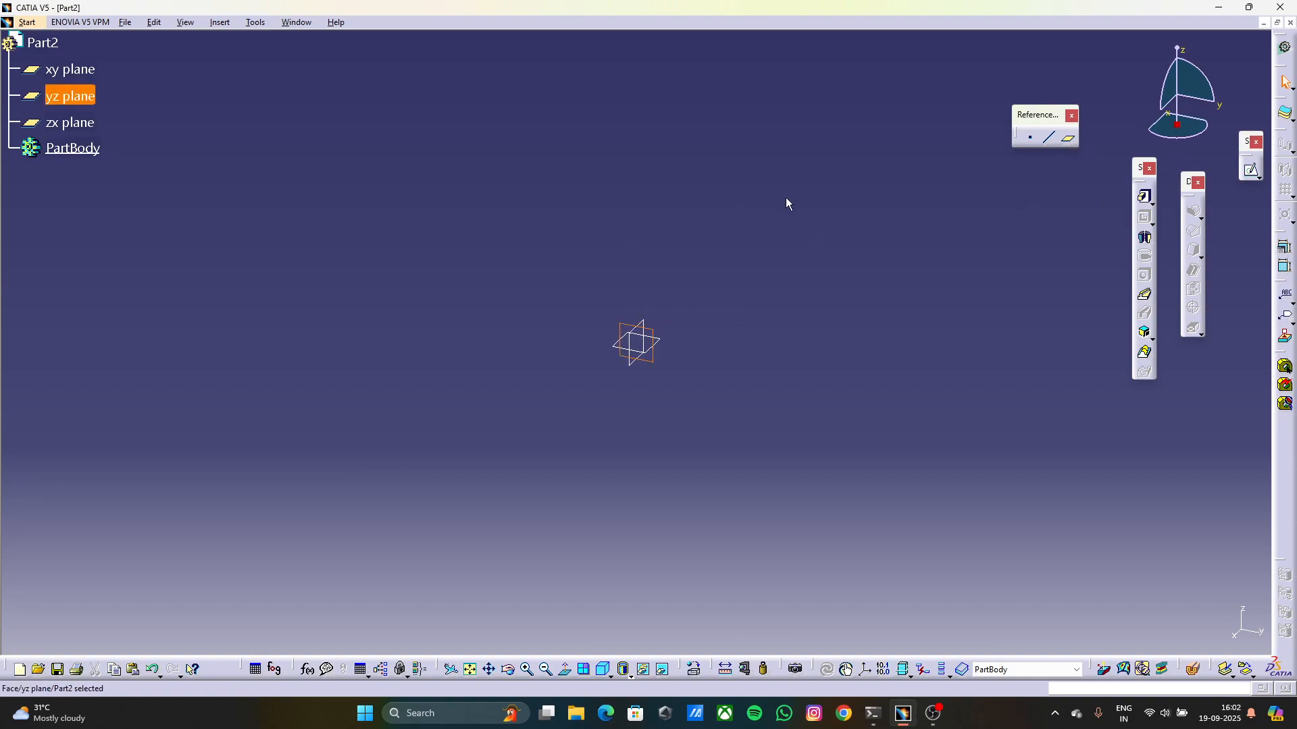
{"action": "left_click", "coordinate": [1251, 170]}
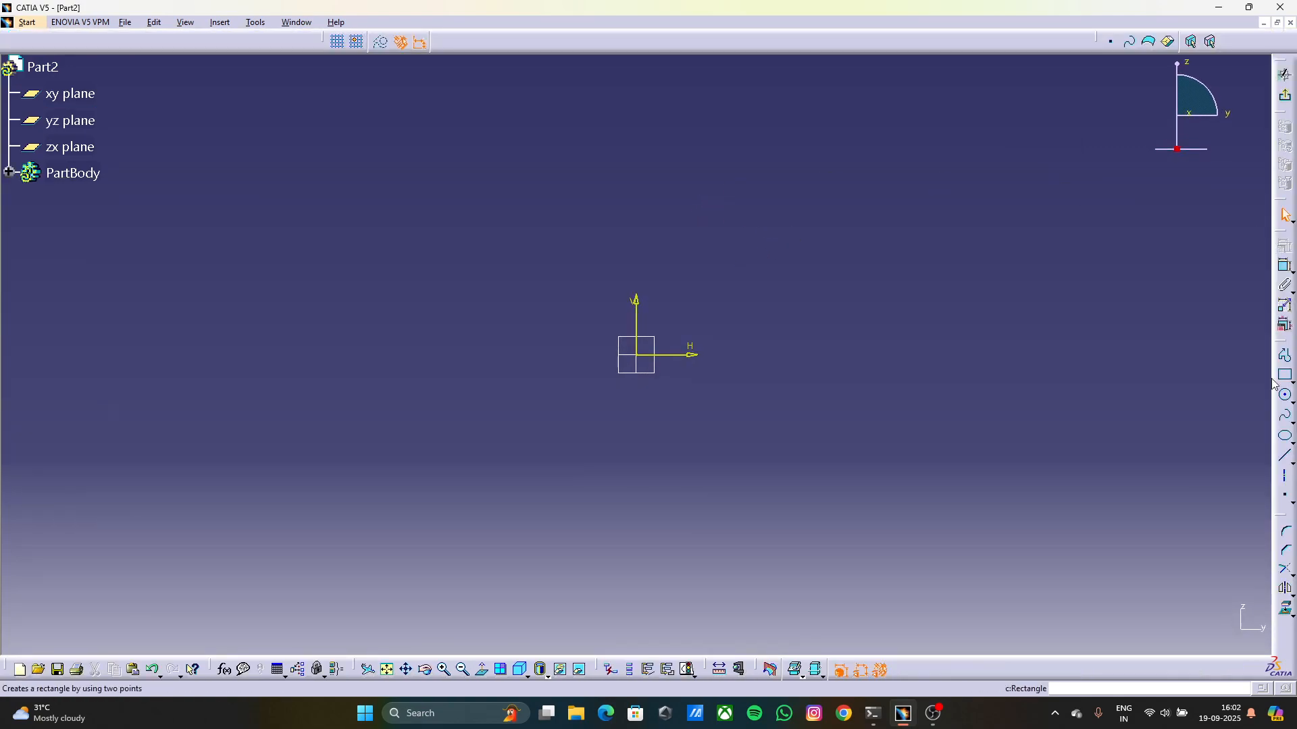
{"action": "left_click", "coordinate": [1285, 396]}
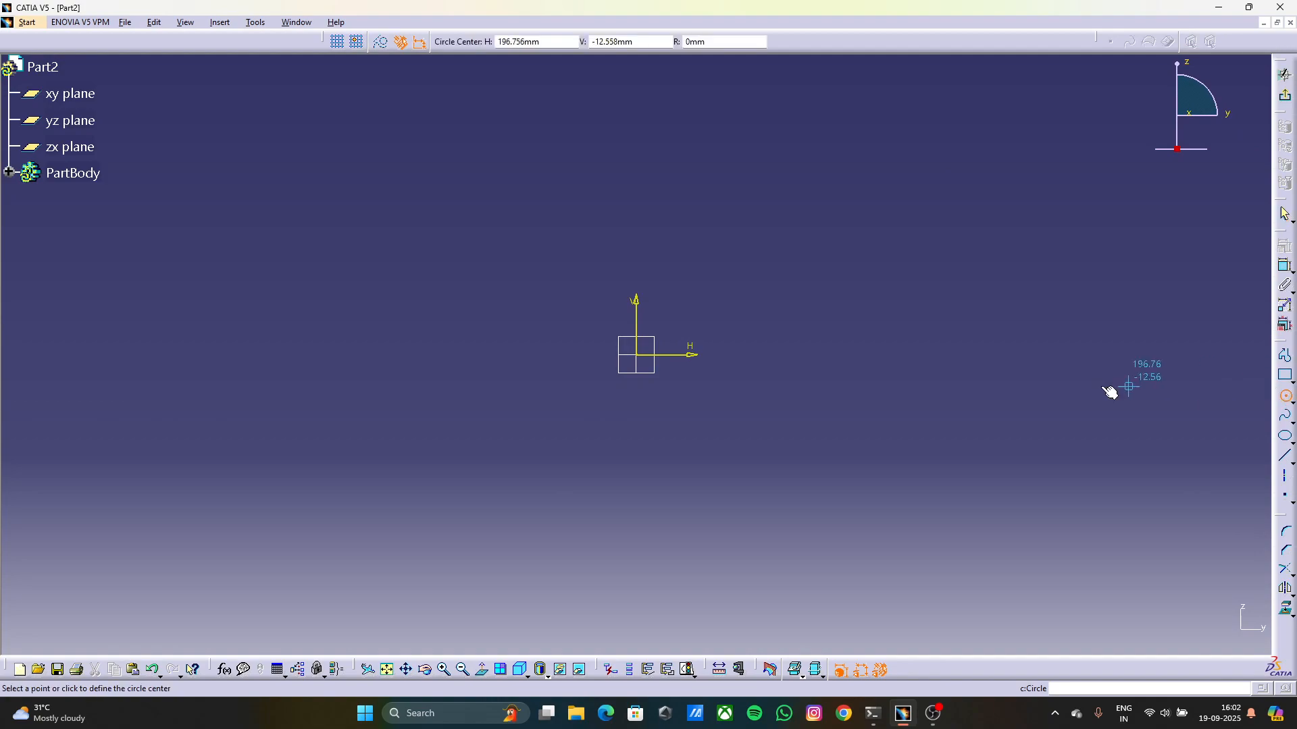
{"action": "left_click", "coordinate": [636, 355]}
{"action": "left_click", "coordinate": [701, 440]}
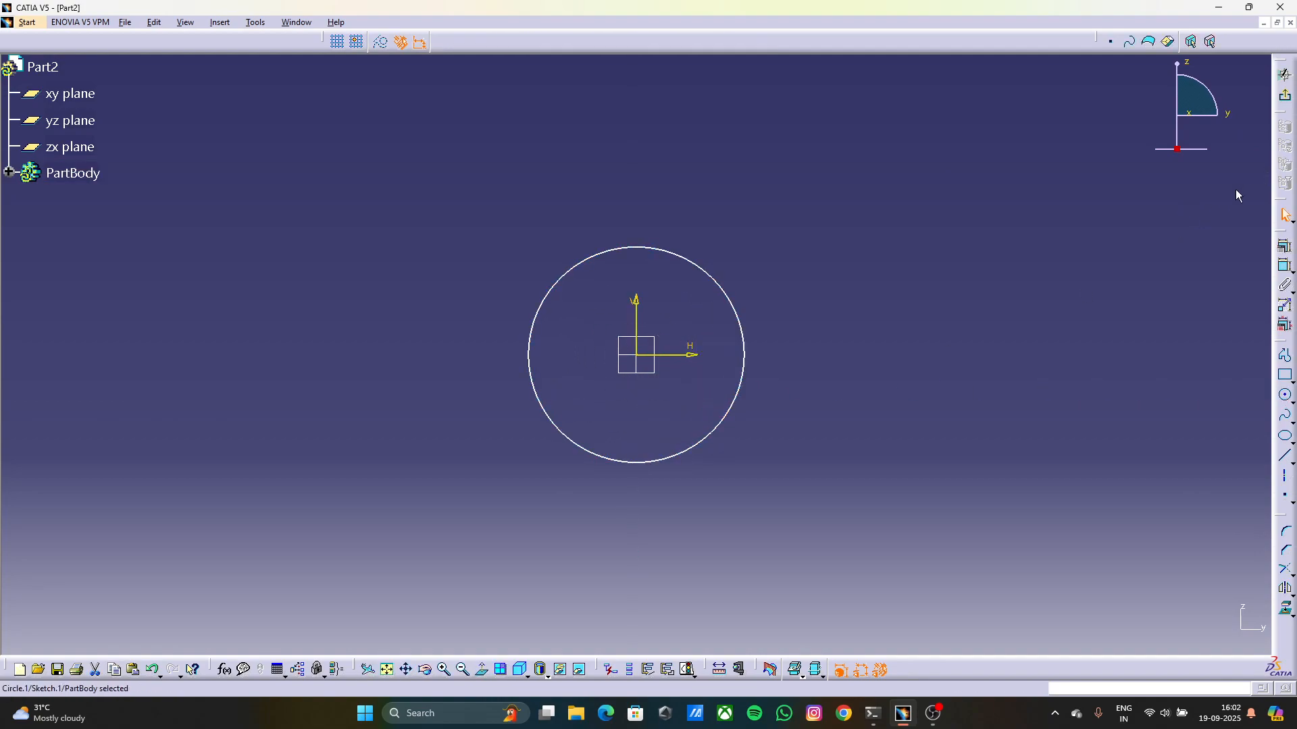
Dimension the circle and set its diameter to 100 mm
{"action": "left_click", "coordinate": [1285, 265]}
{"action": "left_click", "coordinate": [742, 335]}
{"action": "left_click", "coordinate": [886, 290]}
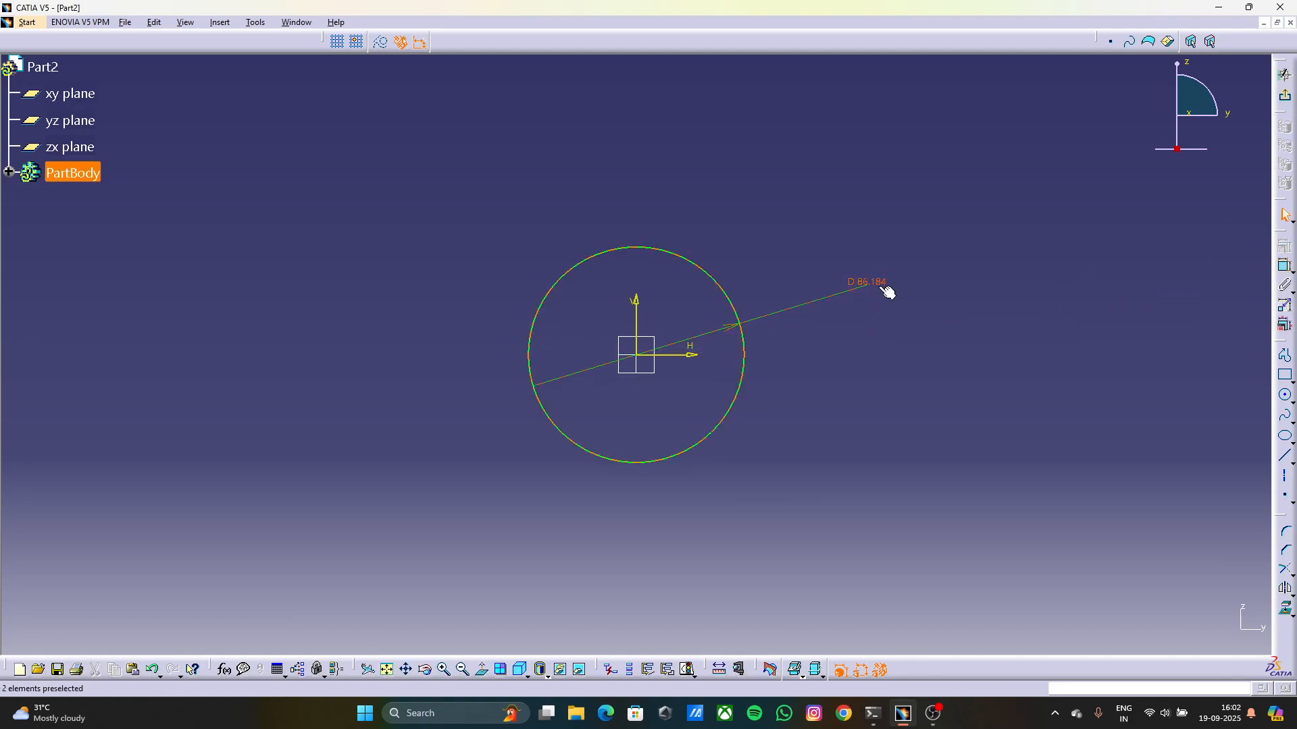
{"action": "double_click", "coordinate": [878, 285]}
{"action": "type", "text": "100"}
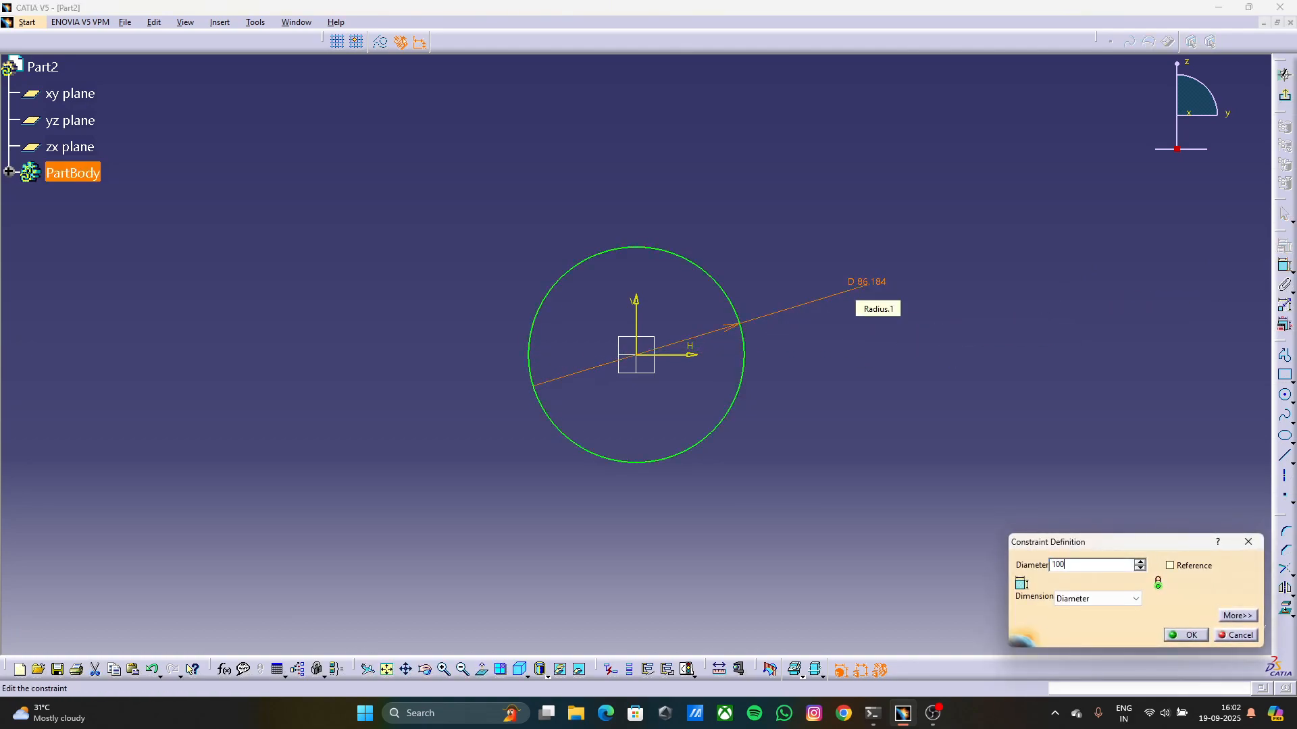
{"action": "key", "text": "Return"}
{"action": "left_click", "coordinate": [881, 309]}
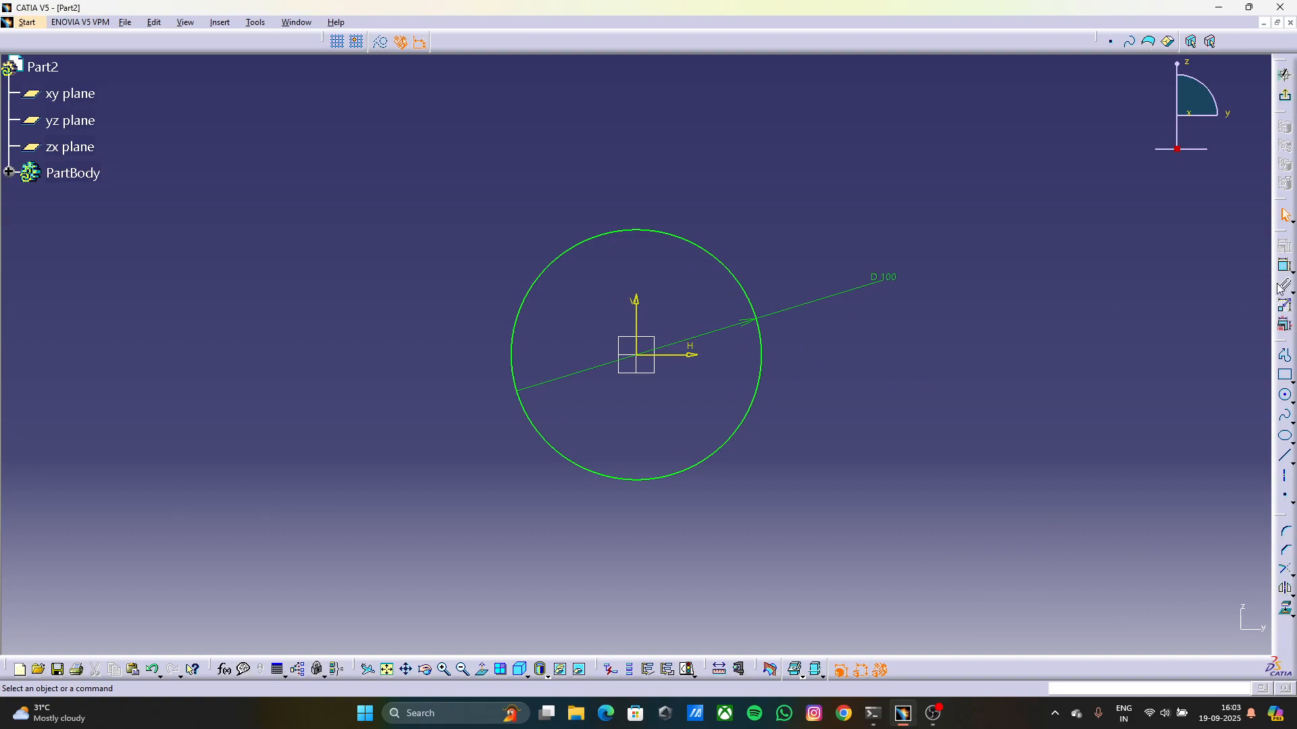
Sketch a small circle centred on the origin, concentric inside the 100 mm circle
{"action": "left_click", "coordinate": [1285, 397]}
{"action": "left_click", "coordinate": [638, 357]}
{"action": "left_click", "coordinate": [645, 370]}
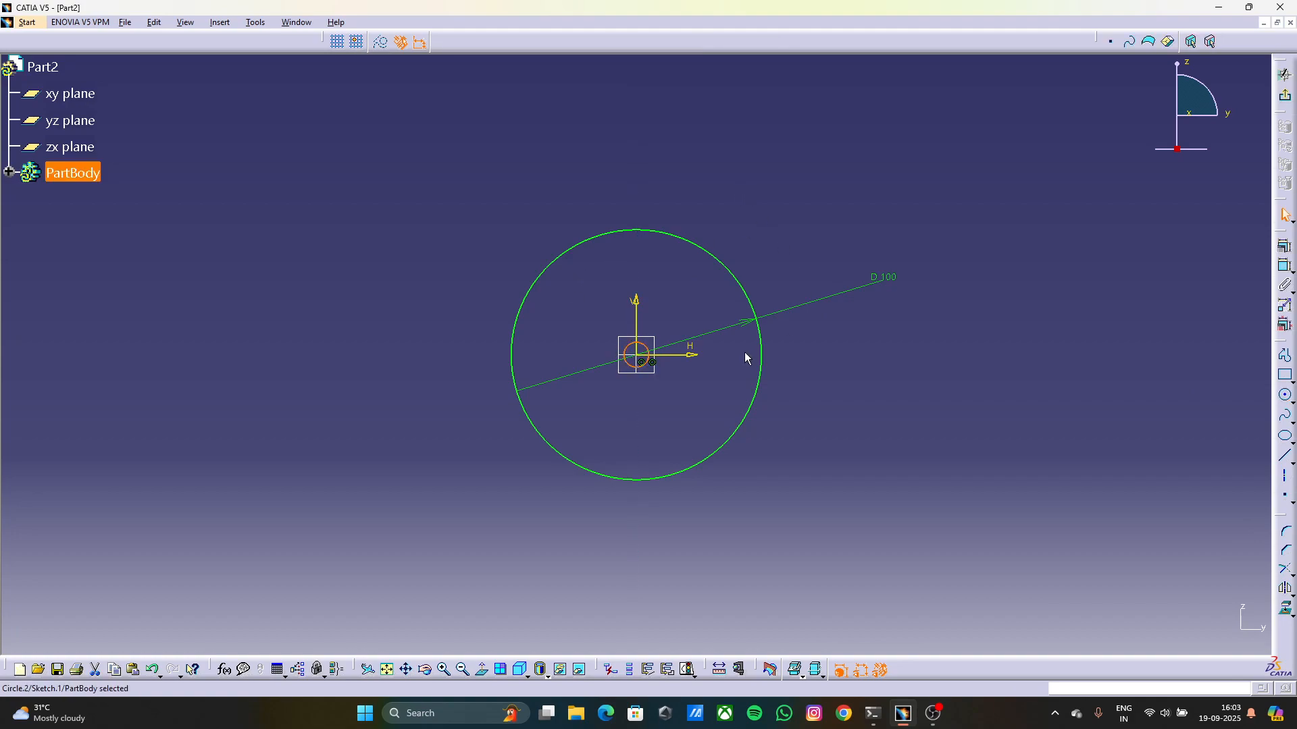
Dimension the small inner circle and set its diameter to 10 mm
{"action": "left_click", "coordinate": [1285, 265]}
{"action": "left_click", "coordinate": [873, 172]}
{"action": "double_click", "coordinate": [875, 174]}
{"action": "type", "text": "10"}
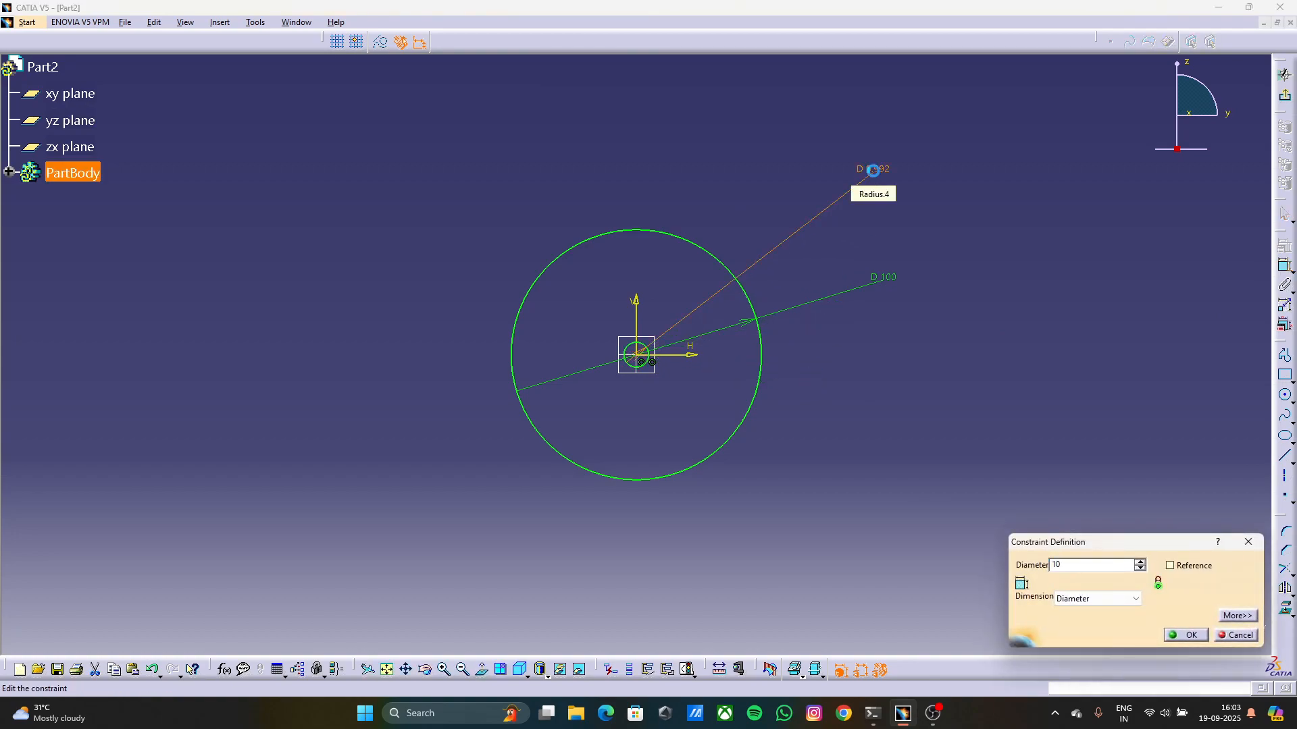
{"action": "key", "text": "Return"}
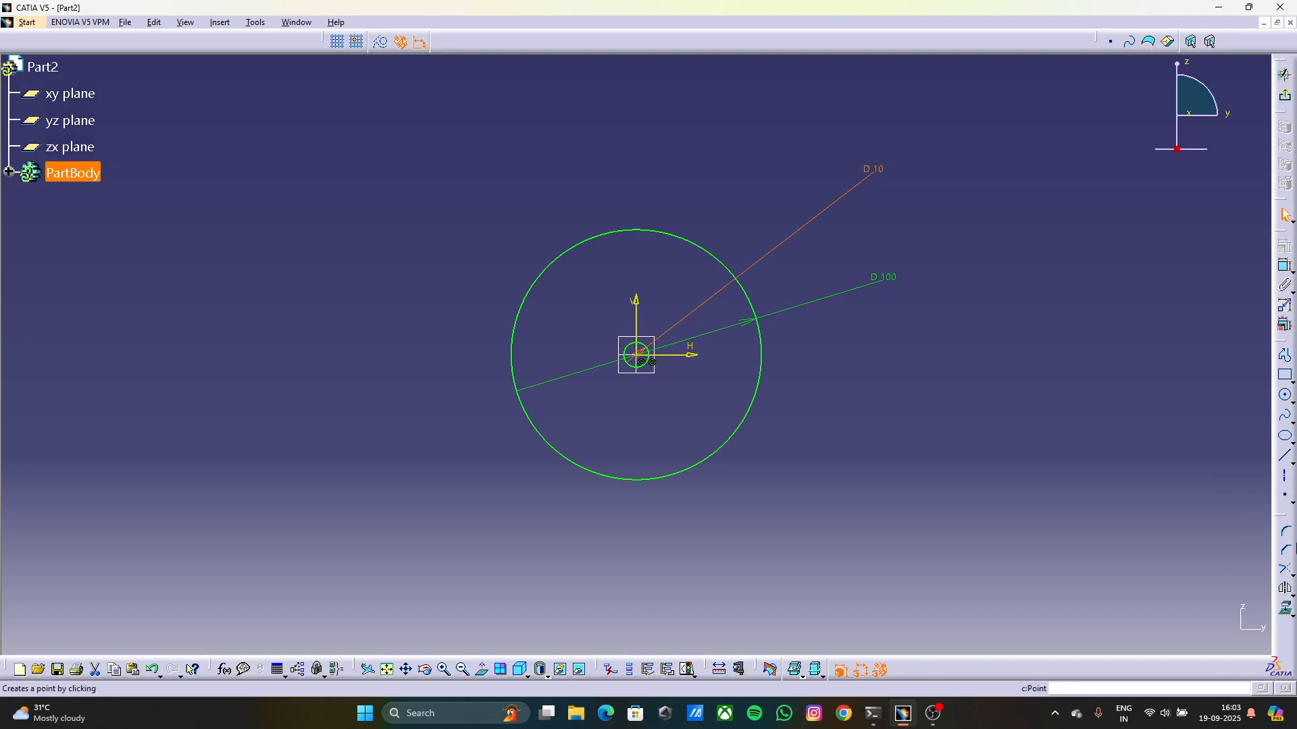
Undock the sketch operation tools and draw a near-vertical axis line about 168 mm long to the left of the circles
{"action": "left_click_drag", "start_coordinate": [1283, 518], "coordinate": [1106, 398]}
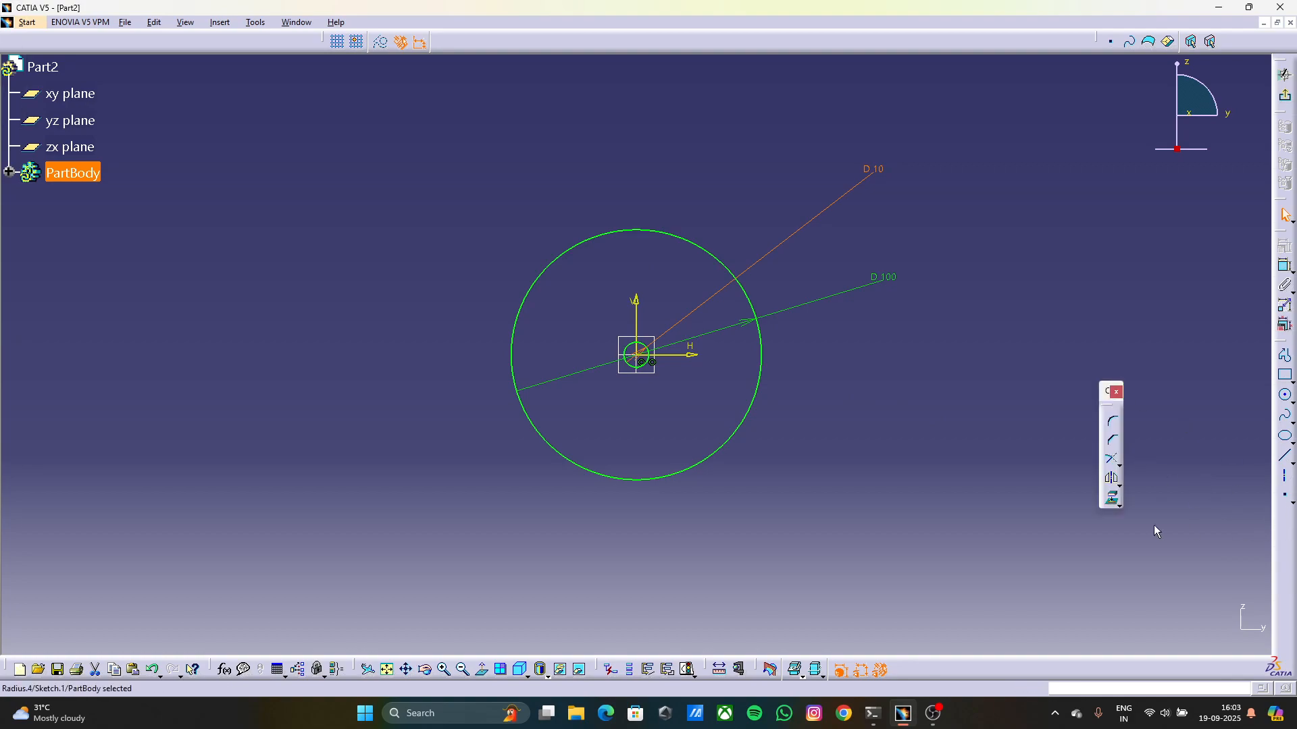
{"action": "left_click", "coordinate": [1119, 505]}
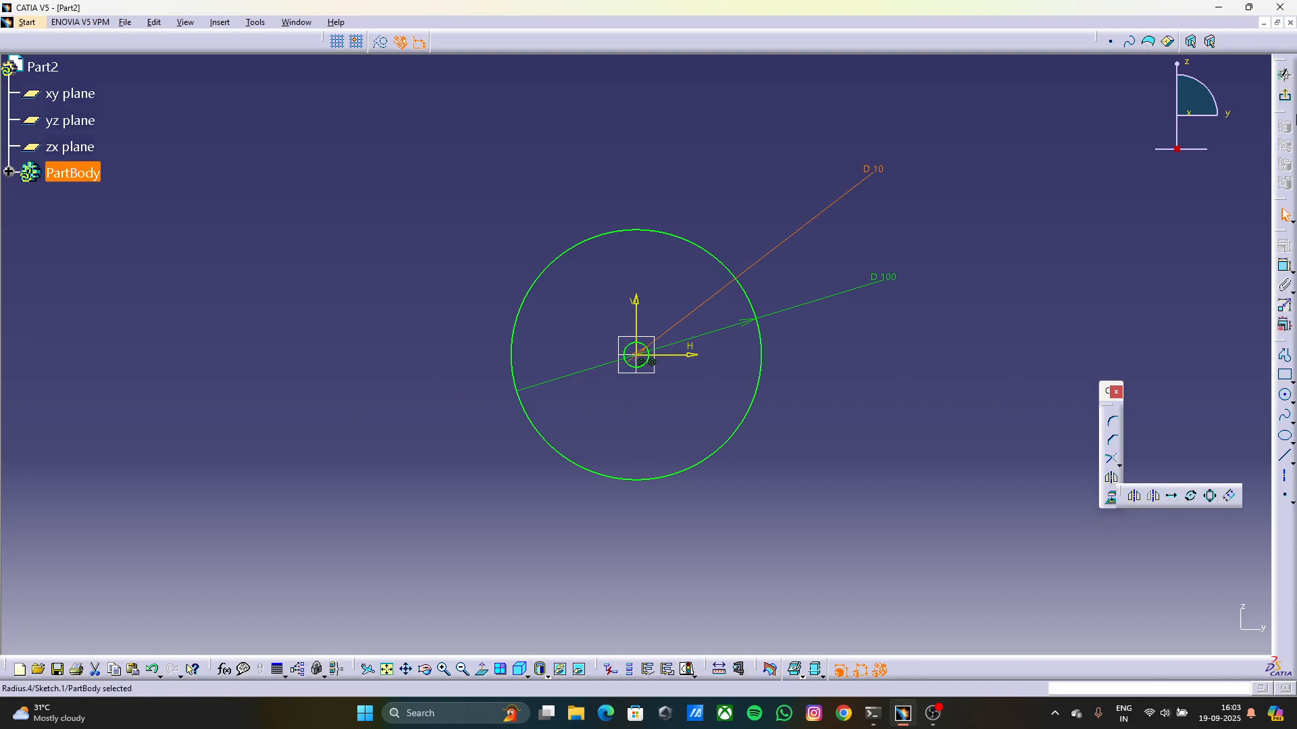
{"action": "left_click", "coordinate": [1285, 476]}
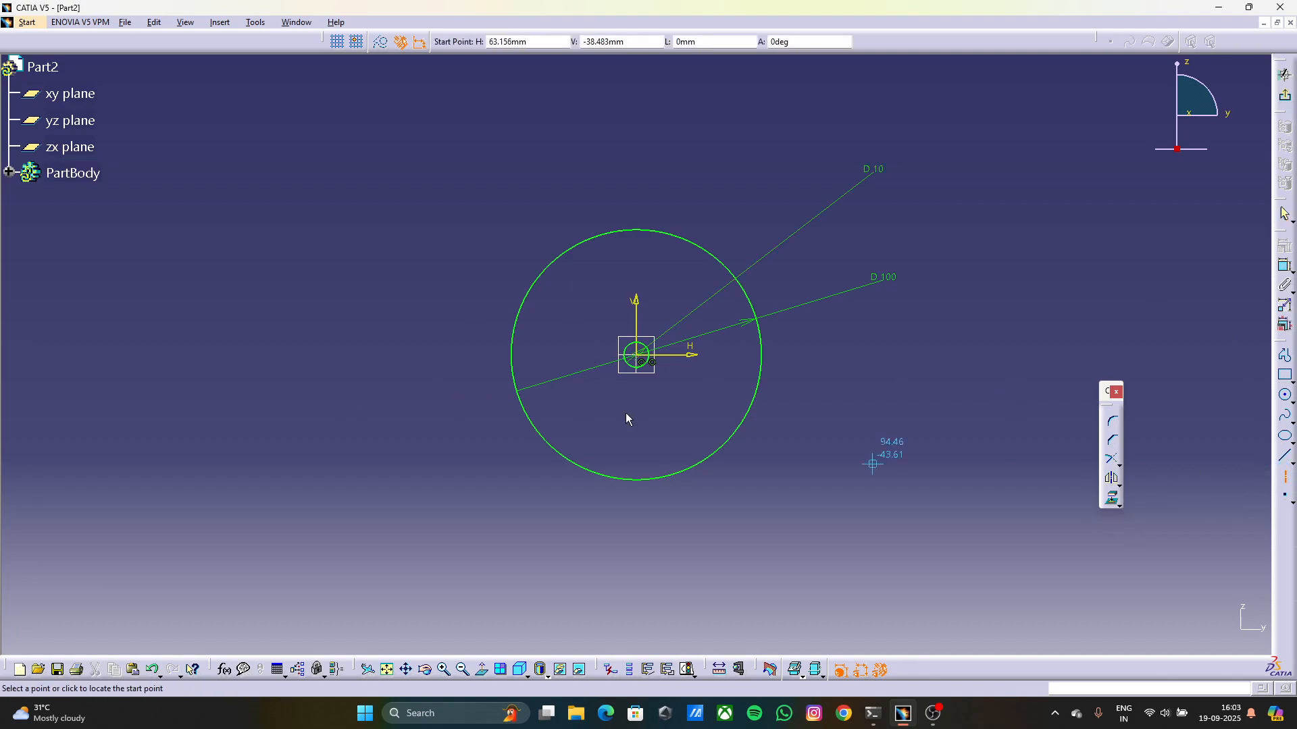
{"action": "left_click", "coordinate": [313, 128]}
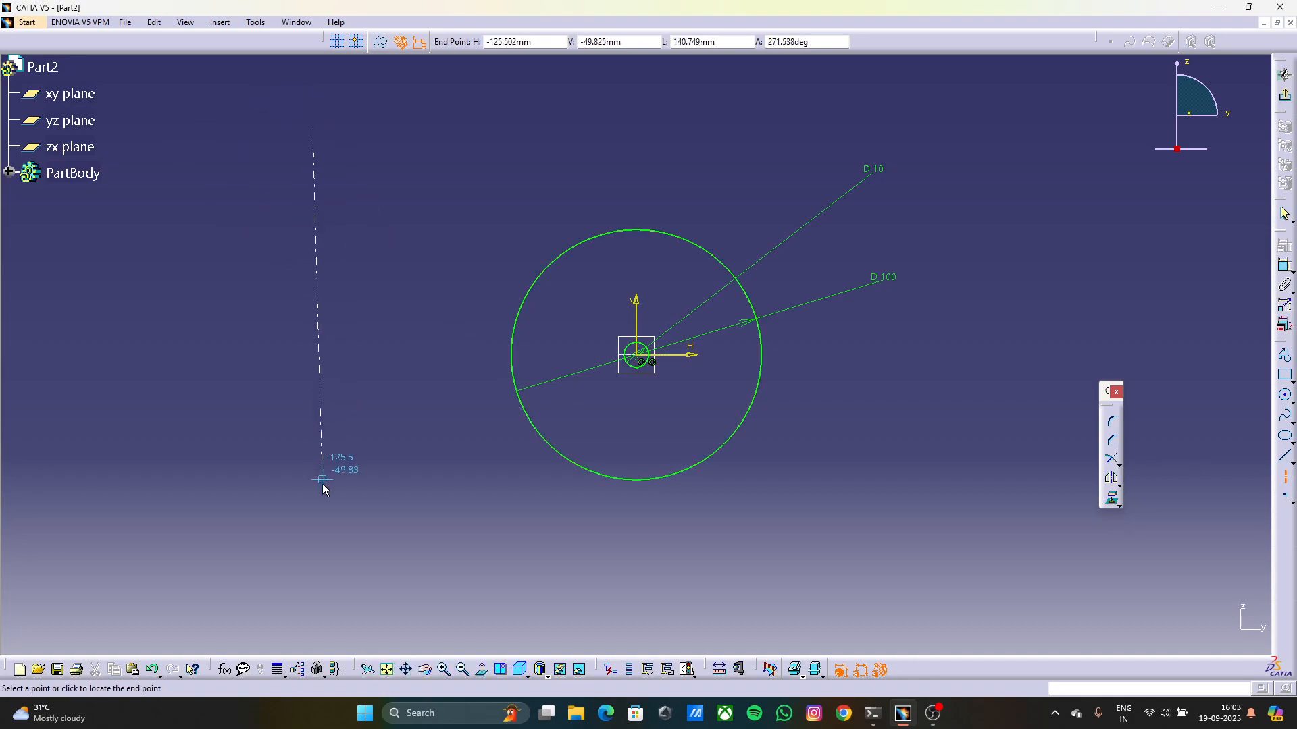
{"action": "left_click", "coordinate": [308, 549]}
{"action": "left_click", "coordinate": [662, 477]}
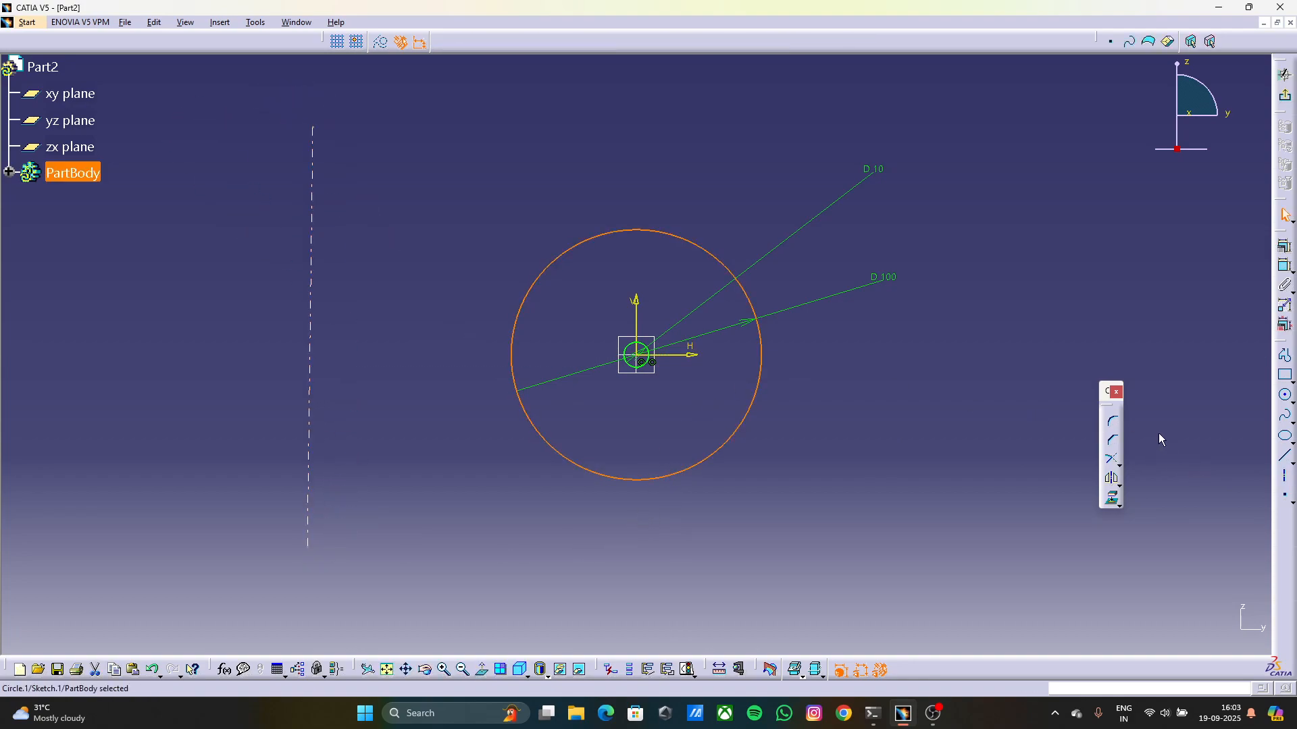
{"action": "left_click", "coordinate": [1285, 266]}
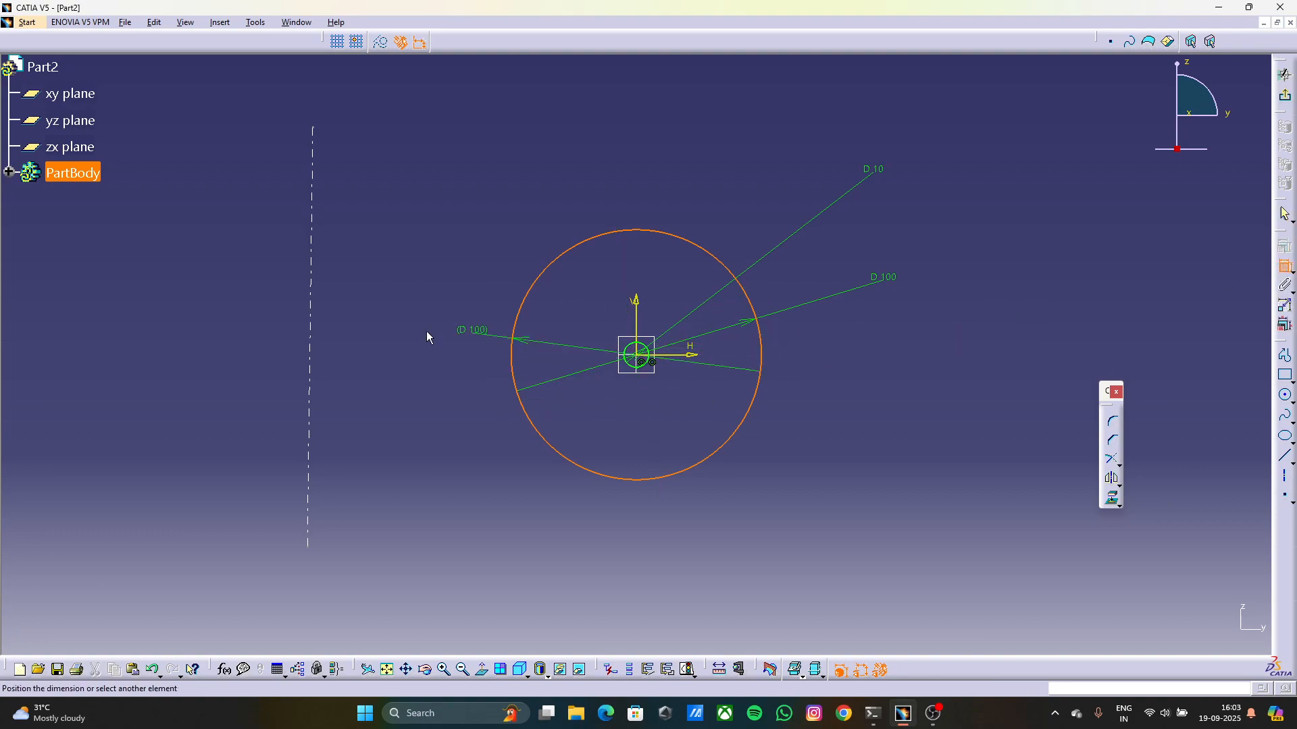
{"action": "key", "text": "Escape"}
{"action": "key", "text": "Escape"}
Try to dimension the spacing between the sketch's V axis and the drawn axis line, and delete the angular dimension
{"action": "left_click", "coordinate": [1277, 264]}
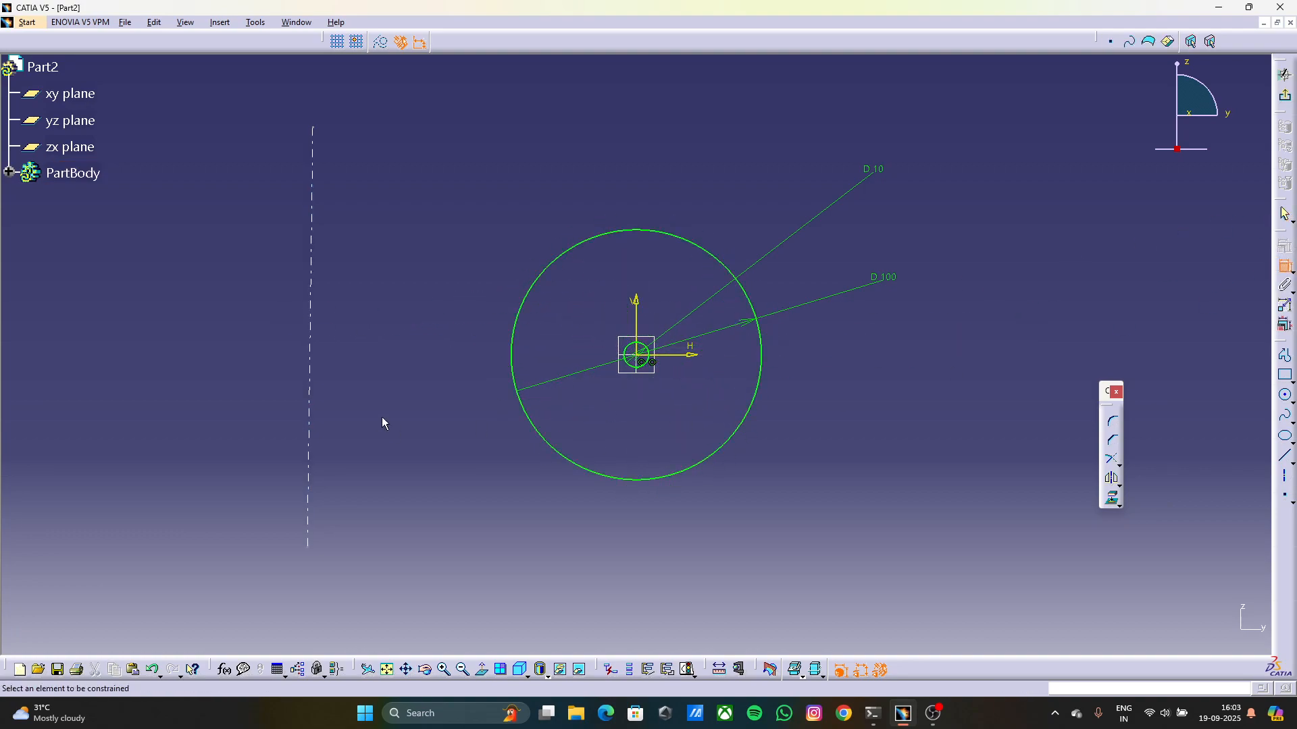
{"action": "left_click", "coordinate": [637, 305]}
{"action": "left_click", "coordinate": [314, 333]}
{"action": "left_click", "coordinate": [462, 591]}
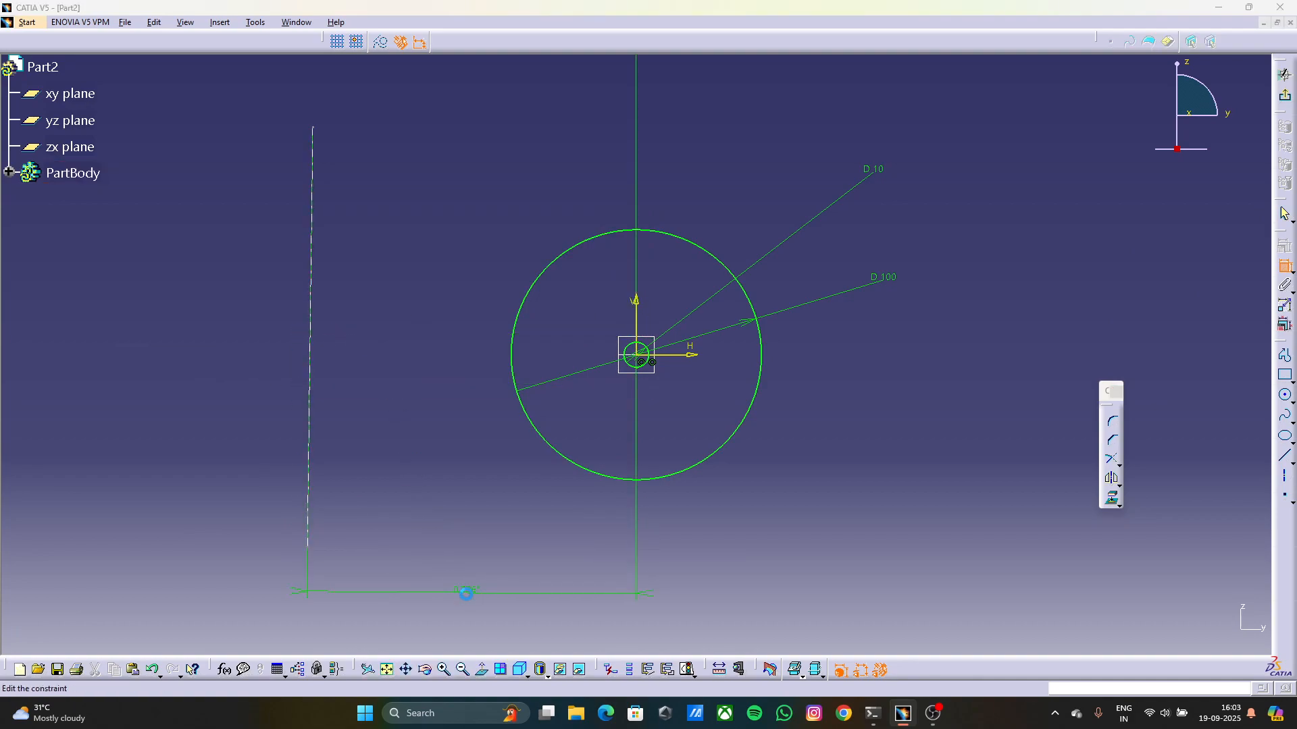
{"action": "double_click", "coordinate": [466, 593]}
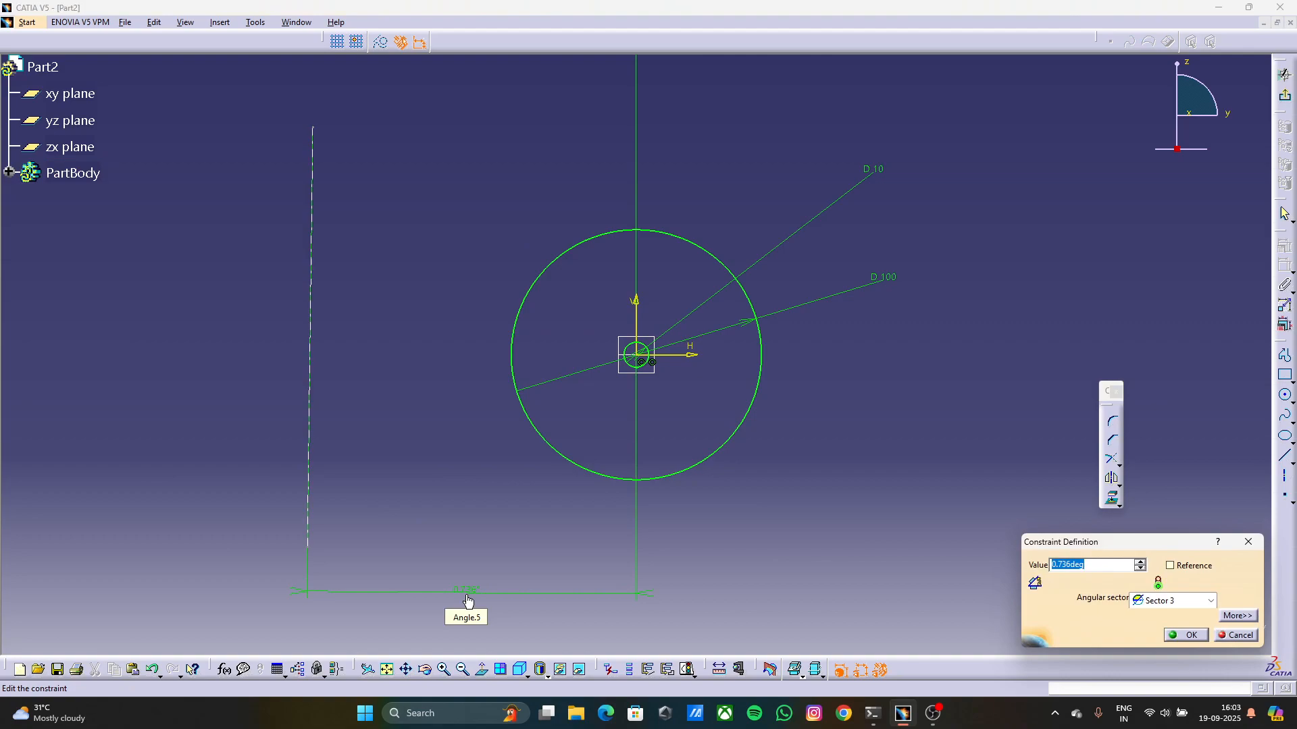
{"action": "key", "text": "Escape"}
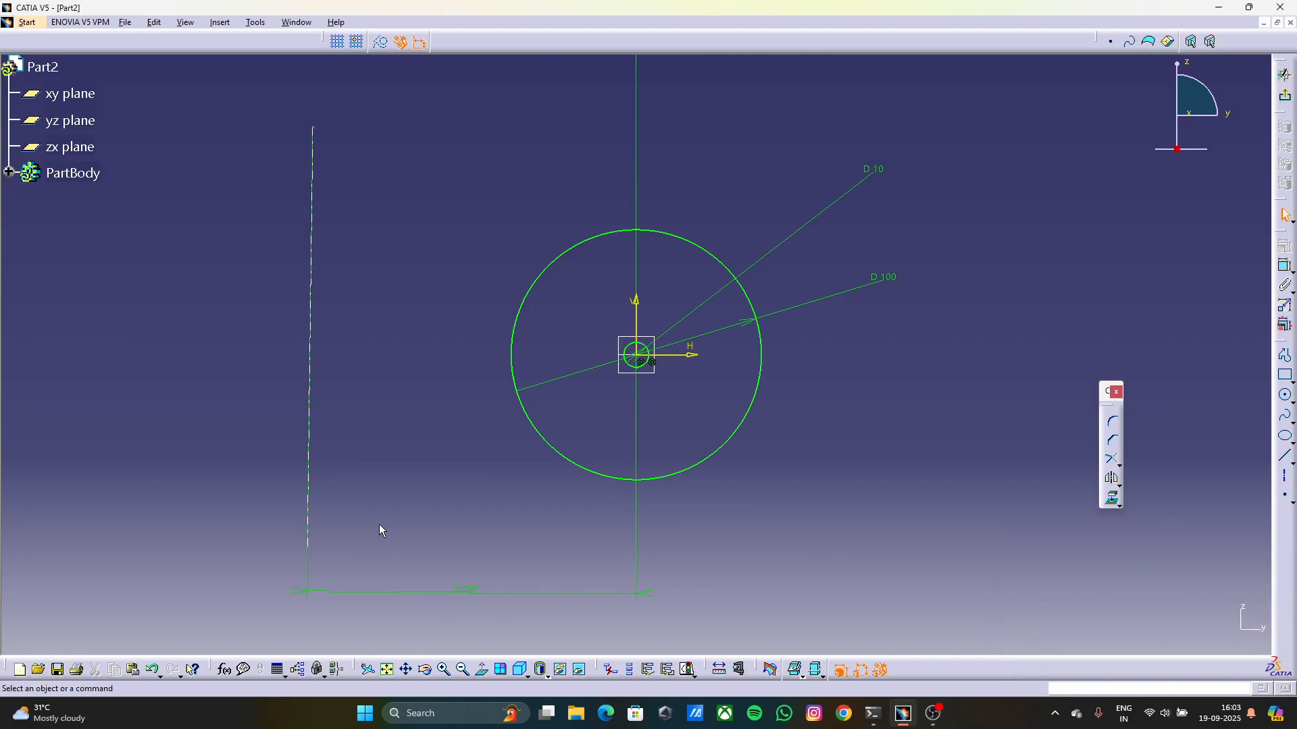
{"action": "left_click", "coordinate": [476, 591]}
{"action": "key", "text": "Delete"}
Apply a Vertical constraint to the drawn axis line
{"action": "right_click", "coordinate": [308, 471]}
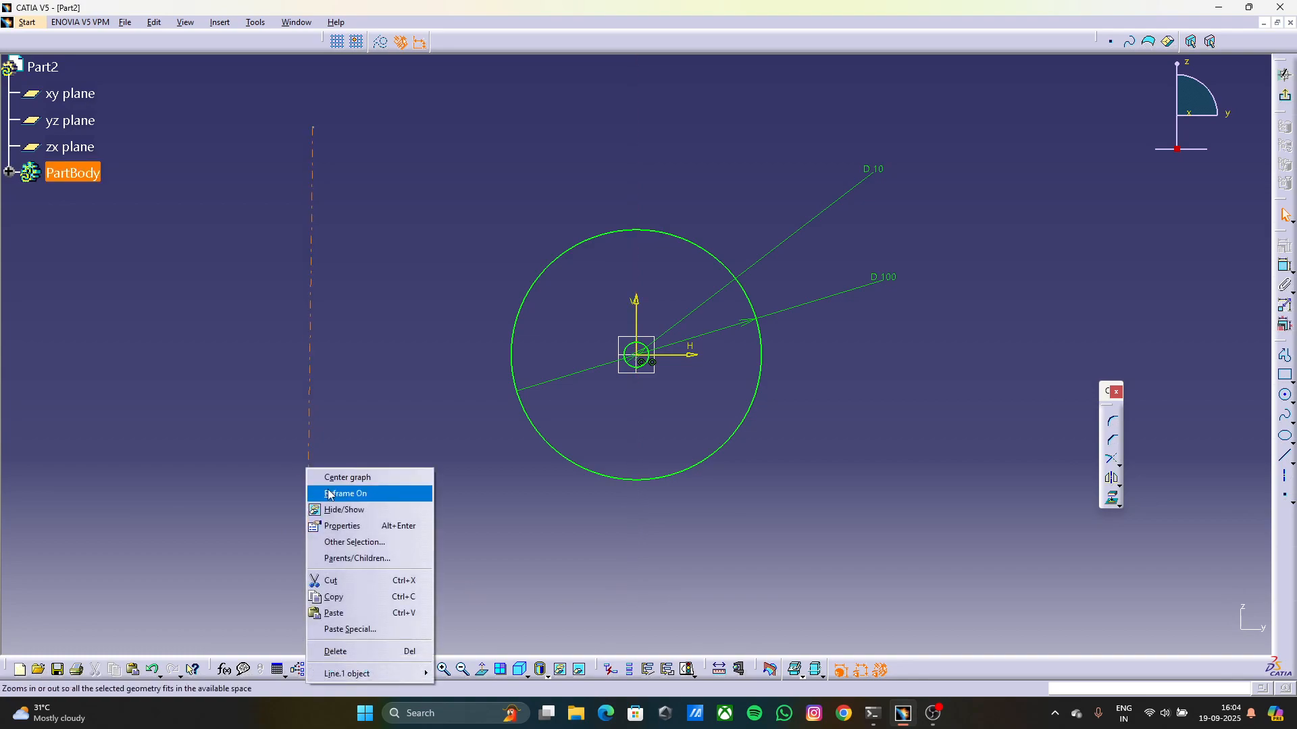
{"action": "mouse_move", "coordinate": [364, 674]}
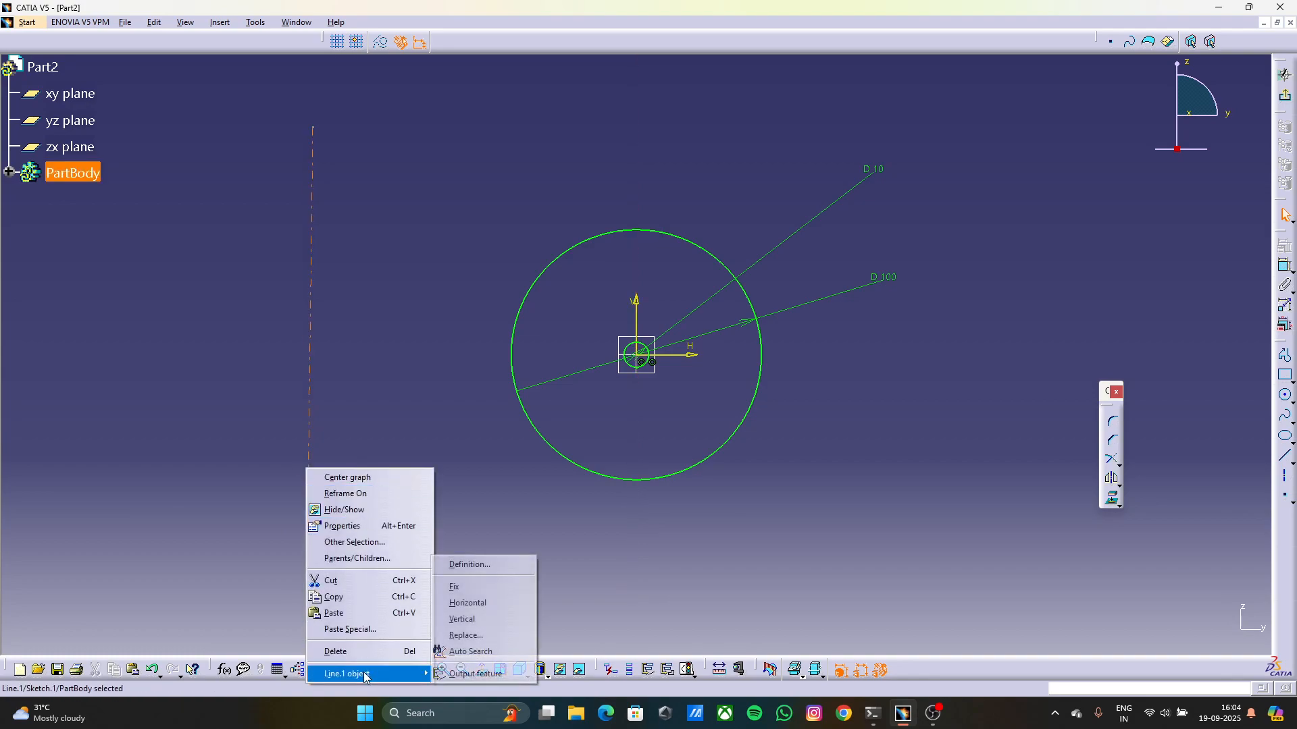
{"action": "left_click", "coordinate": [481, 620]}
Dimension the horizontal distance from the axis line to the sketch's V axis and set it to 200 mm
{"action": "left_click", "coordinate": [1285, 215]}
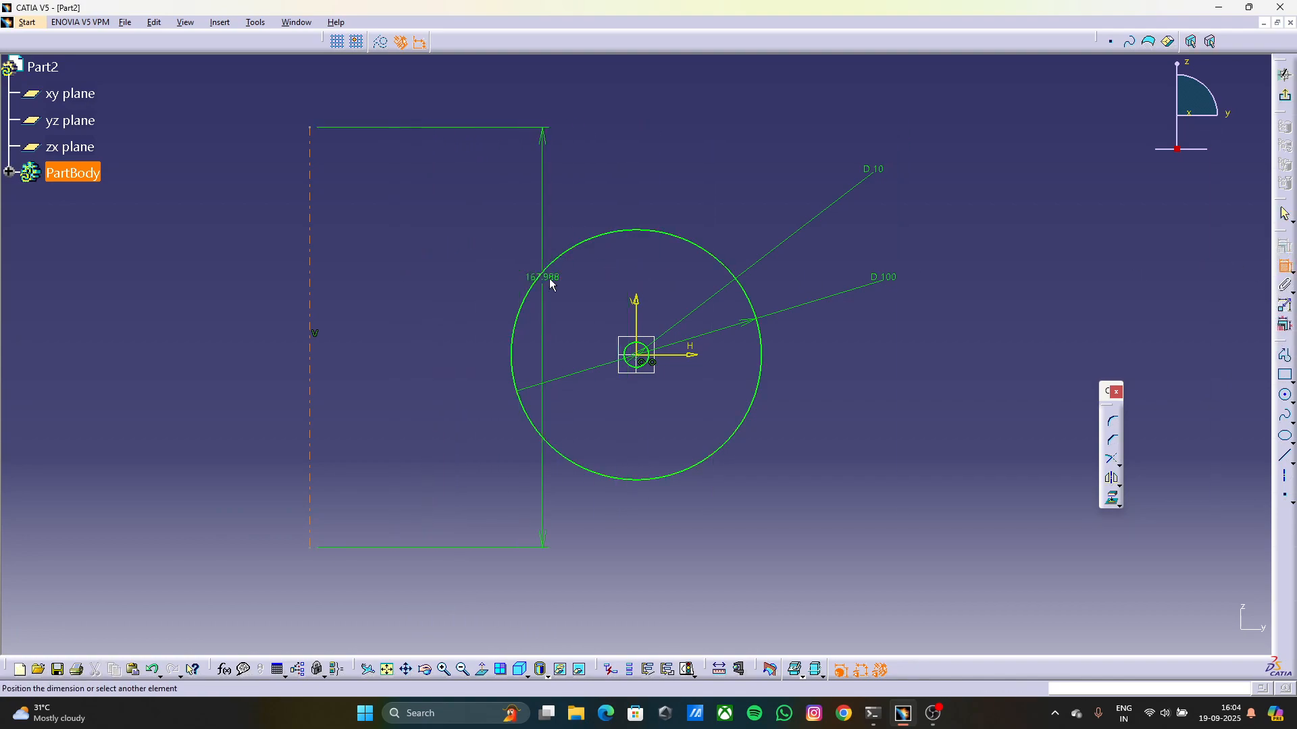
{"action": "left_click", "coordinate": [636, 308]}
{"action": "left_click", "coordinate": [528, 160]}
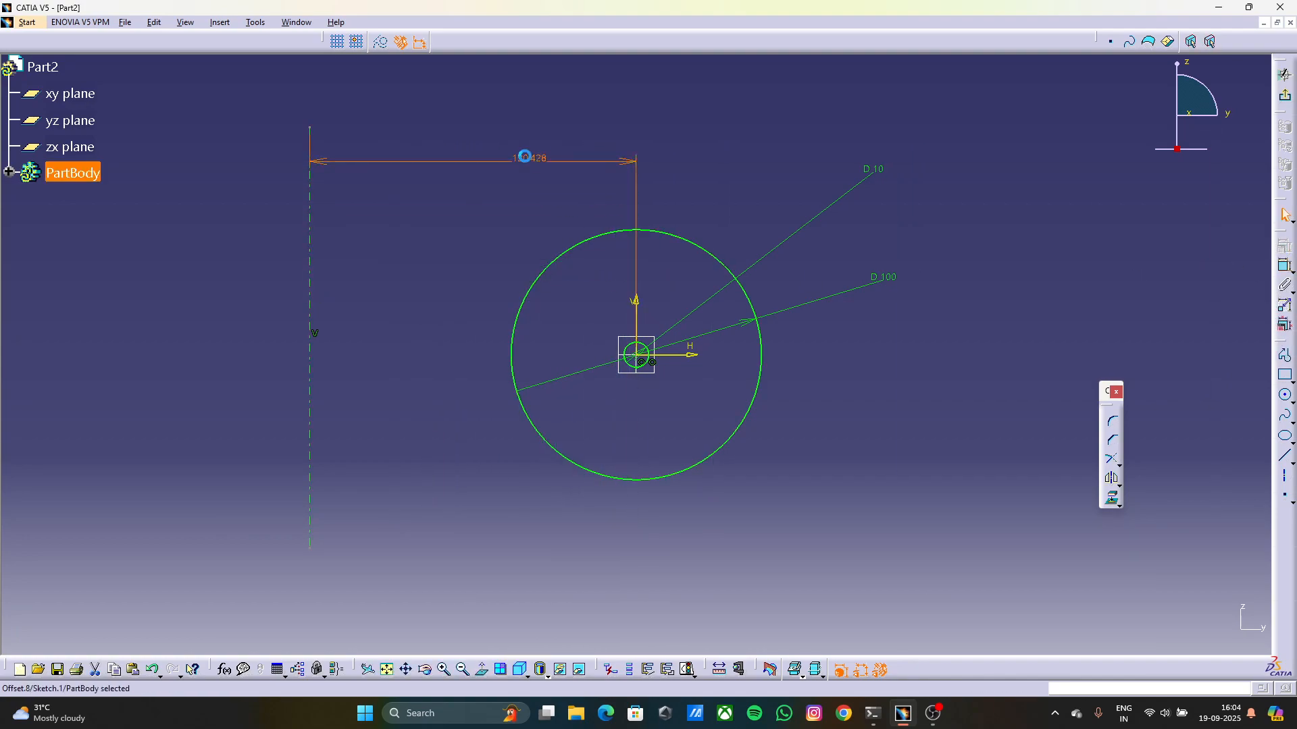
{"action": "double_click", "coordinate": [526, 159]}
{"action": "type", "text": "200"}
{"action": "key", "text": "Return"}
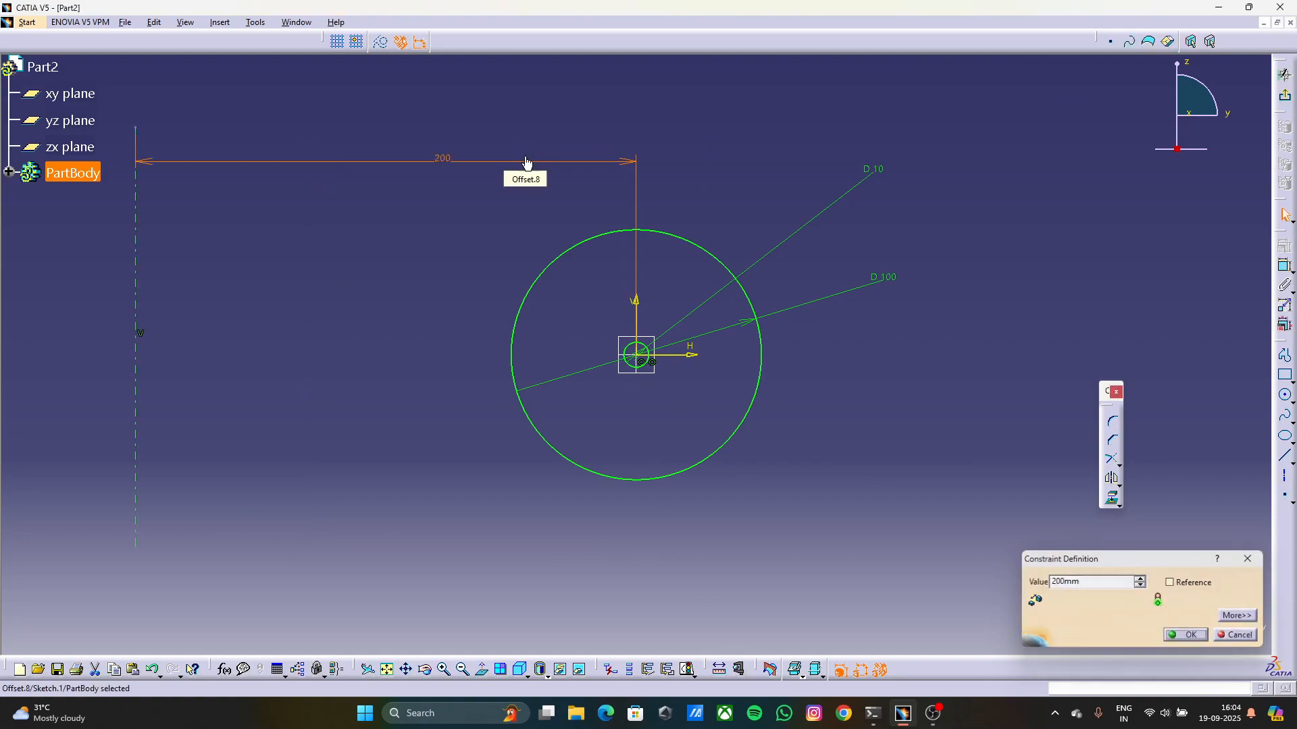
Mirror the 100 mm circle and the 10 mm circle across the vertical axis line with the Mirror operation
{"action": "middle_click_drag", "start_coordinate": [316, 337], "coordinate": [338, 404]}
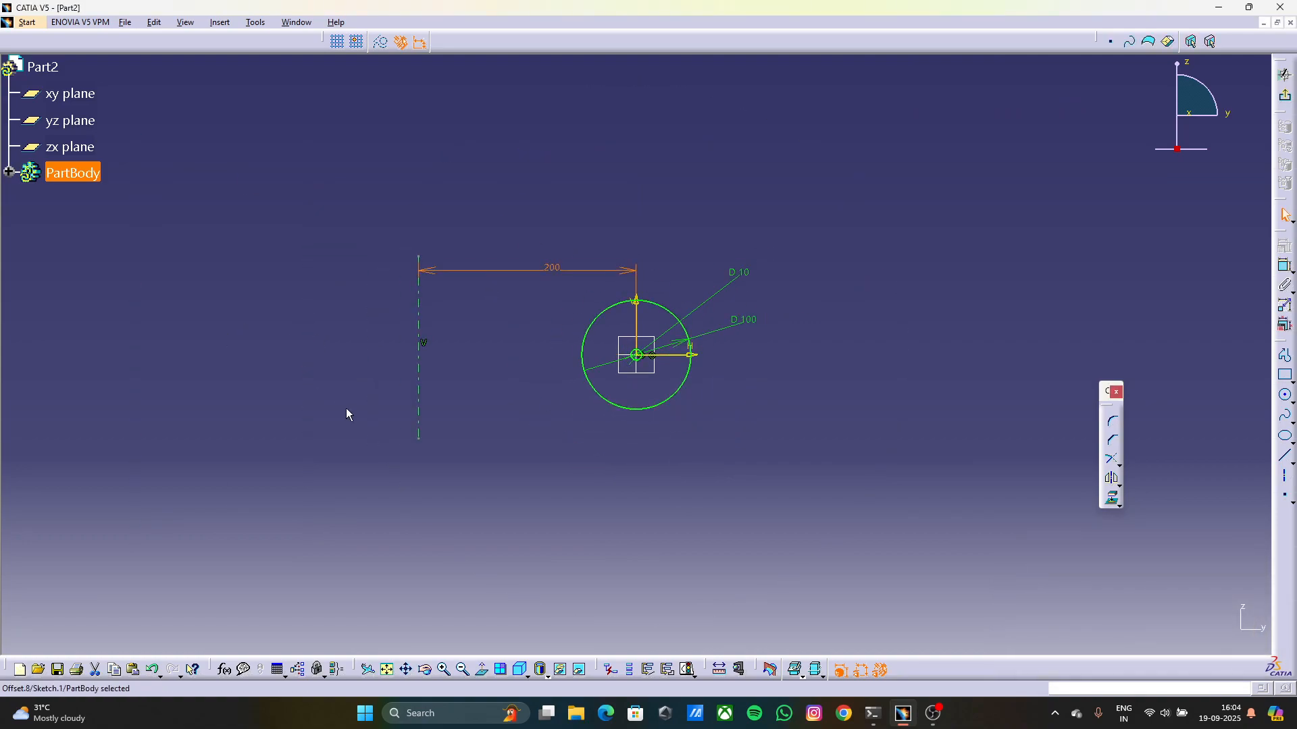
{"action": "left_click", "coordinate": [1287, 375]}
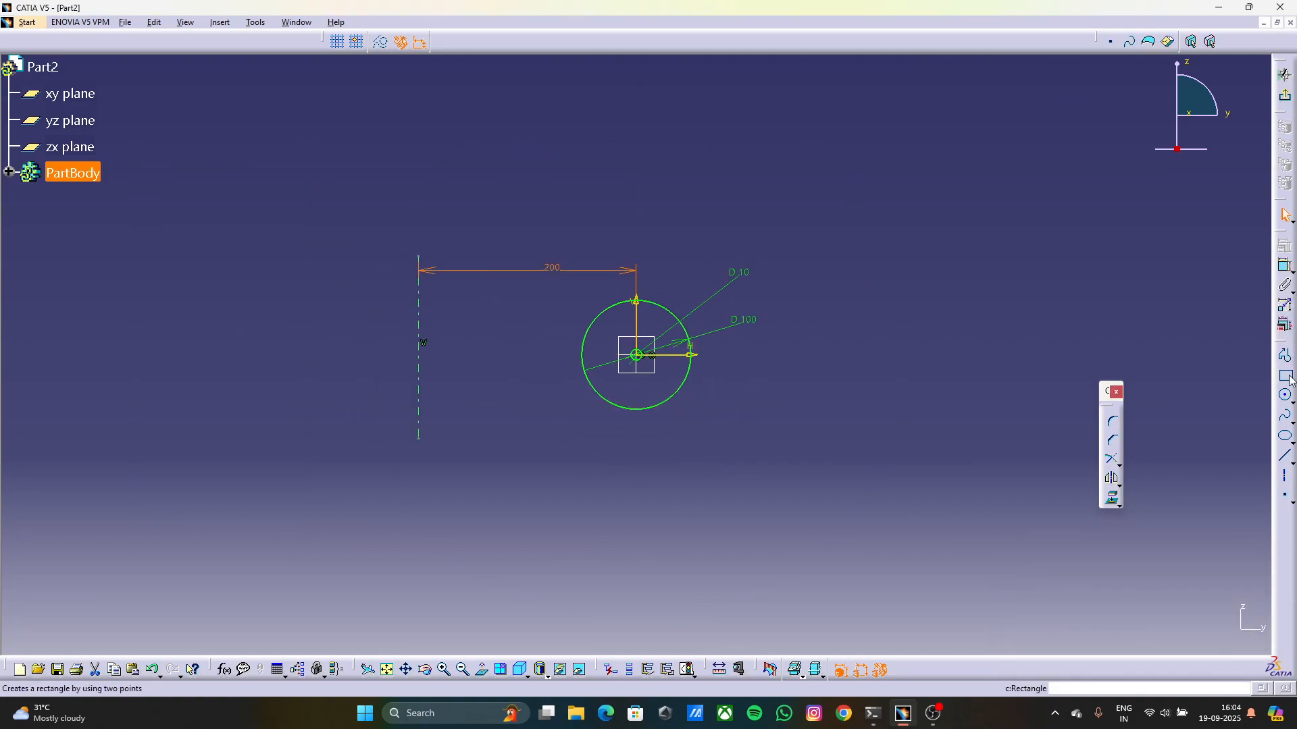
{"action": "left_click", "coordinate": [1118, 481]}
{"action": "left_click", "coordinate": [1137, 486]}
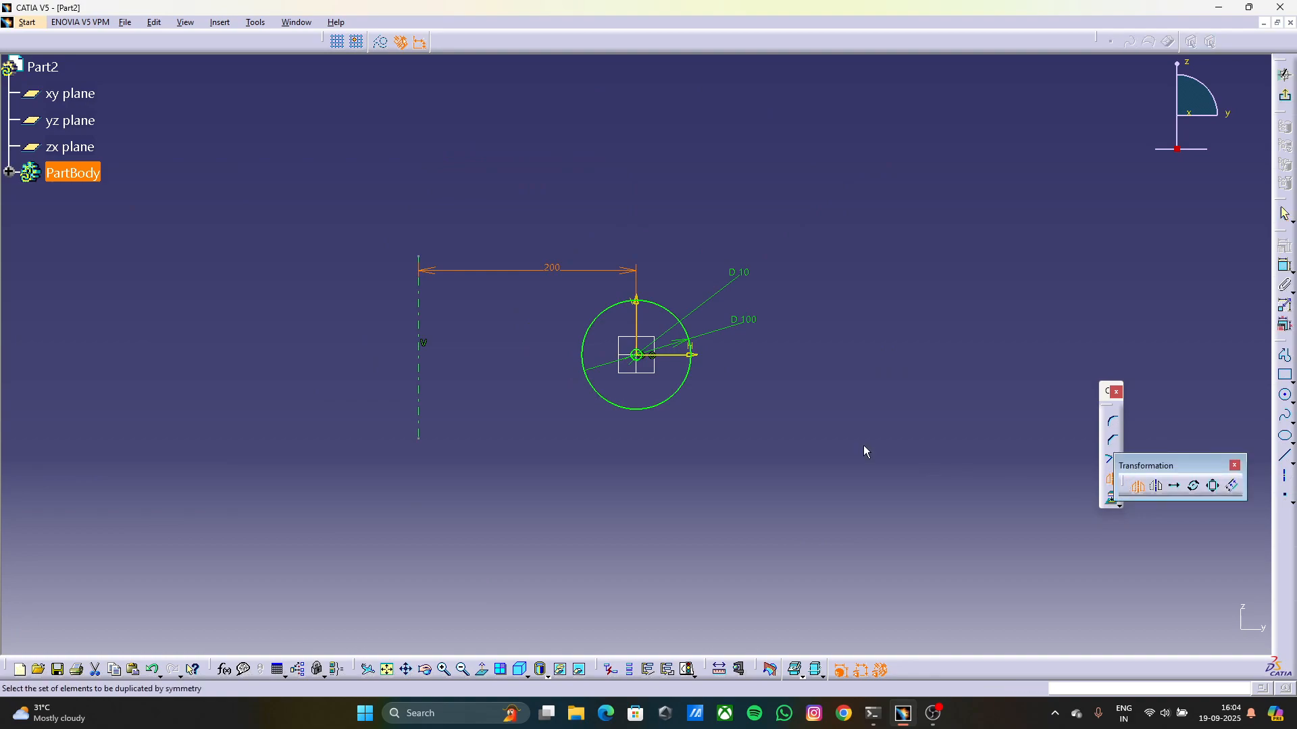
{"action": "left_click", "coordinate": [585, 333]}
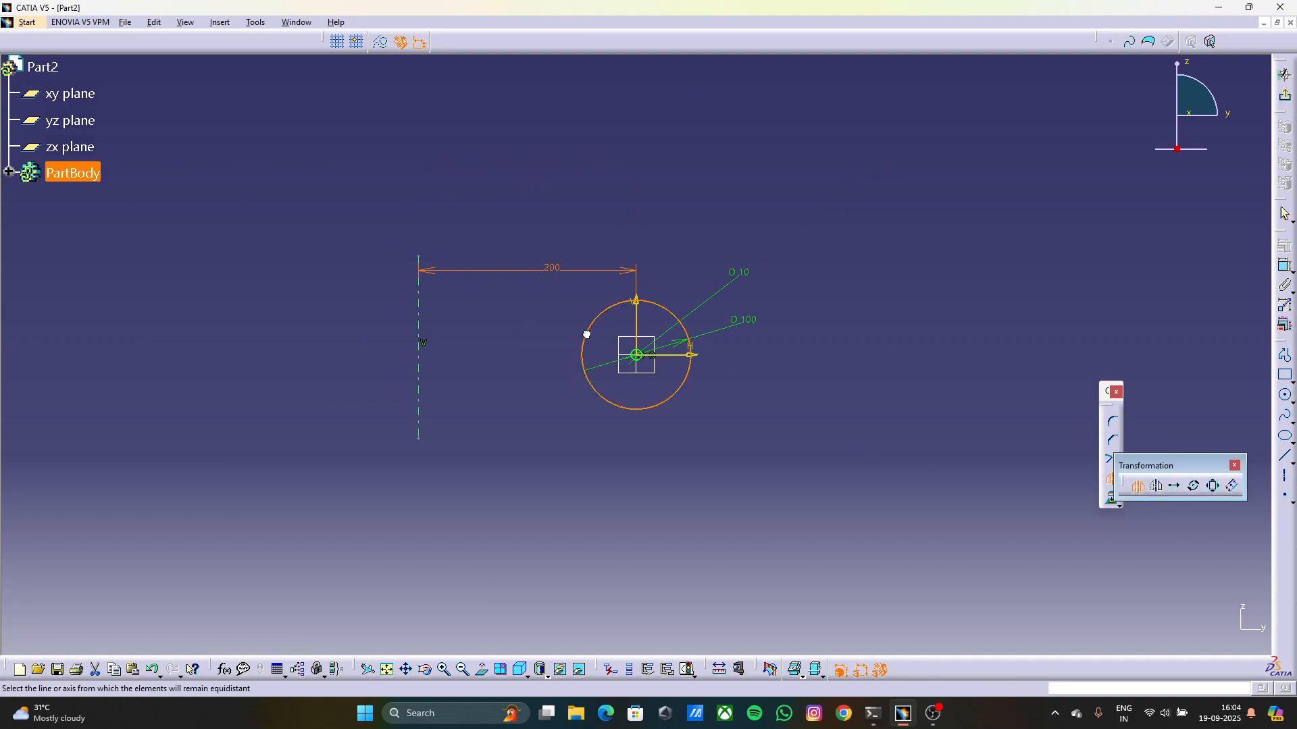
{"action": "left_click", "coordinate": [419, 348]}
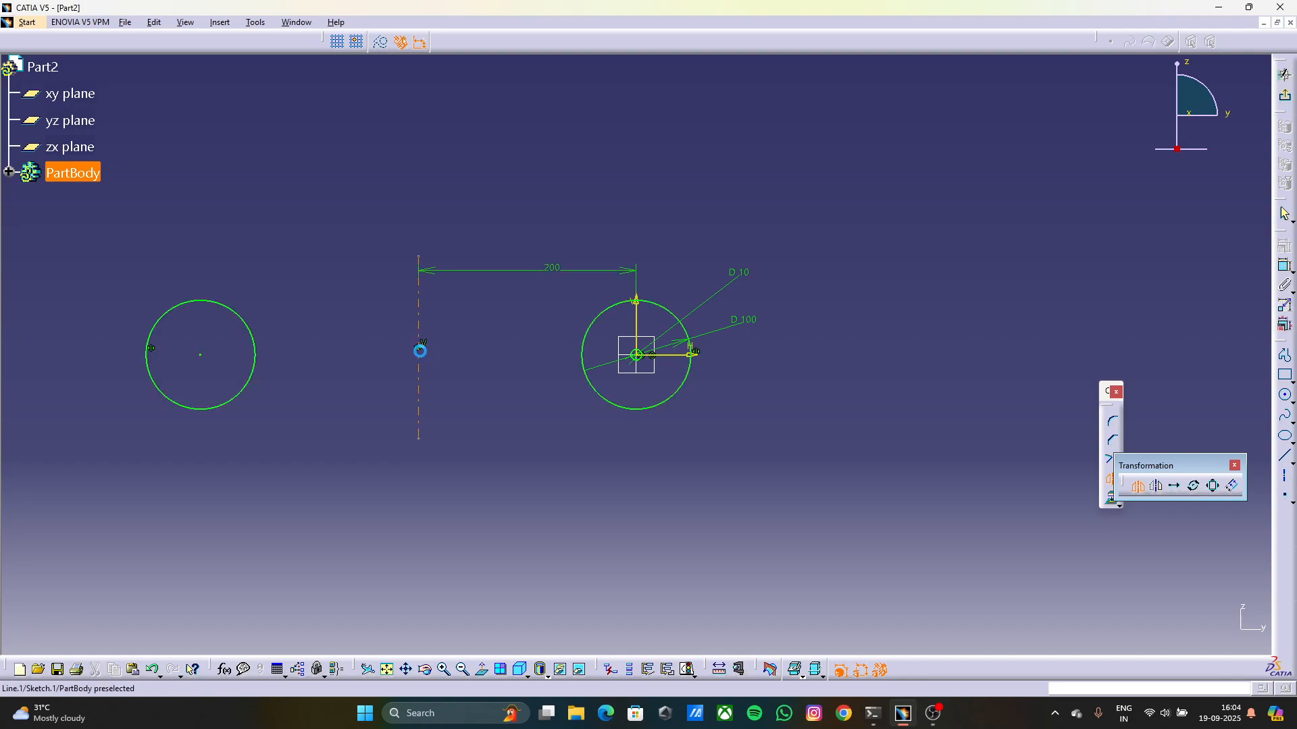
{"action": "left_click", "coordinate": [649, 363]}
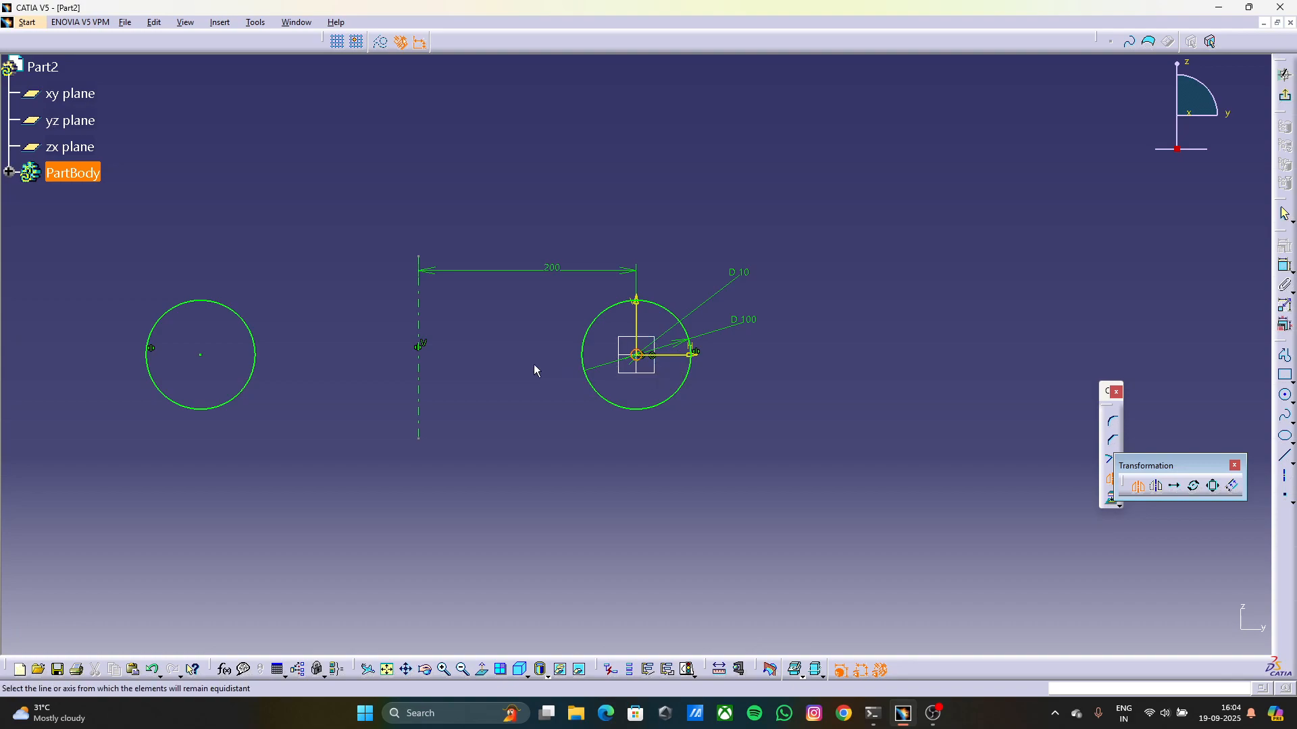
{"action": "left_click", "coordinate": [420, 373]}
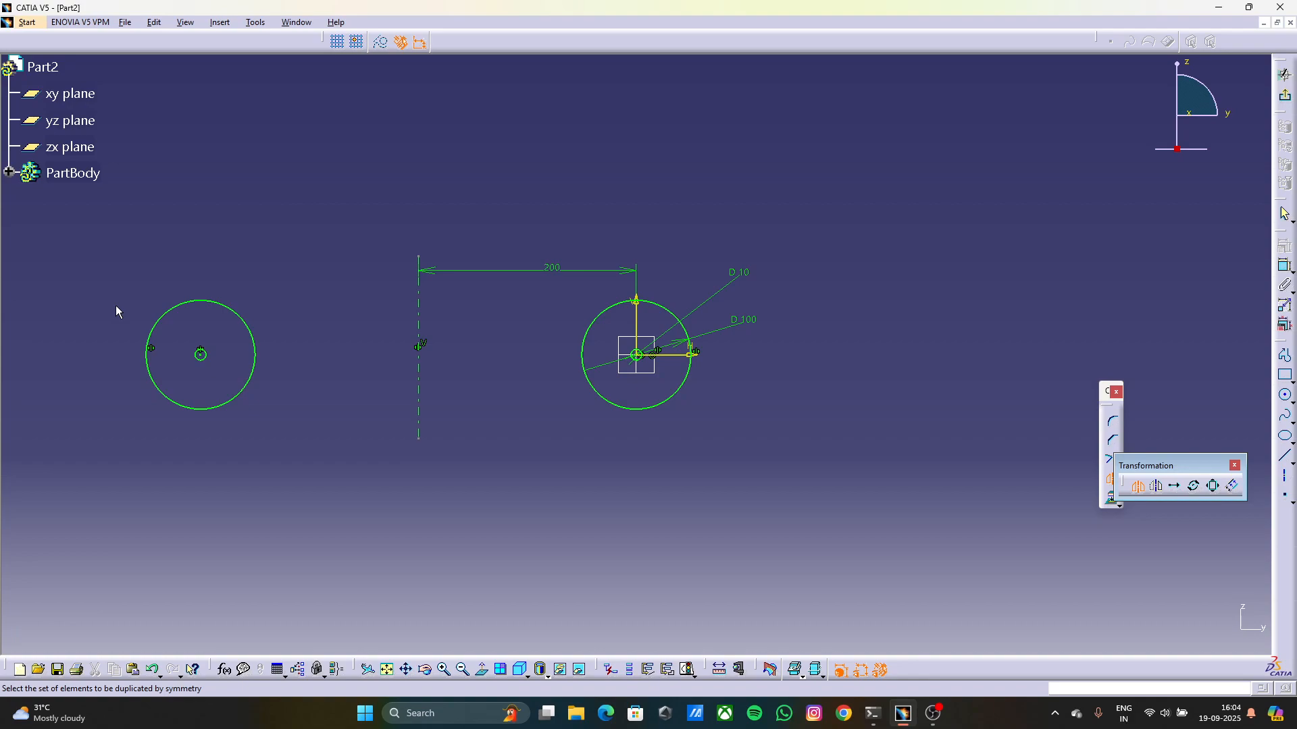
Undo the two mirrored copies and try the Symmetry operation on the 100 mm circle about the vertical axis line
{"action": "key", "text": "ctrl+z"}
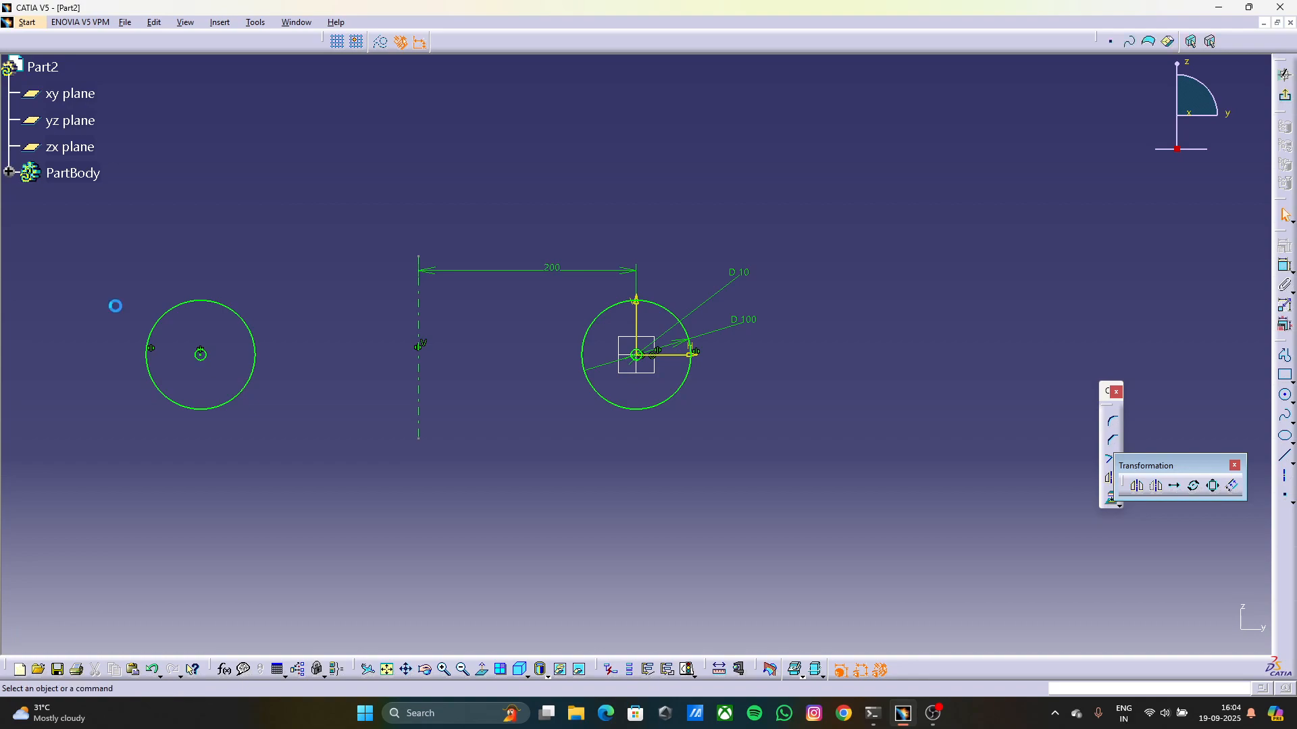
{"action": "key", "text": "ctrl+z"}
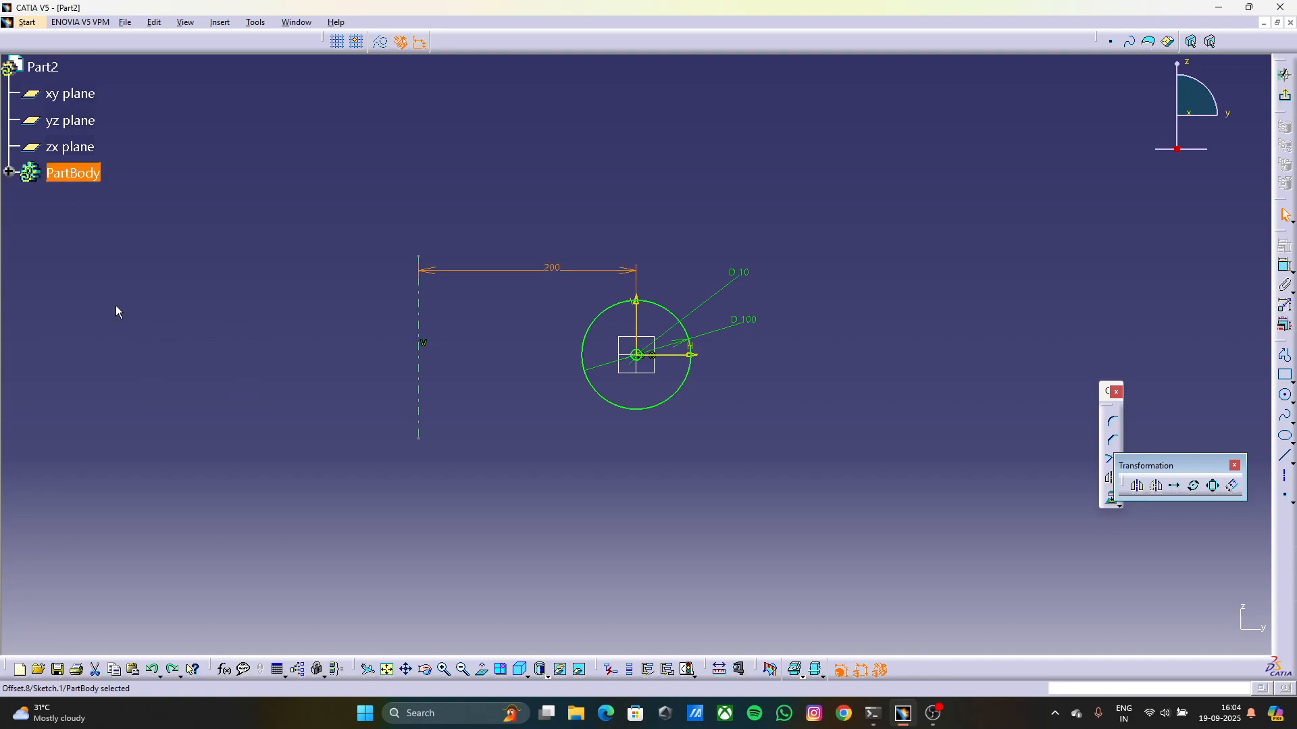
{"action": "left_click", "coordinate": [1159, 487]}
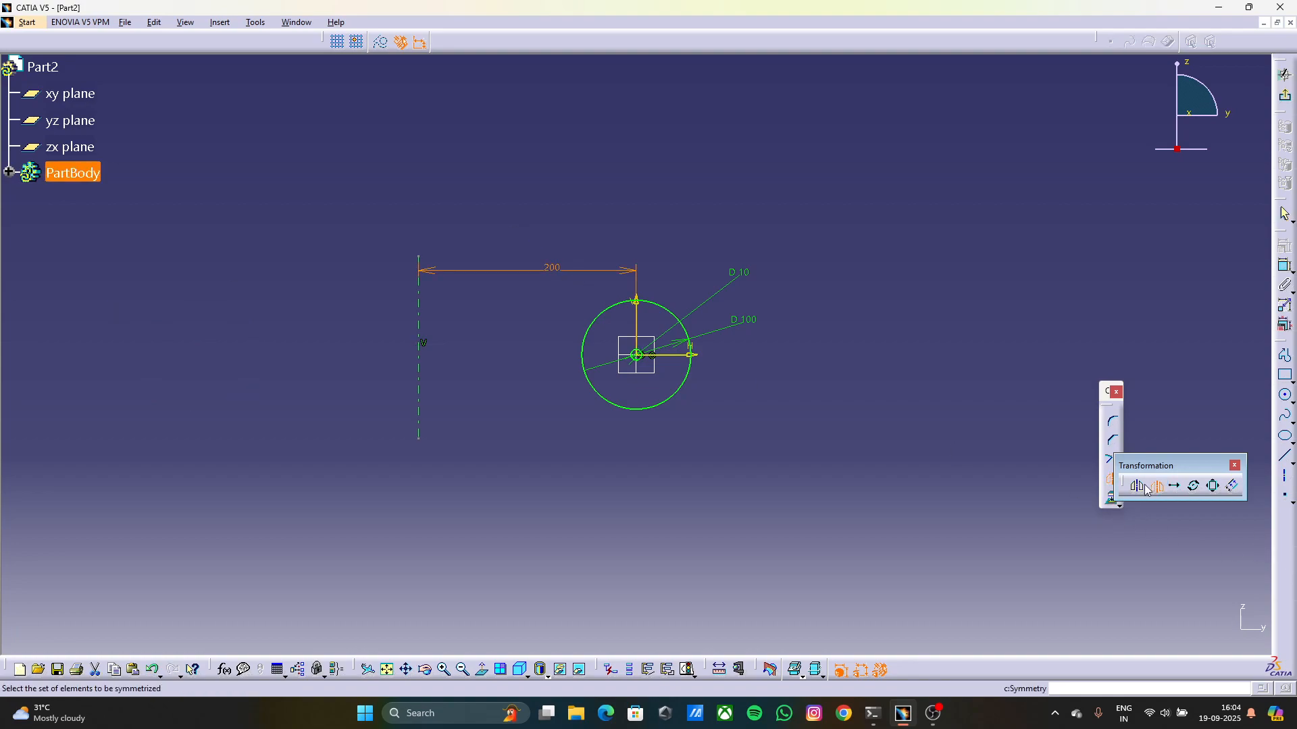
{"action": "left_click", "coordinate": [610, 401]}
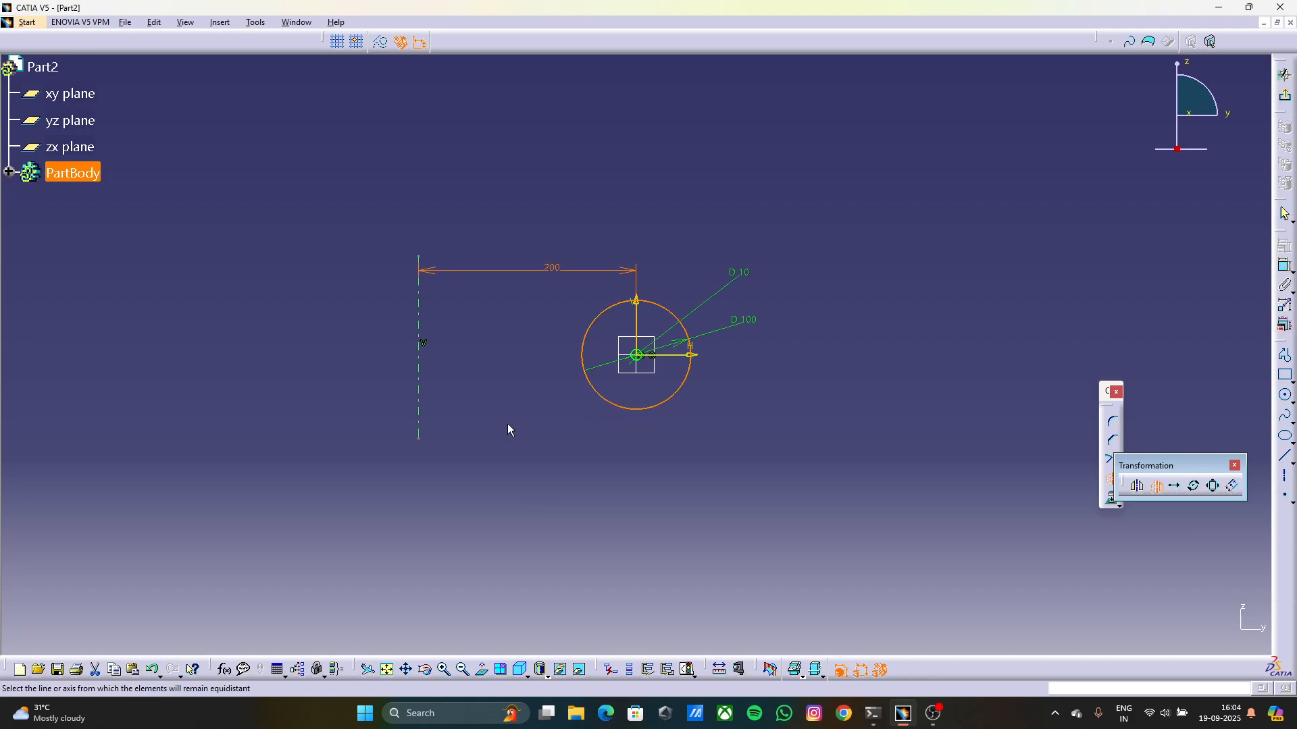
{"action": "left_click", "coordinate": [419, 397]}
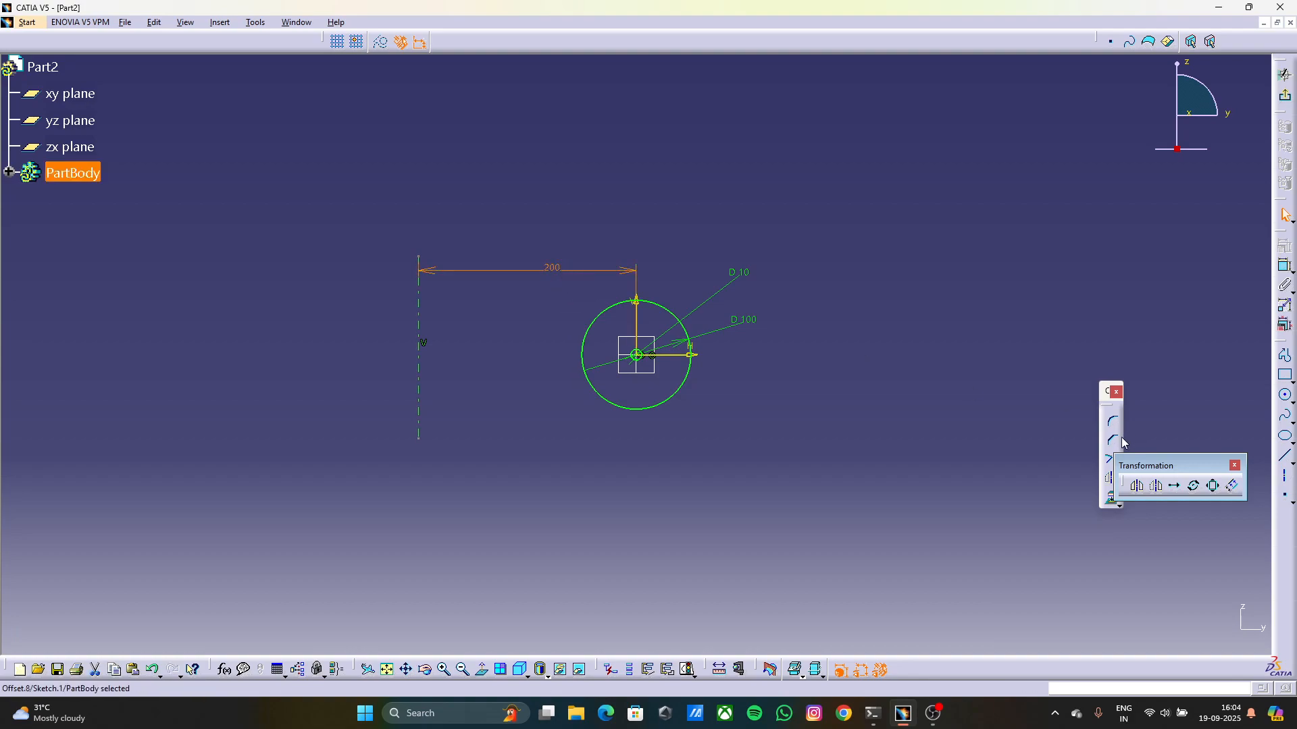
Retry the Symmetry operation on the 100 mm circle
{"action": "left_click", "coordinate": [1155, 485]}
{"action": "left_click", "coordinate": [582, 348]}
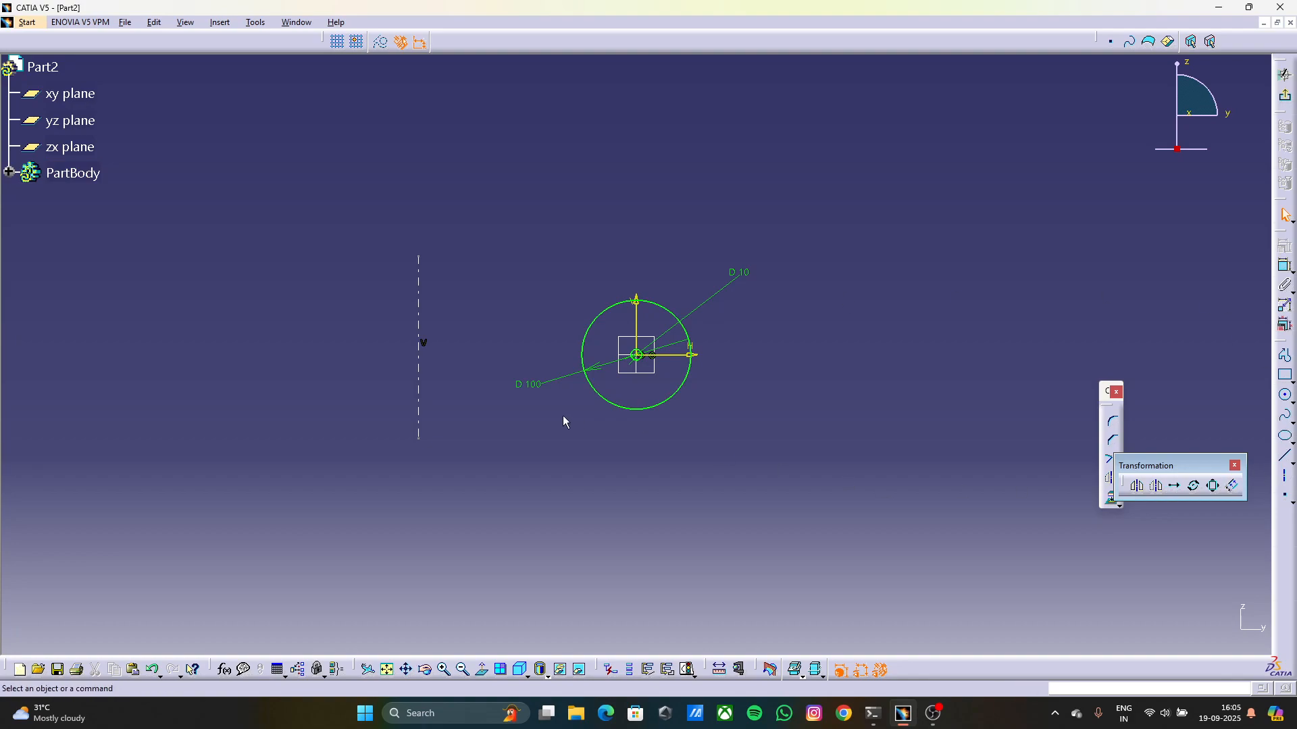
{"action": "left_click", "coordinate": [9, 172]}
{"action": "left_click", "coordinate": [9, 172]}
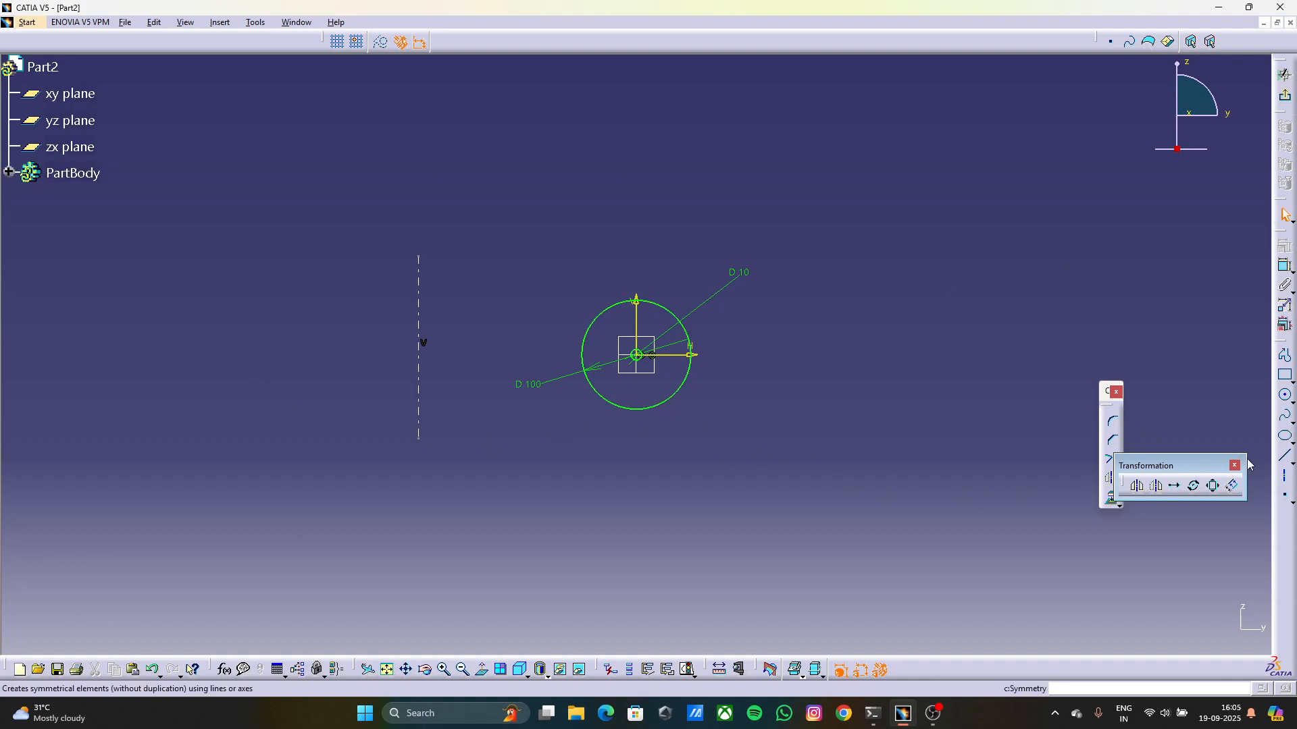
Try to apply the Symmetry operation to the 10 mm inner circle
{"action": "left_click", "coordinate": [1154, 488]}
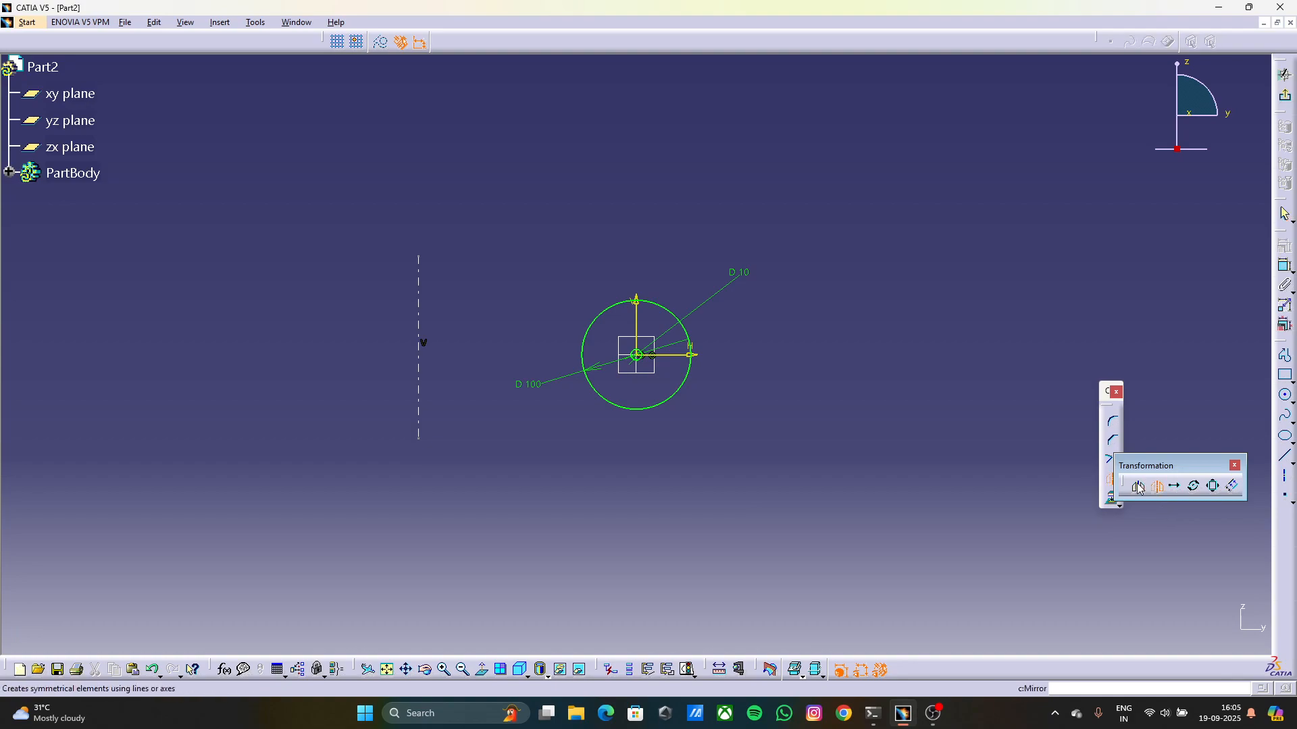
{"action": "left_click", "coordinate": [638, 360]}
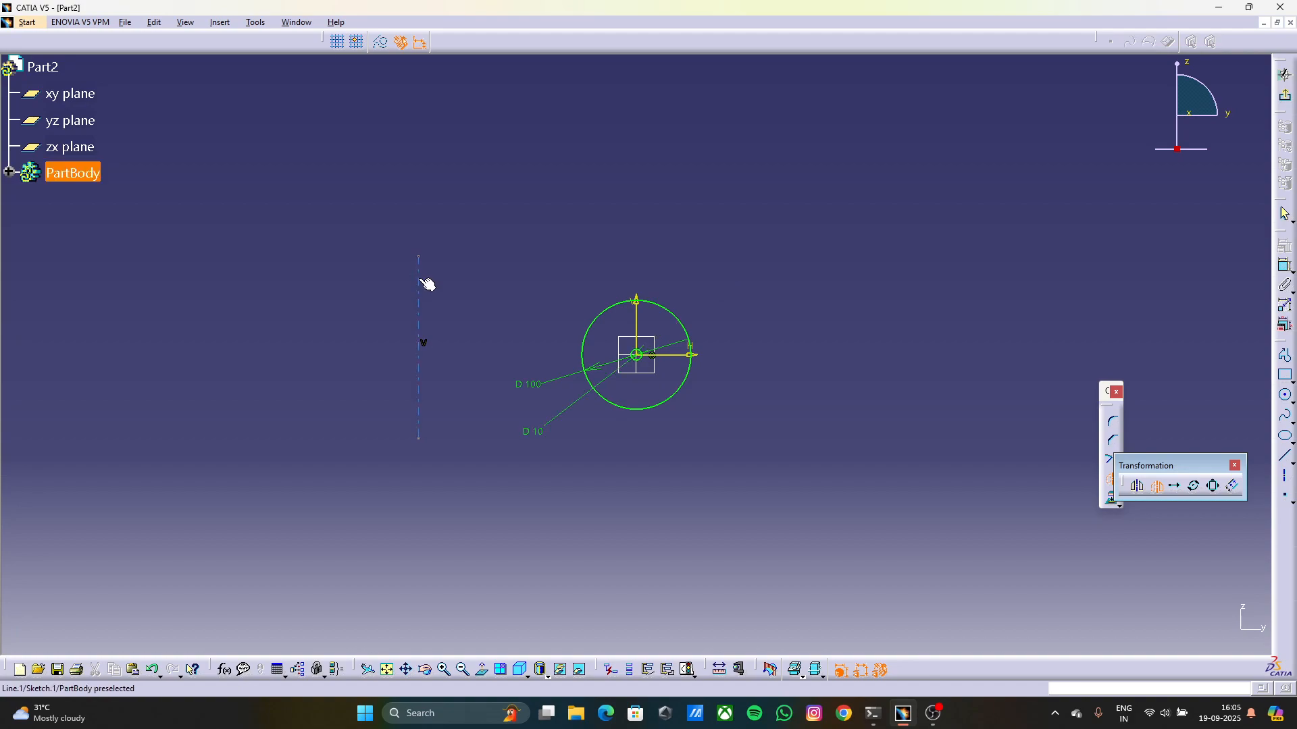
{"action": "key", "text": "Escape"}
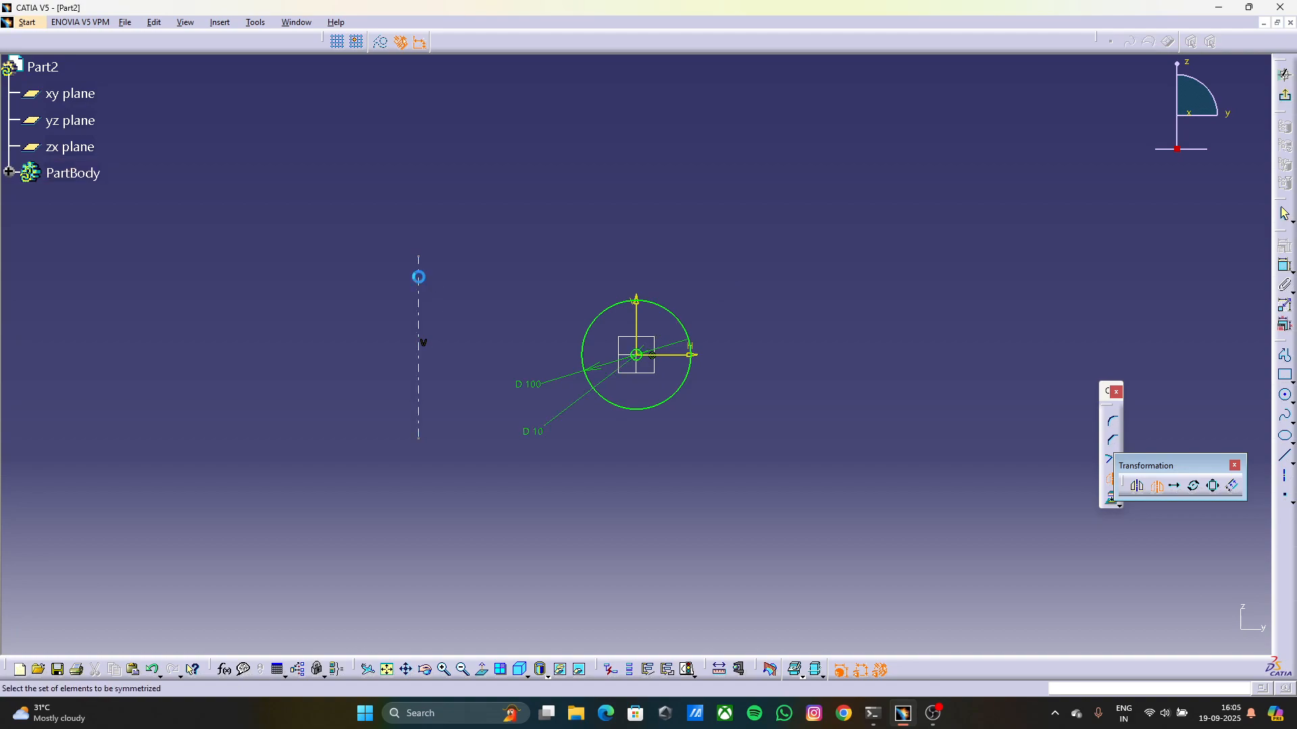
{"action": "key", "text": "Escape"}
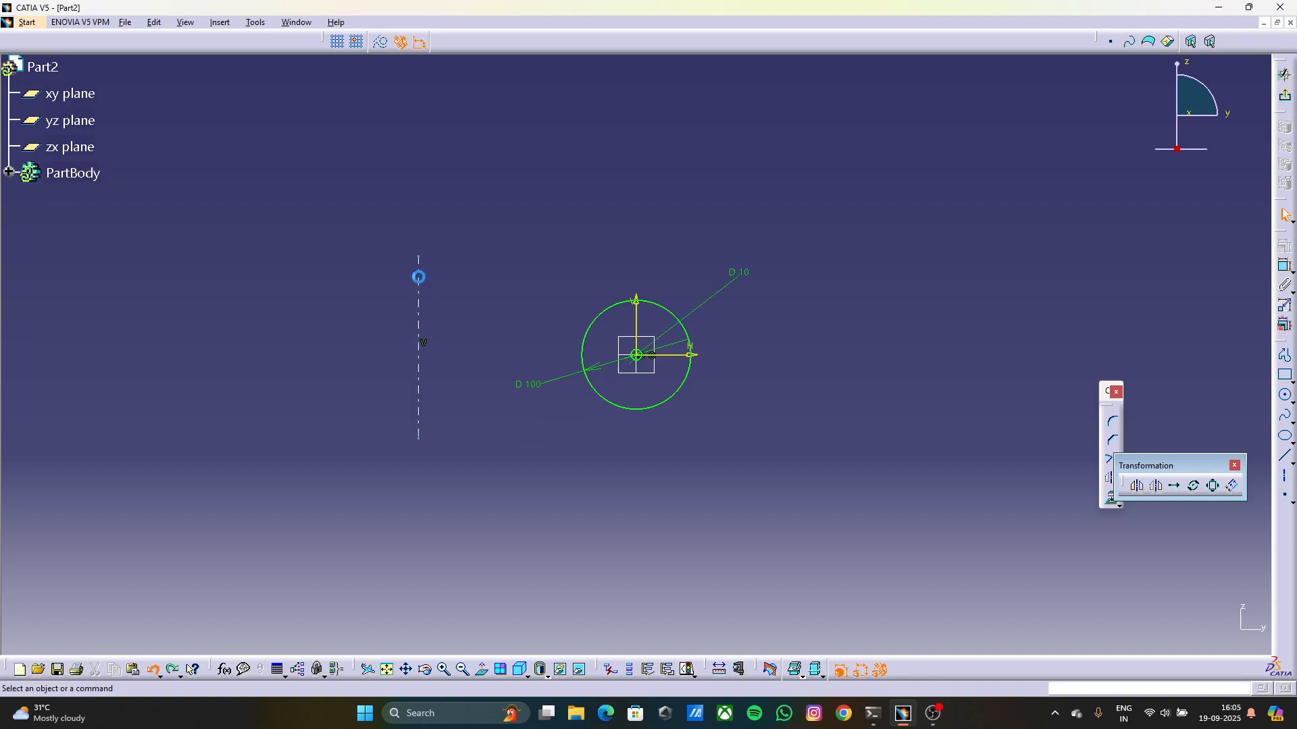
Start a Translate with Duplicate mode on the 100 mm circle, using a start point on the vertical axis line
{"action": "mouse_move", "coordinate": [812, 261]}
{"action": "middle_mouse_down"}
{"action": "mouse_move", "coordinate": [676, 304]}
{"action": "mouse_move", "coordinate": [578, 378]}
{"action": "mouse_move", "coordinate": [809, 253]}
{"action": "mouse_move", "coordinate": [809, 311]}
{"action": "middle_mouse_up"}
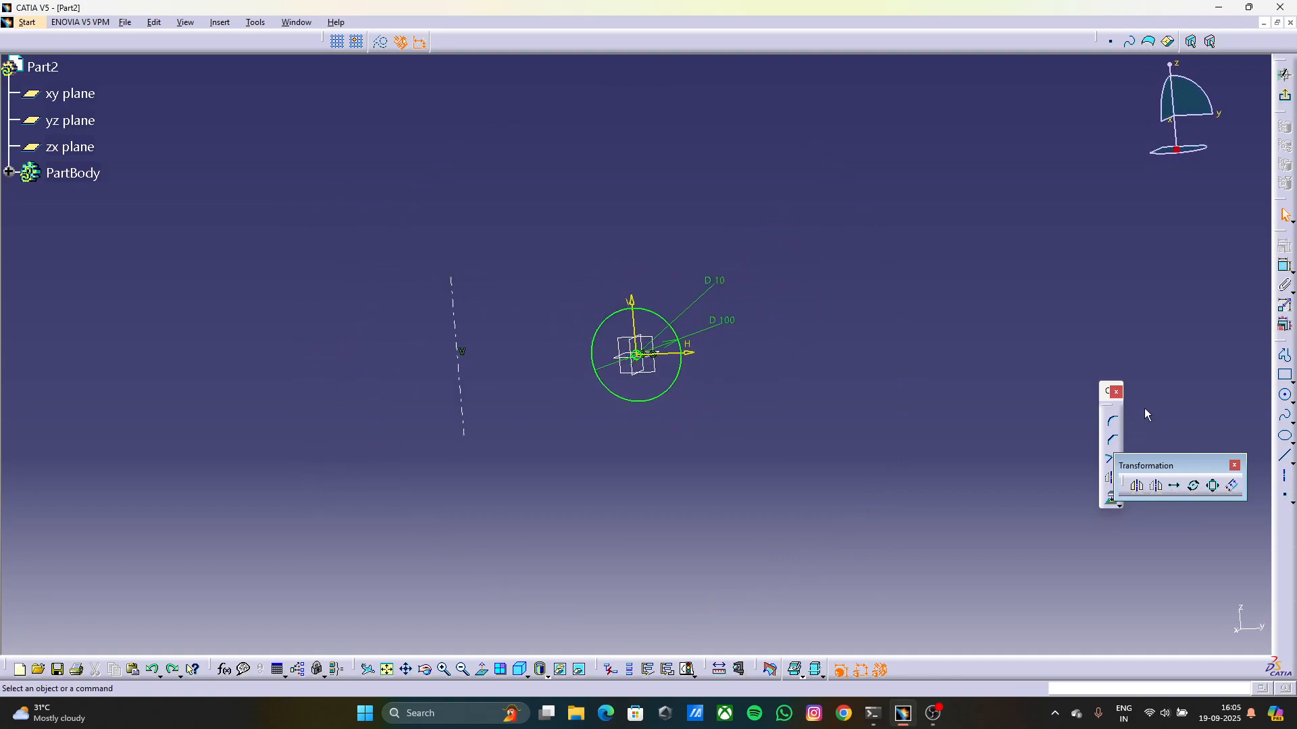
{"action": "left_click", "coordinate": [1177, 486]}
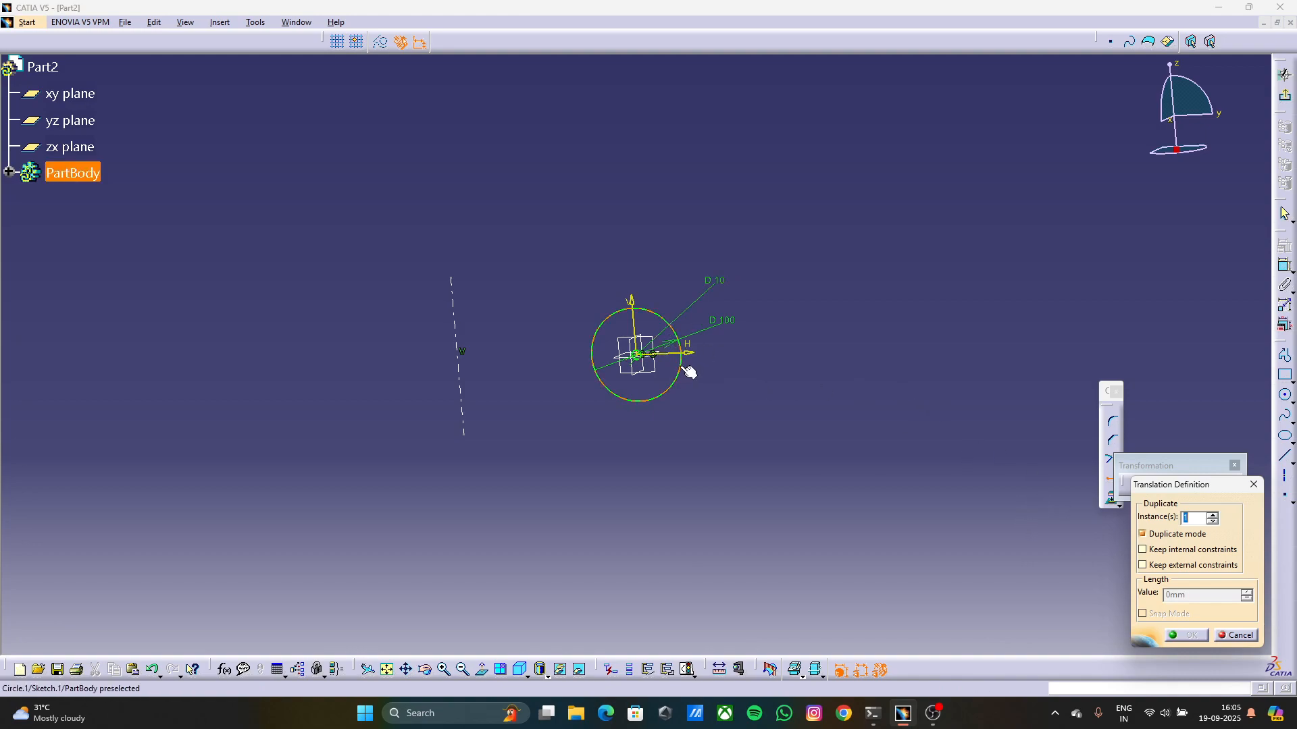
{"action": "middle_click_drag", "start_coordinate": [702, 384], "coordinate": [690, 247]}
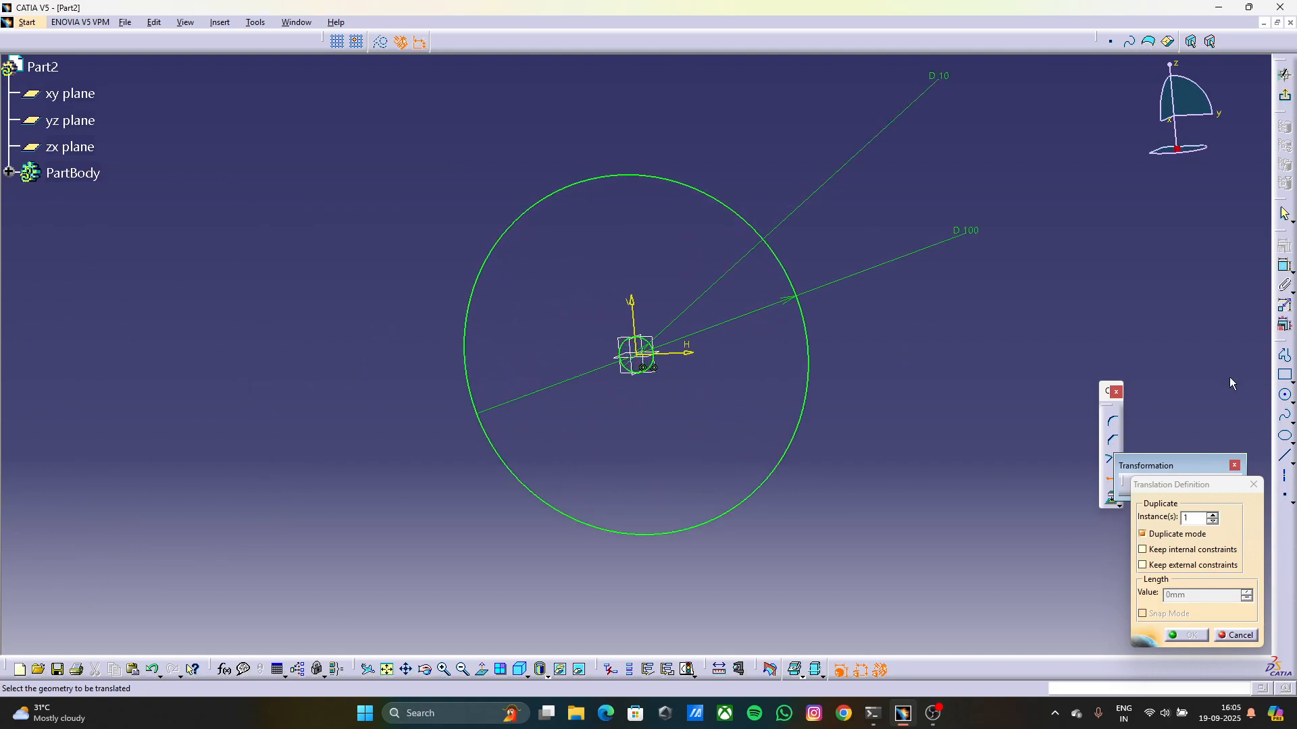
{"action": "middle_click_drag", "start_coordinate": [1069, 367], "coordinate": [1086, 448]}
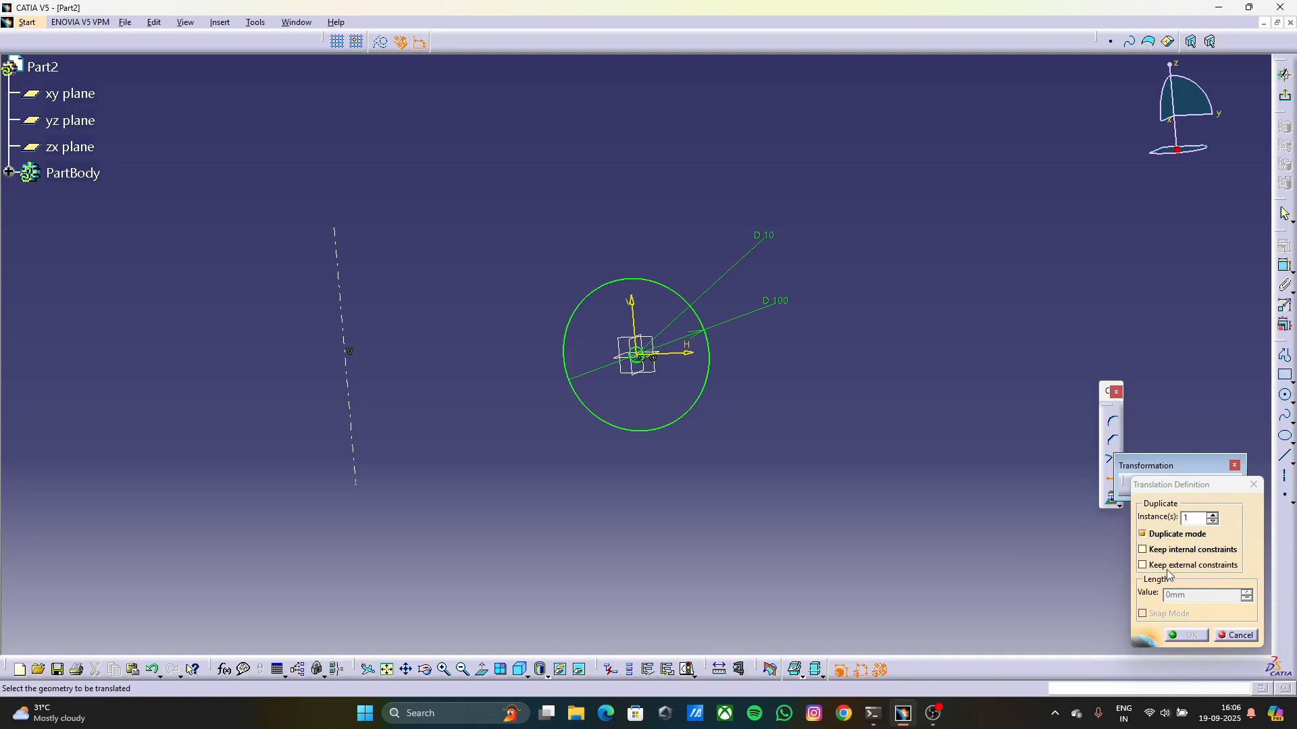
{"action": "left_click", "coordinate": [708, 365]}
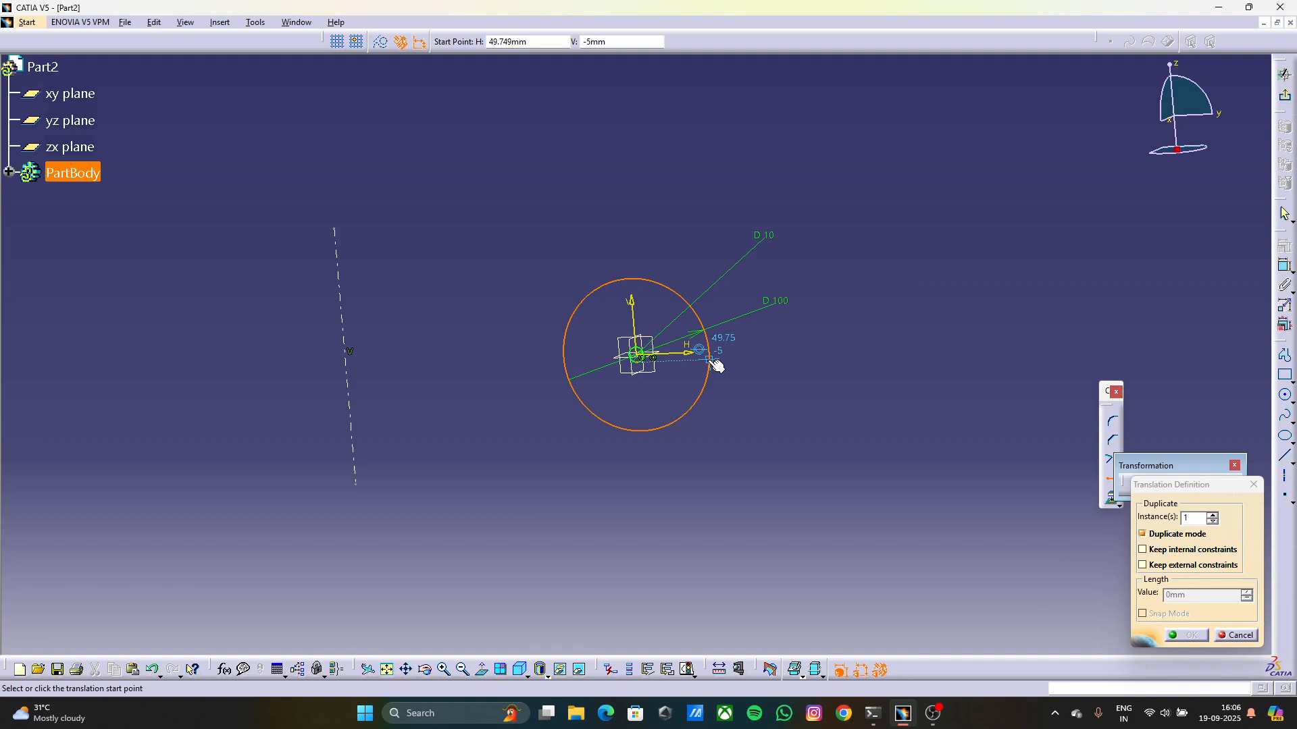
{"action": "left_click", "coordinate": [346, 371]}
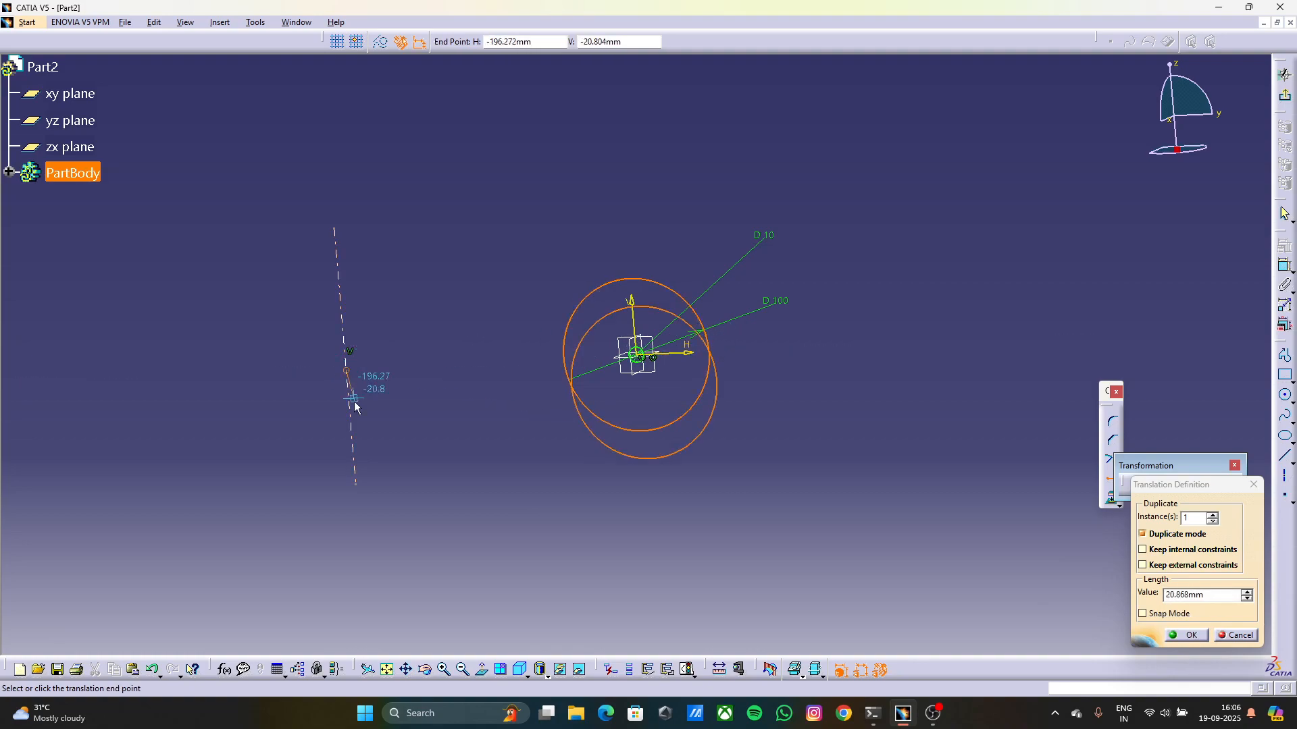
Set the translation to 30 instances and place the end point to lay out a straight row of circle copies
{"action": "mouse_move", "coordinate": [355, 473]}
{"action": "middle_mouse_down"}
{"action": "mouse_move", "coordinate": [362, 503]}
{"action": "mouse_move", "coordinate": [362, 487]}
{"action": "middle_mouse_up"}
{"action": "left_click", "coordinate": [1212, 515]}
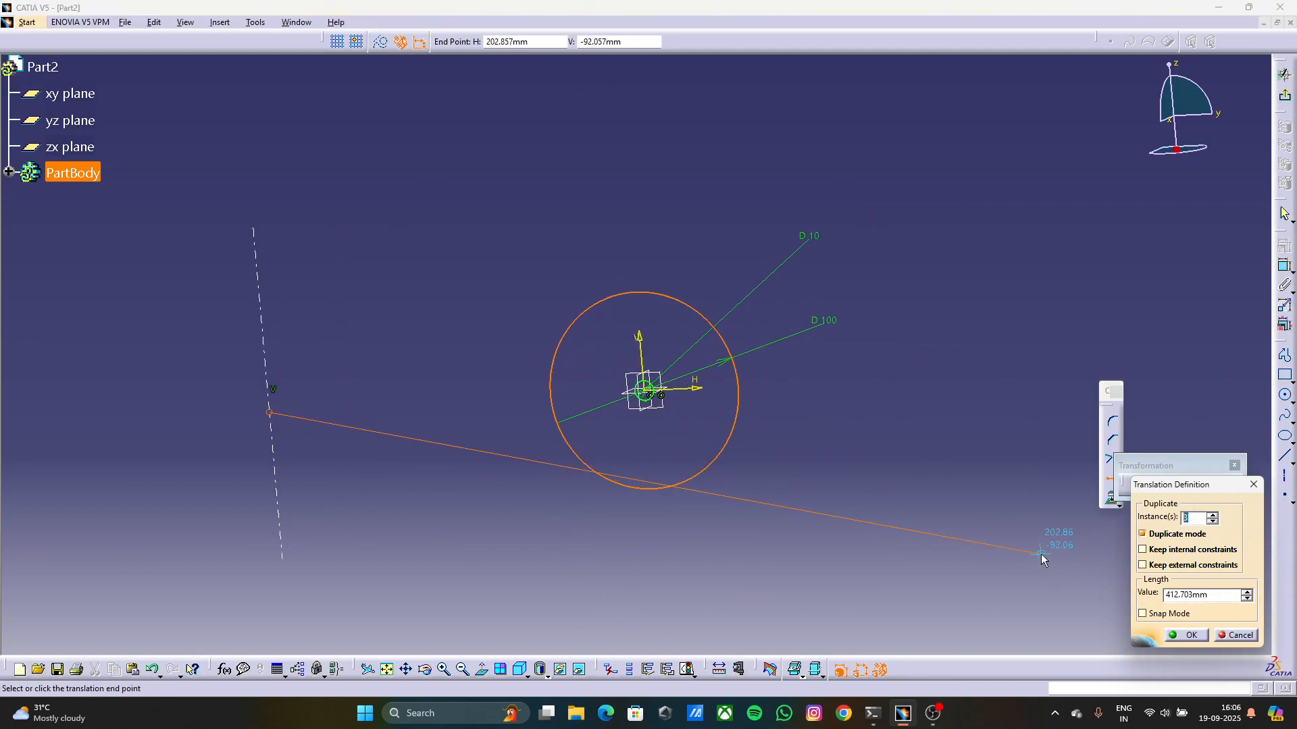
{"action": "type", "text": "30"}
{"action": "middle_click_drag", "start_coordinate": [391, 396], "coordinate": [379, 547]}
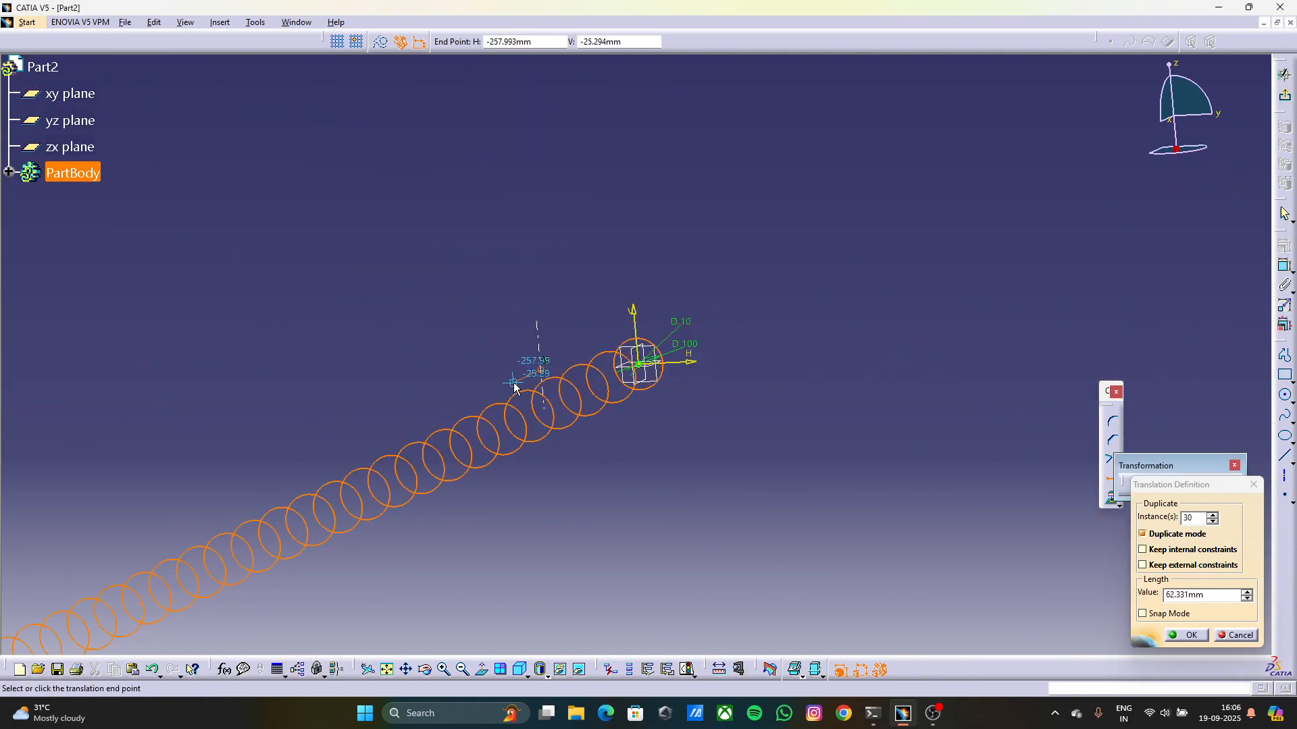
{"action": "left_click", "coordinate": [466, 376]}
{"action": "middle_click_drag", "start_coordinate": [474, 376], "coordinate": [405, 402]}
{"action": "scroll", "coordinate": [321, 436], "scroll_direction": "down", "scroll_amount": 1}
{"action": "middle_click_drag", "start_coordinate": [321, 436], "coordinate": [744, 251]}
{"action": "scroll", "coordinate": [744, 252], "scroll_direction": "up", "scroll_amount": 1}
{"action": "middle_click_drag", "start_coordinate": [343, 268], "coordinate": [339, 307]}
{"action": "scroll", "coordinate": [339, 307], "scroll_direction": "up", "scroll_amount": 1}
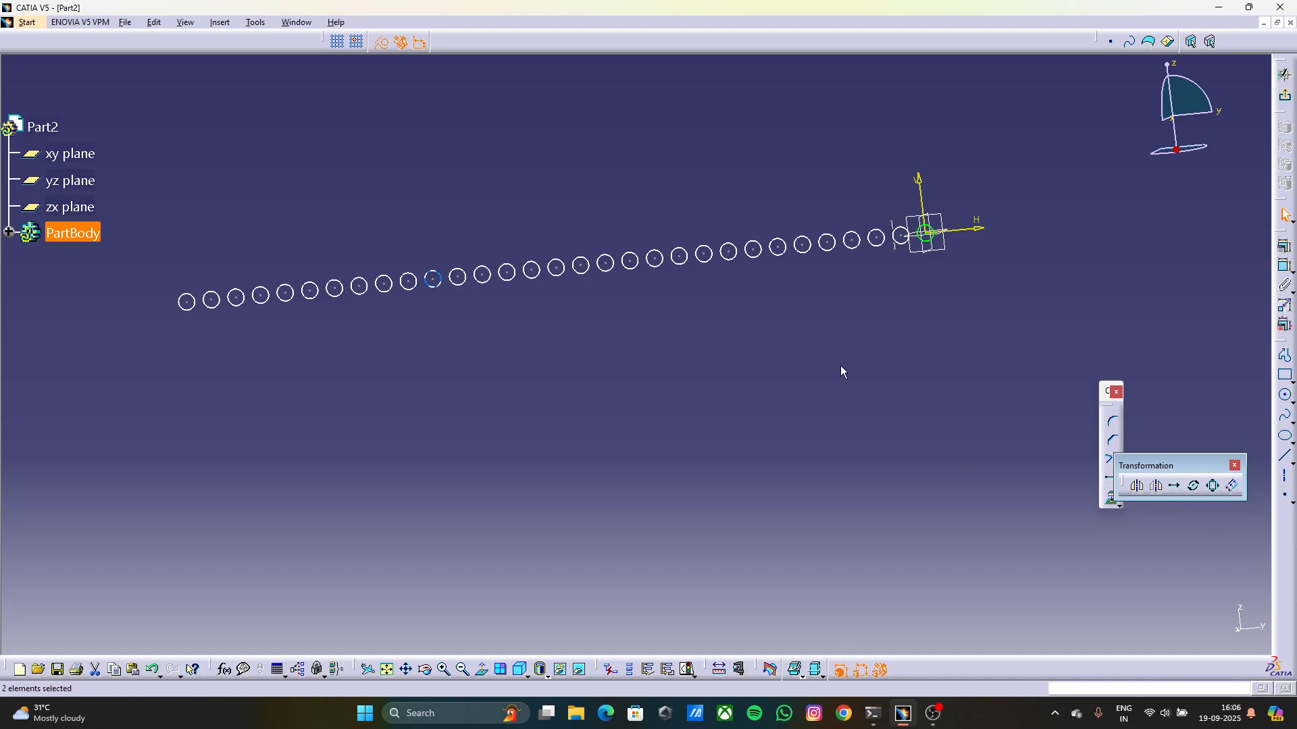
{"action": "left_click", "coordinate": [1195, 487]}
{"action": "left_click", "coordinate": [1195, 486]}
{"action": "left_click", "coordinate": [1195, 486]}
{"action": "middle_click_drag", "start_coordinate": [814, 366], "coordinate": [588, 446]}
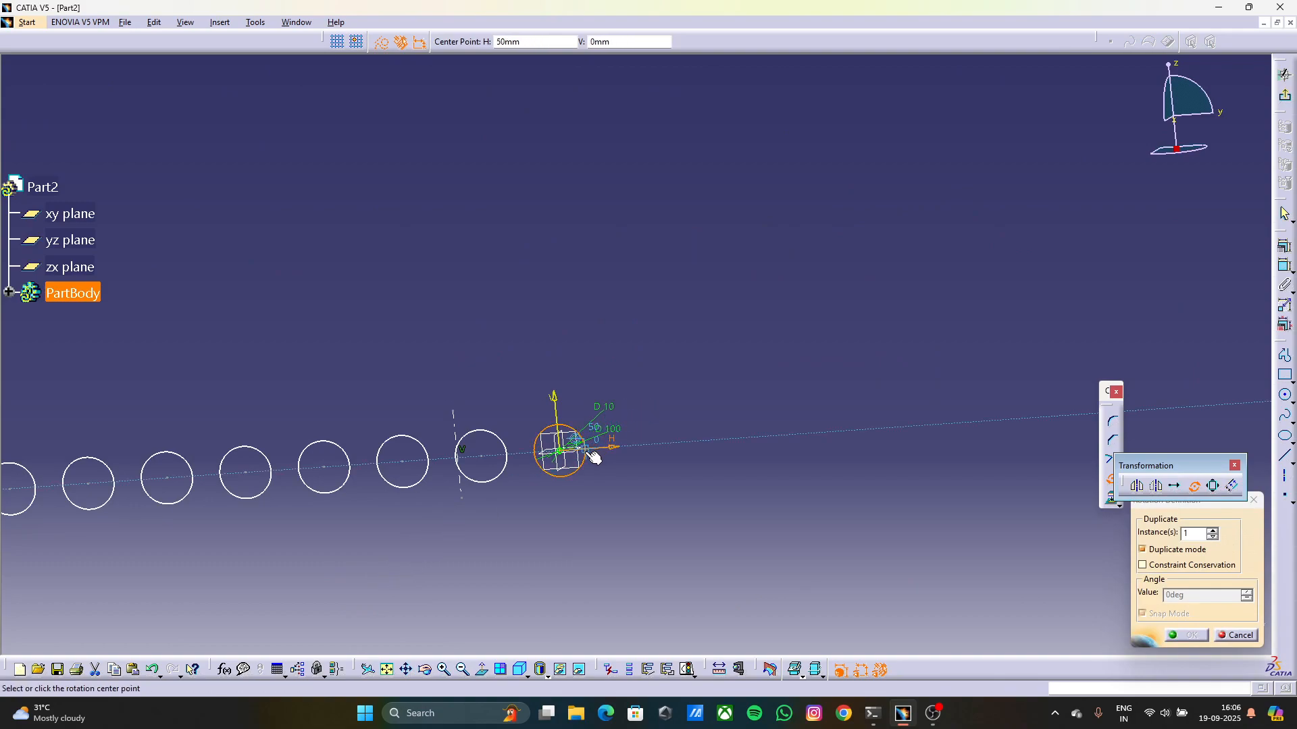
{"action": "left_click", "coordinate": [565, 457]}
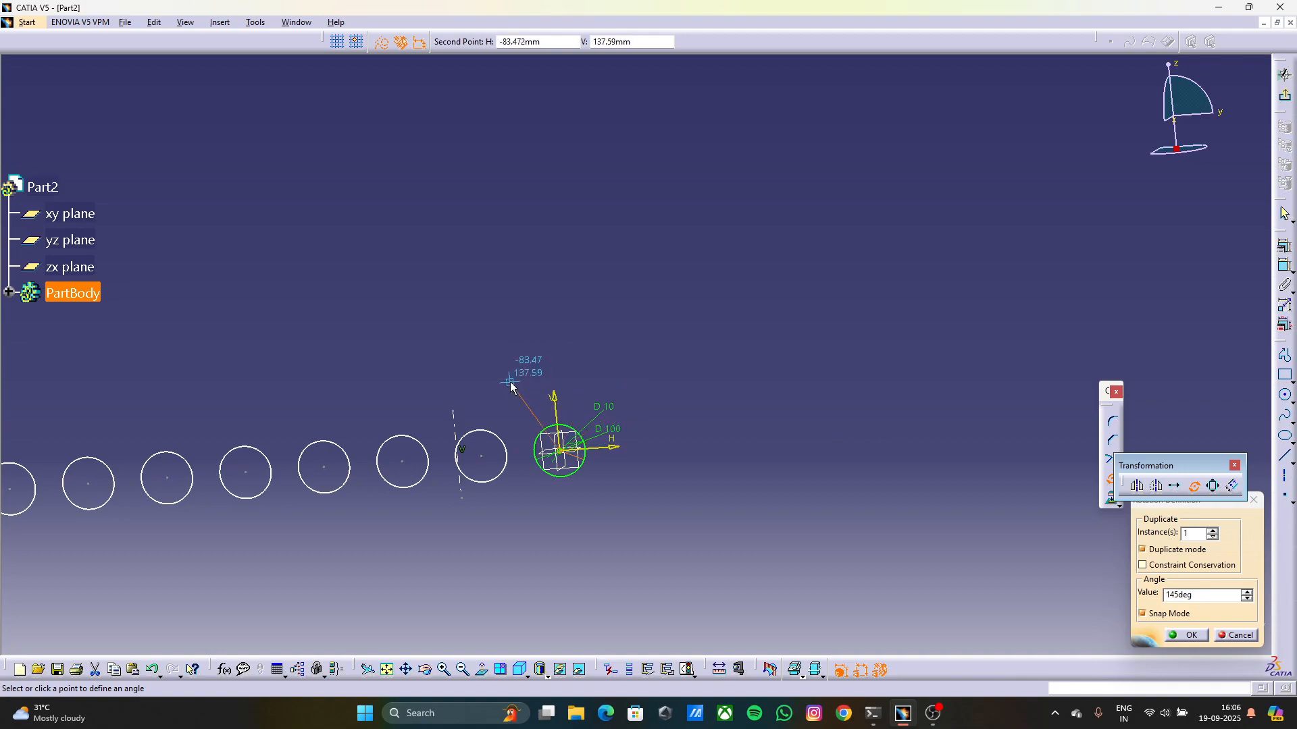
{"action": "left_click", "coordinate": [1212, 530]}
{"action": "left_click", "coordinate": [1213, 530]}
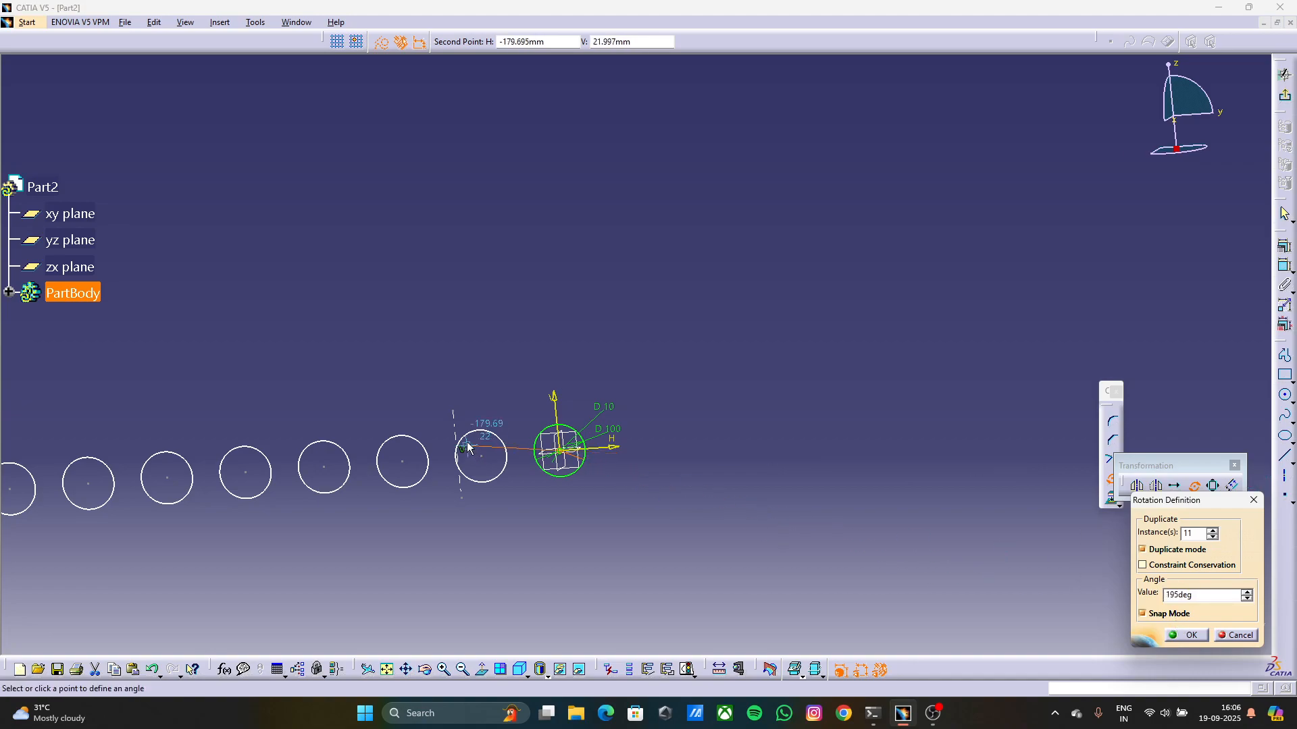
{"action": "key", "text": "Escape"}
{"action": "middle_click_drag", "start_coordinate": [668, 433], "coordinate": [669, 284]}
{"action": "middle_click_drag", "start_coordinate": [507, 639], "coordinate": [750, 126]}
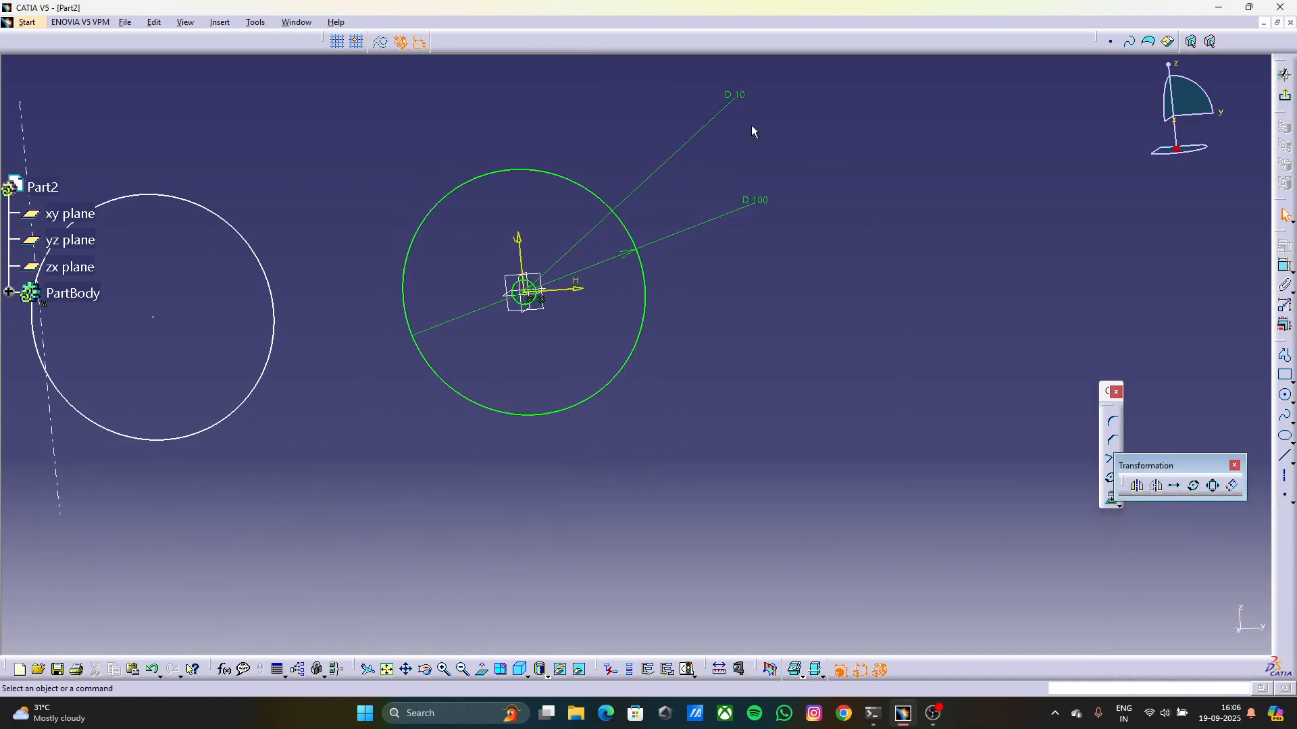
{"action": "left_click", "coordinate": [647, 289]}
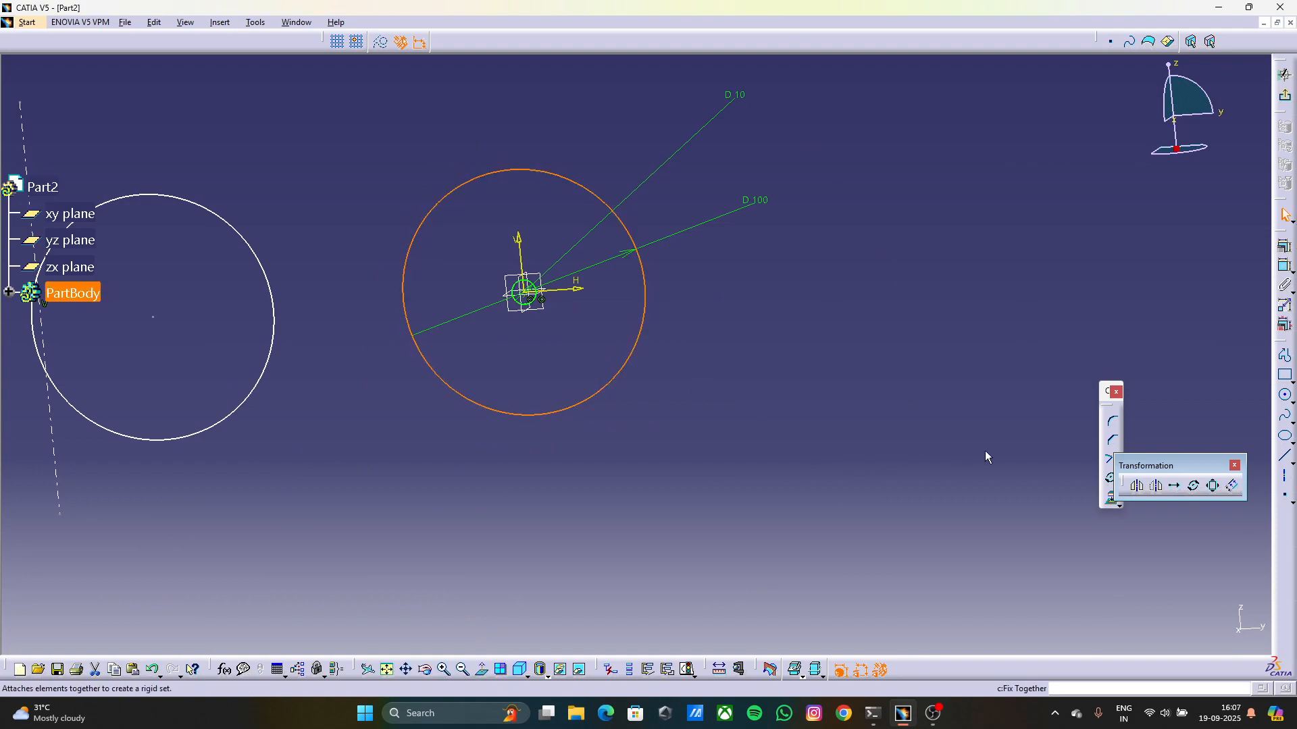
{"action": "left_click", "coordinate": [1194, 486]}
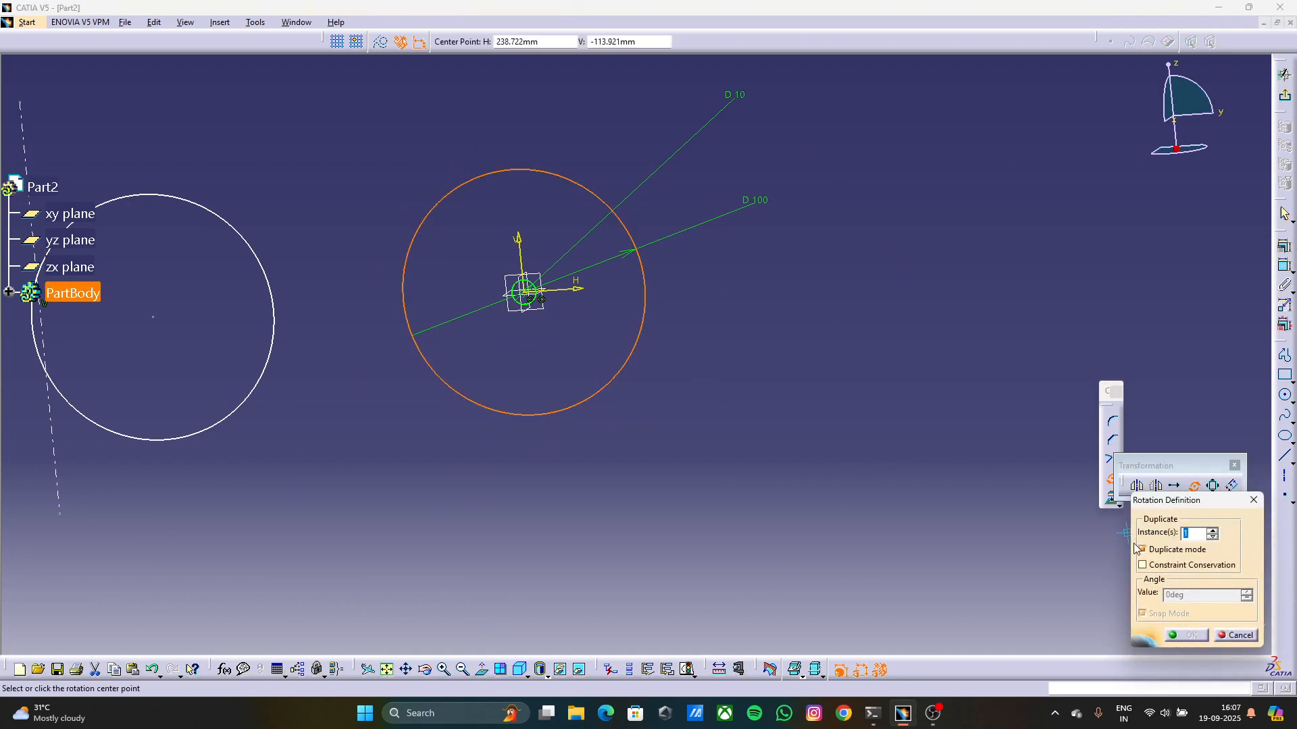
{"action": "left_click", "coordinate": [533, 298]}
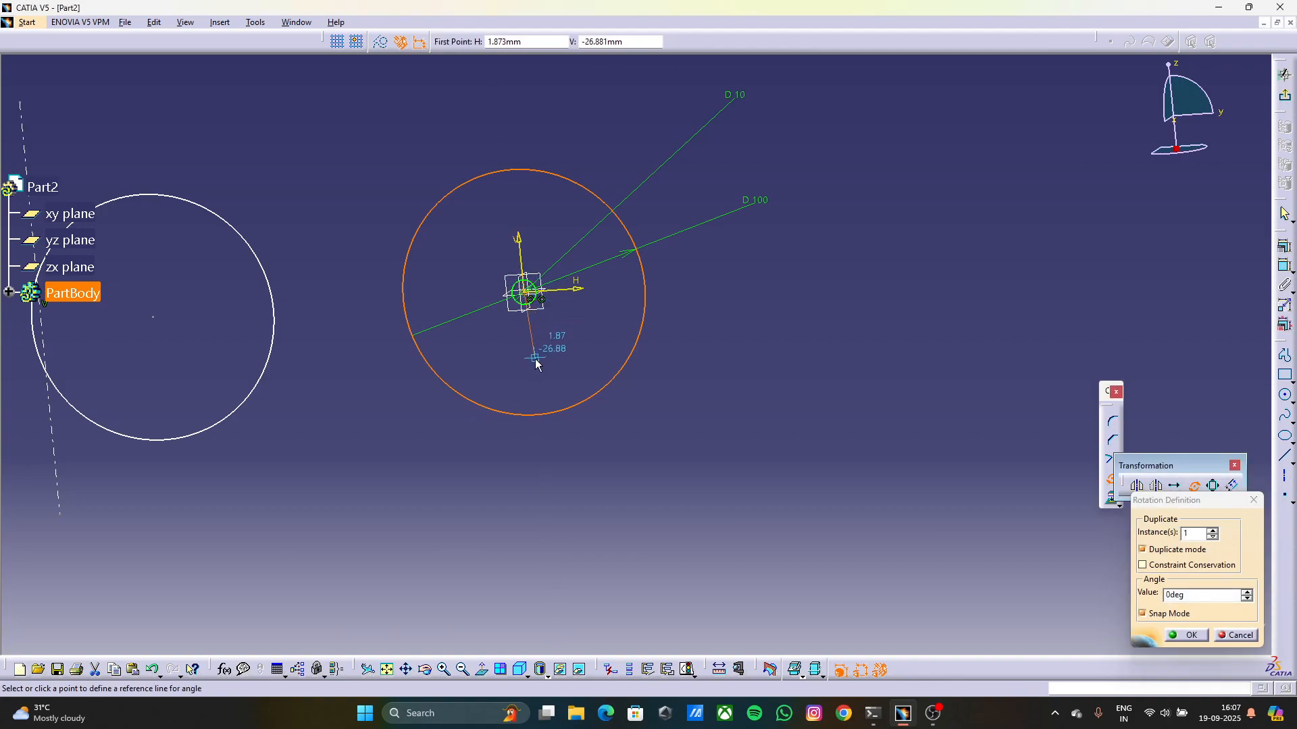
{"action": "key", "text": "Escape"}
{"action": "left_click", "coordinate": [383, 339]}
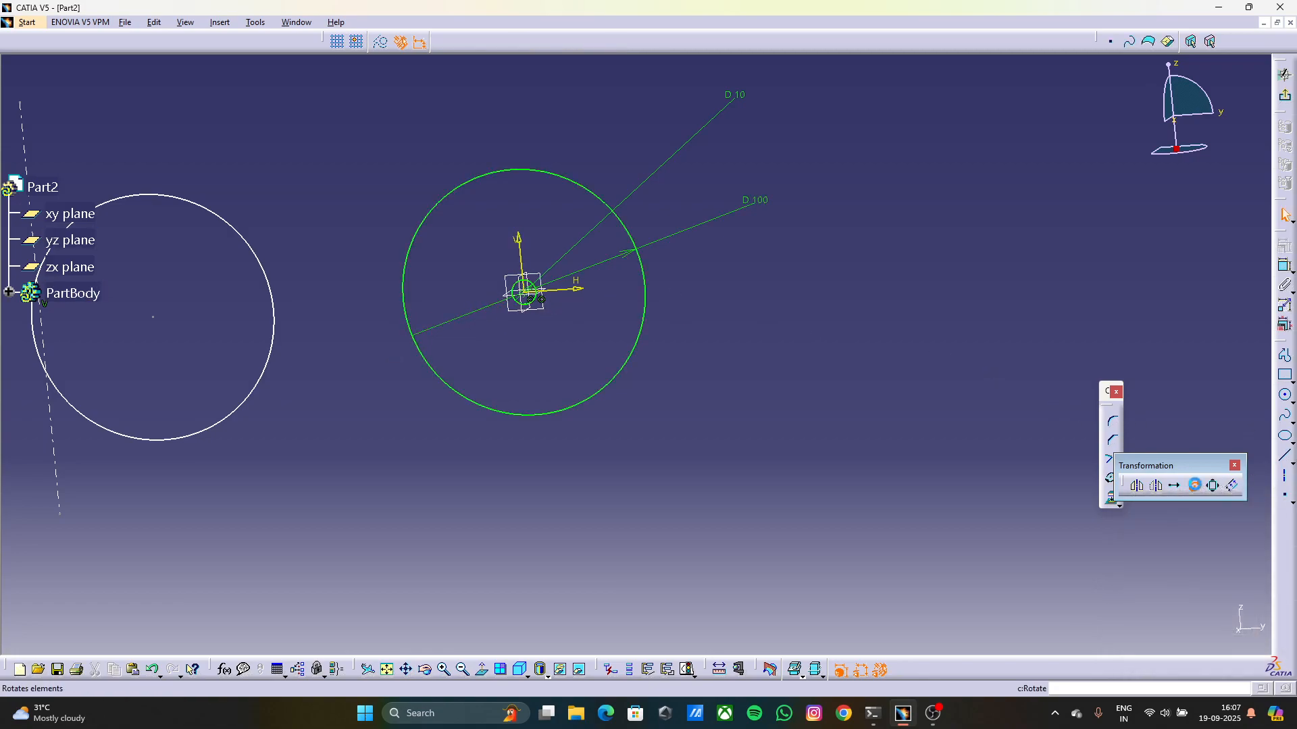
Start a Rotate of the 100 mm circle about the nearest copy's centre, with 11 instances and an angle of 55 degrees
{"action": "left_click", "coordinate": [1194, 486]}
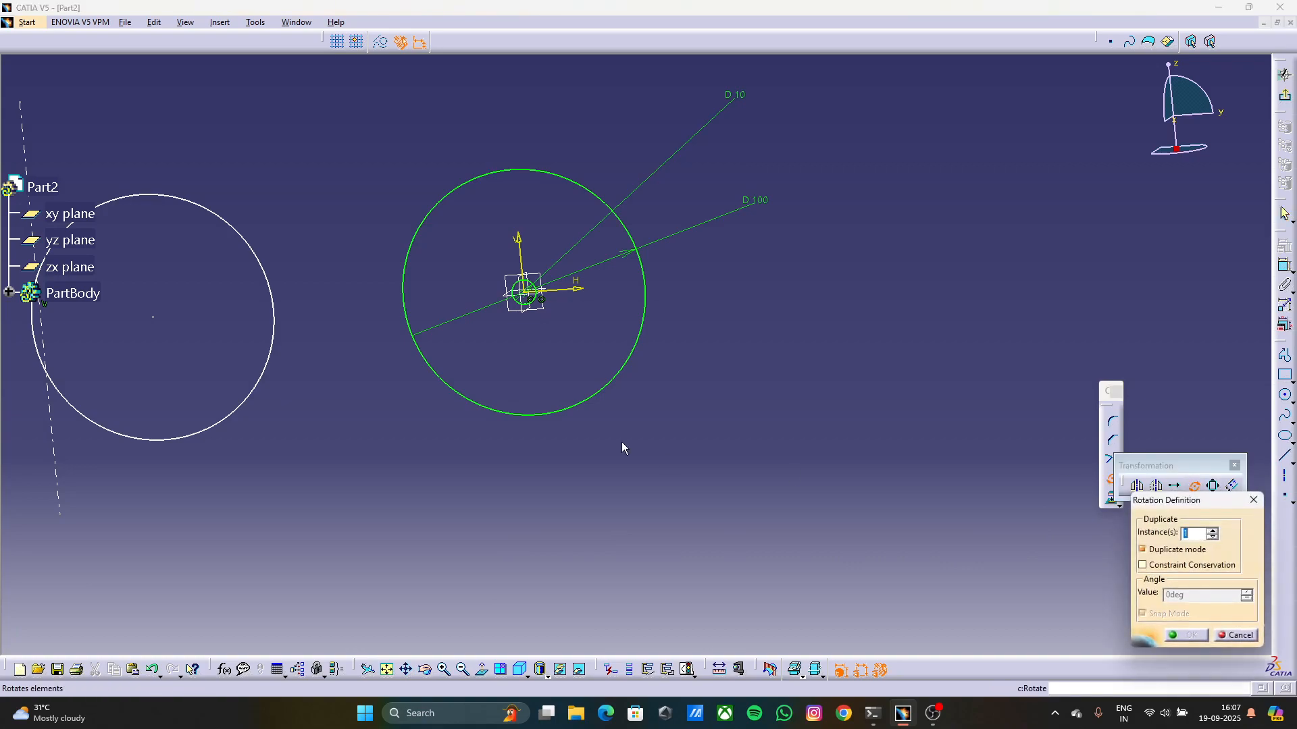
{"action": "left_click", "coordinate": [545, 174]}
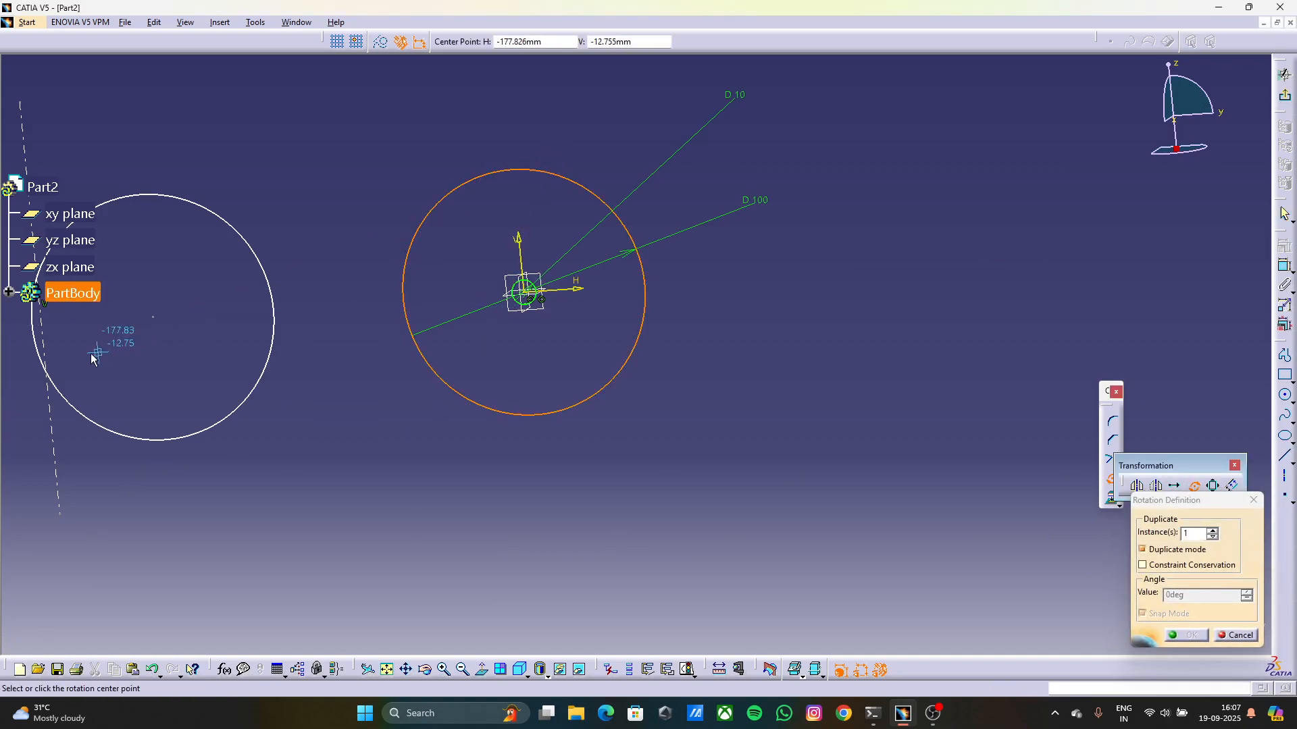
{"action": "left_click", "coordinate": [153, 317]}
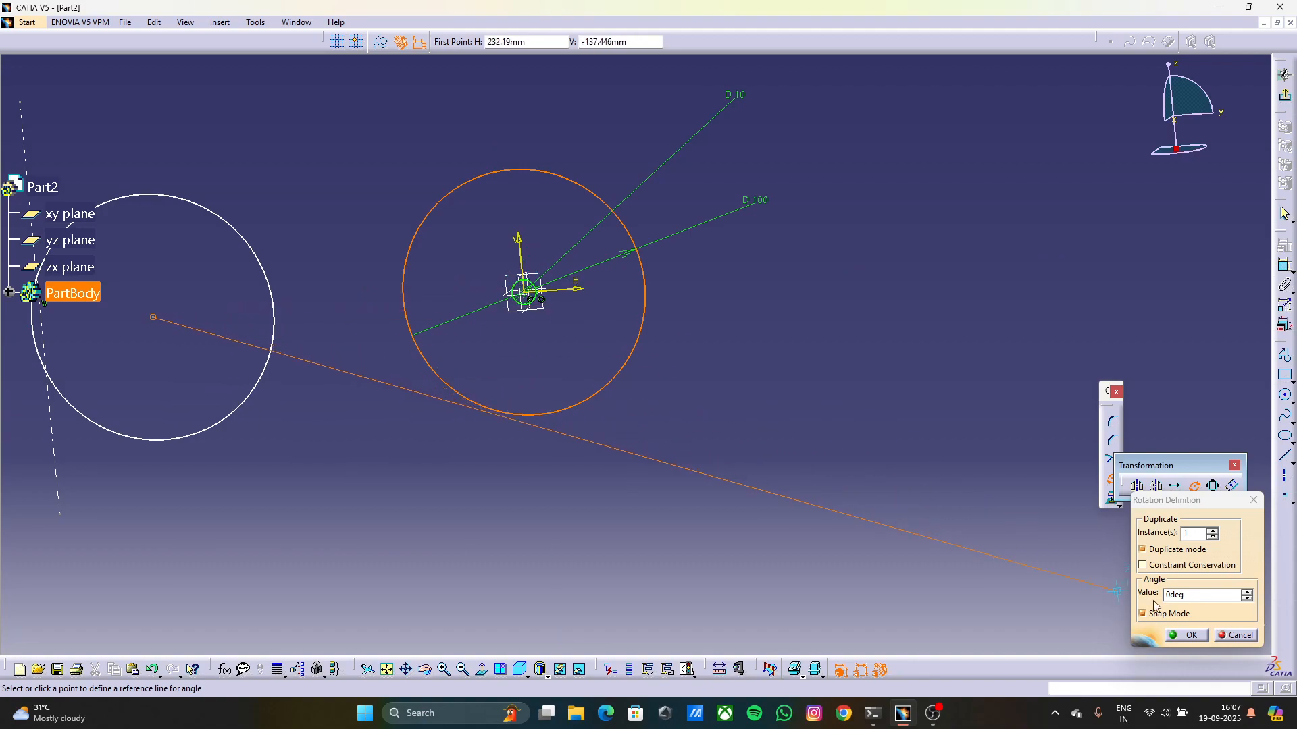
{"action": "left_click", "coordinate": [1212, 532]}
{"action": "double_click", "coordinate": [1212, 532]}
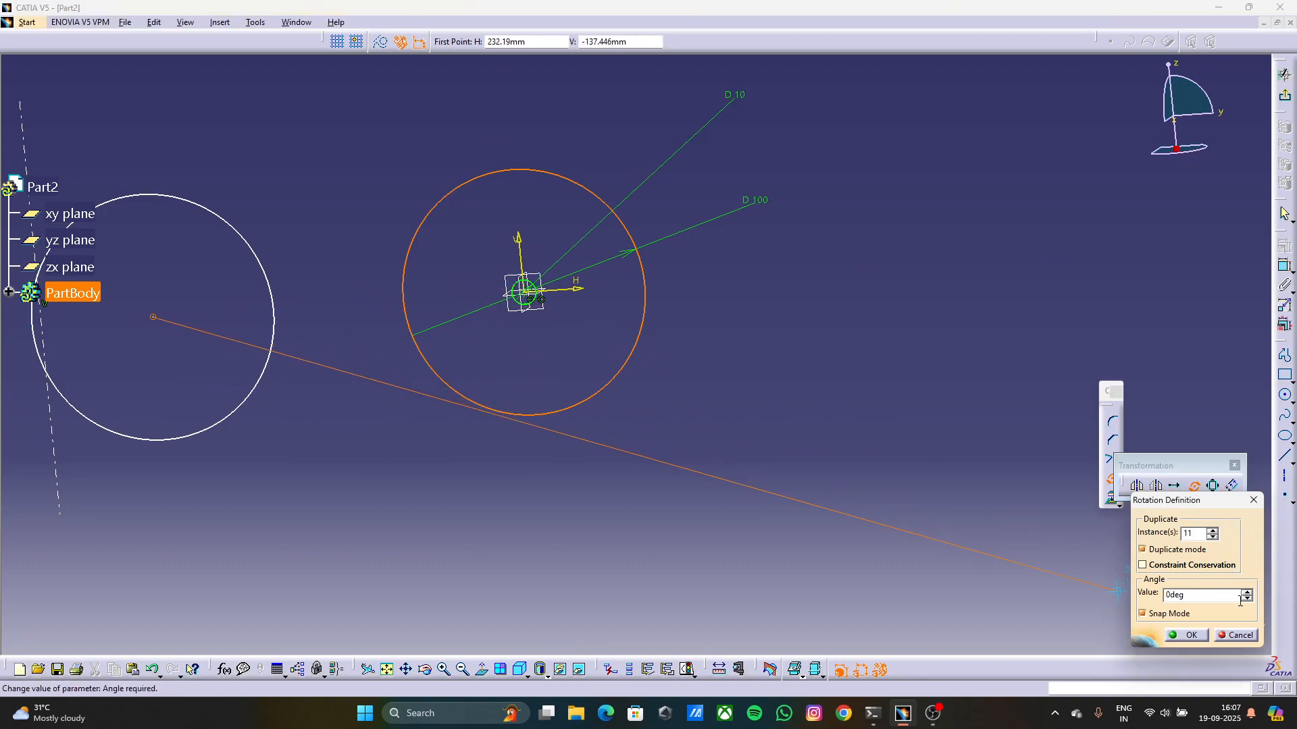
{"action": "left_click", "coordinate": [1248, 591]}
{"action": "left_click", "coordinate": [1248, 592]}
{"action": "left_click", "coordinate": [1248, 591]}
{"action": "middle_click_drag", "start_coordinate": [618, 493], "coordinate": [646, 602], "text": "ctrl"}
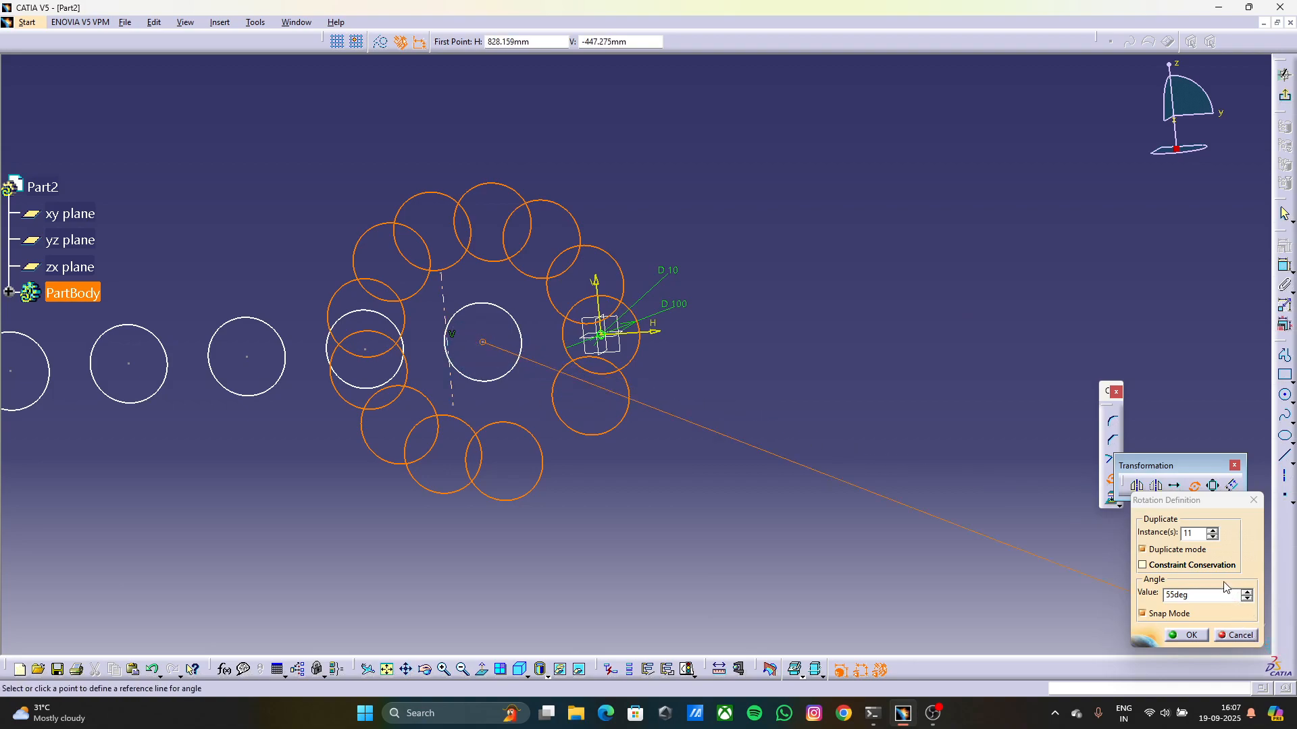
Change the rotation to 15 instances at 30 degrees, turn off Snap Mode and create the ring of circles
{"action": "double_click", "coordinate": [1192, 534]}
{"action": "type", "text": "1"}
{"action": "key", "text": "Tab"}
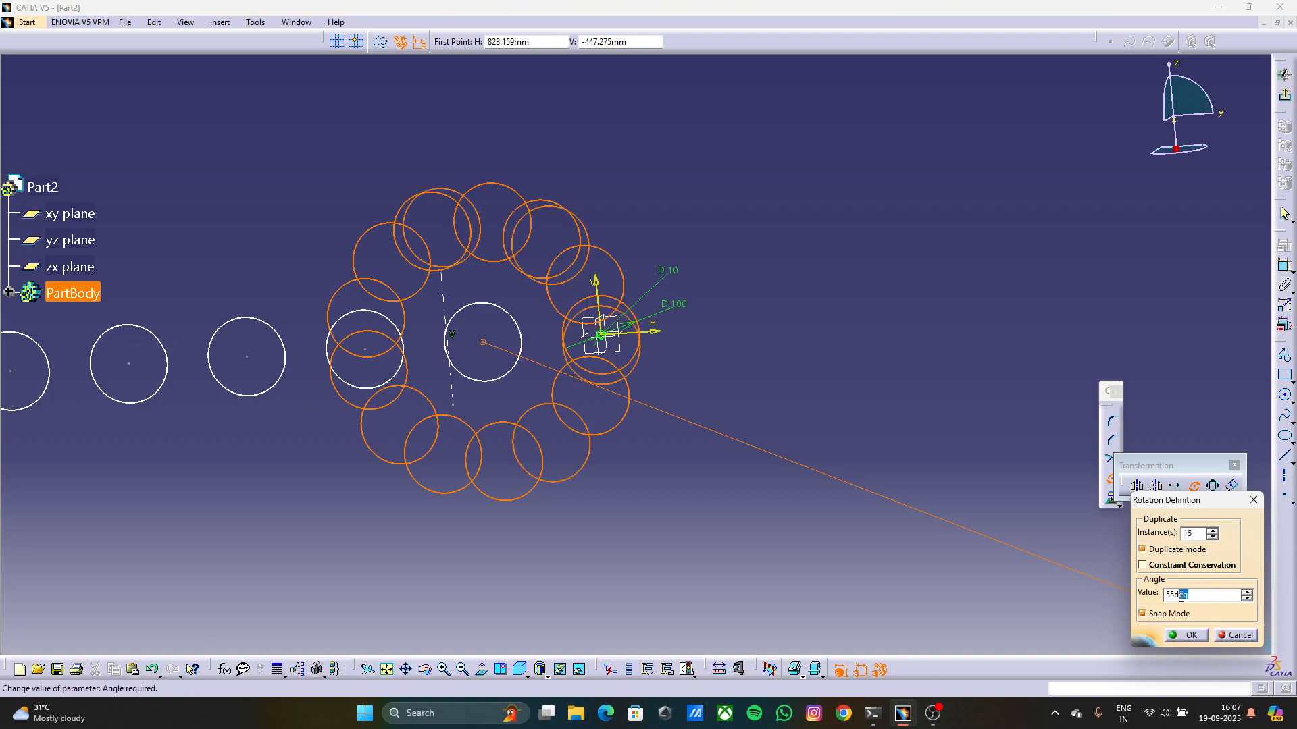
{"action": "type", "text": "30"}
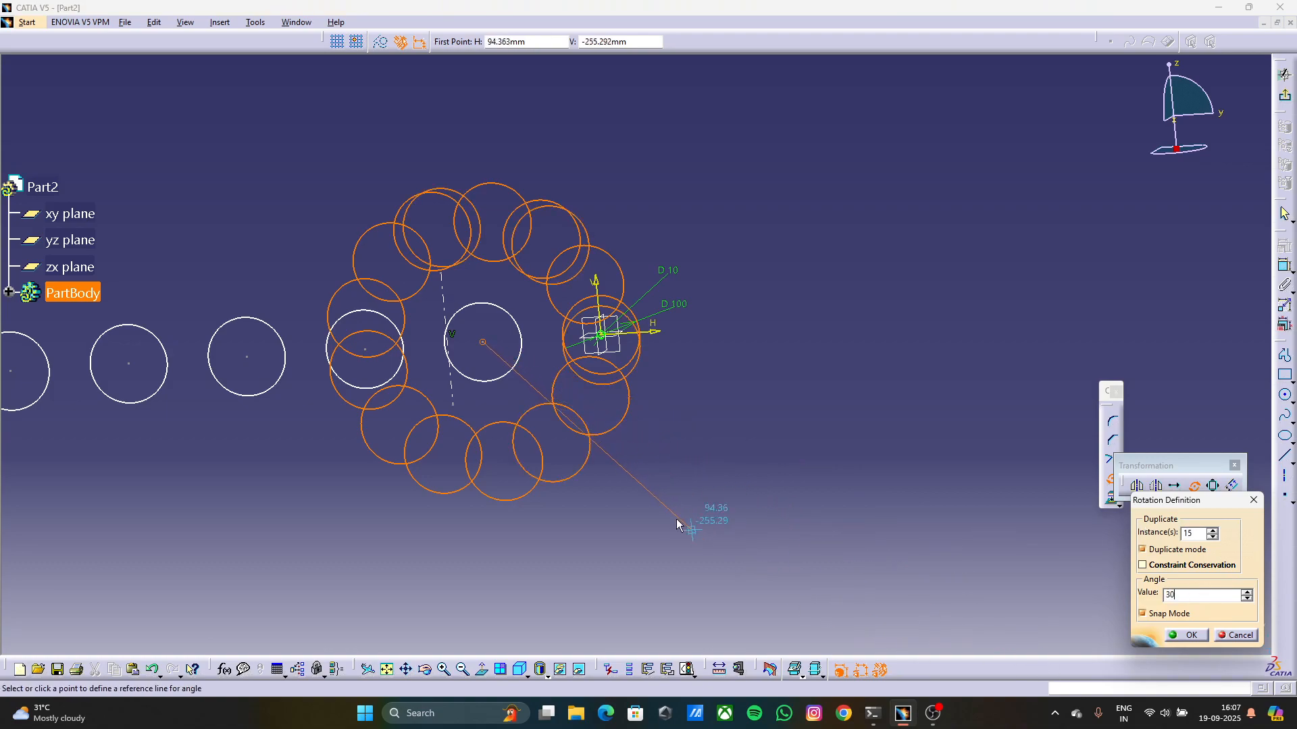
{"action": "left_click", "coordinate": [1178, 613]}
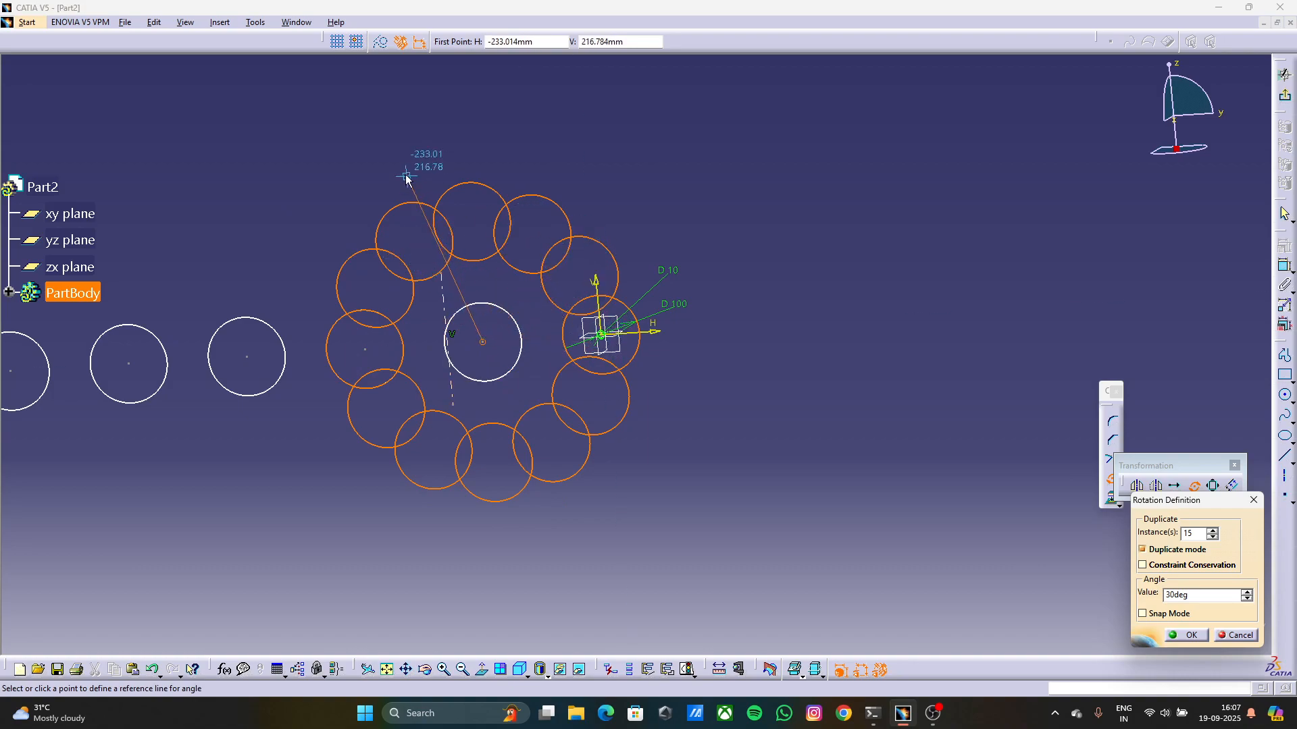
{"action": "left_click", "coordinate": [562, 368]}
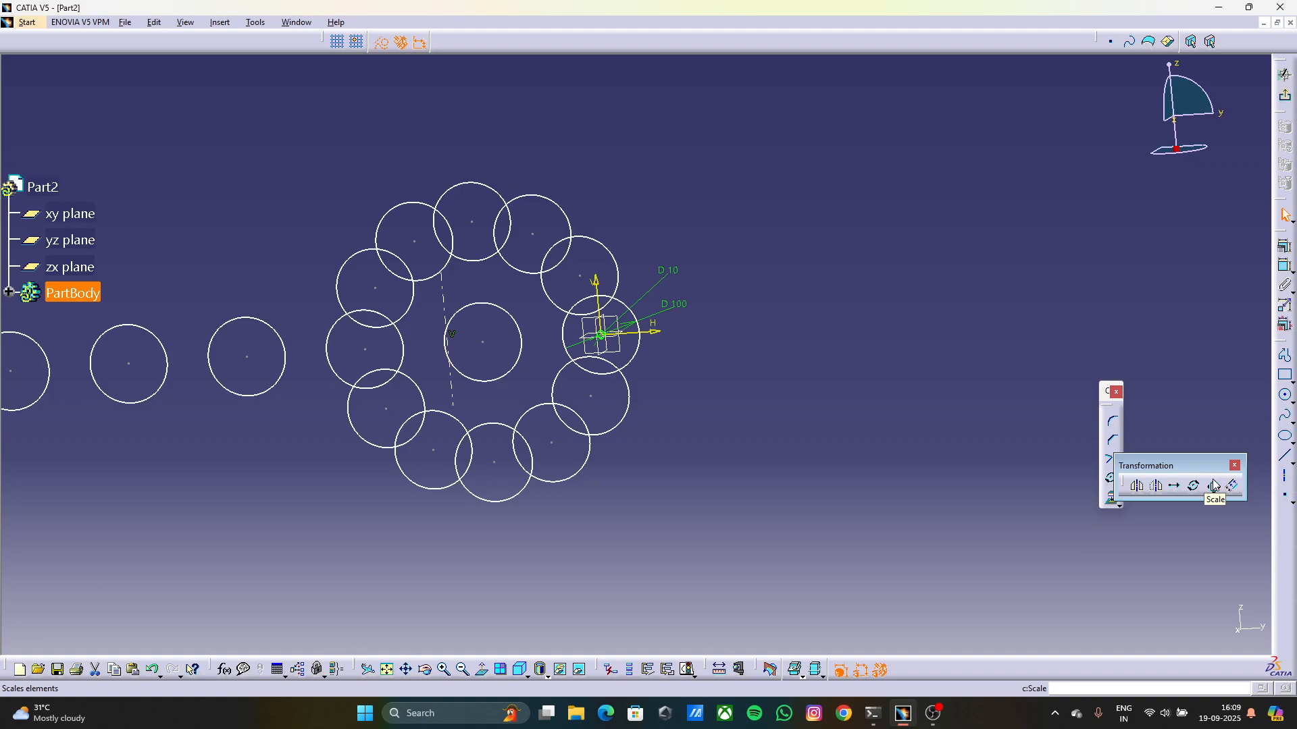
Try to scale the ring's central circle by 1.3 about the centre of a ring circle, with Duplicate mode off
{"action": "left_click", "coordinate": [1214, 485]}
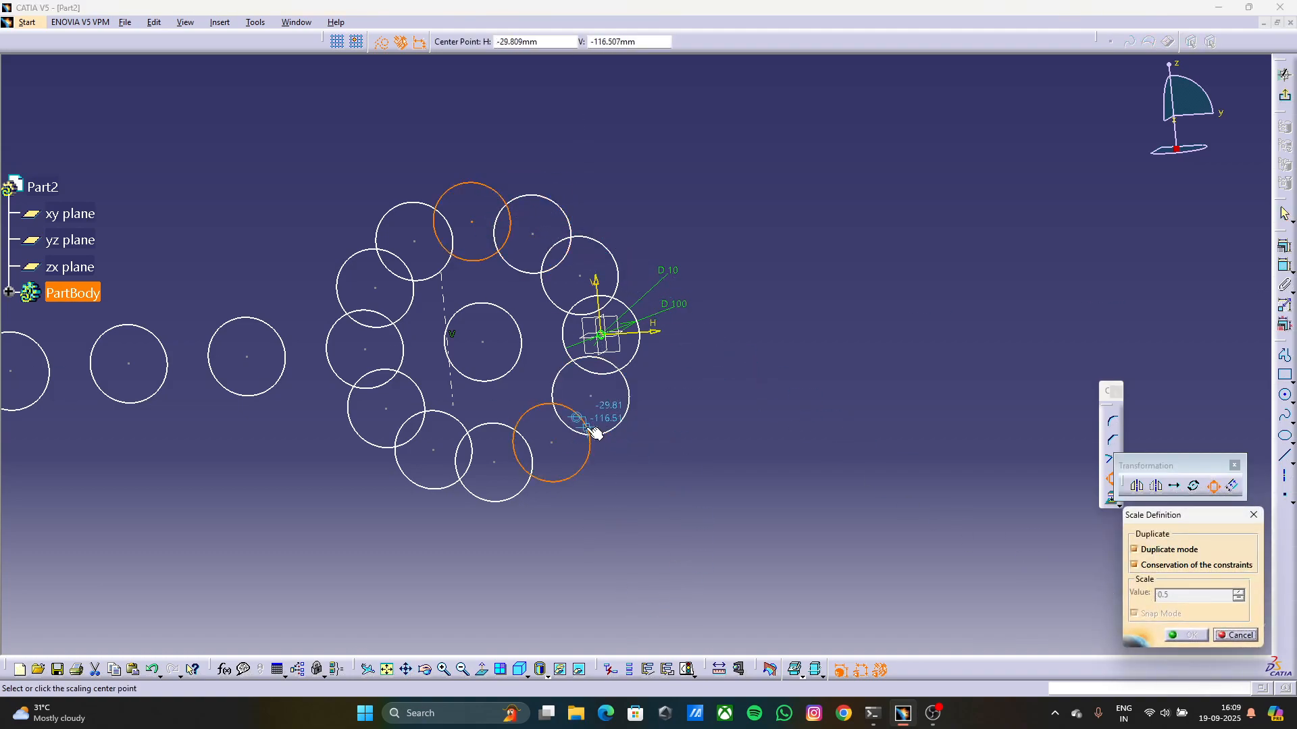
{"action": "left_click", "coordinate": [575, 405]}
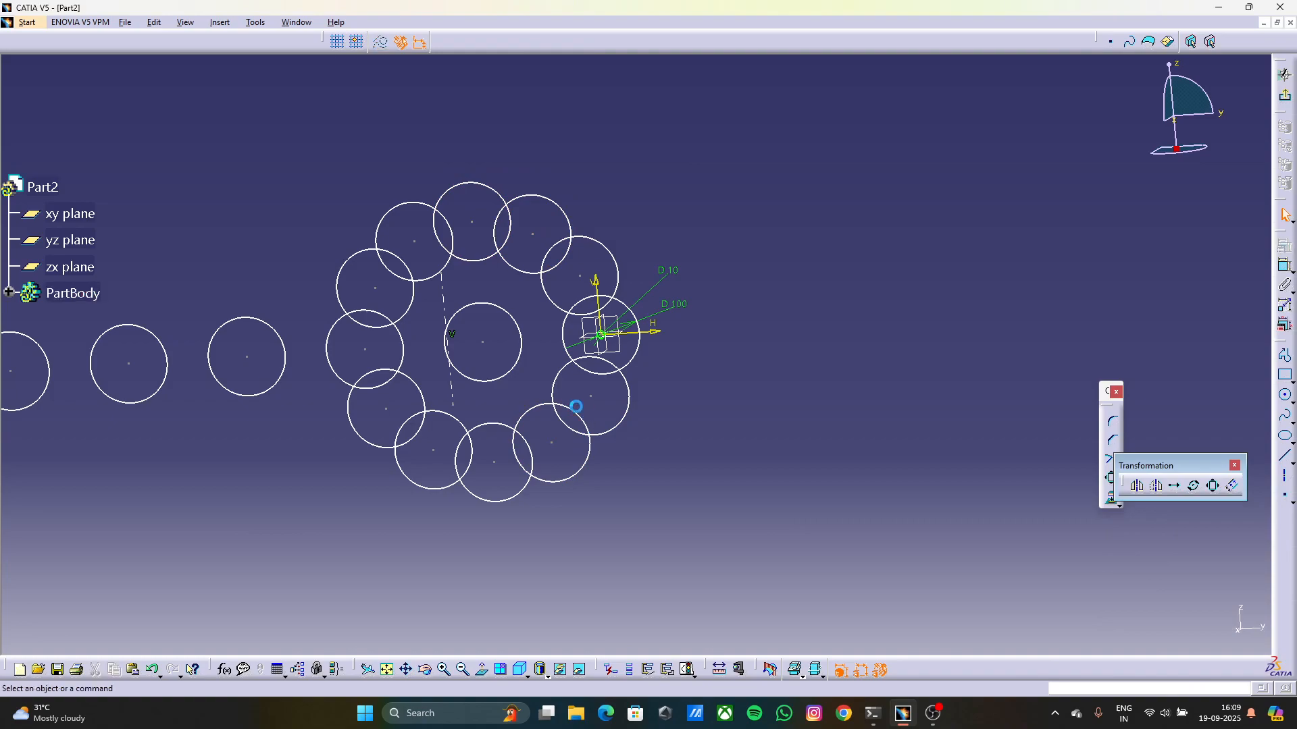
{"action": "left_click", "coordinate": [506, 312]}
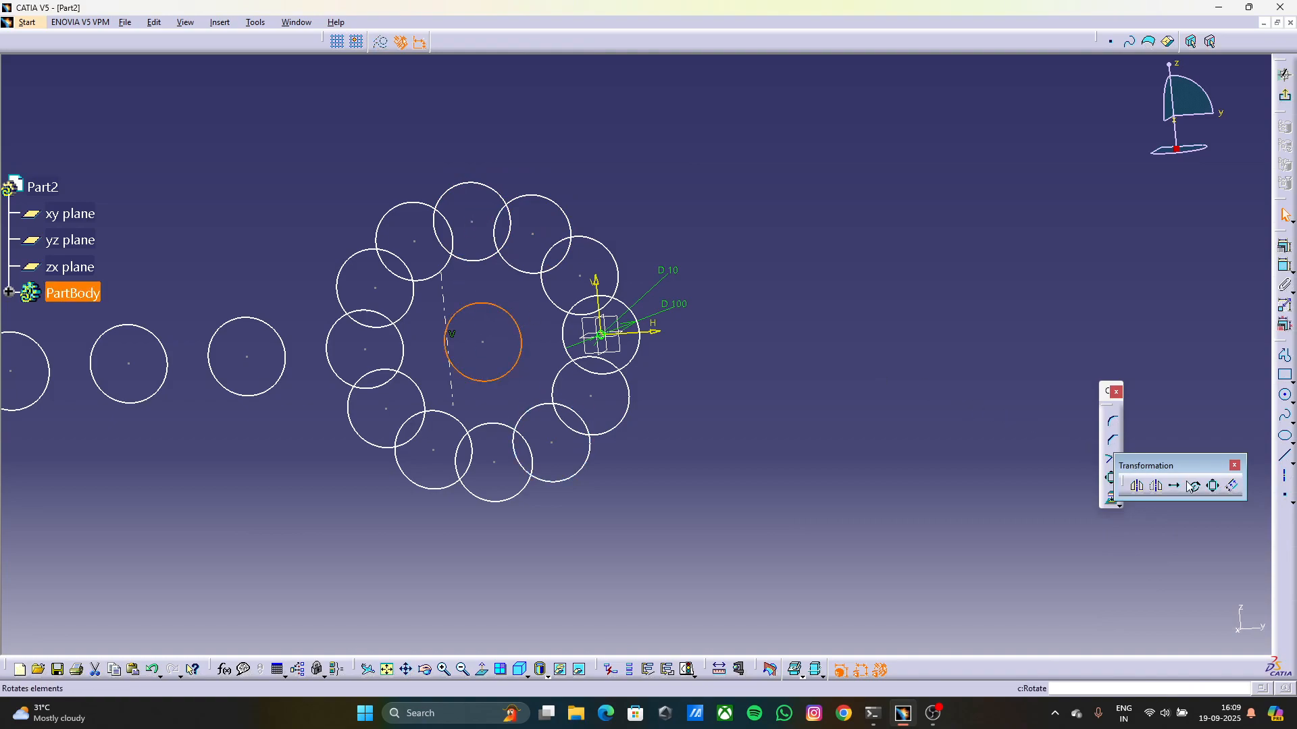
{"action": "left_click", "coordinate": [1214, 485]}
{"action": "left_click", "coordinate": [1193, 565]}
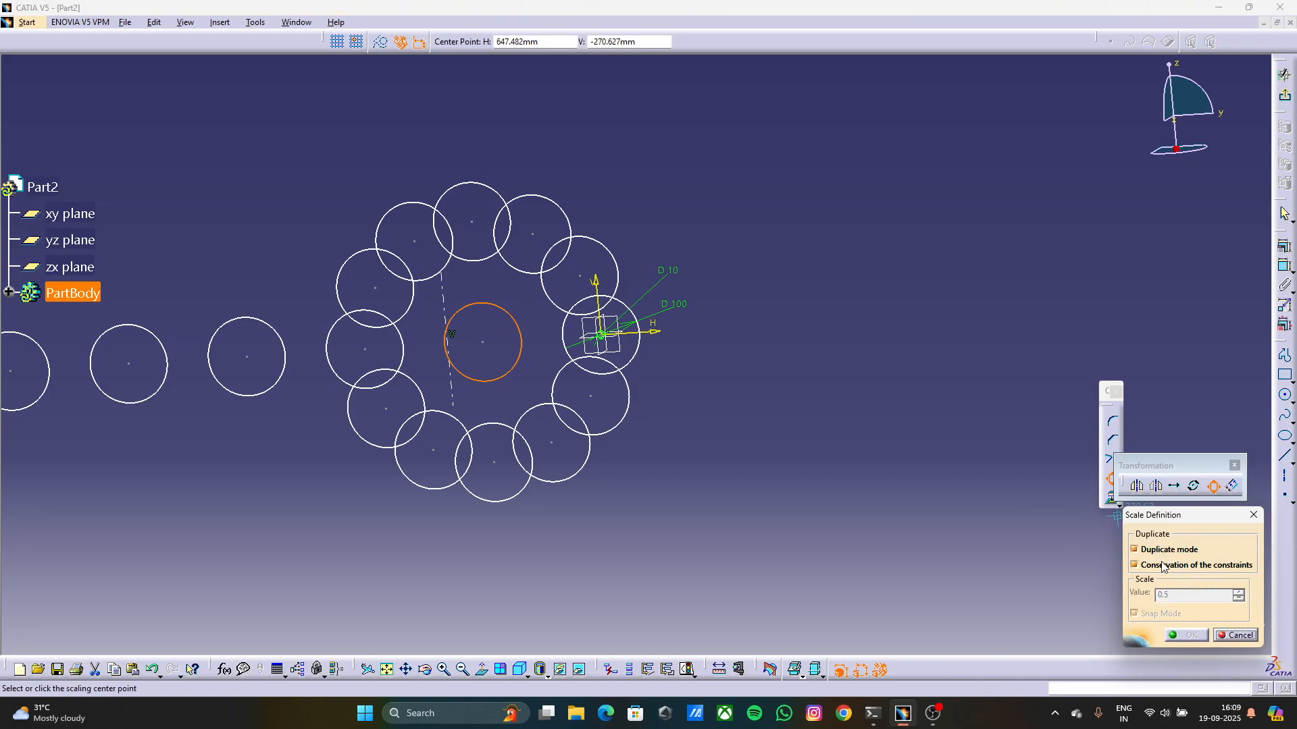
{"action": "left_click", "coordinate": [1163, 549]}
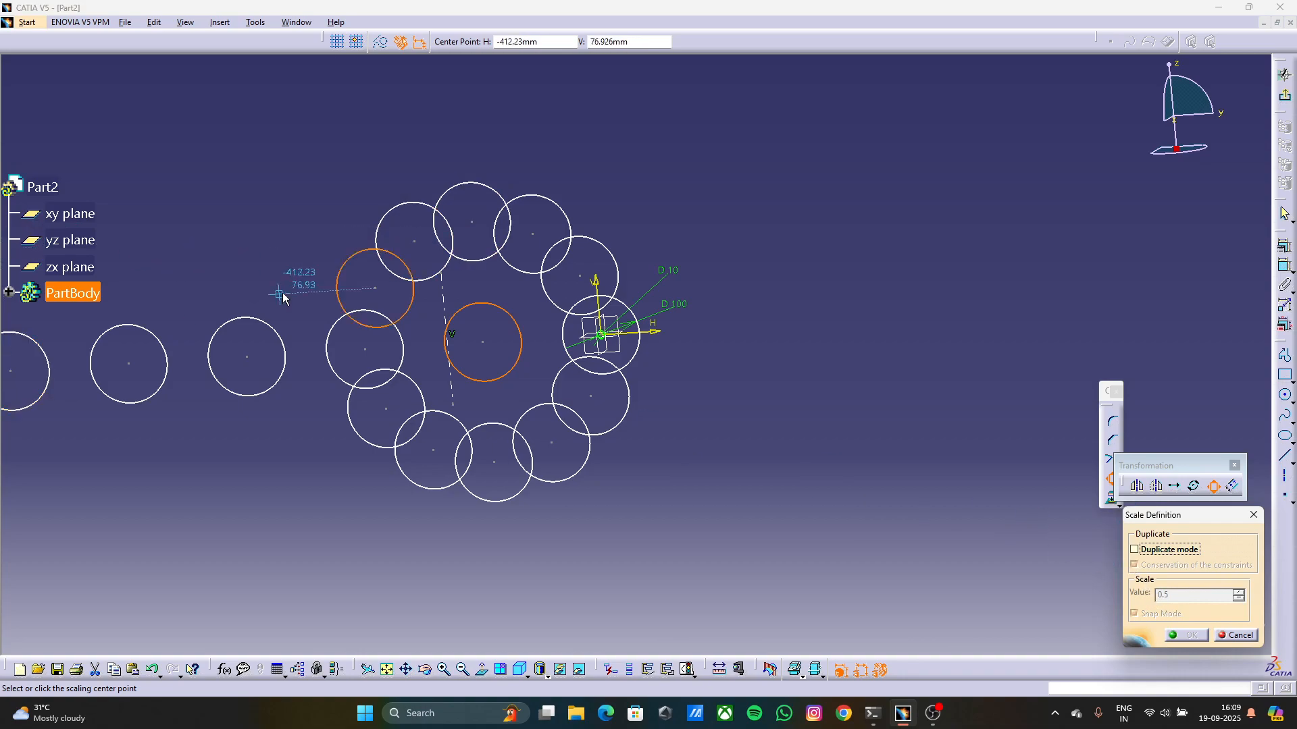
{"action": "left_click", "coordinate": [450, 255]}
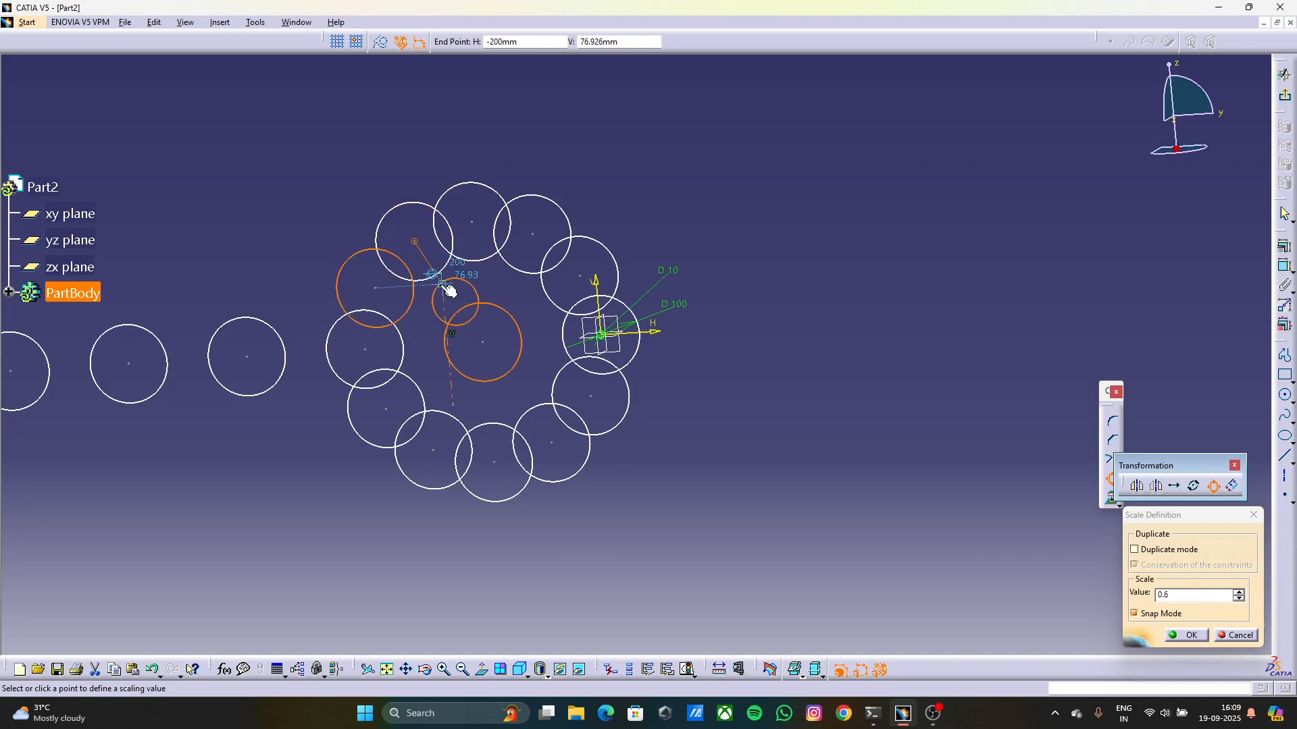
{"action": "left_click", "coordinate": [466, 331]}
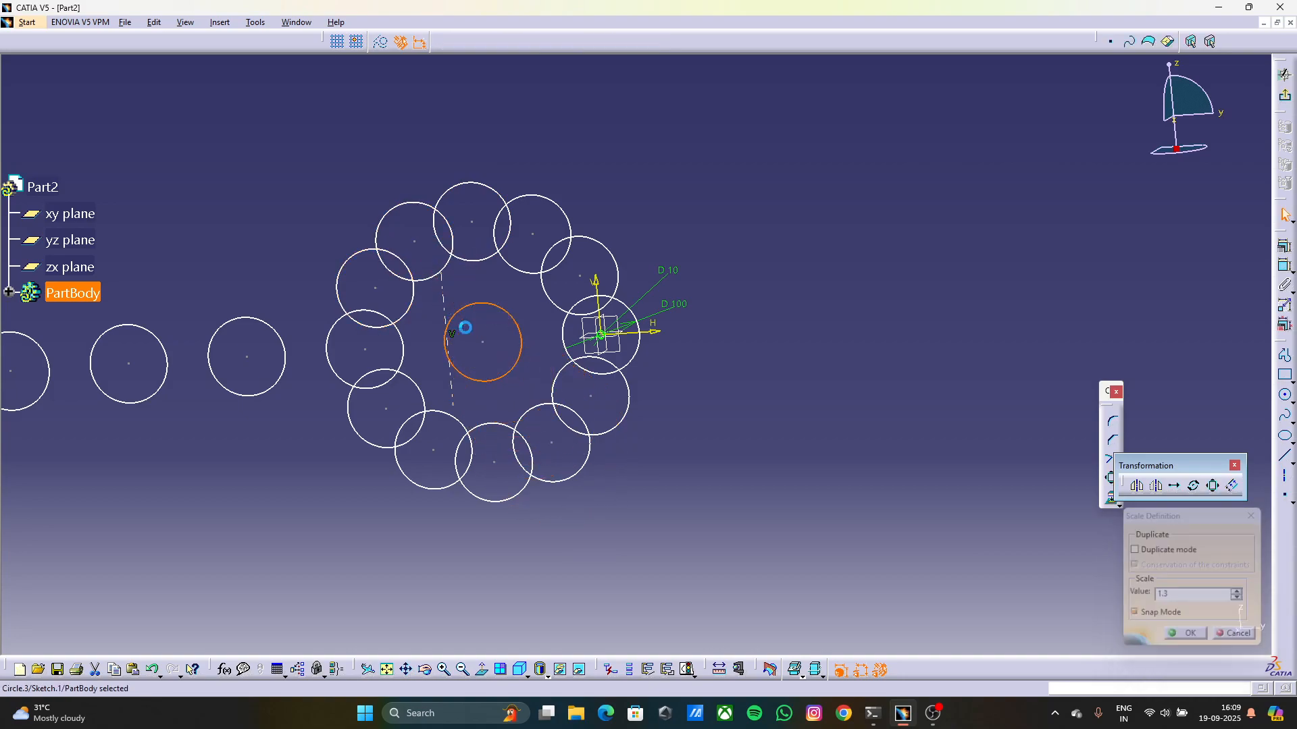
Scale a duplicate of the ring's central circle about its own centre until it runs through the ring circles' centres
{"action": "left_click", "coordinate": [1217, 487]}
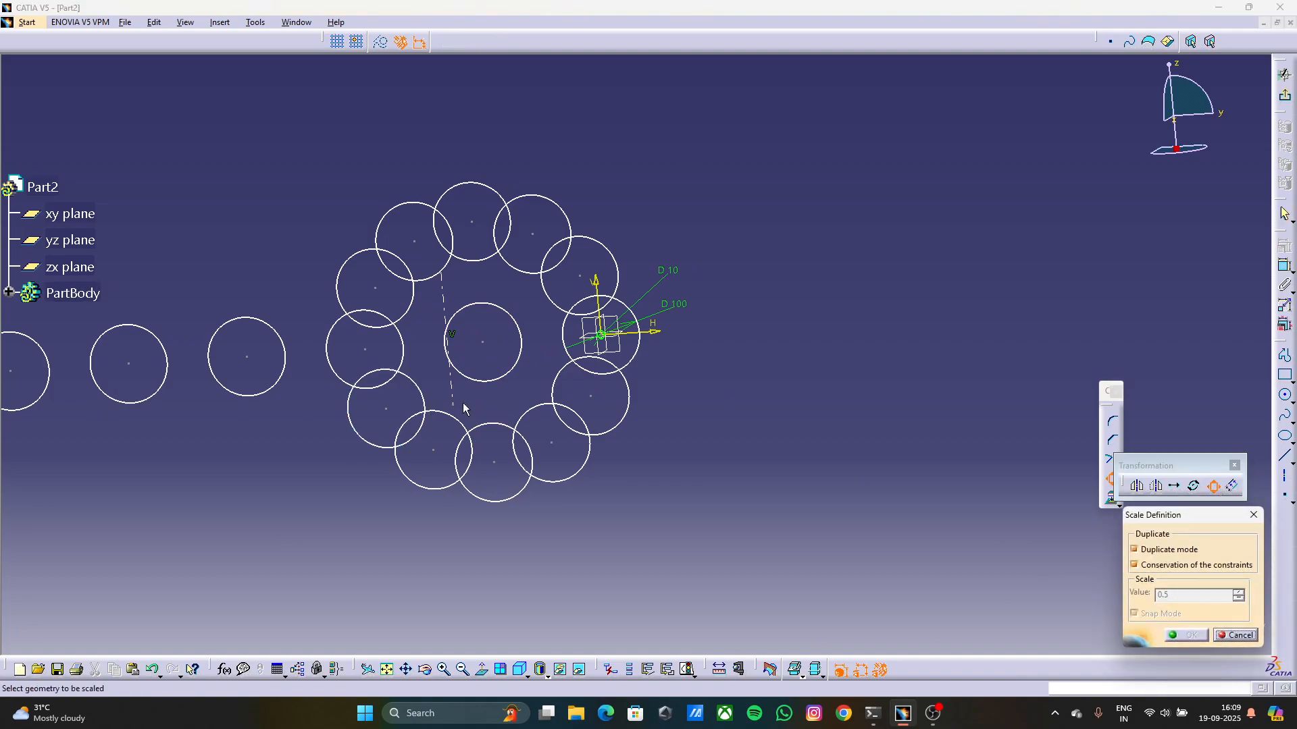
{"action": "left_click", "coordinate": [520, 350]}
{"action": "left_click", "coordinate": [485, 343]}
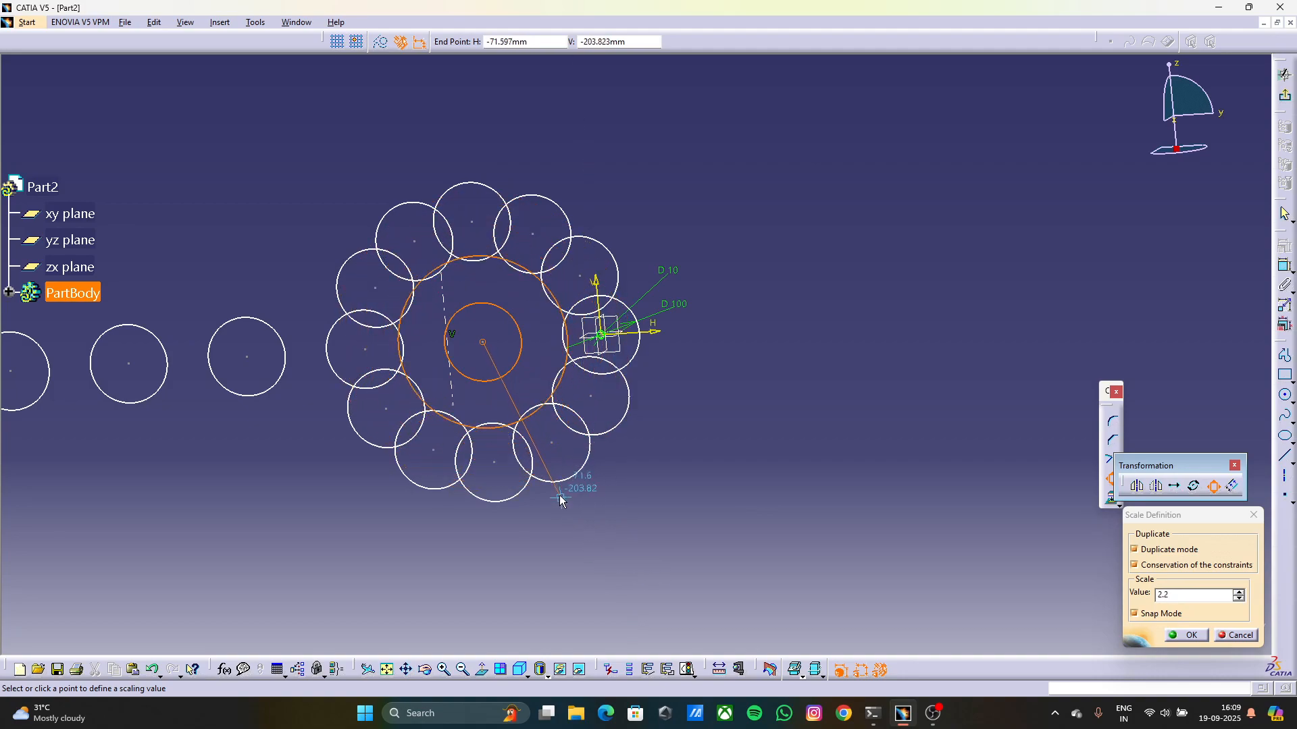
{"action": "left_click", "coordinate": [612, 554]}
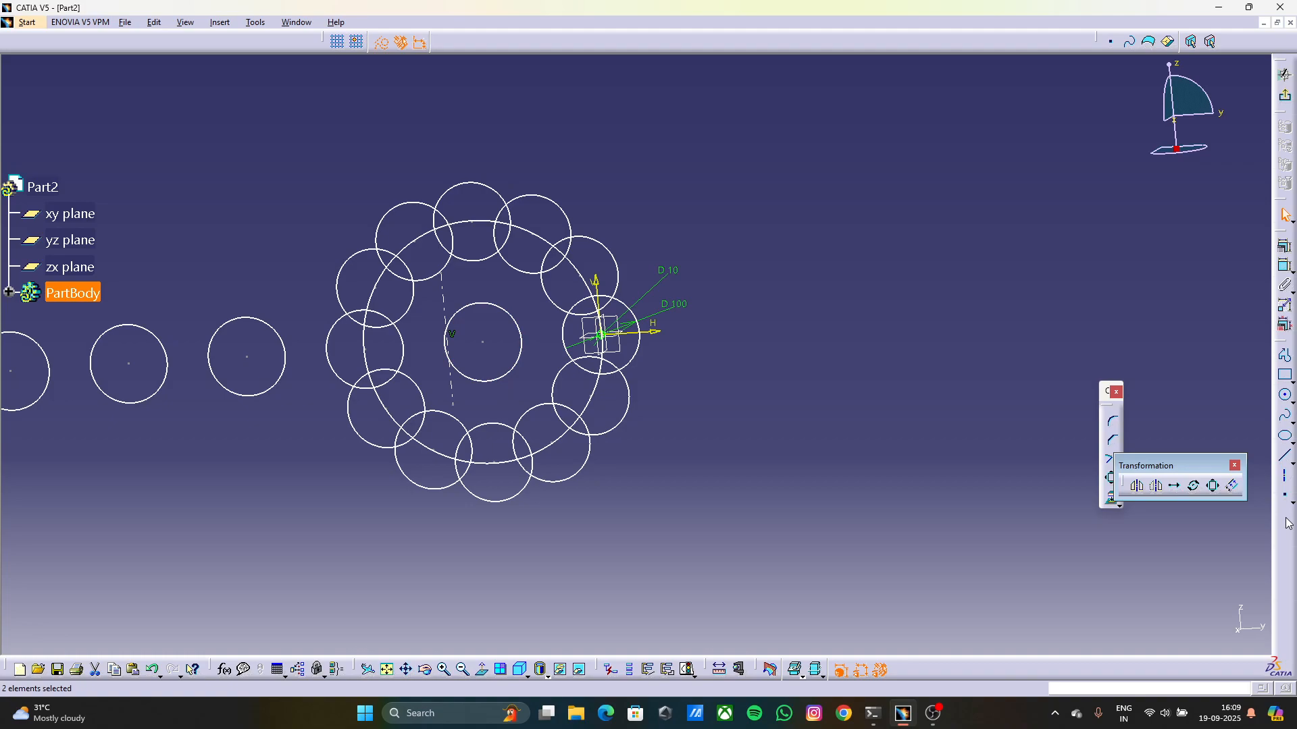
Offset the ring circle two places clockwise from the 100 mm circle inward by about 9.7 mm
{"action": "left_click", "coordinate": [1235, 490]}
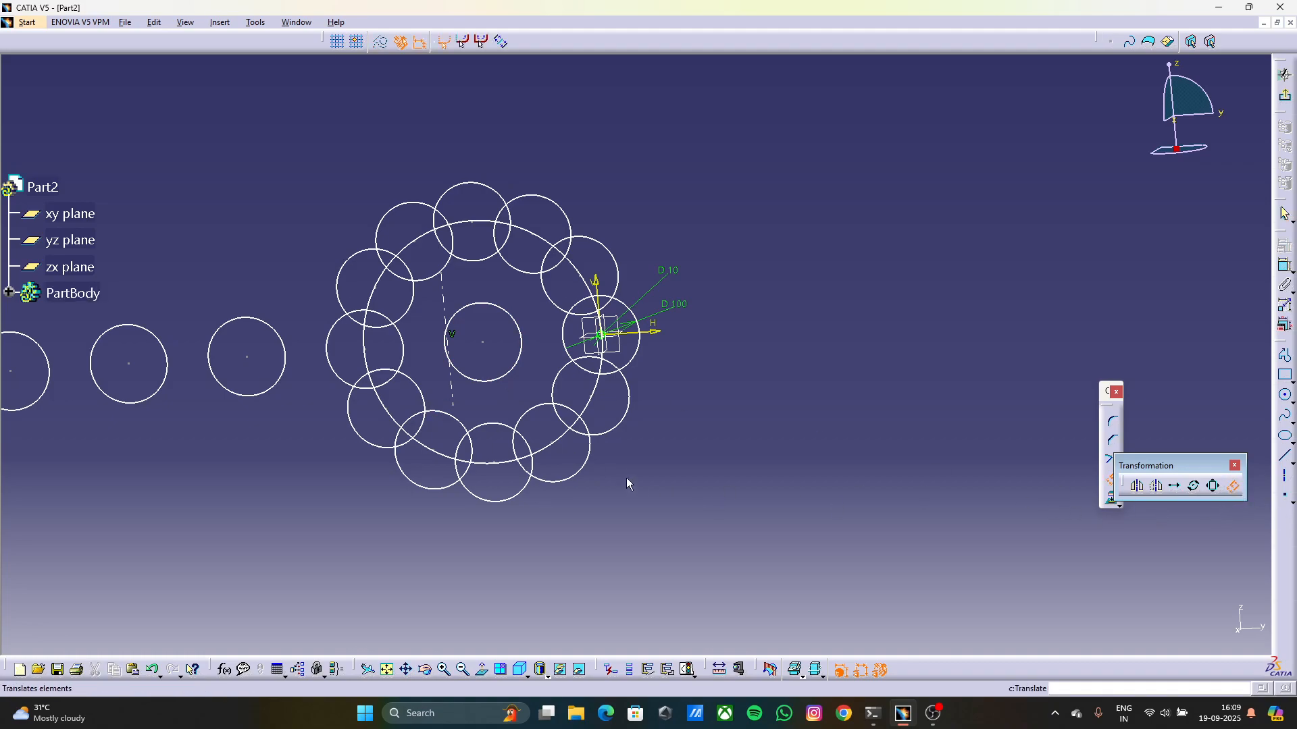
{"action": "left_click", "coordinate": [544, 410]}
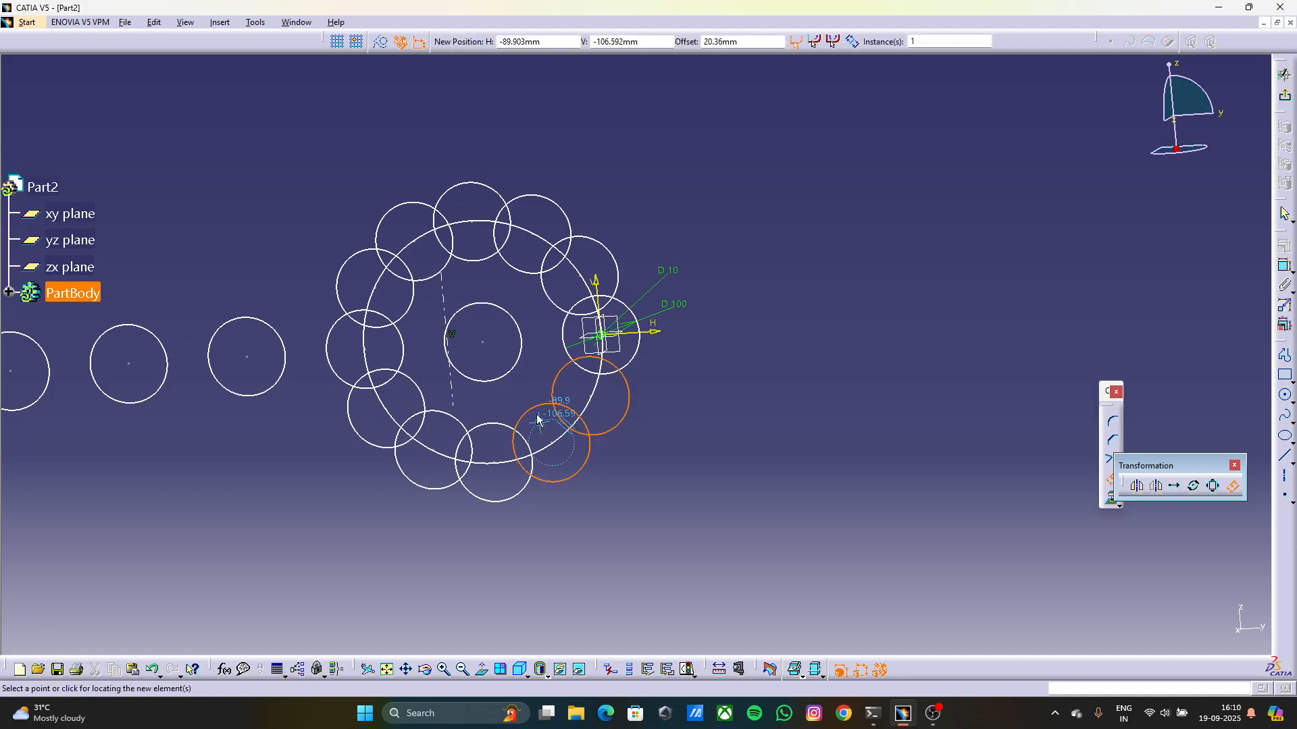
{"action": "left_click", "coordinate": [536, 412]}
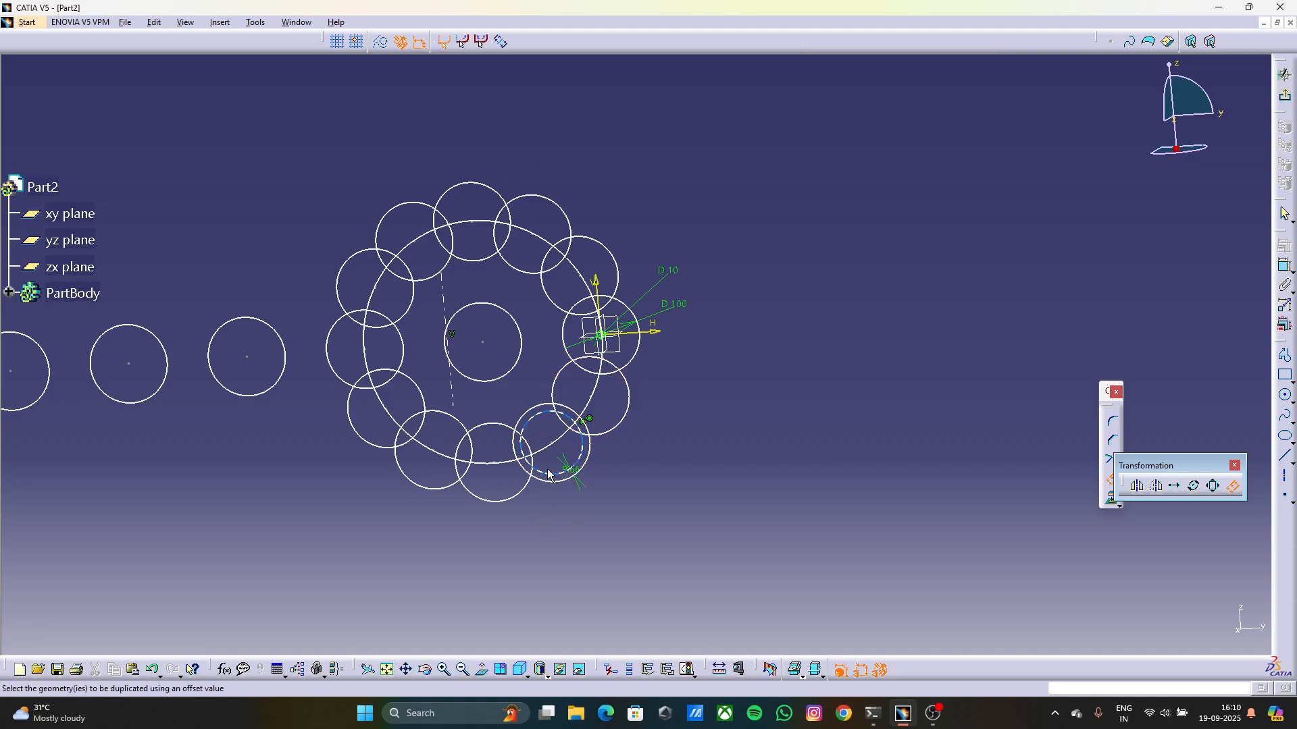
{"action": "left_click", "coordinate": [575, 489]}
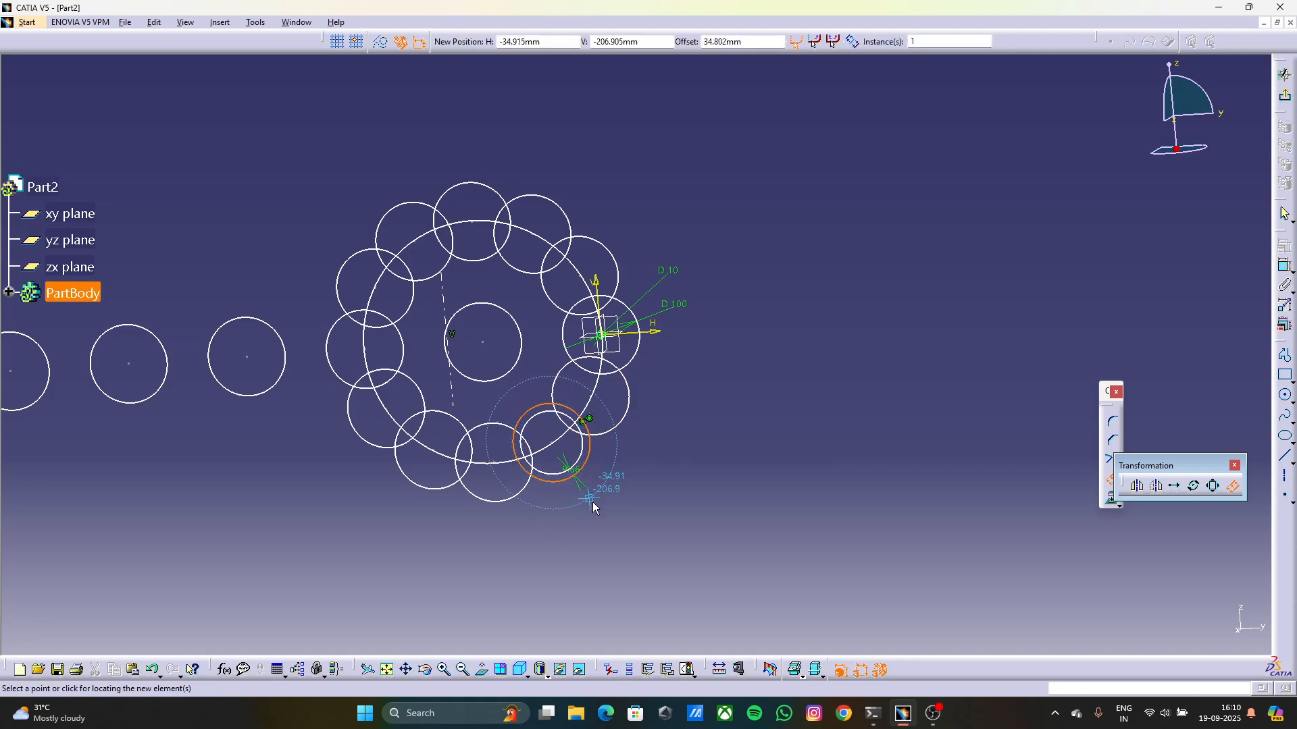
{"action": "left_click", "coordinate": [586, 485]}
Move the offset dimension outside the two concentric circles and set it to 10 mm
{"action": "middle_click_drag", "start_coordinate": [578, 480], "coordinate": [547, 368]}
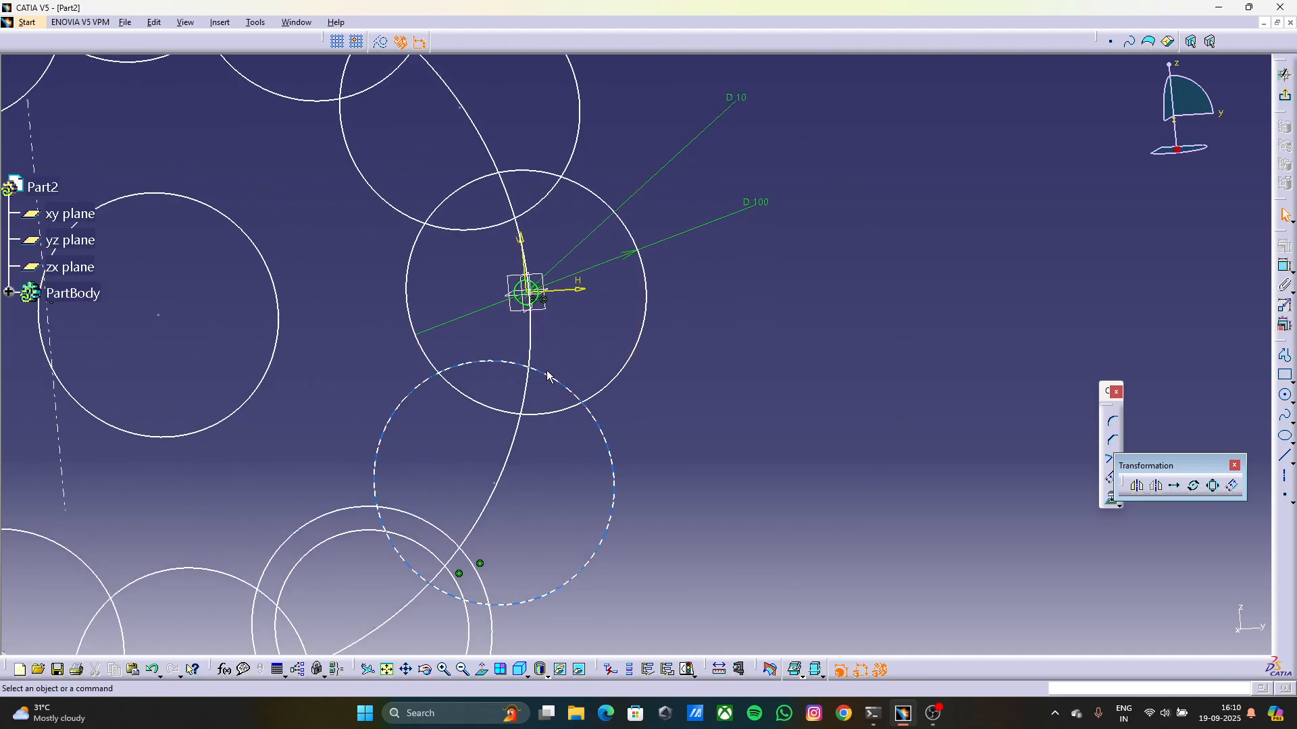
{"action": "middle_click_drag", "start_coordinate": [540, 564], "coordinate": [671, 184]}
{"action": "left_click", "coordinate": [573, 325]}
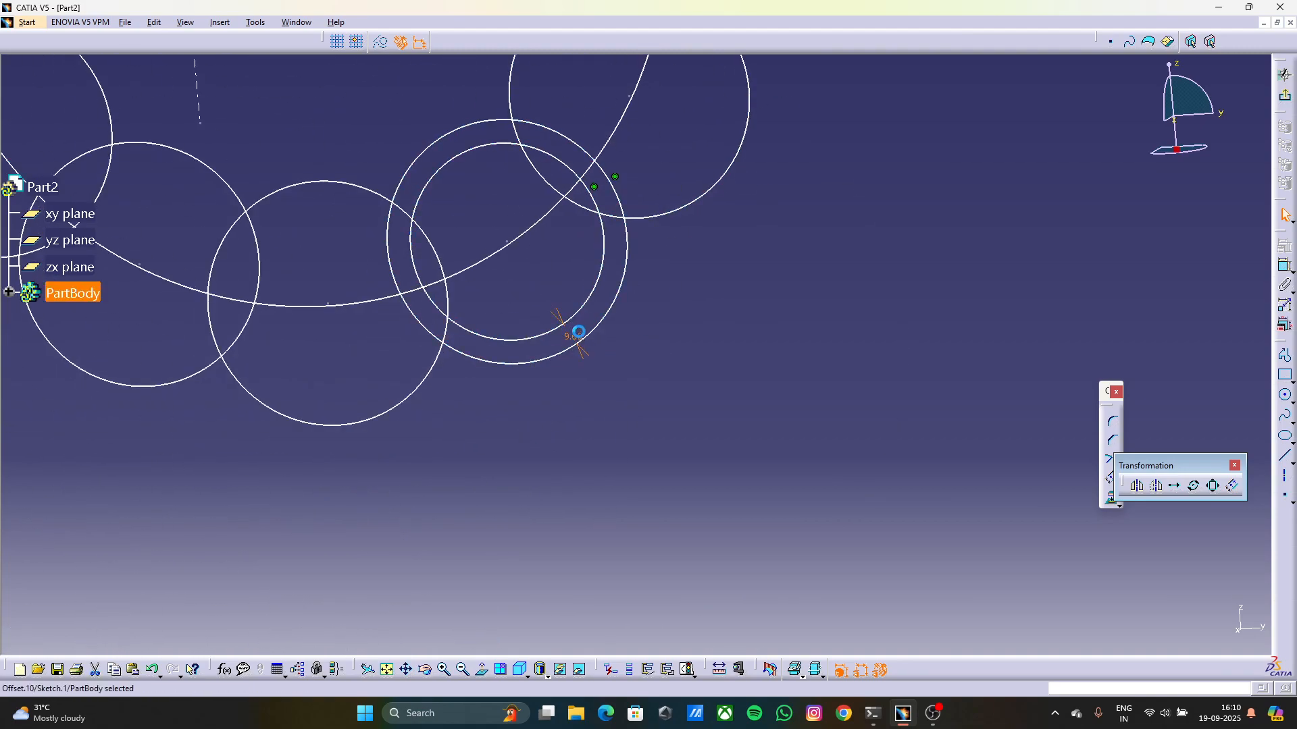
{"action": "left_click", "coordinate": [597, 371]}
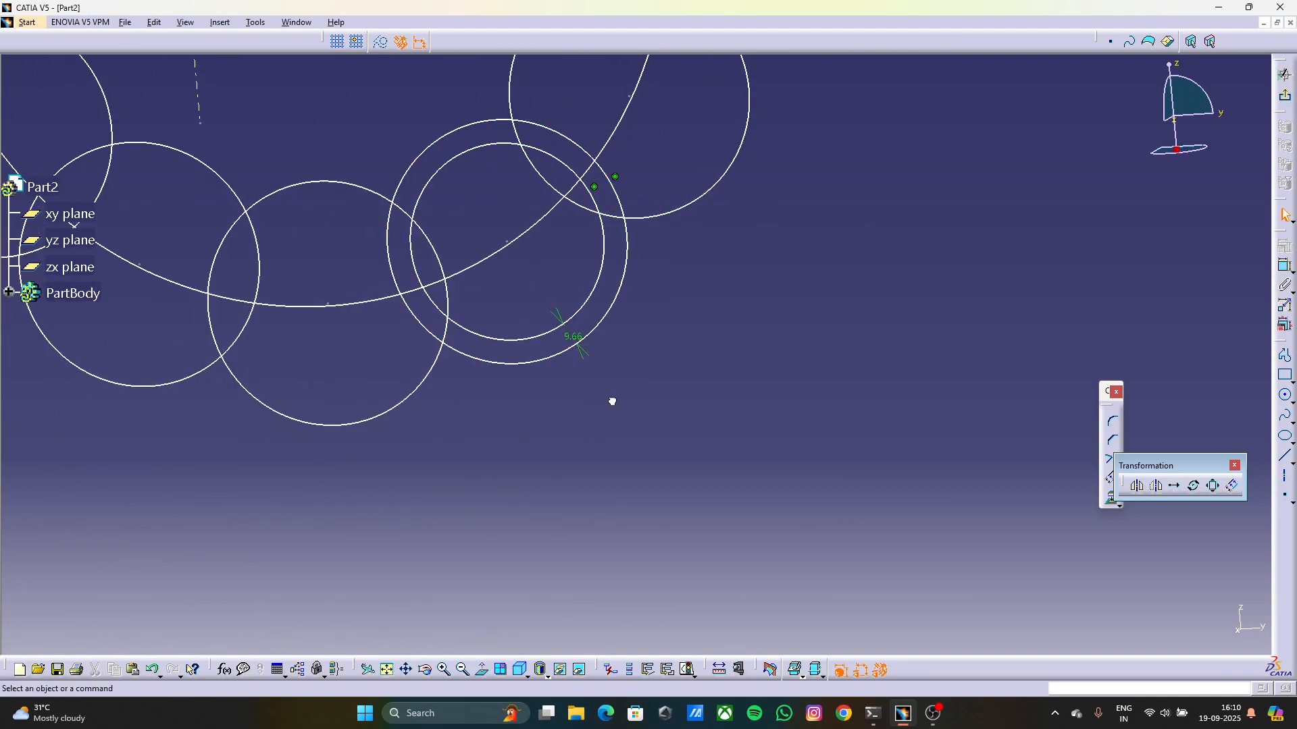
{"action": "left_click_drag", "start_coordinate": [576, 337], "coordinate": [682, 500]}
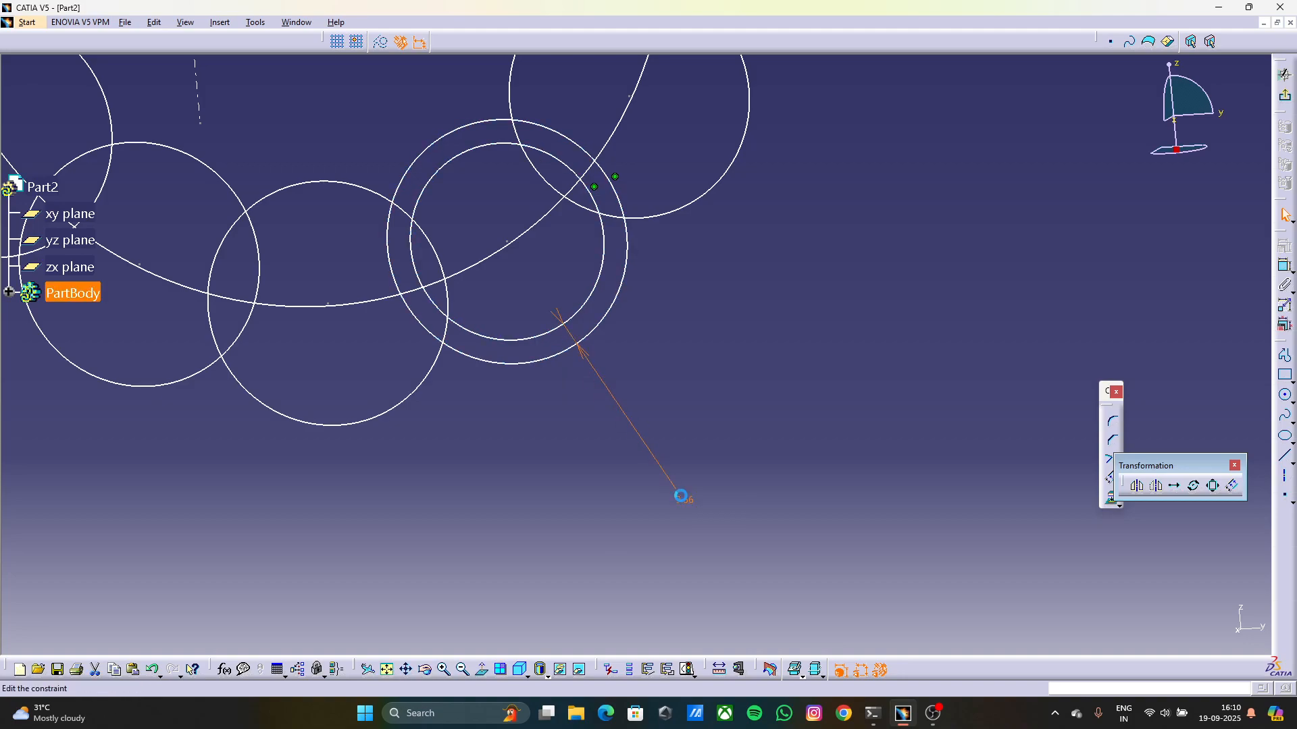
{"action": "double_click", "coordinate": [682, 500]}
{"action": "type", "text": "10"}
{"action": "key", "text": "Return"}
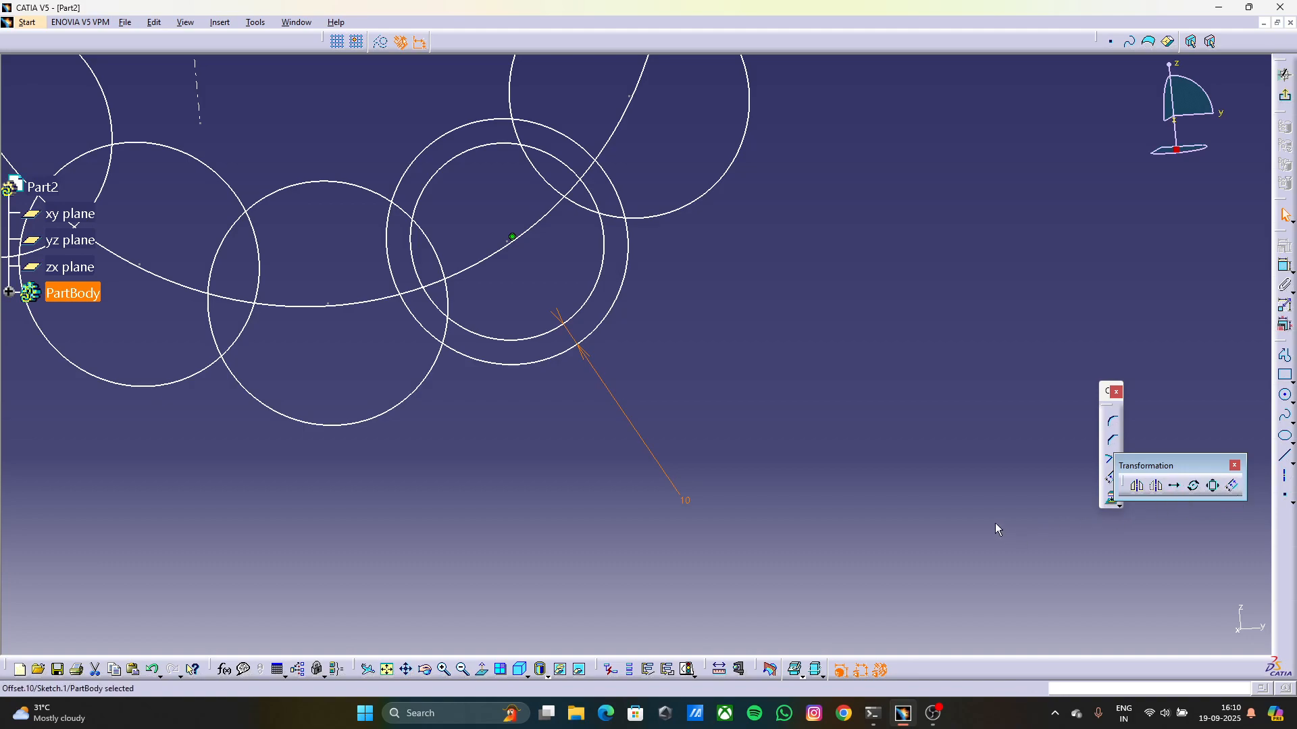
Exit the sketch and try to pad the whole circle pattern with a length of 20 mm
{"action": "middle_click_drag", "start_coordinate": [773, 334], "coordinate": [799, 530], "text": "ctrl"}
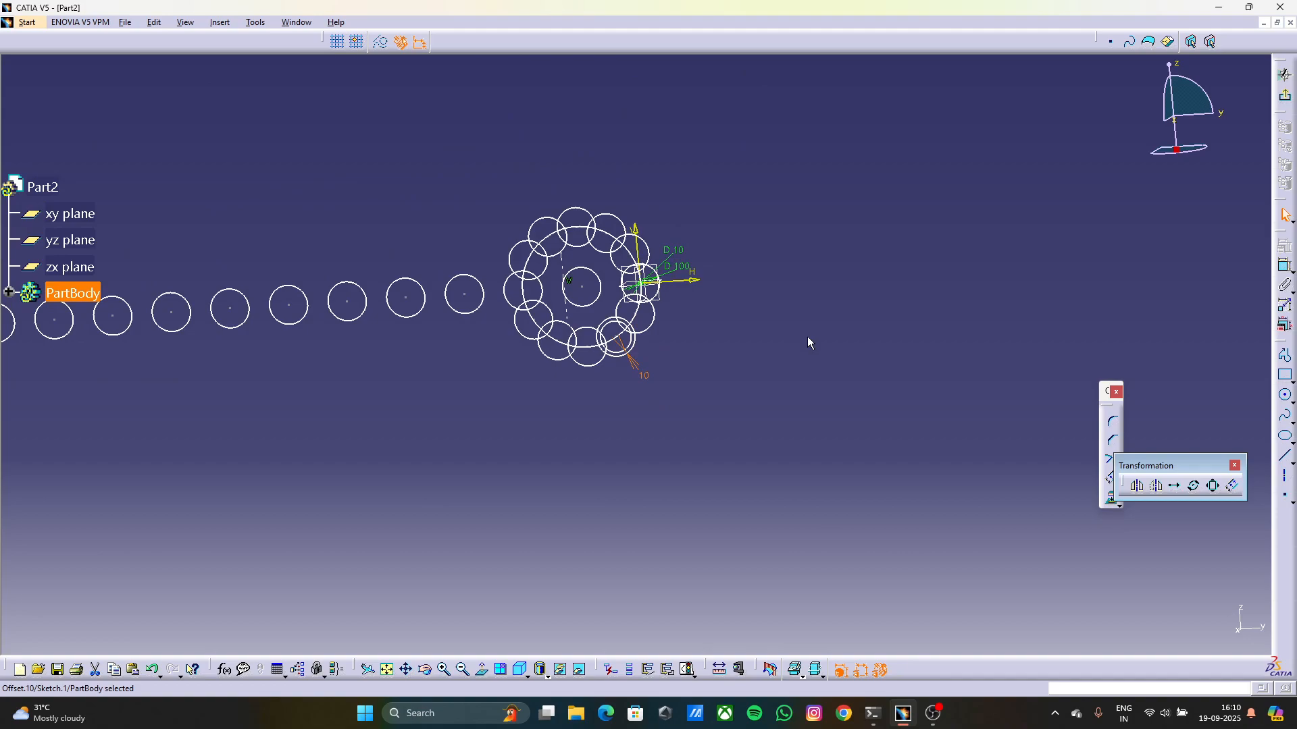
{"action": "left_click", "coordinate": [1233, 466]}
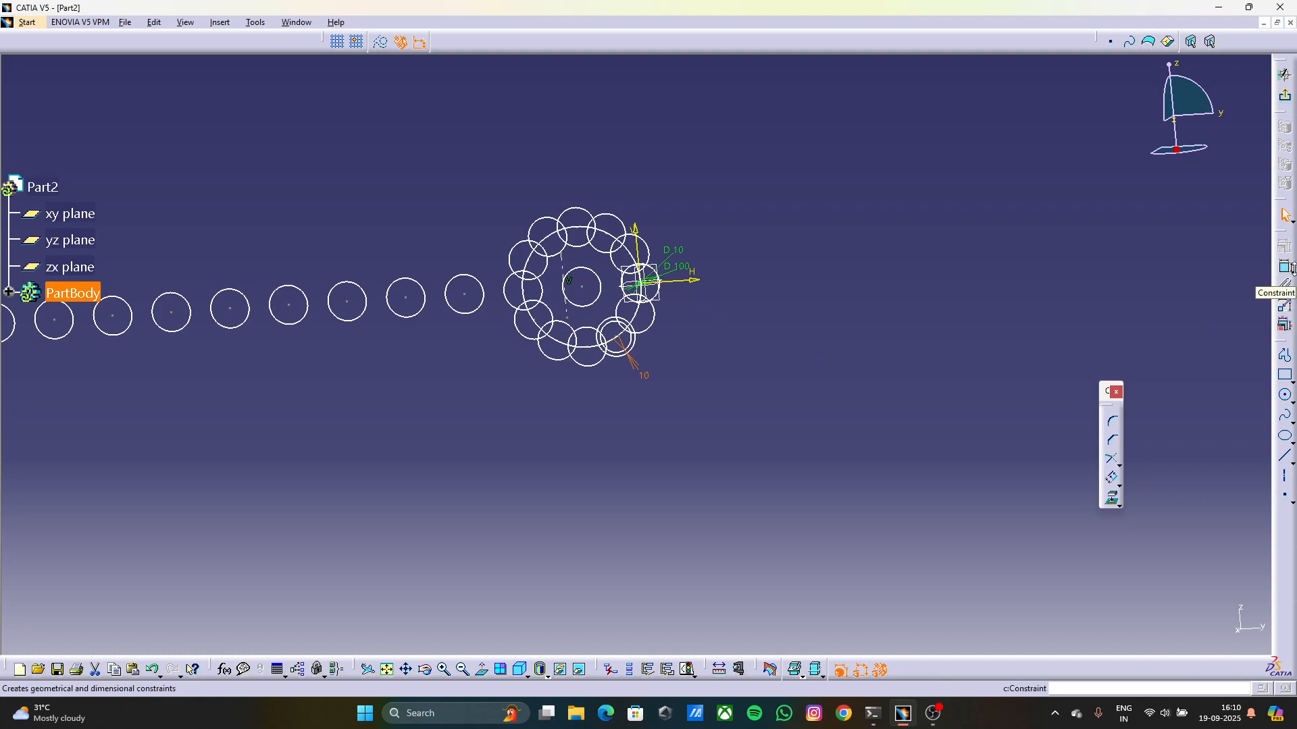
{"action": "left_click", "coordinate": [1285, 74]}
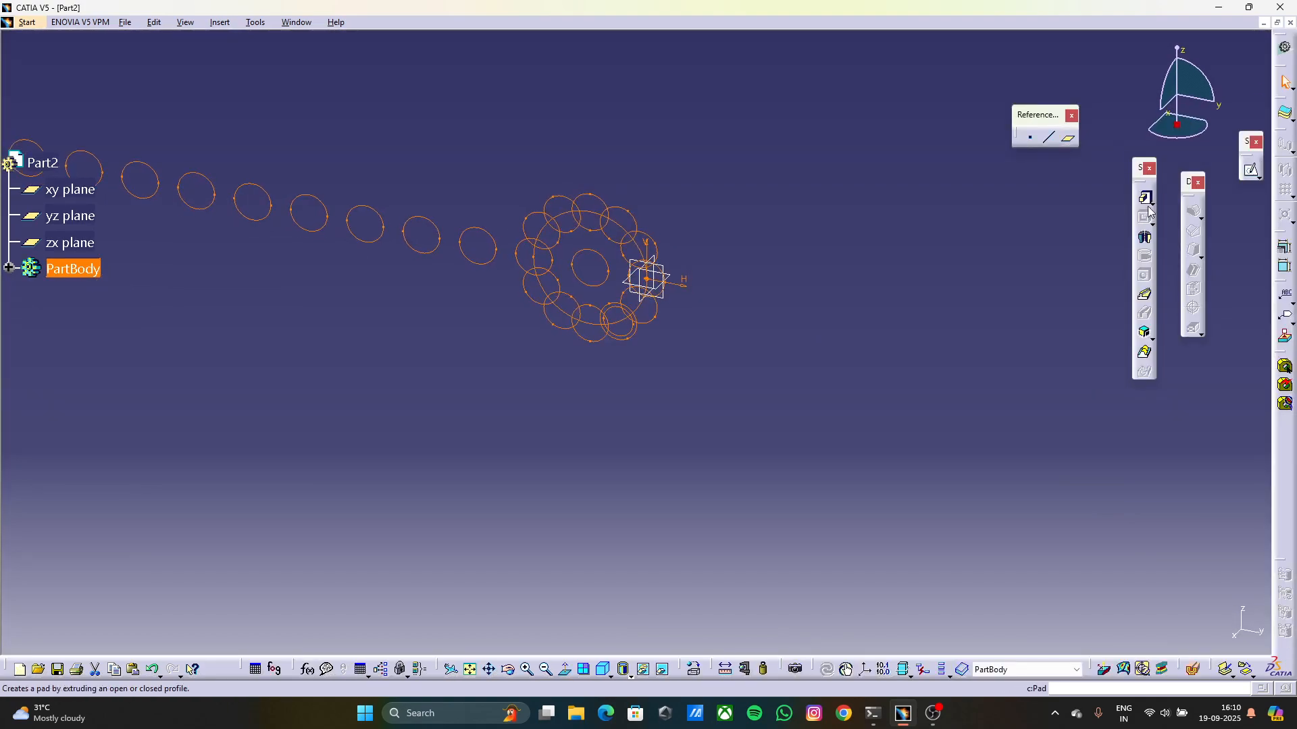
{"action": "left_click", "coordinate": [1146, 197]}
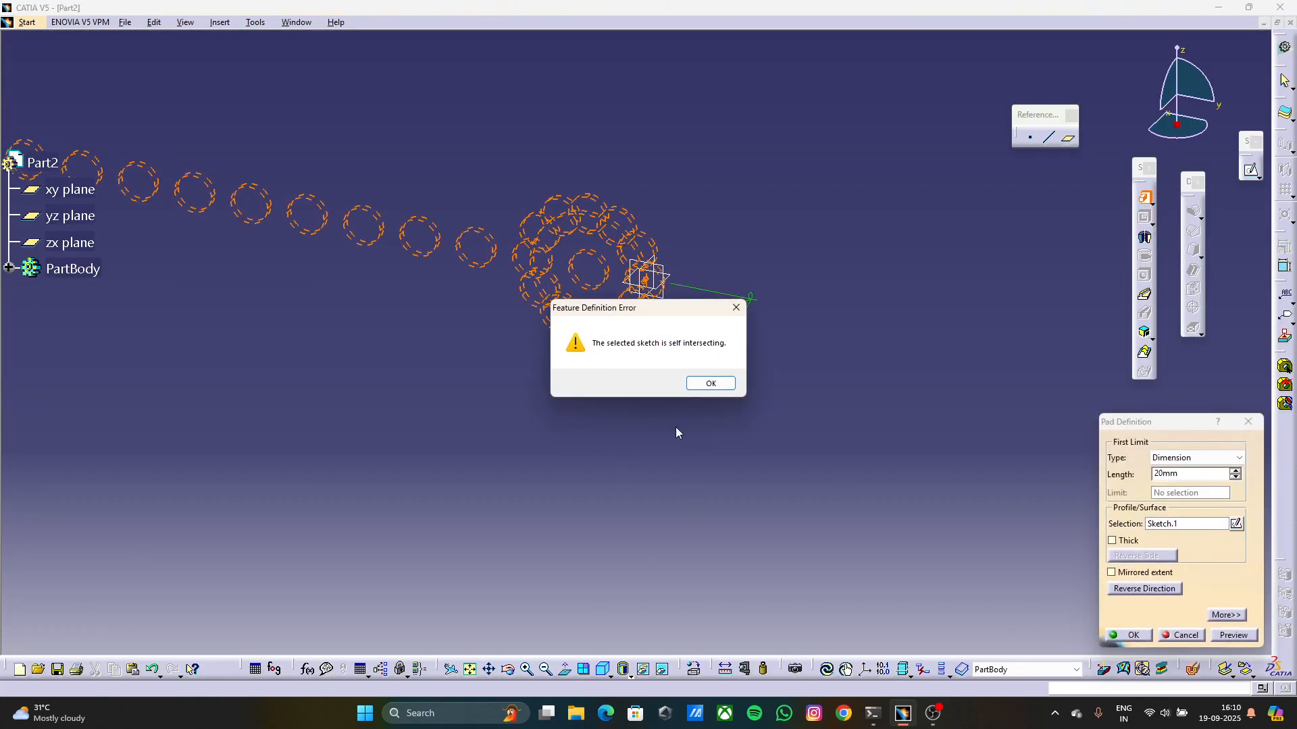
{"action": "left_click", "coordinate": [711, 383]}
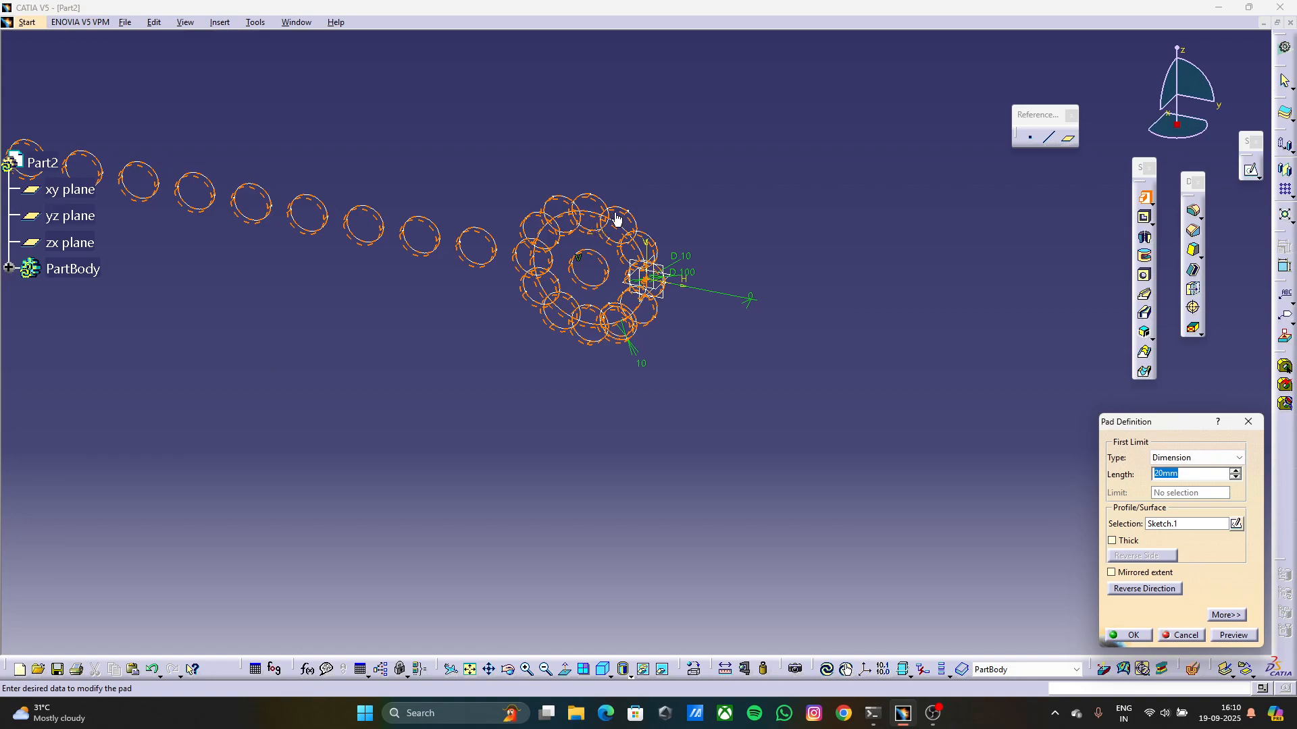
{"action": "middle_click_drag", "start_coordinate": [650, 313], "coordinate": [608, 157], "text": "ctrl"}
{"action": "scroll", "coordinate": [878, 326], "scroll_direction": "down", "scroll_amount": 1}
{"action": "mouse_move", "coordinate": [831, 338]}
{"action": "middle_mouse_down", "text": "ctrl"}
{"action": "mouse_move", "coordinate": [799, 378]}
{"action": "mouse_move", "coordinate": [821, 539]}
{"action": "middle_mouse_up", "text": "ctrl"}
{"action": "middle_click_drag", "start_coordinate": [729, 496], "coordinate": [658, 322], "text": "ctrl"}
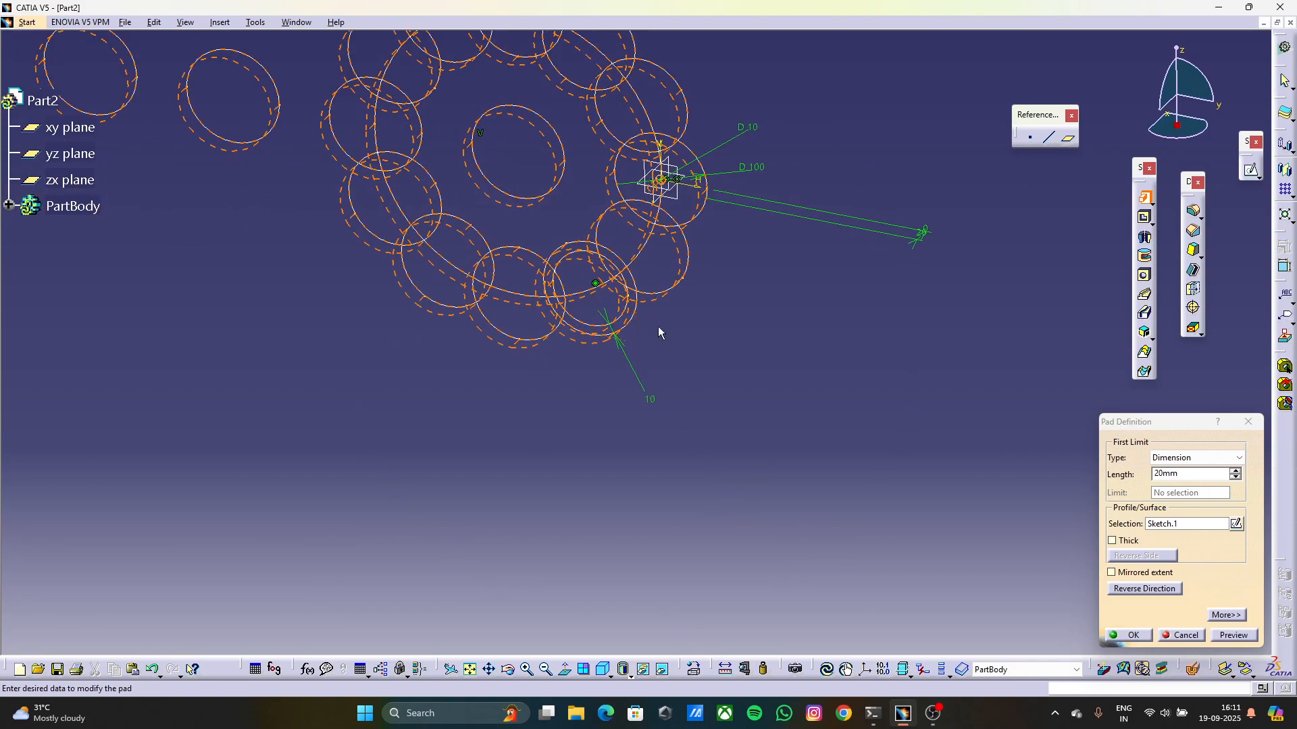
{"action": "middle_click_drag", "start_coordinate": [647, 367], "coordinate": [812, 589]}
{"action": "left_click", "coordinate": [1246, 423]}
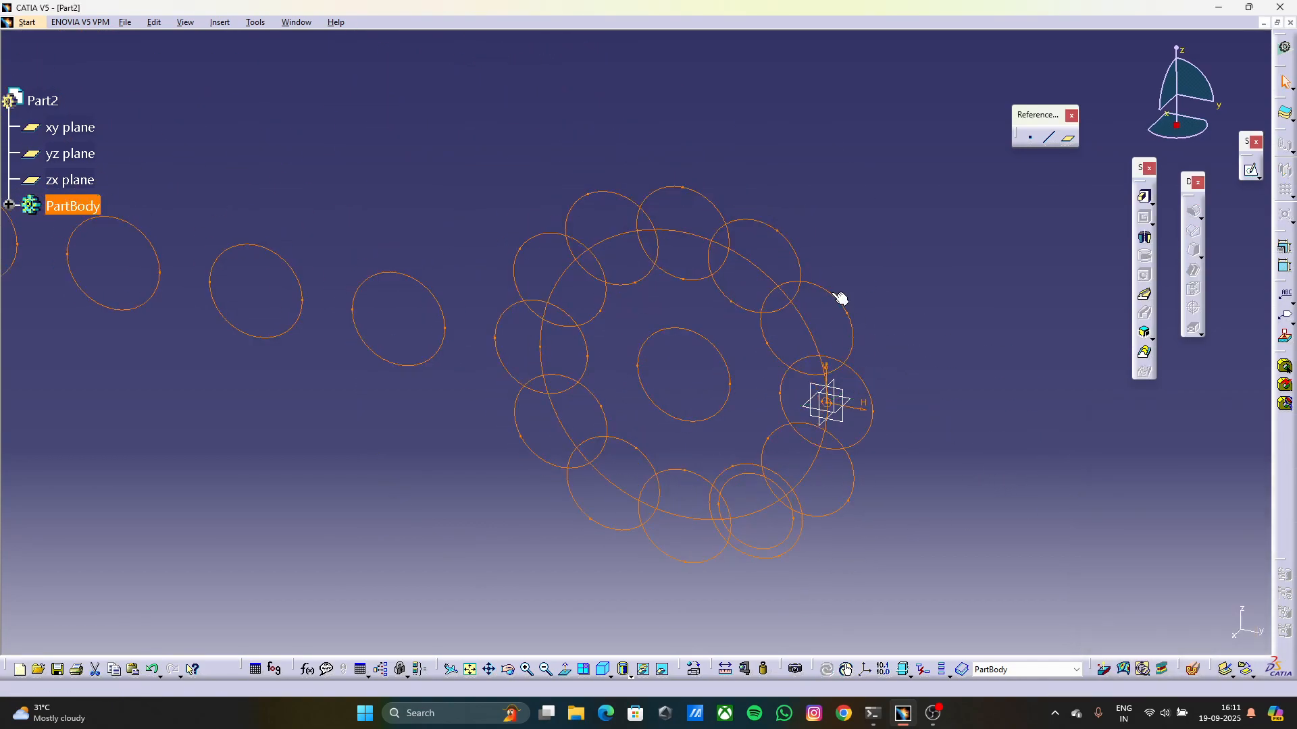
Expand PartBody and Sketch.1 in the specification tree and reopen the sketch for editing
{"action": "left_click", "coordinate": [743, 255]}
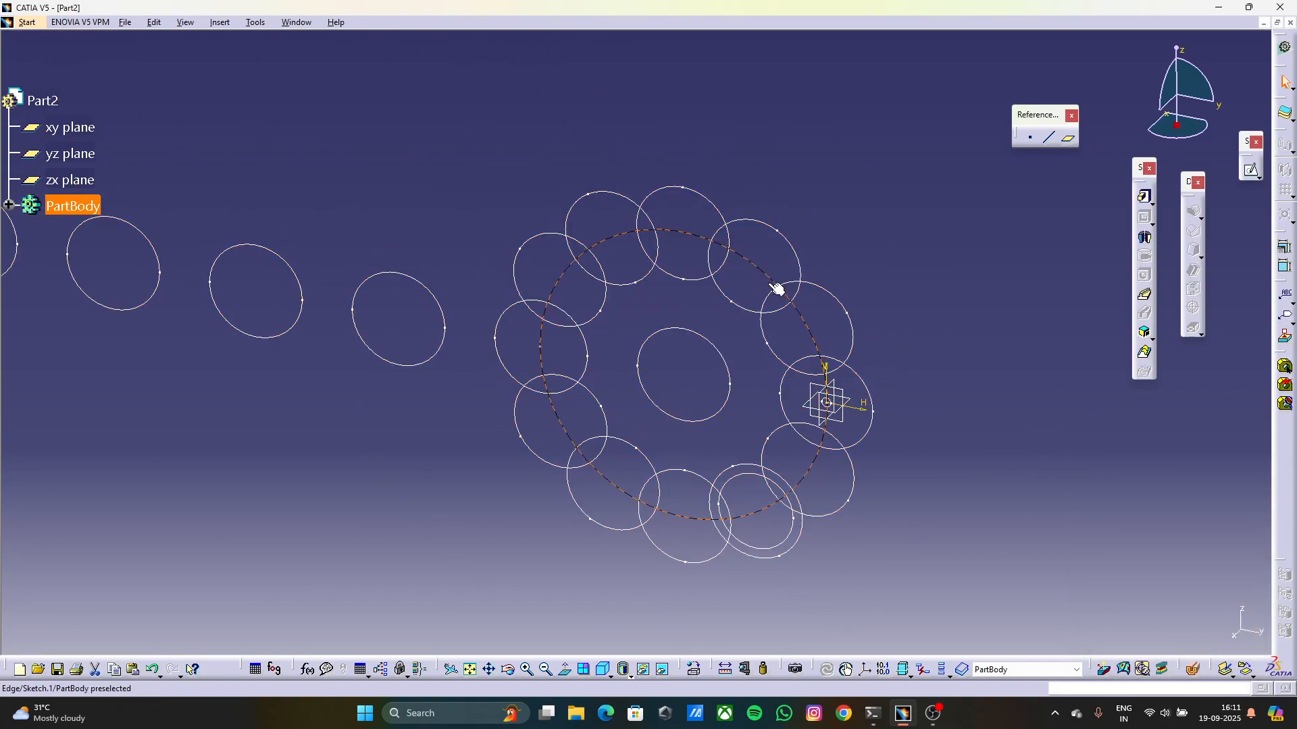
{"action": "left_click", "coordinate": [9, 205]}
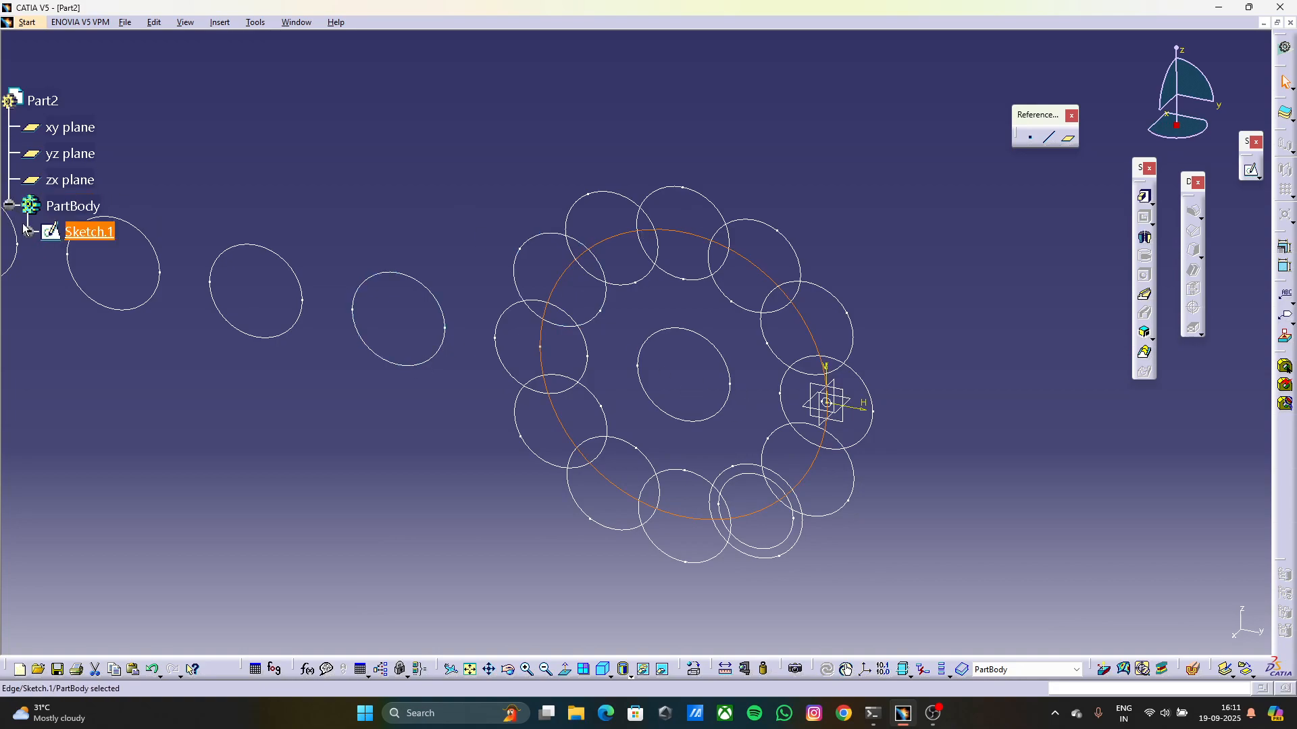
{"action": "left_click", "coordinate": [28, 231]}
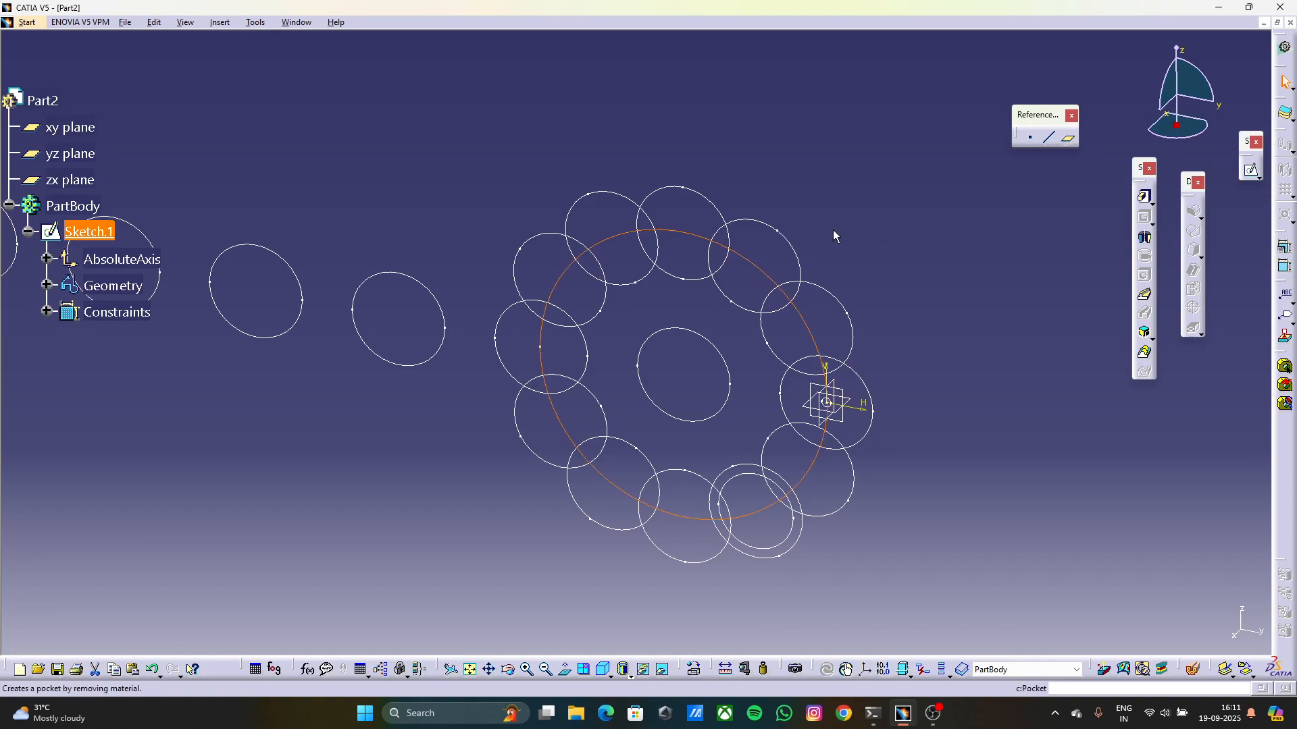
{"action": "double_click", "coordinate": [744, 261]}
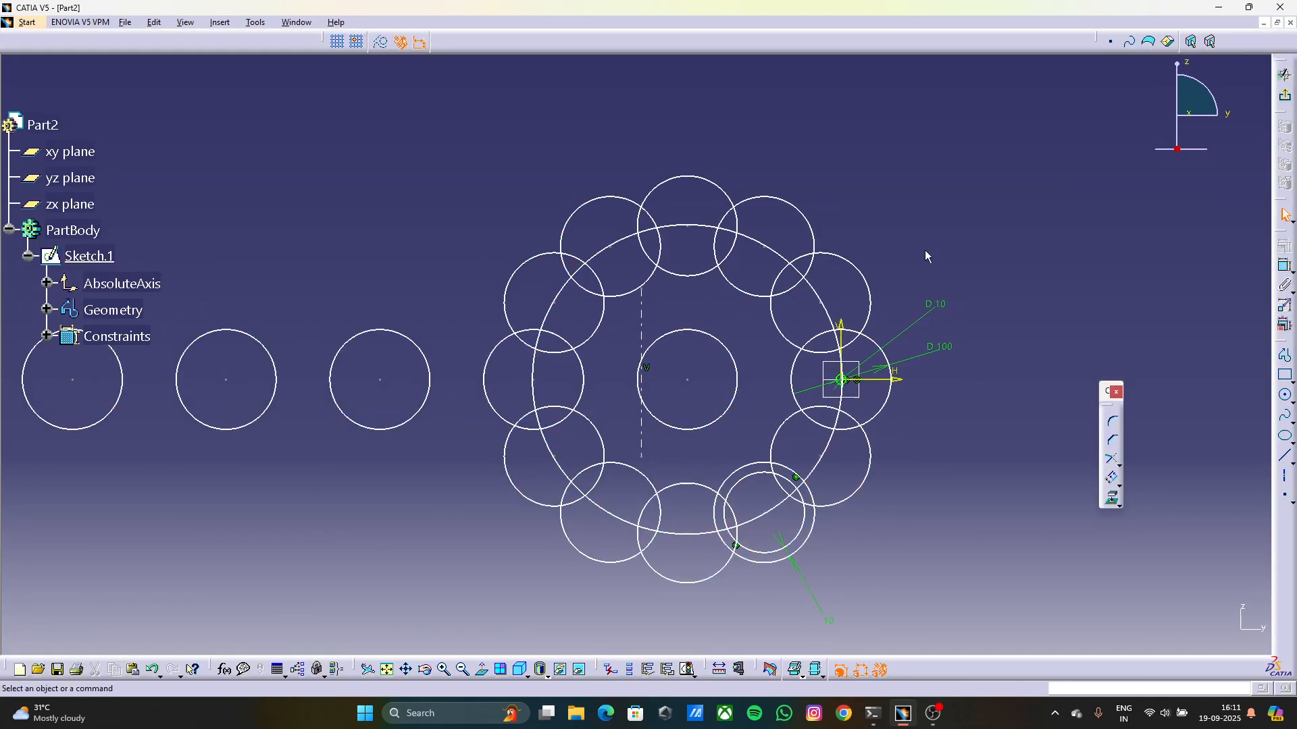
Delete the two ring circles above the 100 mm circle and the rotated copy lying on top of it
{"action": "left_click", "coordinate": [813, 225]}
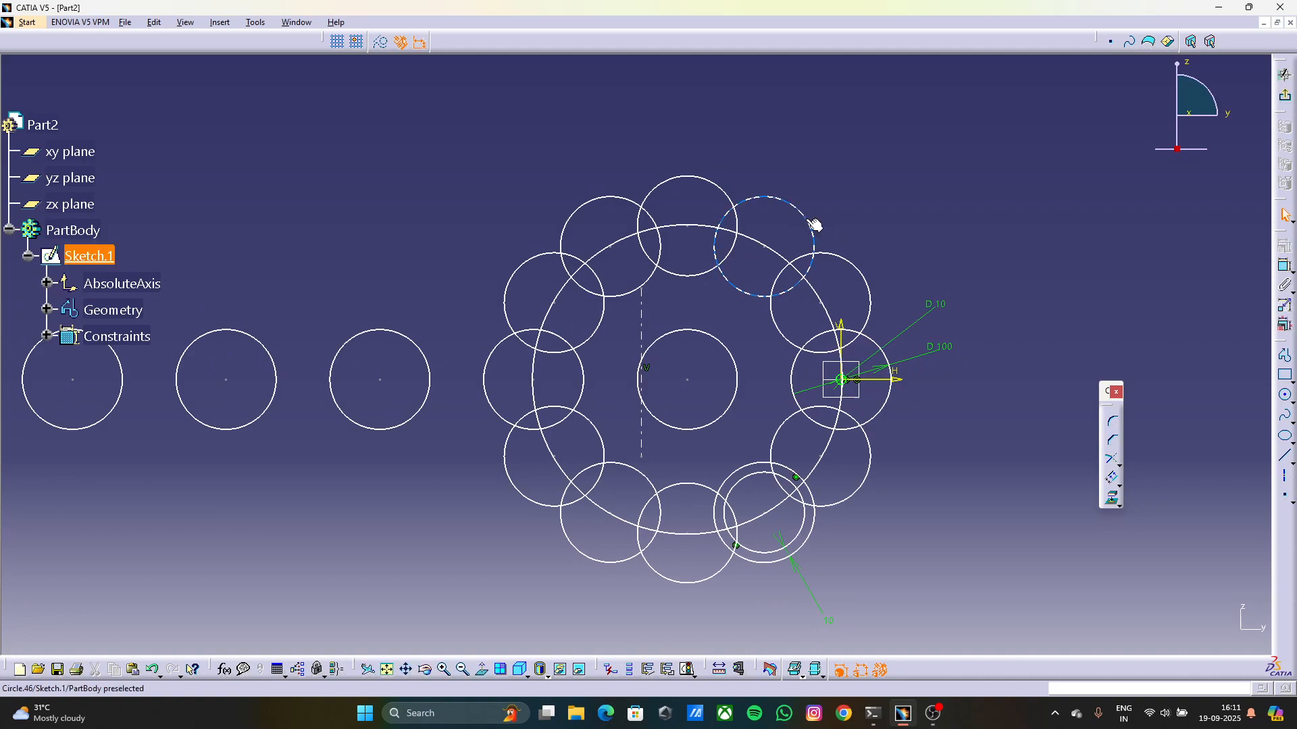
{"action": "left_click", "coordinate": [896, 262]}
{"action": "left_click", "coordinate": [807, 222]}
{"action": "key", "text": "Delete"}
{"action": "double_click", "coordinate": [820, 255]}
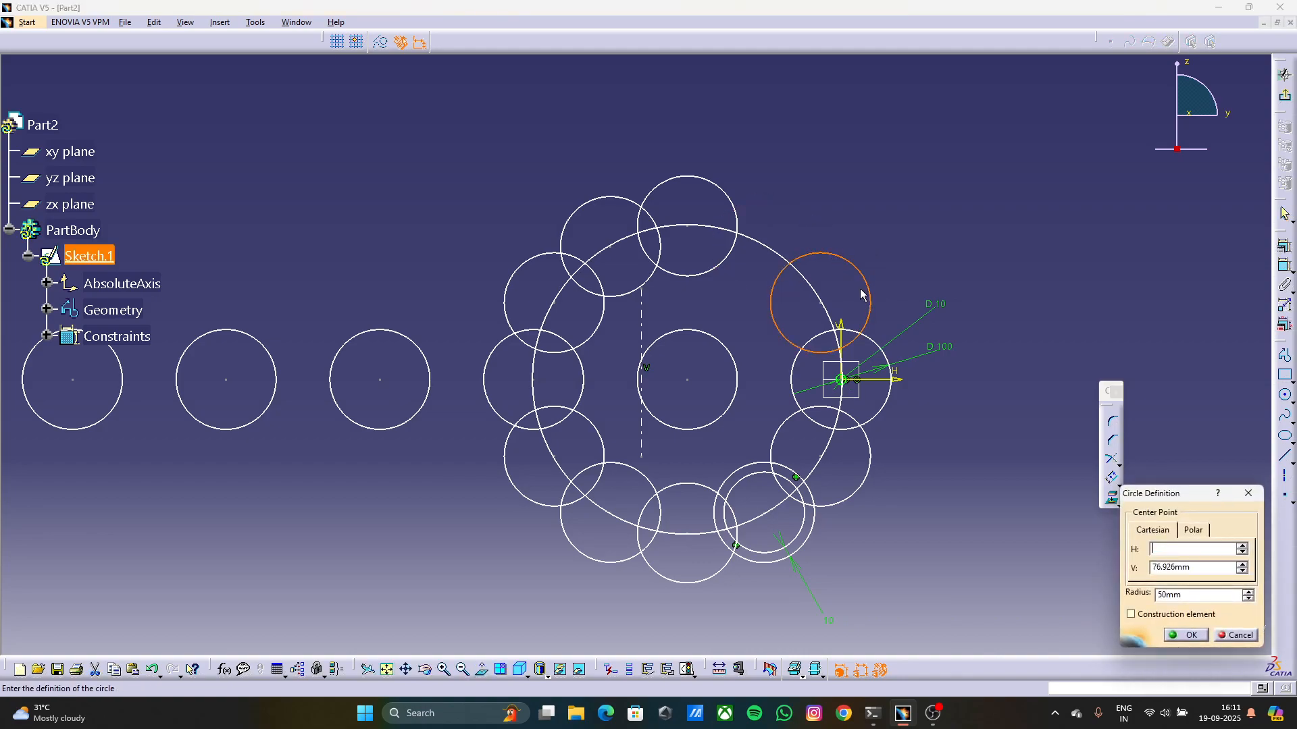
{"action": "left_click", "coordinate": [1248, 493]}
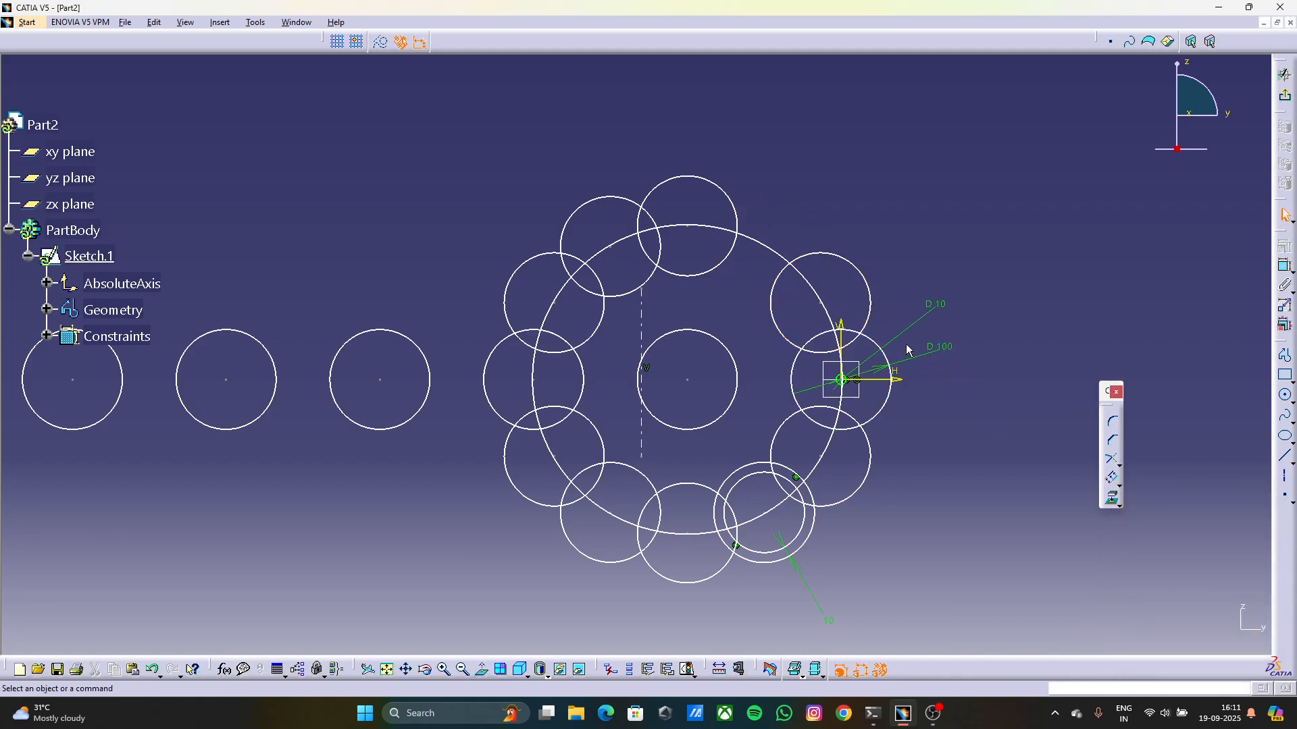
{"action": "key", "text": "Delete"}
{"action": "left_click", "coordinate": [871, 340]}
{"action": "key", "text": "Delete"}
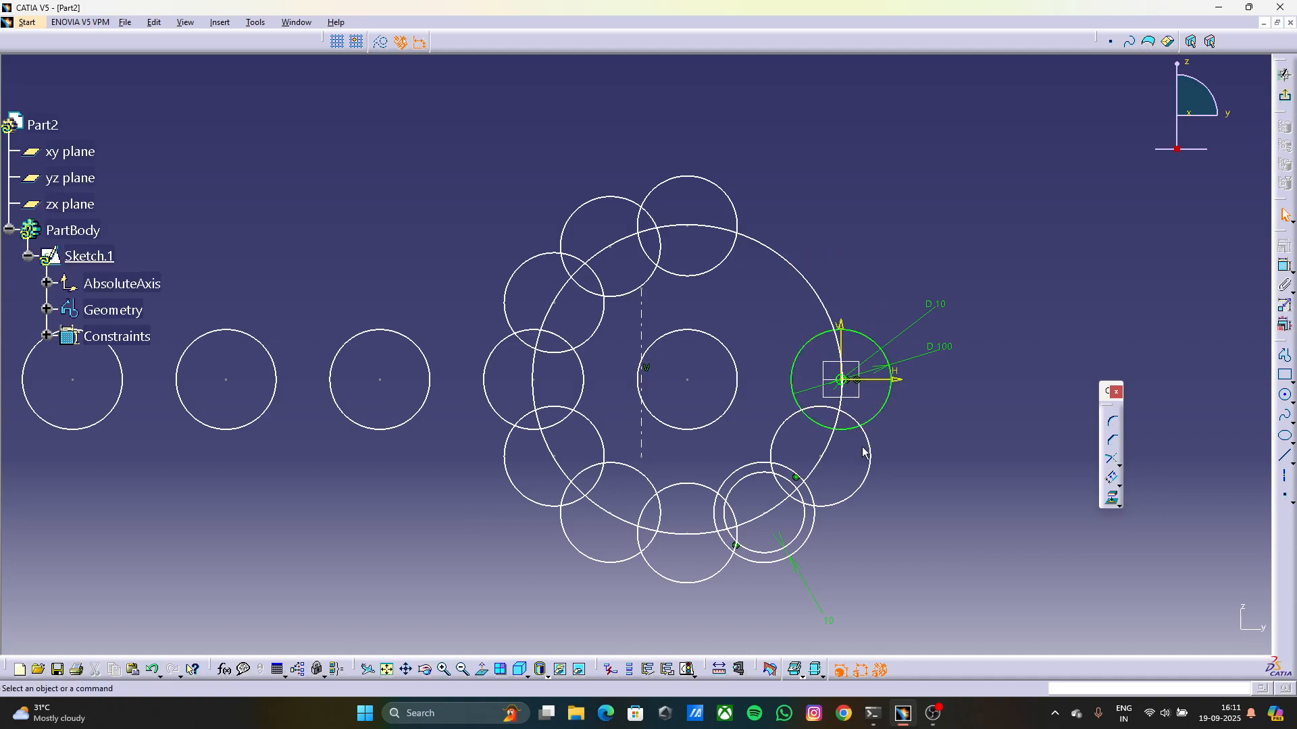
Delete the ring circle below the origin and the offset pair's outer circle, undoing the accidental removal of the 100 mm circle
{"action": "left_click", "coordinate": [869, 423]}
{"action": "key", "text": "Delete"}
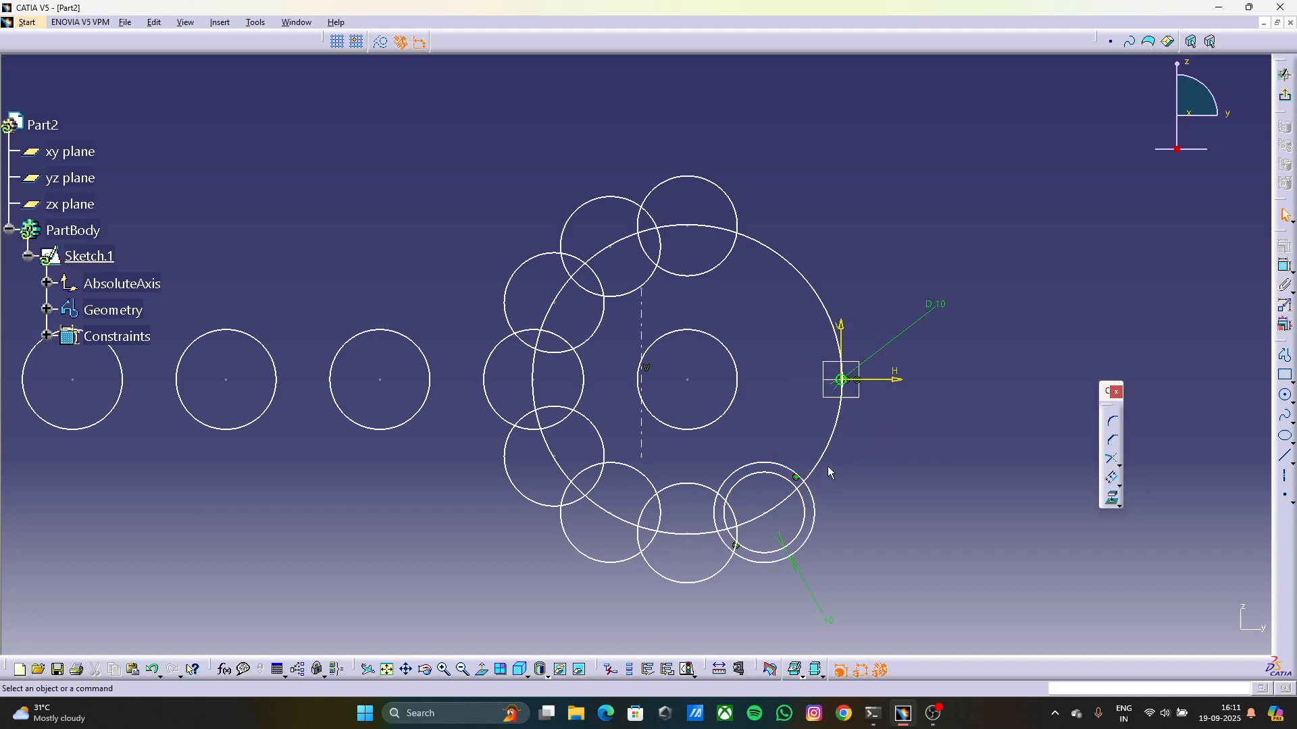
{"action": "key", "text": "ctrl+z"}
{"action": "left_click", "coordinate": [818, 503]}
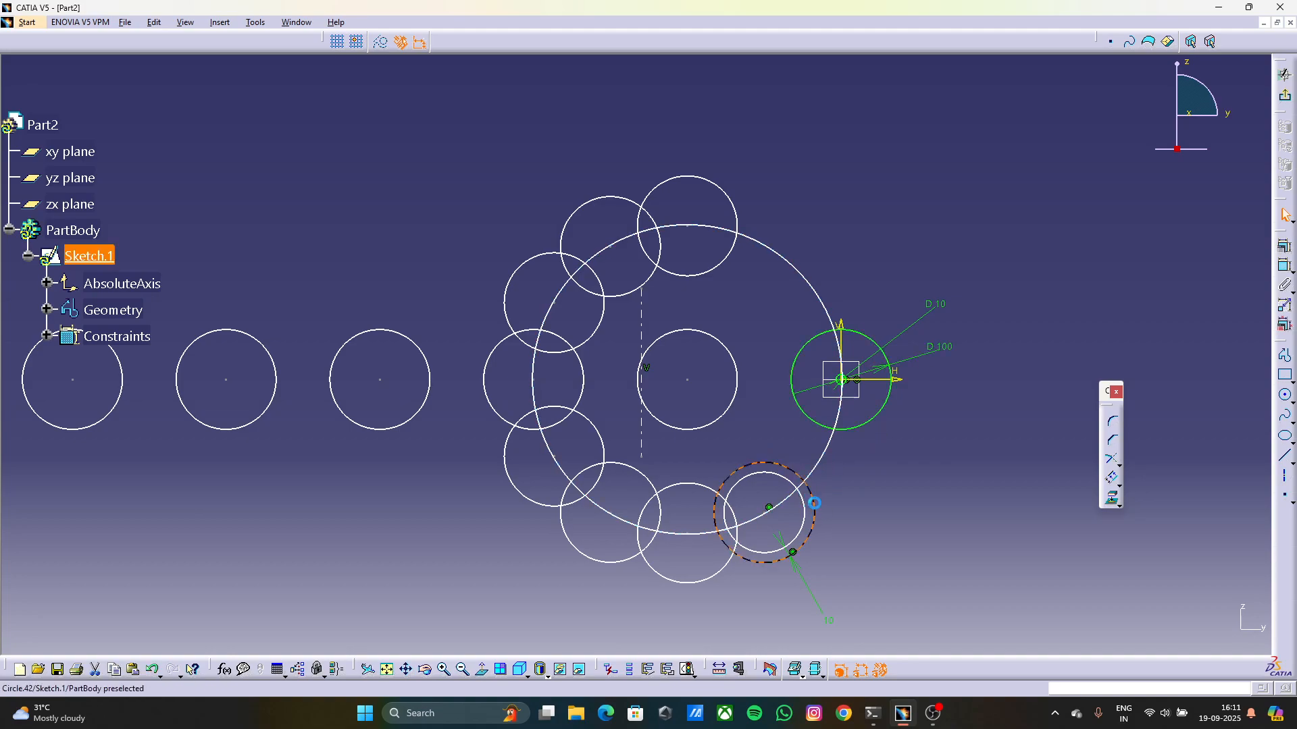
{"action": "key", "text": "Delete"}
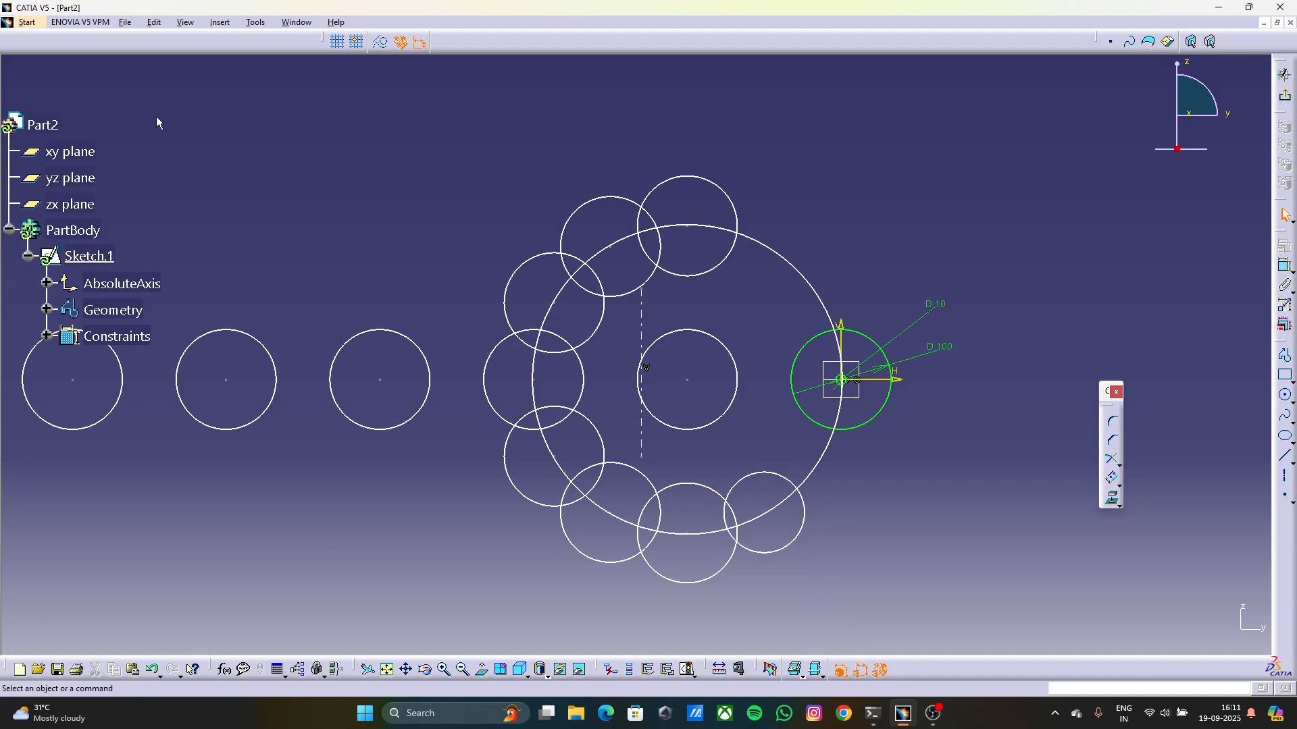
Delete the remaining ring circles together with the central circle and axis, and remove the large scaled circle
{"action": "left_click_drag", "start_coordinate": [394, 122], "coordinate": [816, 633]}
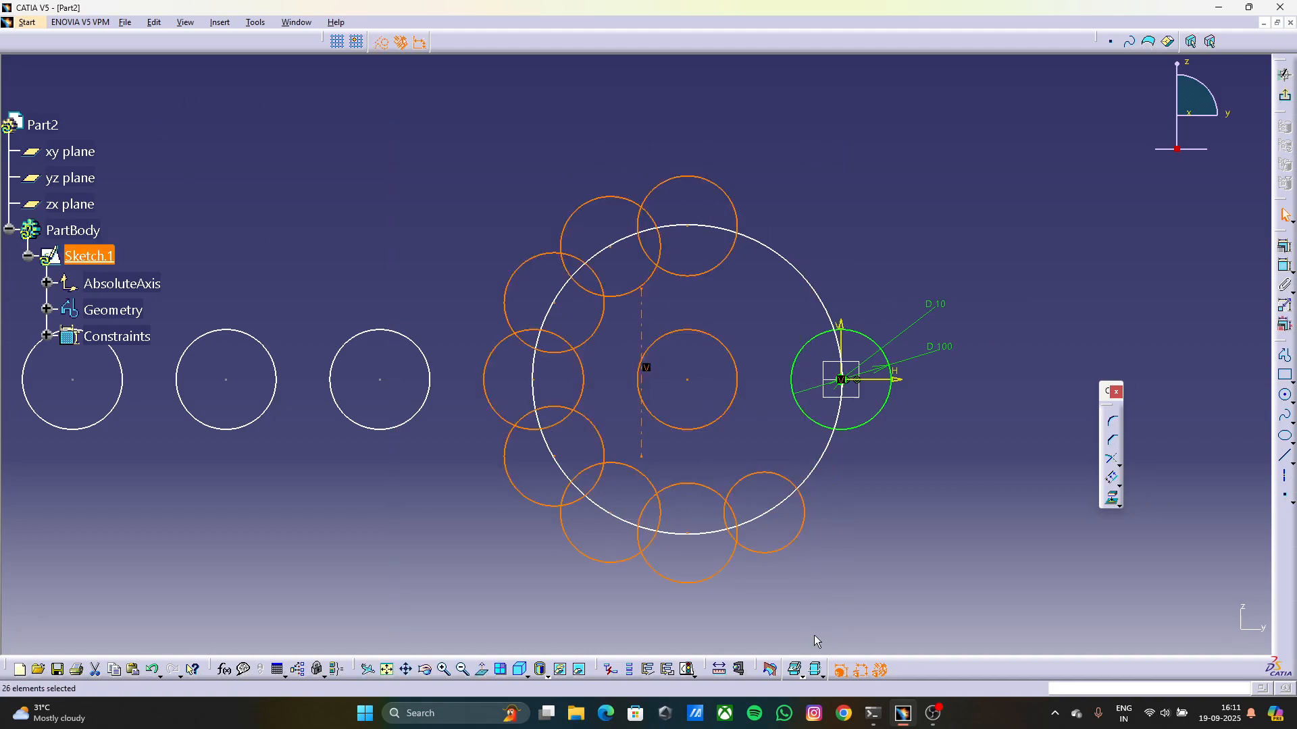
{"action": "key", "text": "Delete"}
{"action": "middle_click_drag", "start_coordinate": [443, 488], "coordinate": [541, 635]}
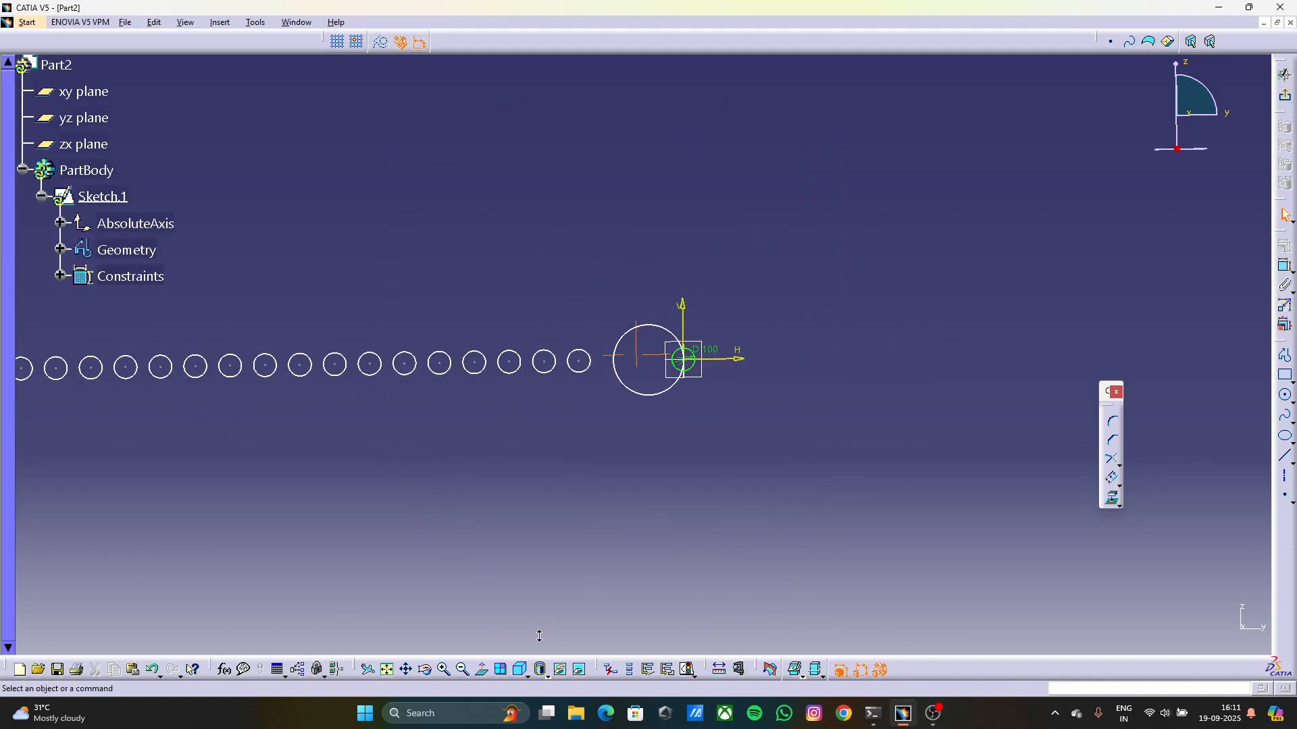
{"action": "left_click", "coordinate": [683, 346]}
{"action": "key", "text": "Delete"}
Exit the sketch and pad the row of circles with a length of 20 mm
{"action": "left_click", "coordinate": [1284, 96]}
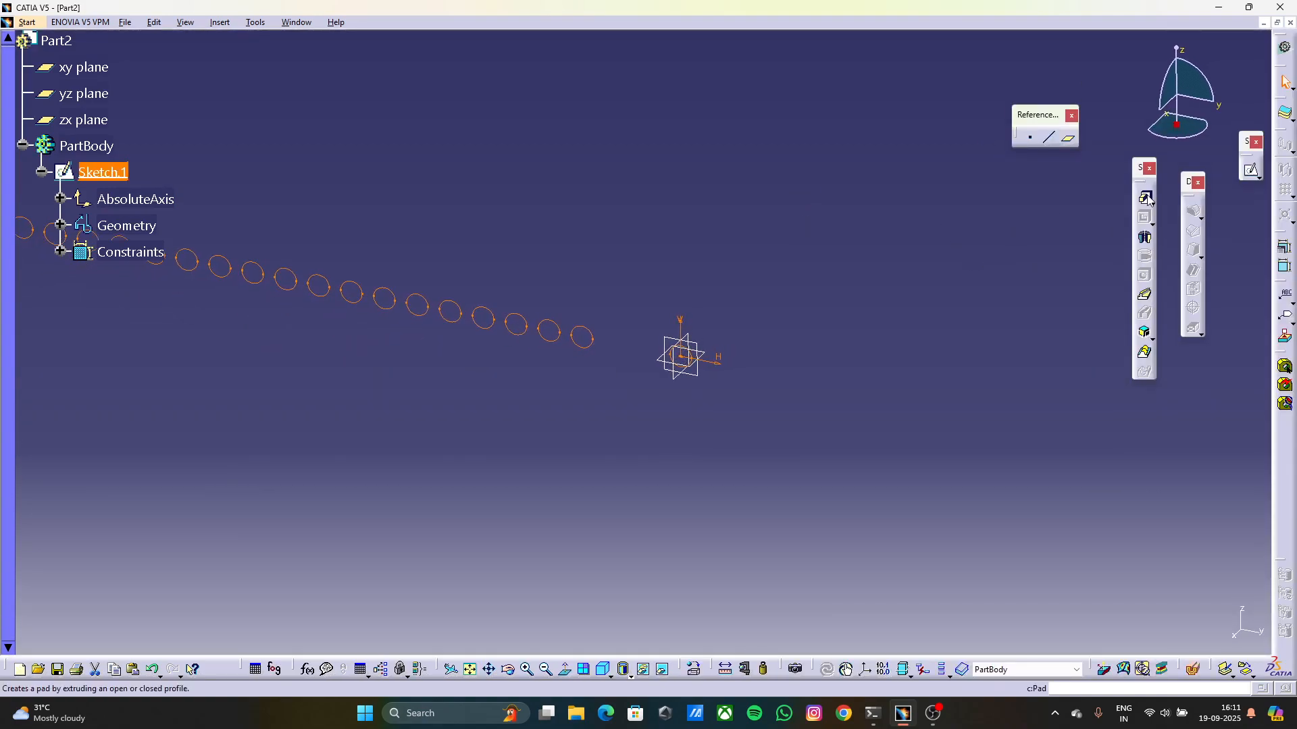
{"action": "left_click", "coordinate": [1143, 196]}
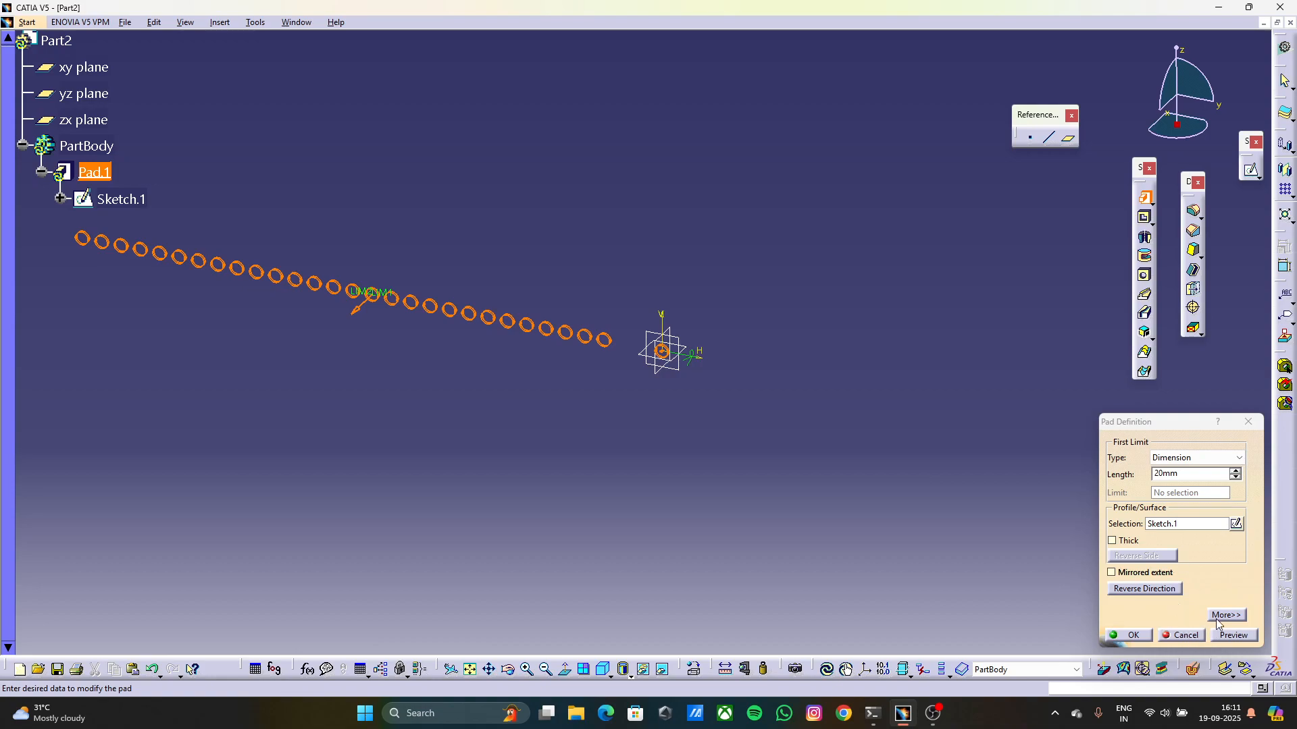
{"action": "left_click", "coordinate": [1233, 635]}
{"action": "mouse_move", "coordinate": [539, 443]}
{"action": "middle_mouse_down"}
{"action": "mouse_move", "coordinate": [480, 336]}
{"action": "mouse_move", "coordinate": [1049, 506]}
{"action": "mouse_move", "coordinate": [730, 425]}
{"action": "mouse_move", "coordinate": [428, 411]}
{"action": "mouse_move", "coordinate": [447, 487]}
{"action": "middle_mouse_up"}
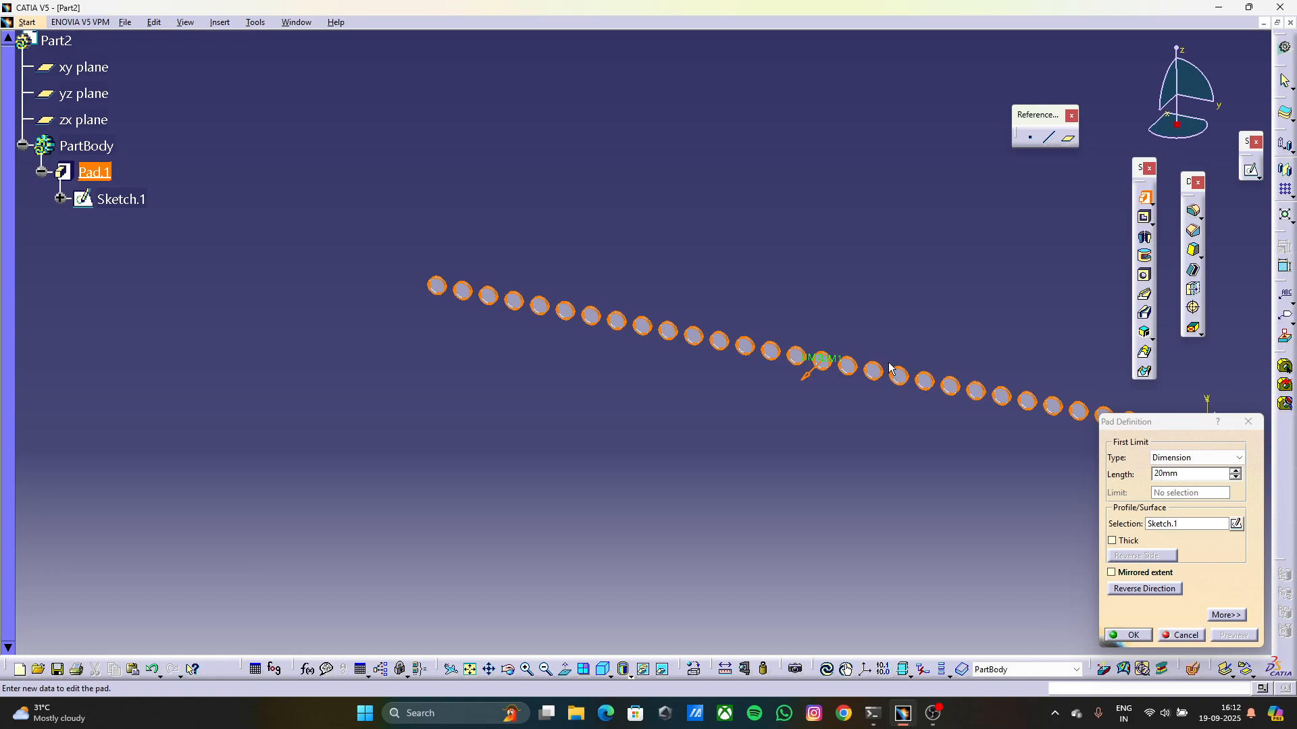
{"action": "left_click", "coordinate": [1129, 635]}
{"action": "scroll", "coordinate": [1027, 493], "scroll_direction": "up", "scroll_amount": 1}
{"action": "middle_click_drag", "start_coordinate": [1027, 493], "coordinate": [1105, 378], "text": "ctrl"}
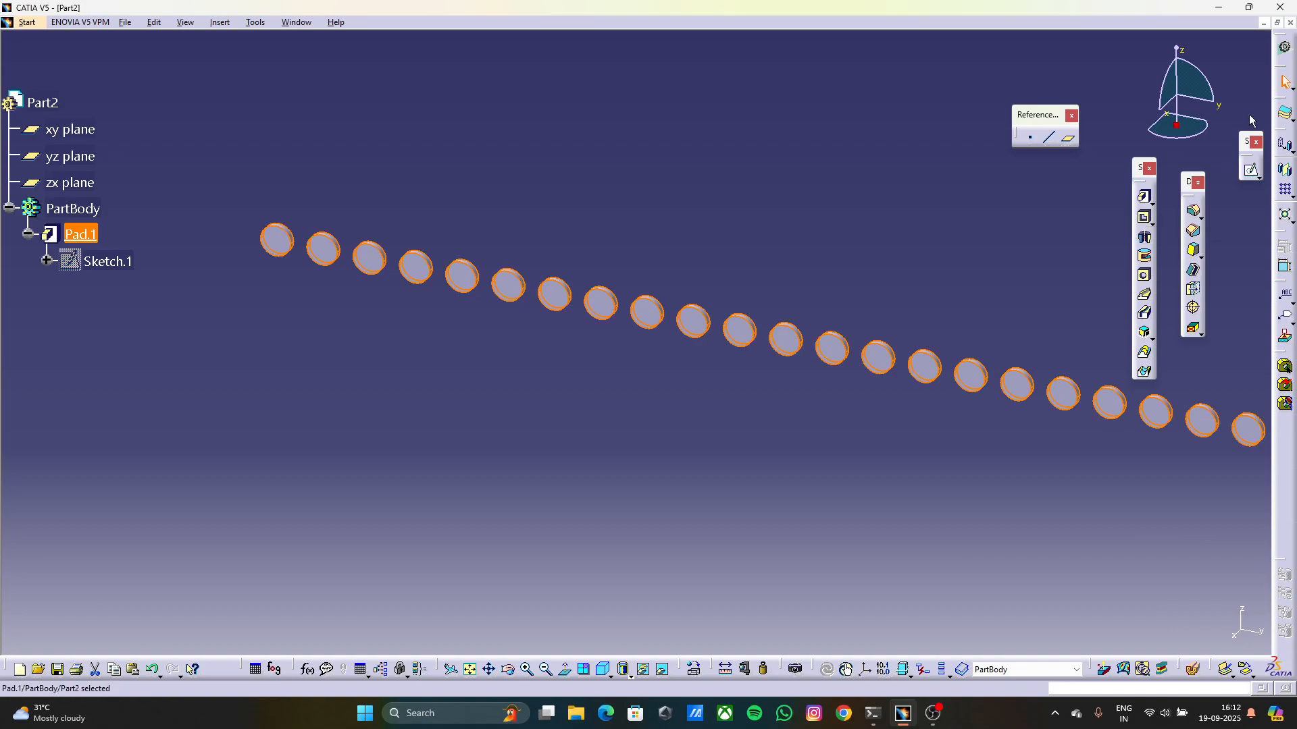
Create a new document of type Part, keeping the proposed name Part3 and the default options
{"action": "key", "text": "ctrl+n"}
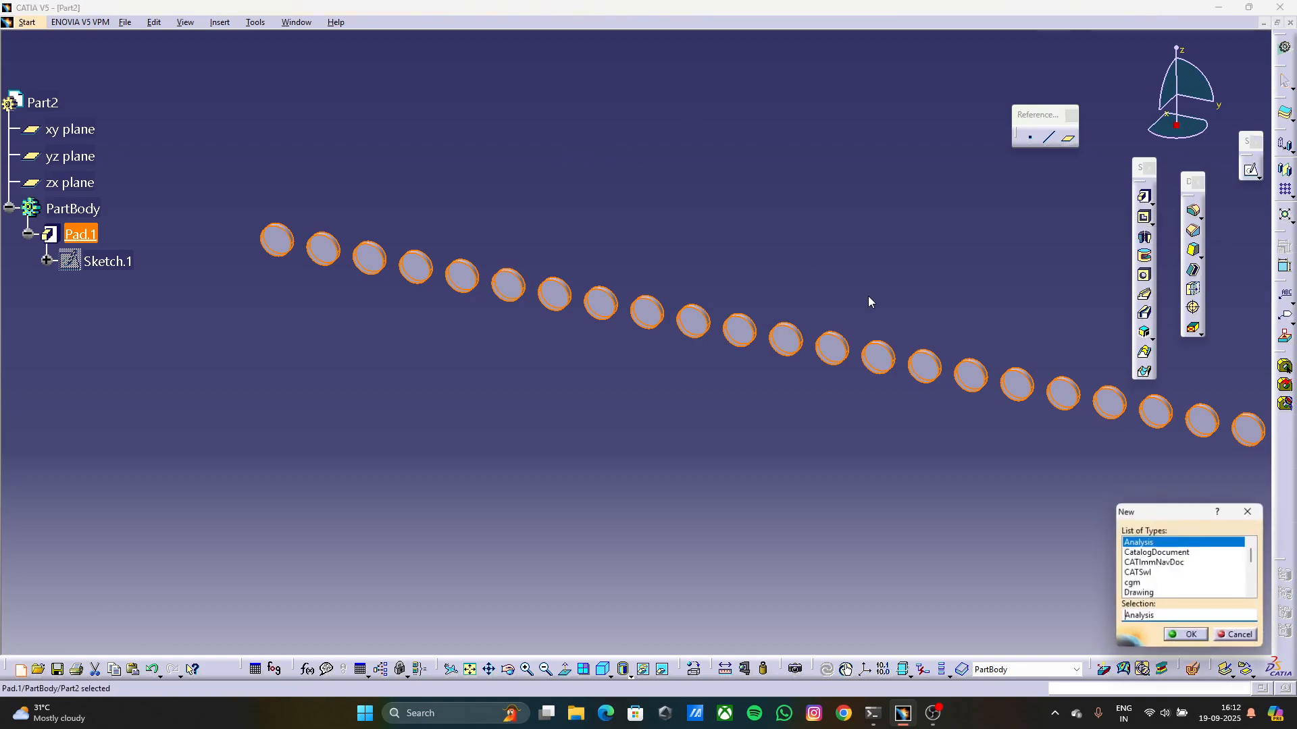
{"action": "scroll", "coordinate": [1142, 554], "scroll_direction": "down", "scroll_amount": 3}
{"action": "scroll", "coordinate": [1141, 554], "scroll_direction": "down", "scroll_amount": 2}
{"action": "left_click", "coordinate": [1131, 542]}
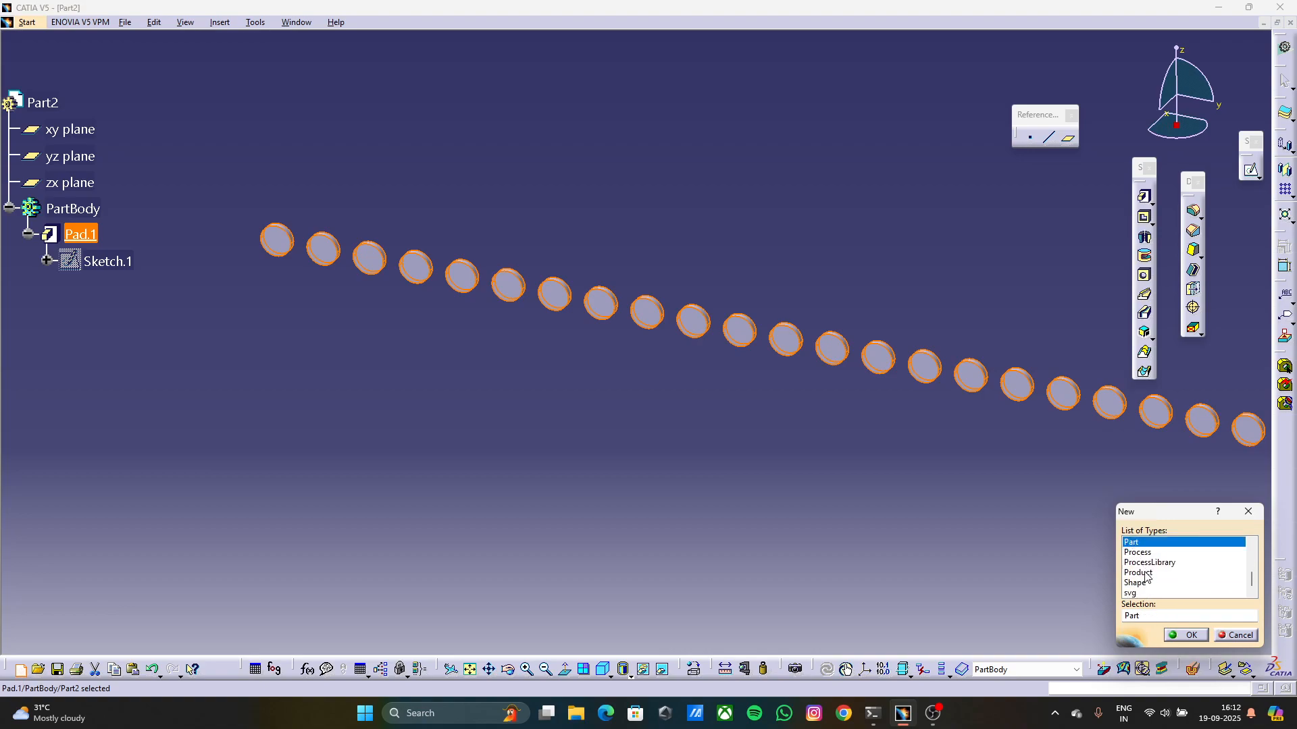
{"action": "left_click", "coordinate": [1185, 635]}
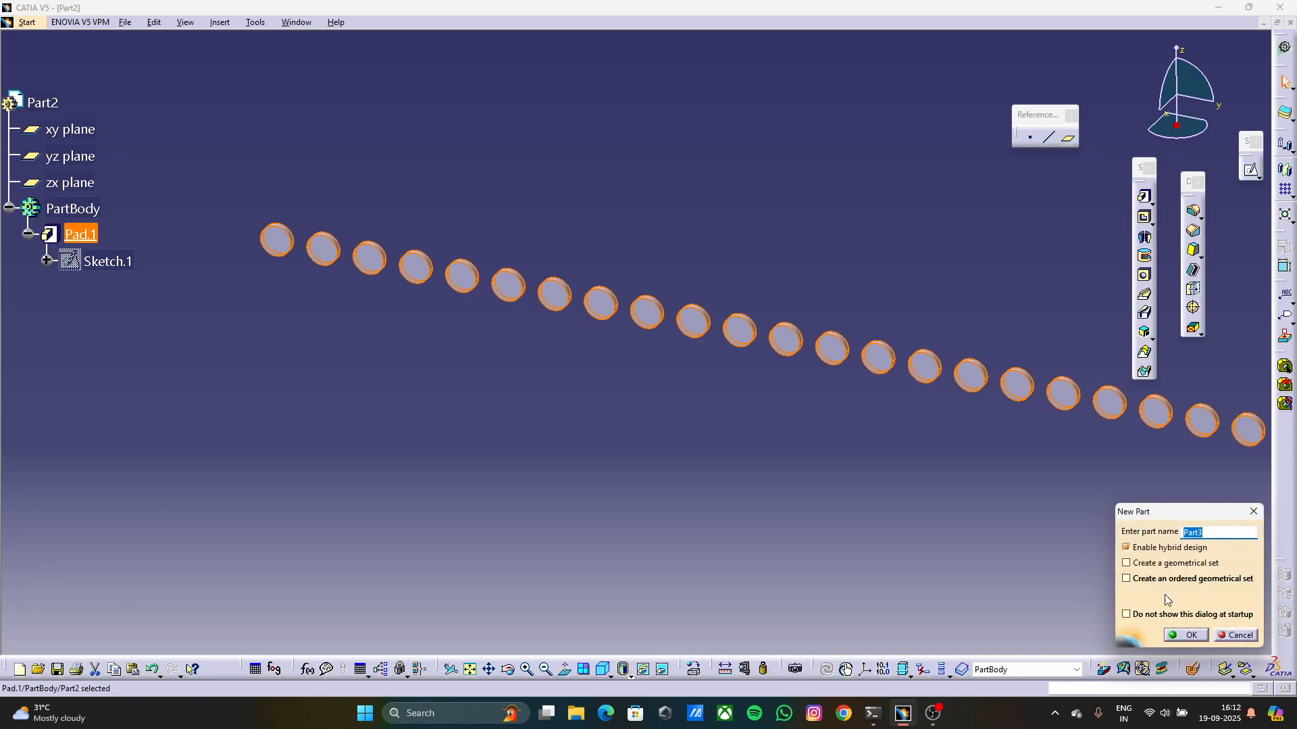
{"action": "left_click", "coordinate": [1190, 635]}
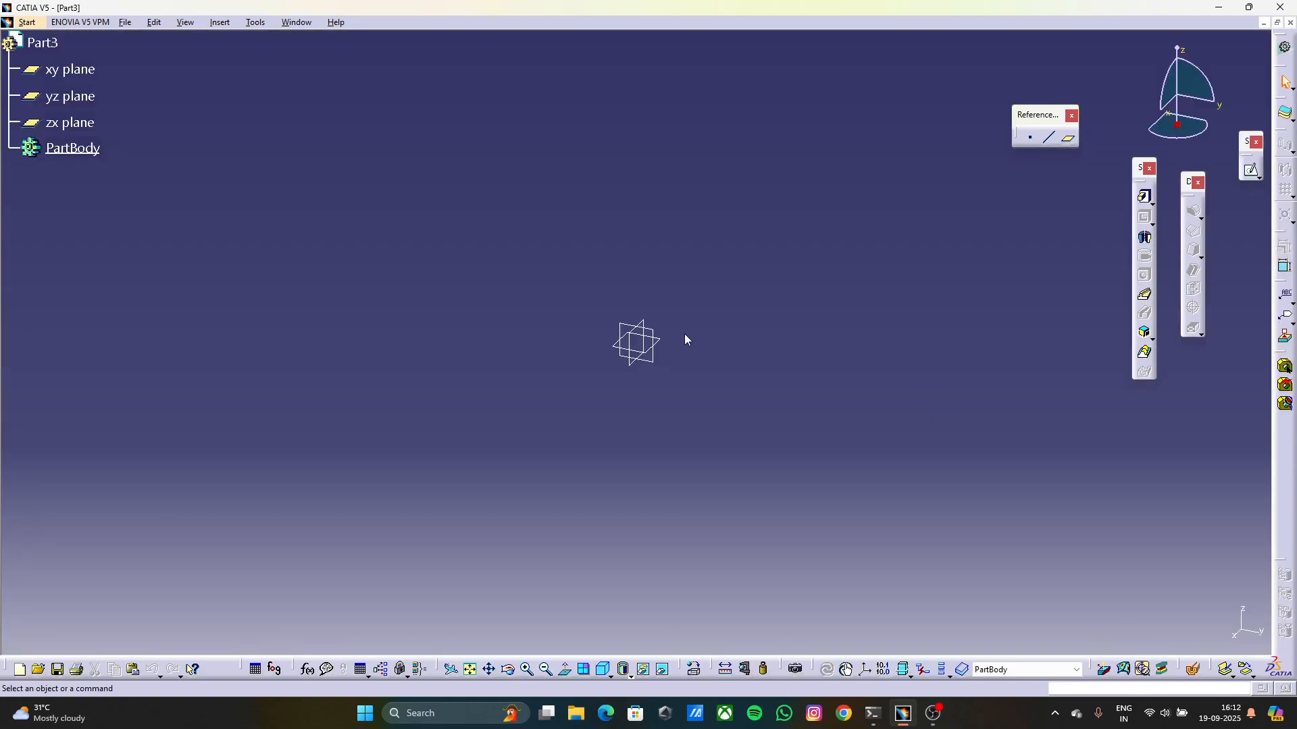
Open a new sketch on the yz plane
{"action": "left_click", "coordinate": [652, 331]}
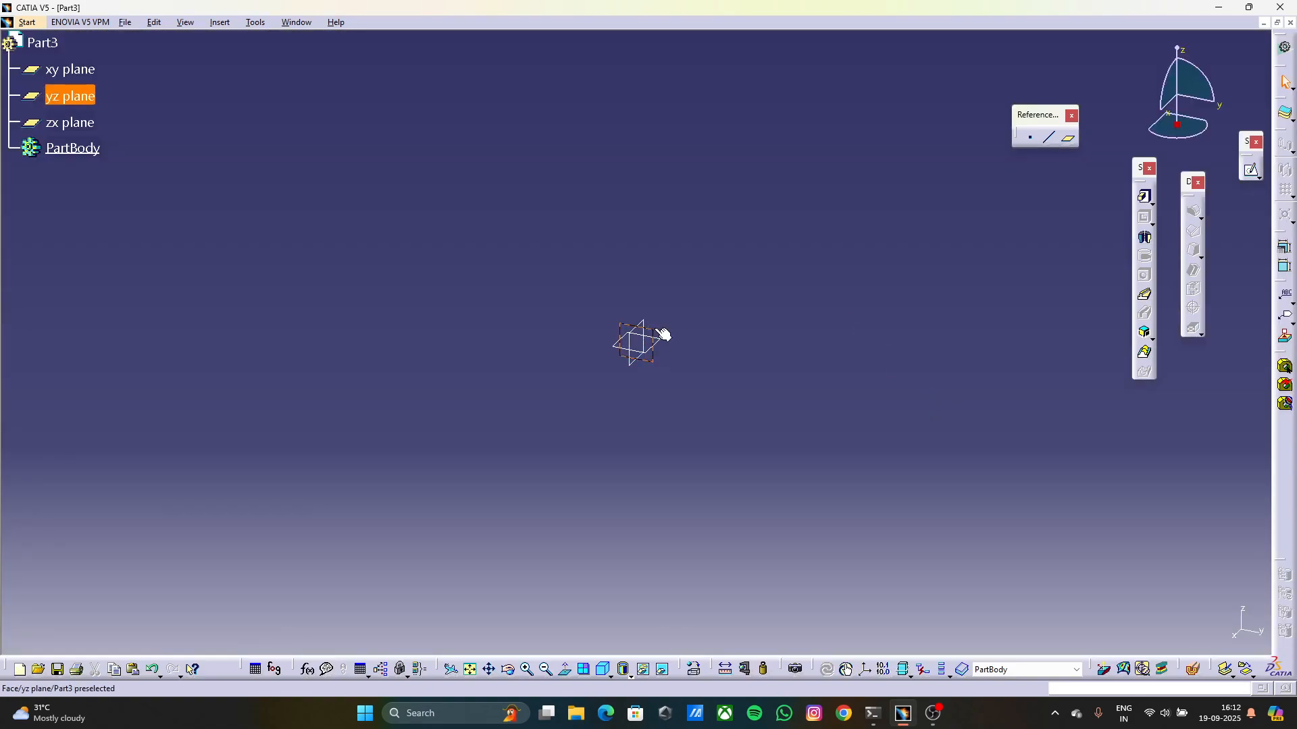
{"action": "left_click", "coordinate": [1257, 176]}
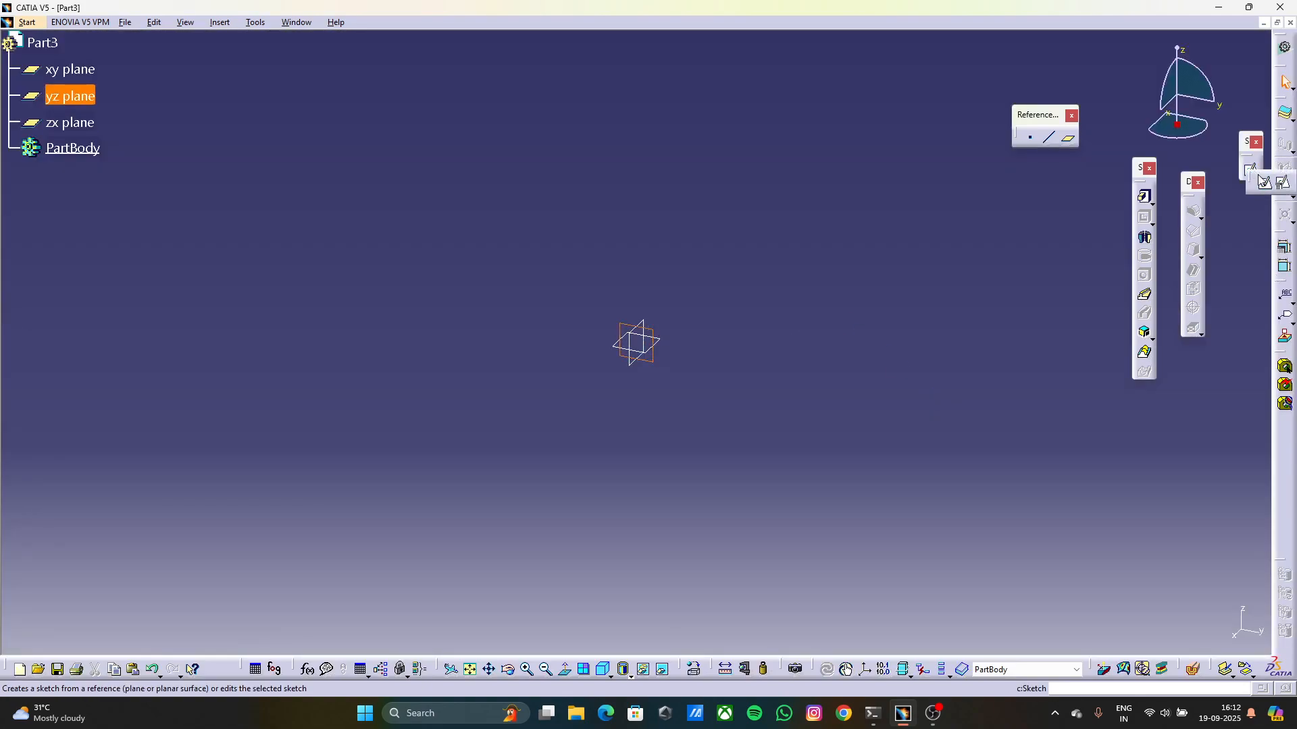
{"action": "left_click", "coordinate": [1261, 187]}
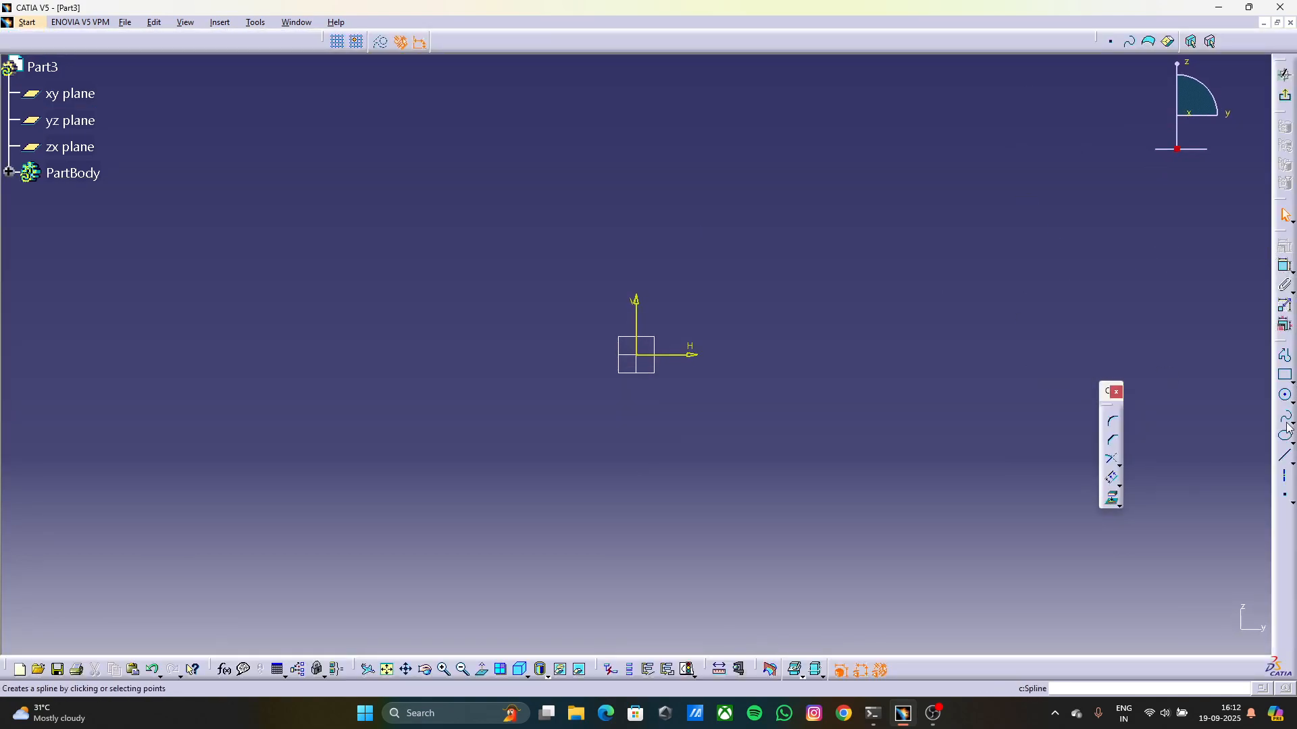
Draw two overlapping rectangles from the origin, one upright about 36 x 91 mm and one flat about 108 x 26 mm
{"action": "left_click", "coordinate": [1282, 393]}
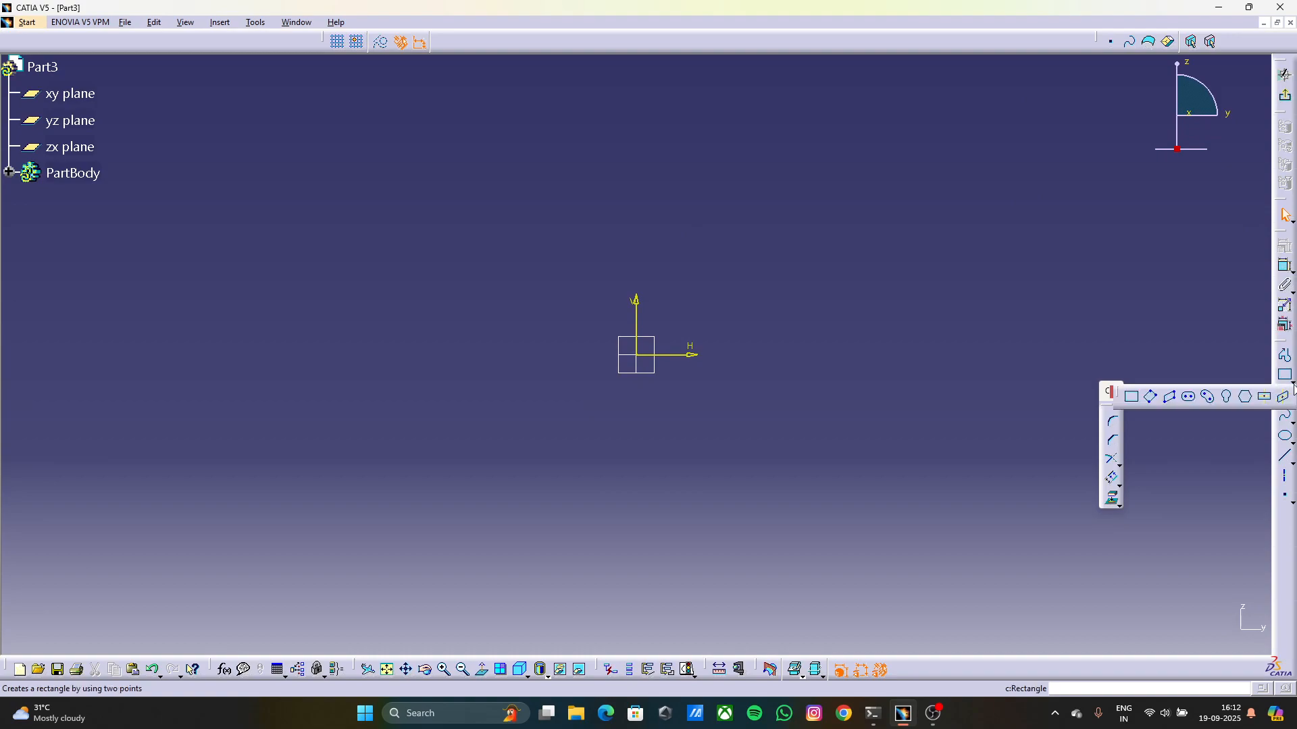
{"action": "left_click", "coordinate": [1133, 398]}
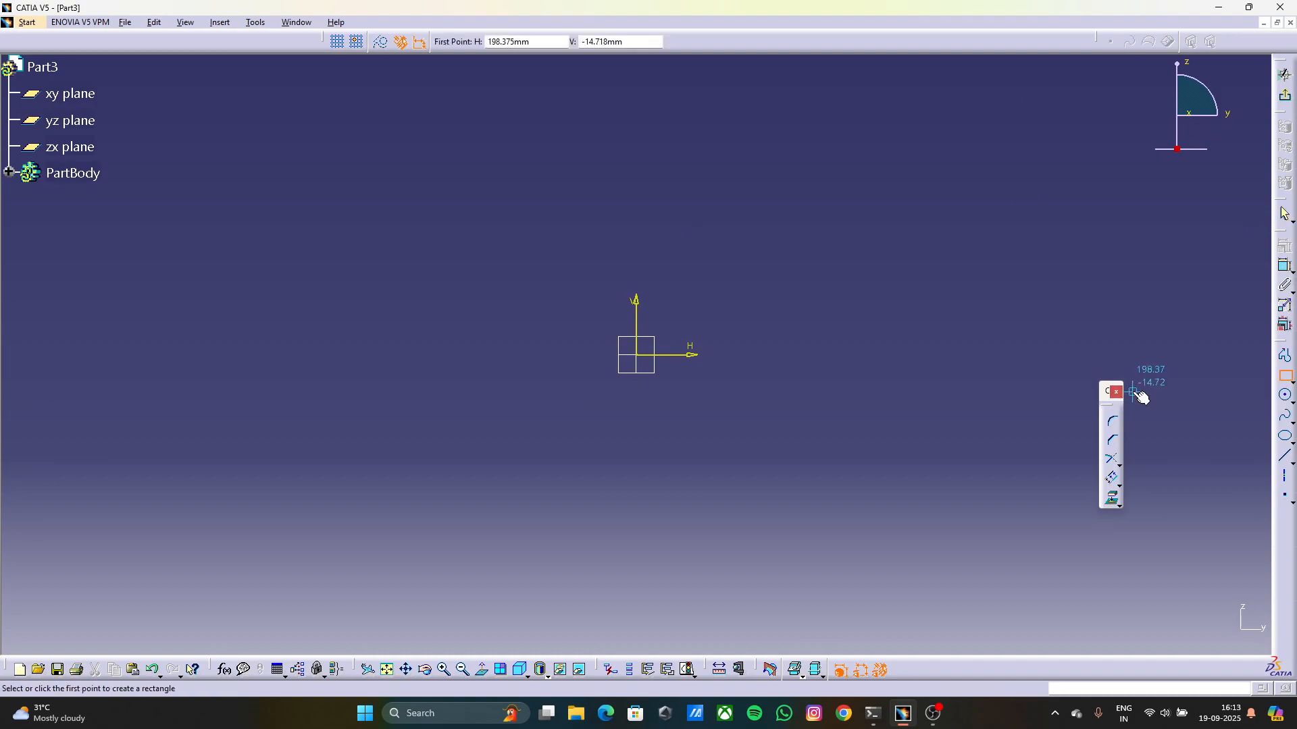
{"action": "left_click", "coordinate": [638, 356]}
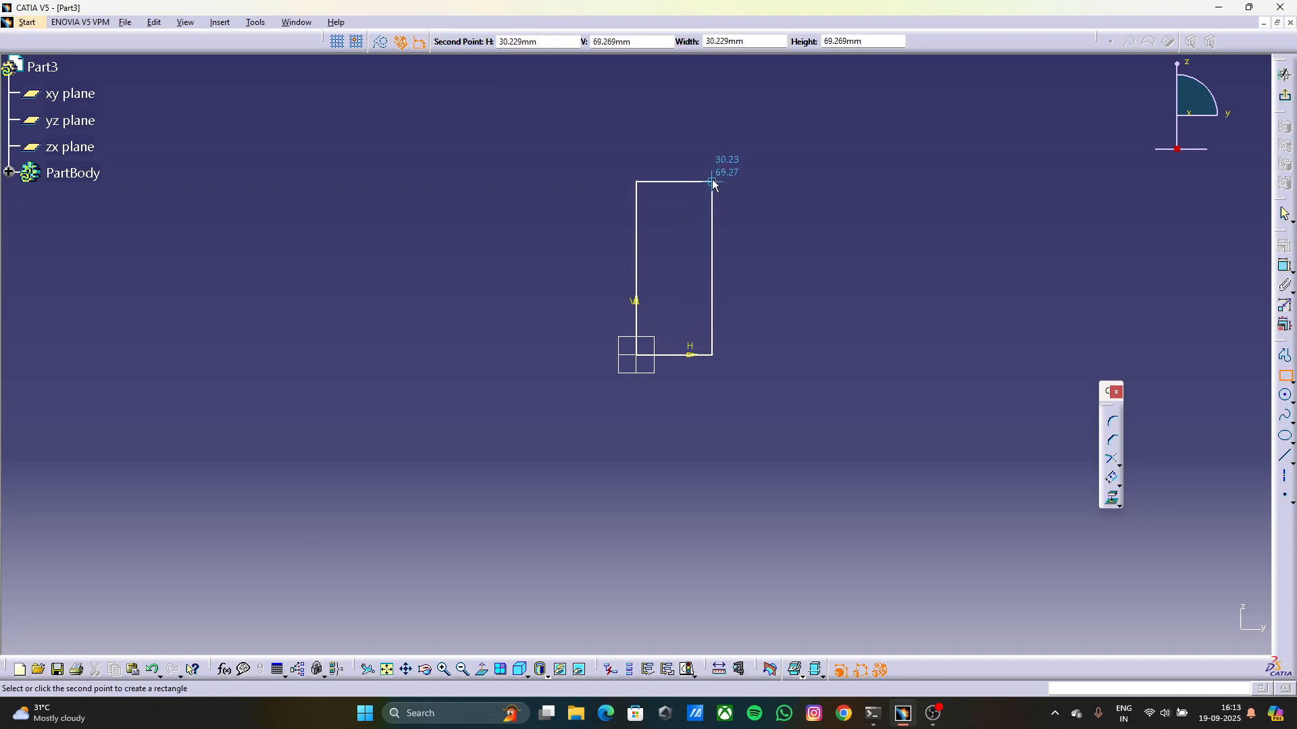
{"action": "left_click", "coordinate": [726, 134]}
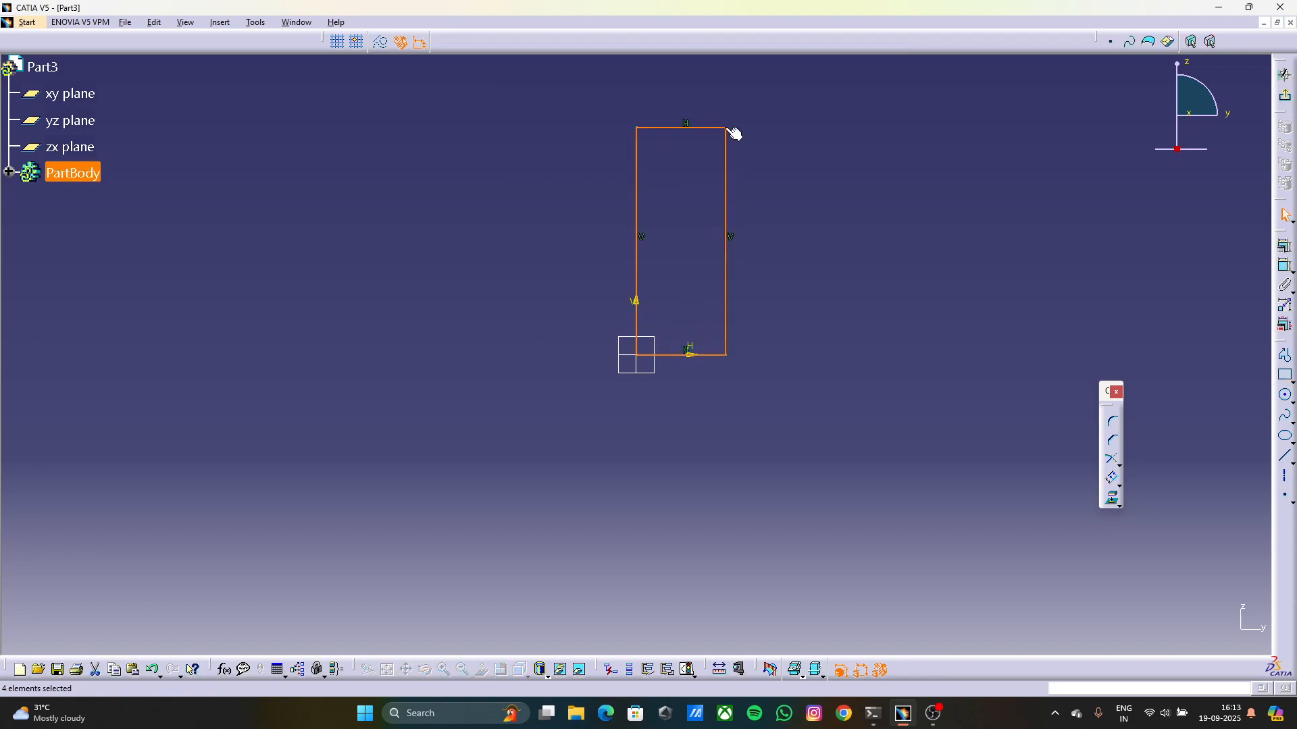
{"action": "left_click", "coordinate": [1285, 375]}
{"action": "left_click", "coordinate": [636, 354]}
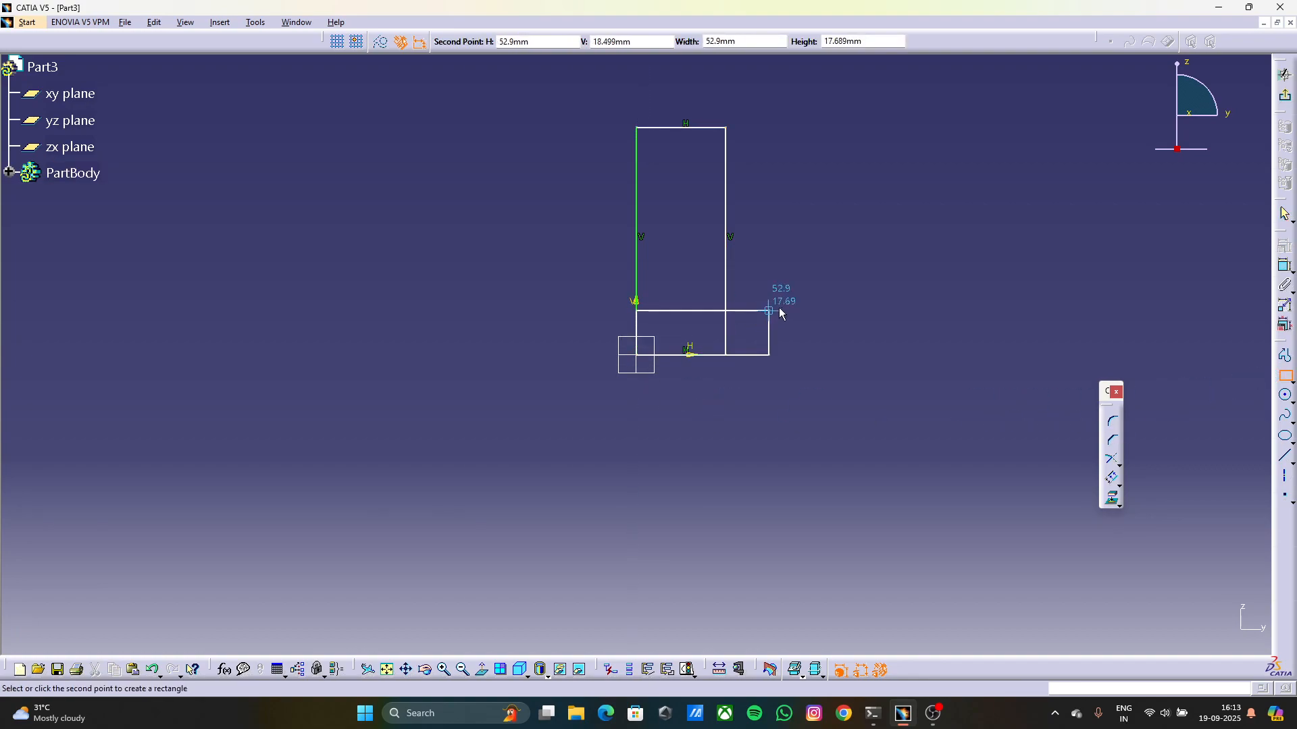
{"action": "left_click", "coordinate": [906, 289]}
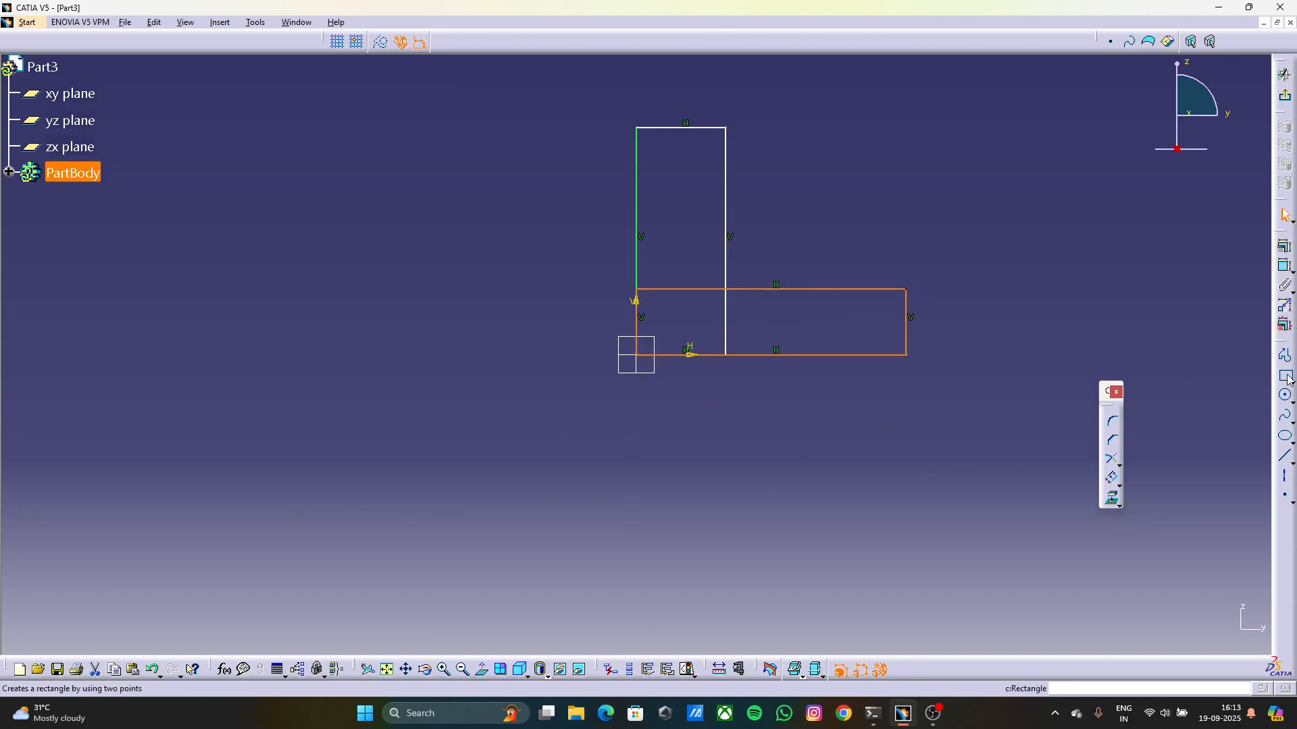
Quick Trim the two inner segments where the rectangles overlap to leave an L-shaped outline
{"action": "left_click", "coordinate": [1117, 463]}
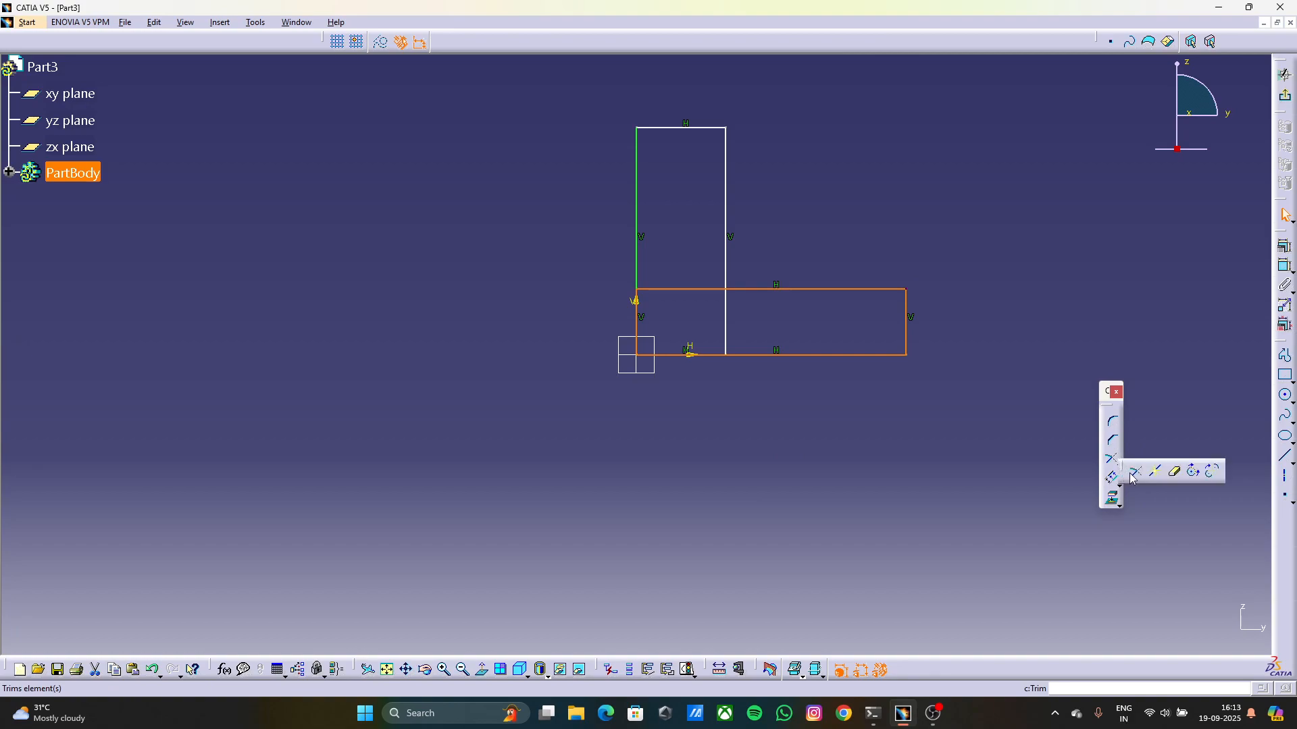
{"action": "left_click", "coordinate": [1173, 469]}
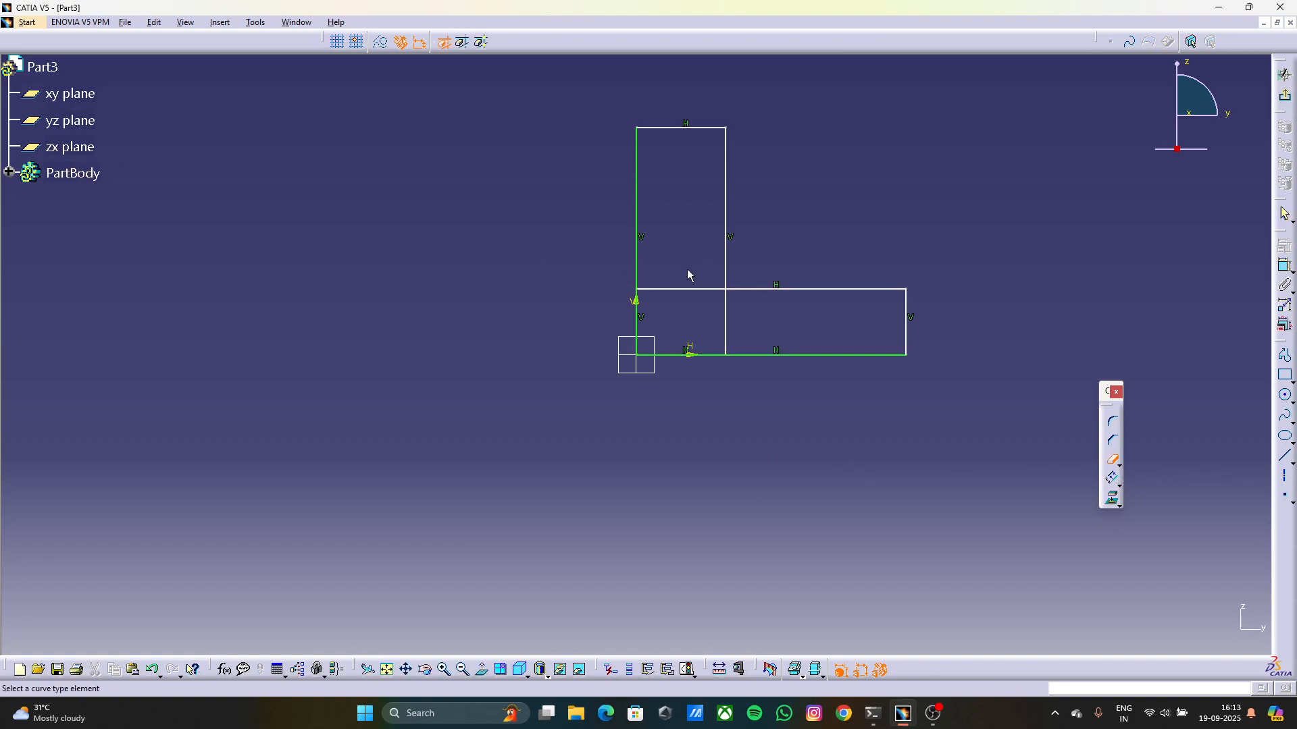
{"action": "left_click", "coordinate": [683, 289]}
{"action": "left_click", "coordinate": [731, 324]}
Constrain the length of the L-profile's base edge to 100 mm
{"action": "left_click", "coordinate": [1283, 263]}
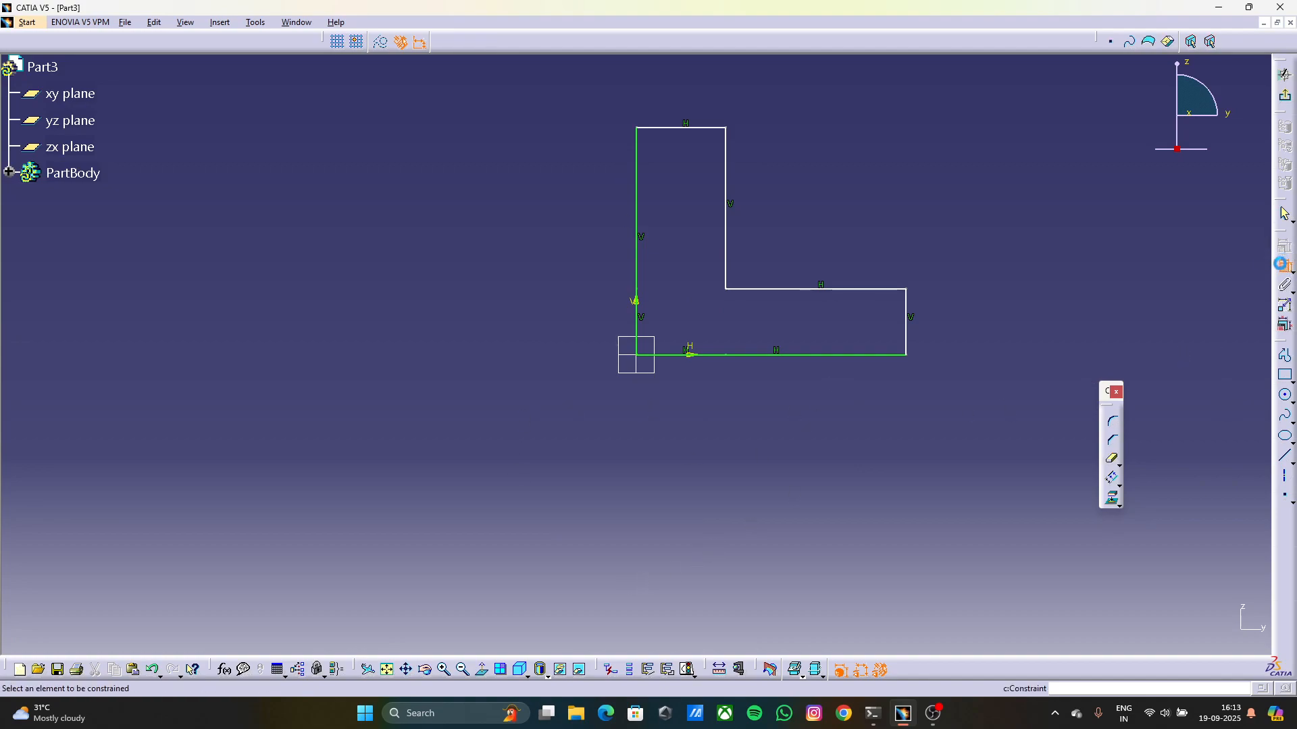
{"action": "left_click", "coordinate": [822, 357]}
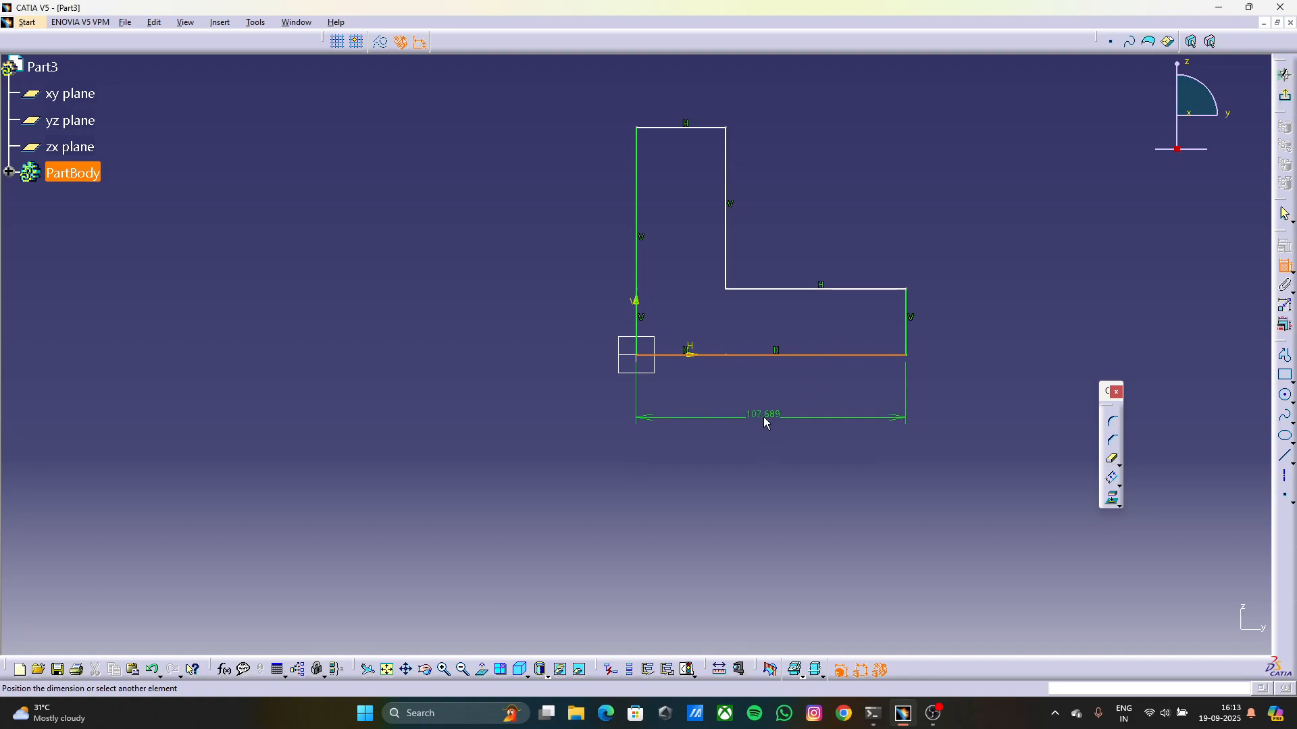
{"action": "left_click", "coordinate": [766, 421]}
{"action": "double_click", "coordinate": [772, 419]}
{"action": "type", "text": "100"}
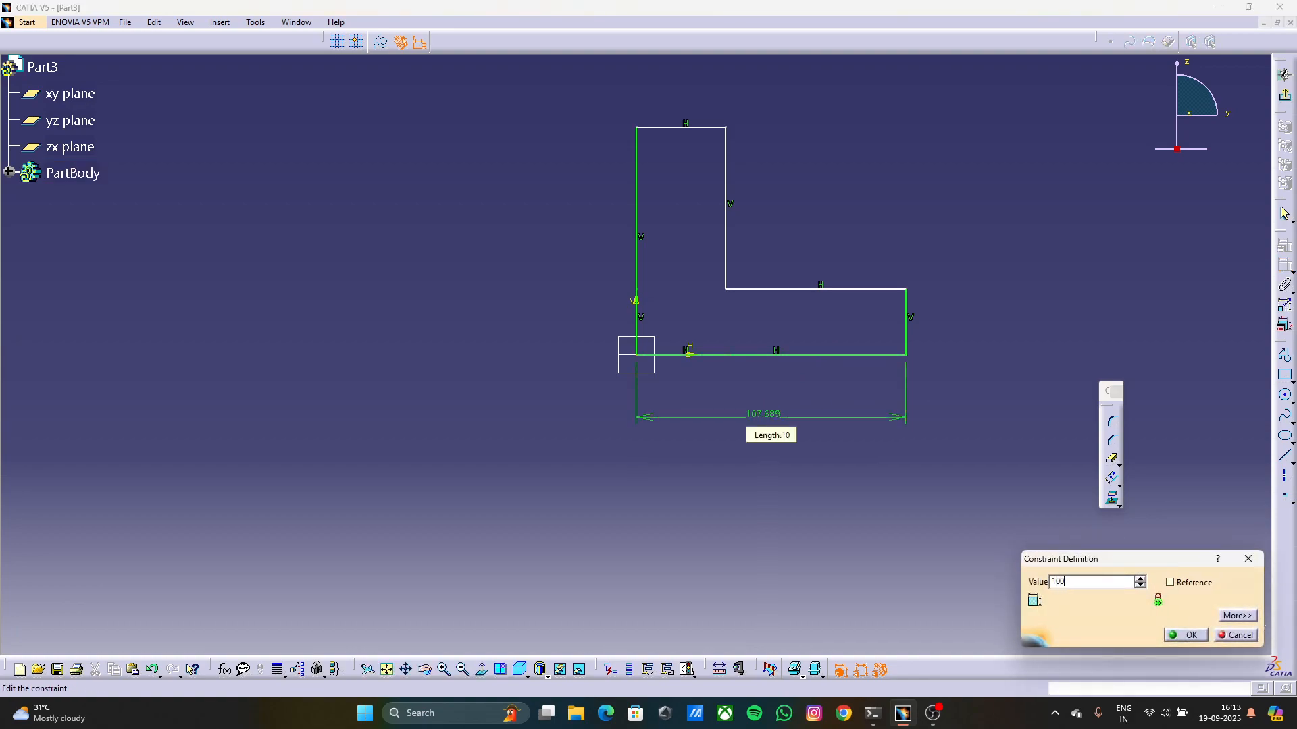
{"action": "key", "text": "Return"}
Constrain the short vertical end edge of the horizontal leg to 25 mm
{"action": "left_click", "coordinate": [887, 330]}
{"action": "left_click", "coordinate": [967, 324]}
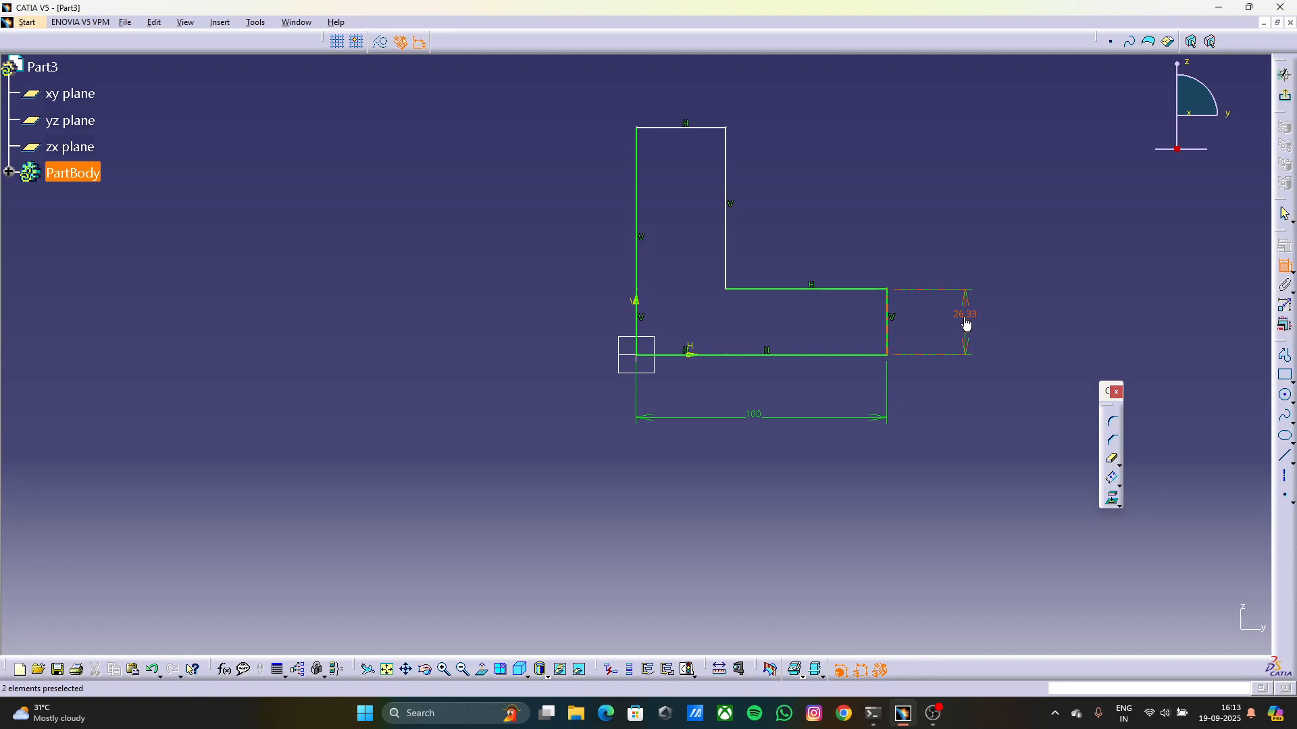
{"action": "double_click", "coordinate": [966, 323]}
{"action": "type", "text": "25"}
{"action": "key", "text": "Return"}
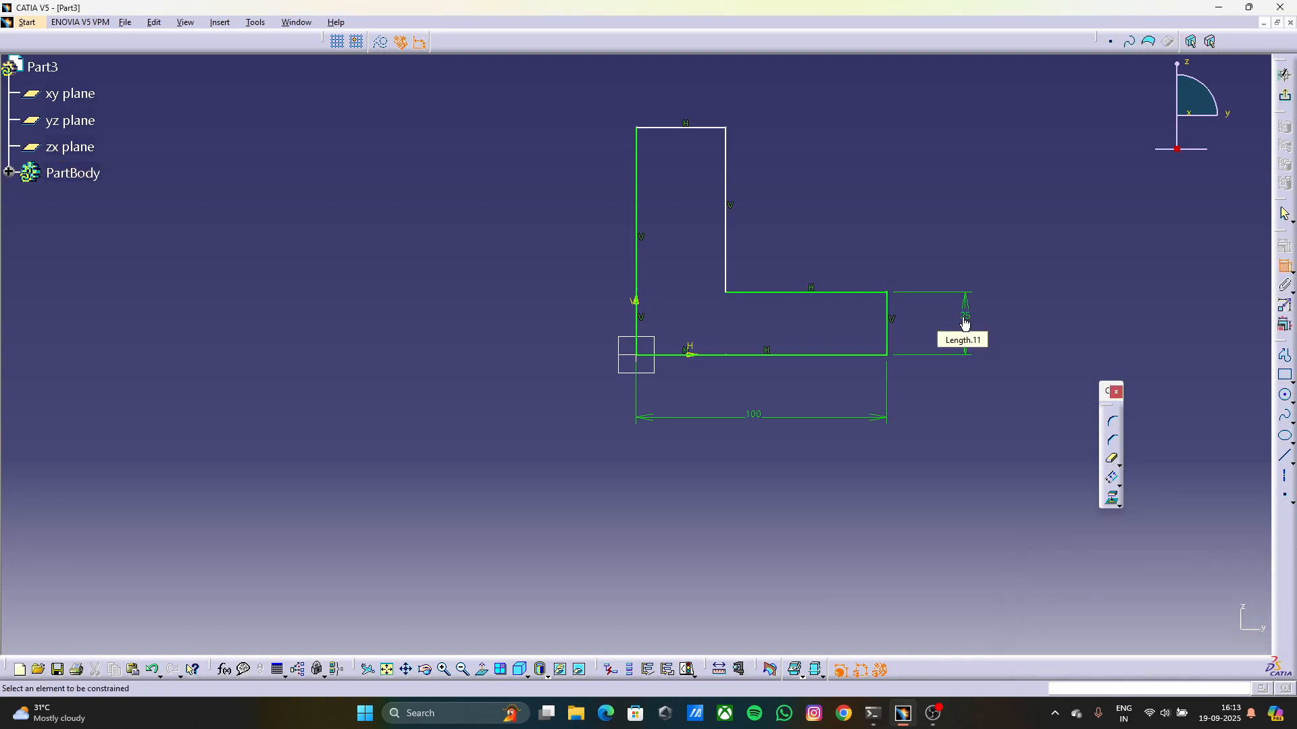
Constrain the upper edge of the vertical leg to a width of 25 mm
{"action": "left_click", "coordinate": [677, 128]}
{"action": "left_click", "coordinate": [675, 102]}
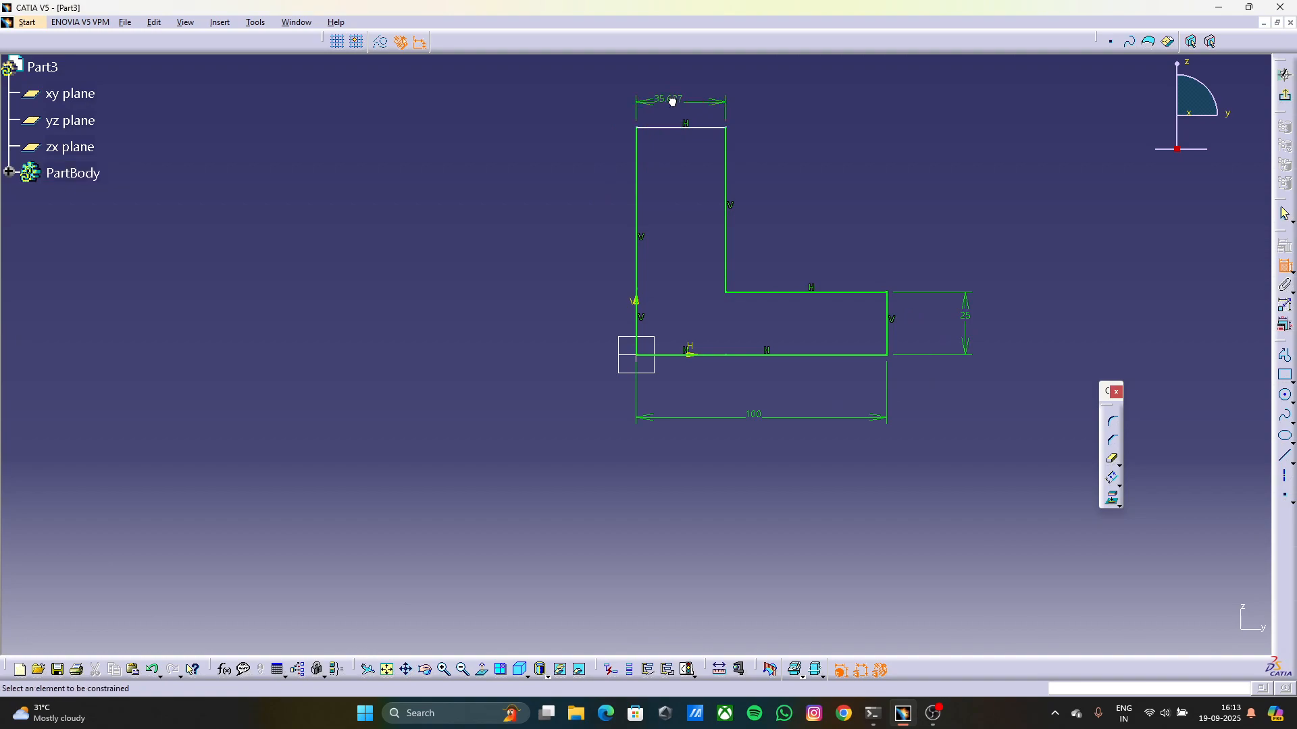
{"action": "double_click", "coordinate": [679, 101]}
{"action": "type", "text": "25"}
{"action": "key", "text": "Return"}
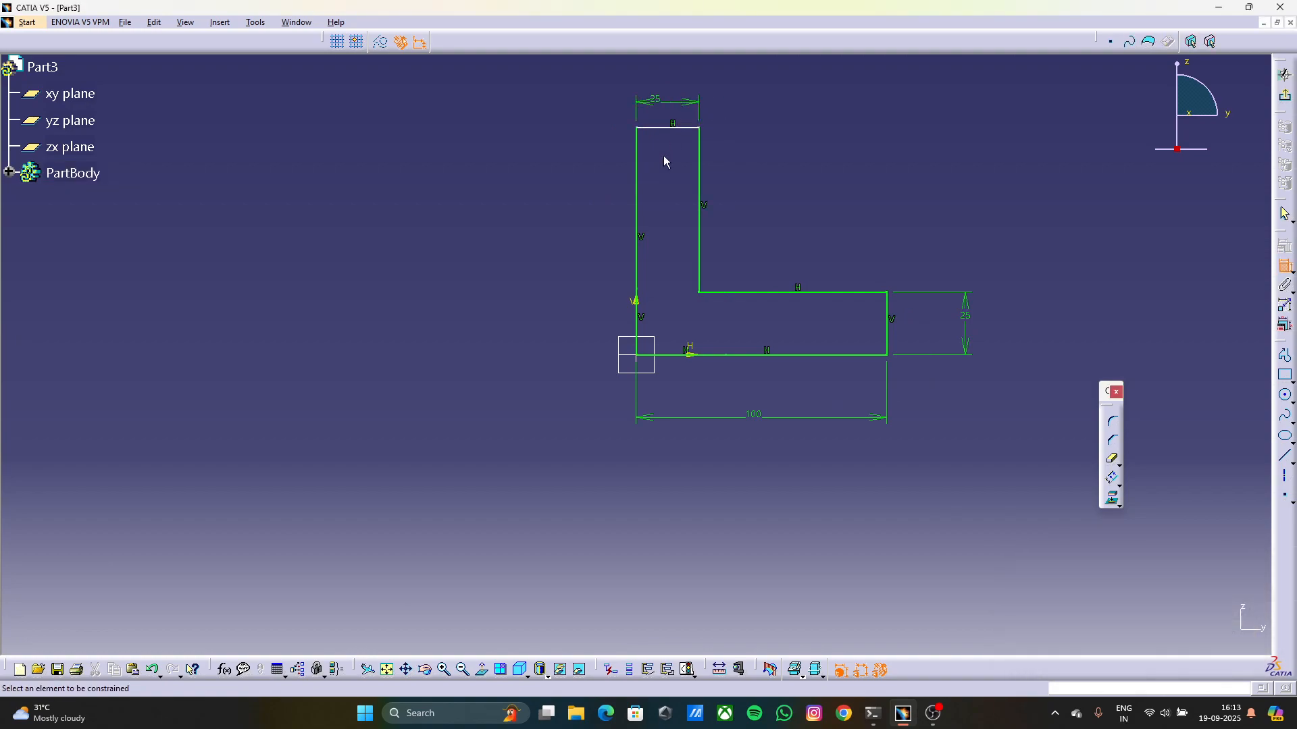
Constrain the overall height between the L-profile's upper edge and its base edge to 100 mm
{"action": "left_click", "coordinate": [659, 129]}
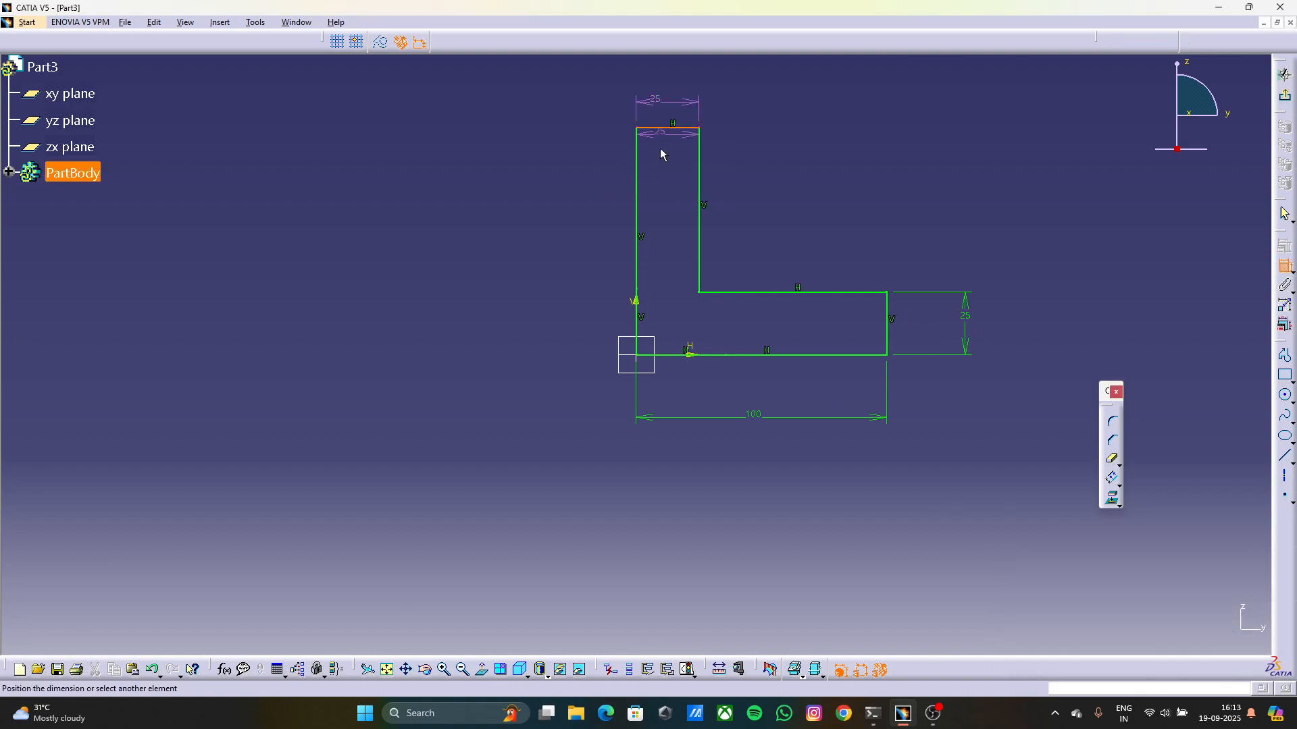
{"action": "left_click", "coordinate": [662, 355]}
{"action": "left_click", "coordinate": [478, 269]}
{"action": "double_click", "coordinate": [478, 270]}
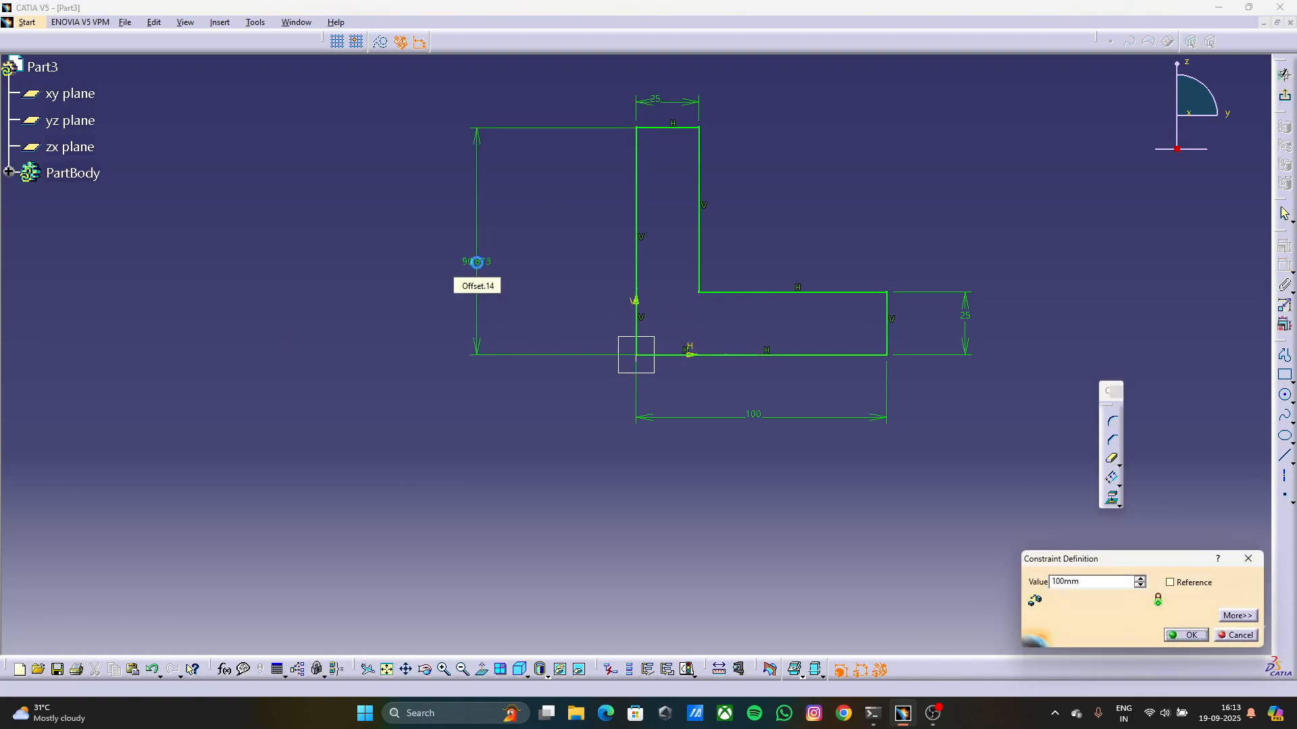
{"action": "key", "text": "Return"}
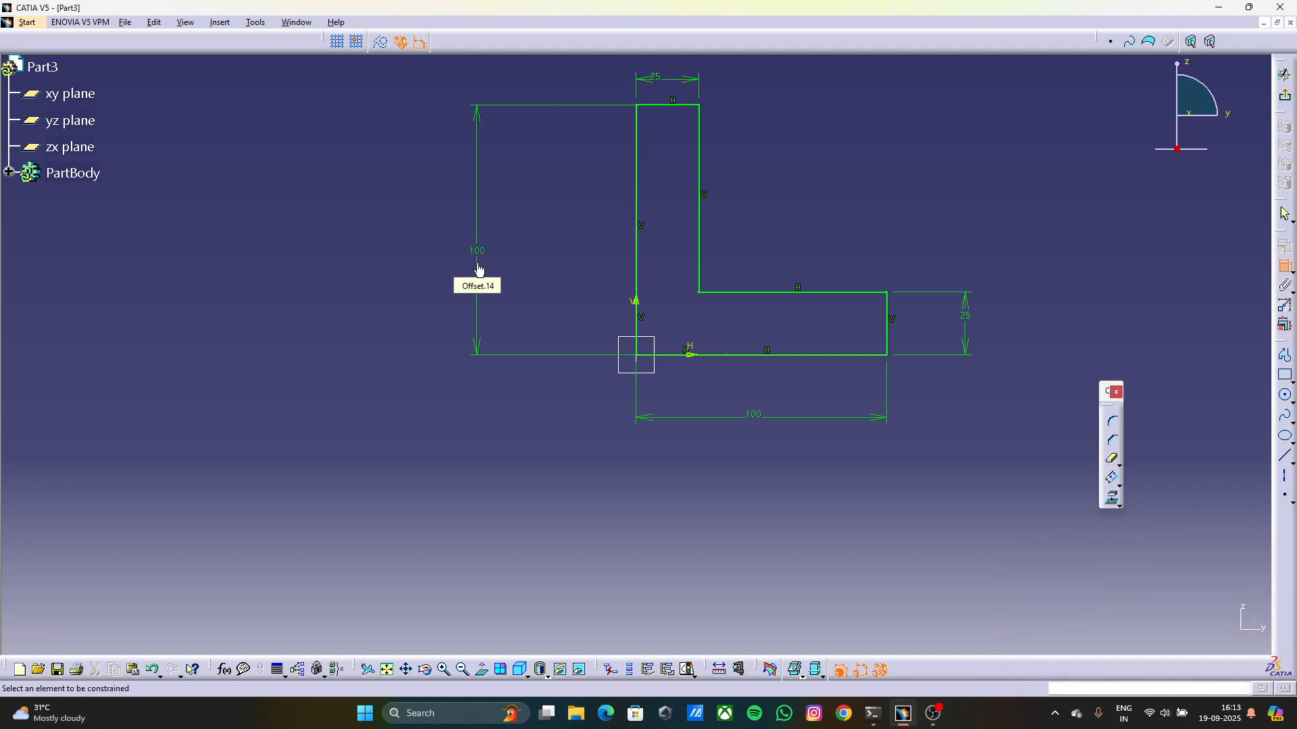
Exit the sketch and try to pad the L-shaped profile, choosing to use the sketch anyway
{"action": "left_click", "coordinate": [1283, 99]}
{"action": "left_click", "coordinate": [1144, 197]}
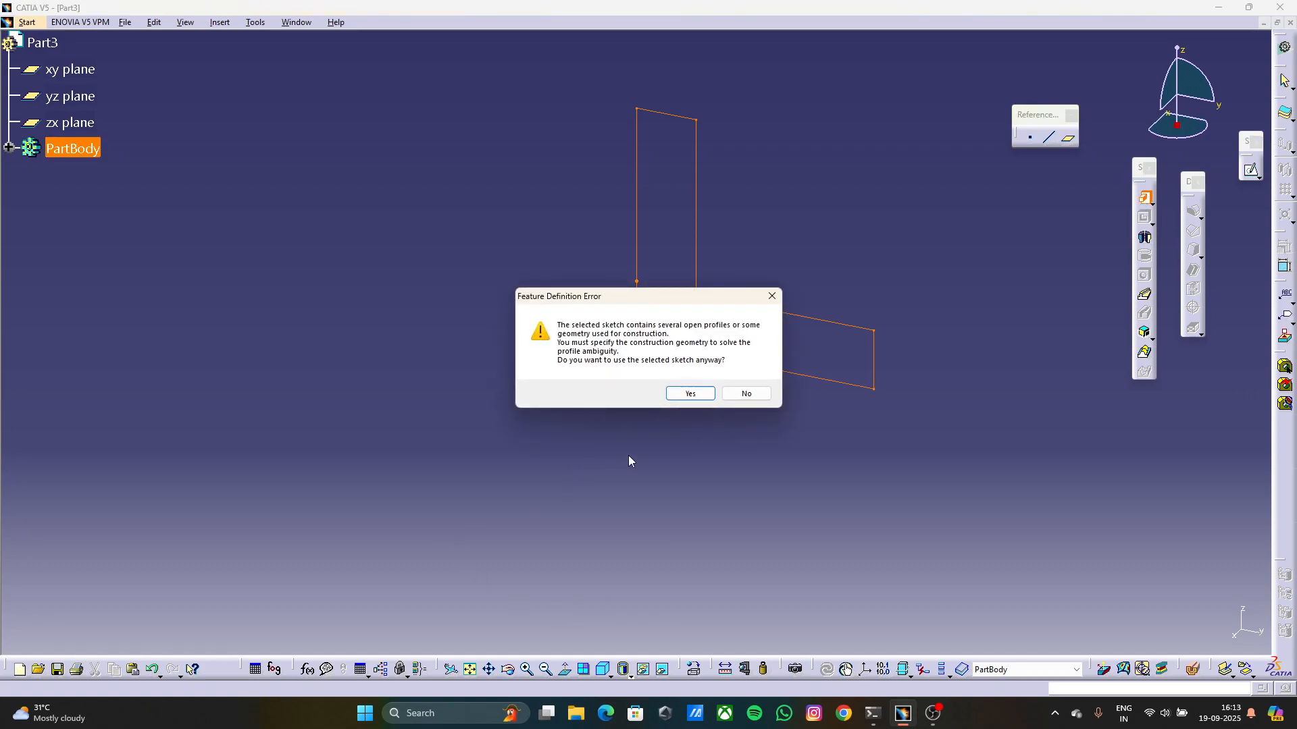
{"action": "left_click", "coordinate": [687, 393]}
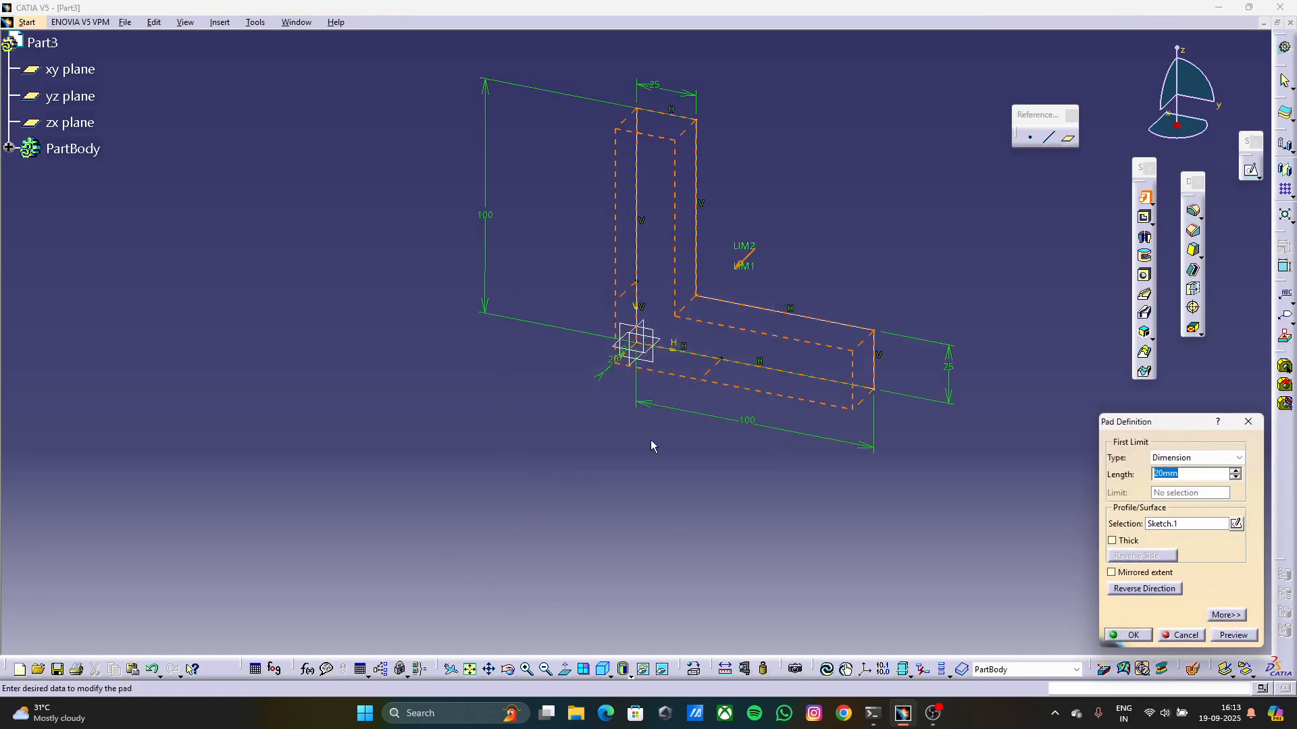
{"action": "key", "text": "Escape"}
Reopen the L-profile sketch for editing and start Sketch Analysis on its geometry
{"action": "mouse_move", "coordinate": [702, 386]}
{"action": "middle_mouse_down", "text": "ctrl"}
{"action": "mouse_move", "coordinate": [668, 128]}
{"action": "mouse_move", "coordinate": [712, 393]}
{"action": "middle_mouse_up", "text": "ctrl"}
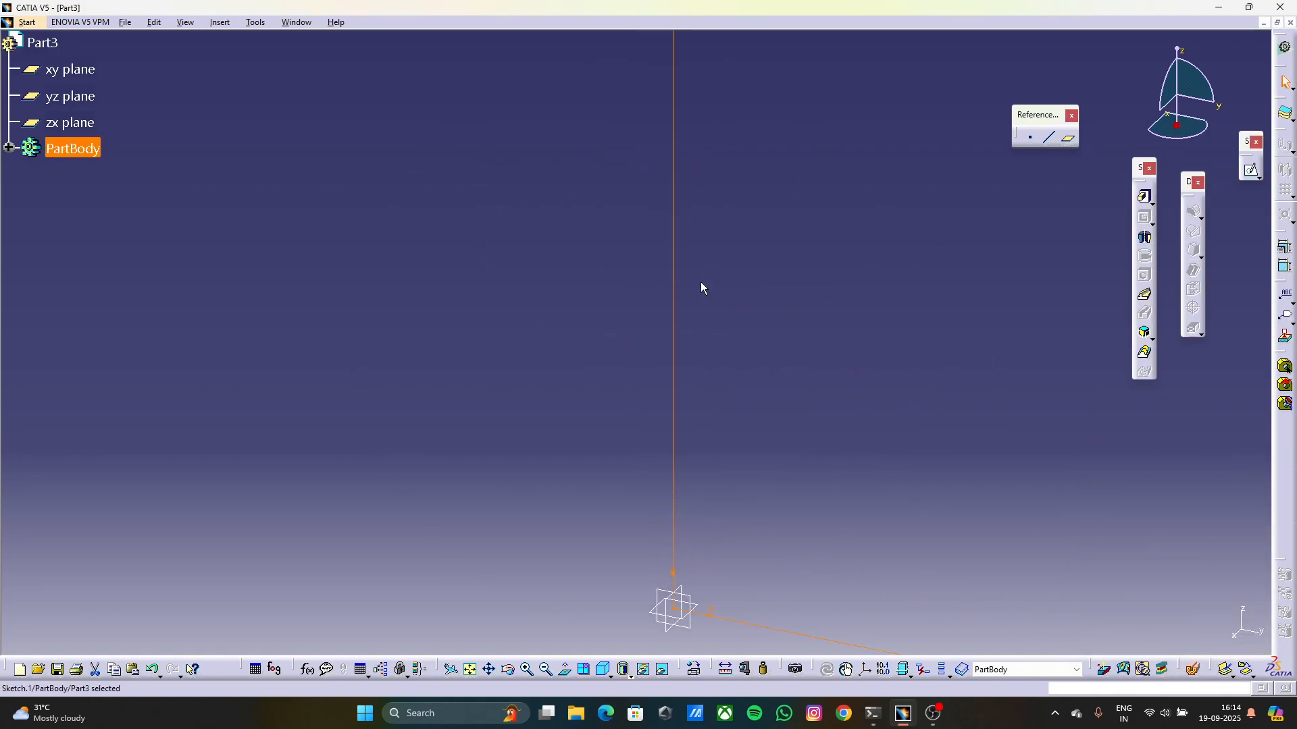
{"action": "left_click", "coordinate": [704, 225]}
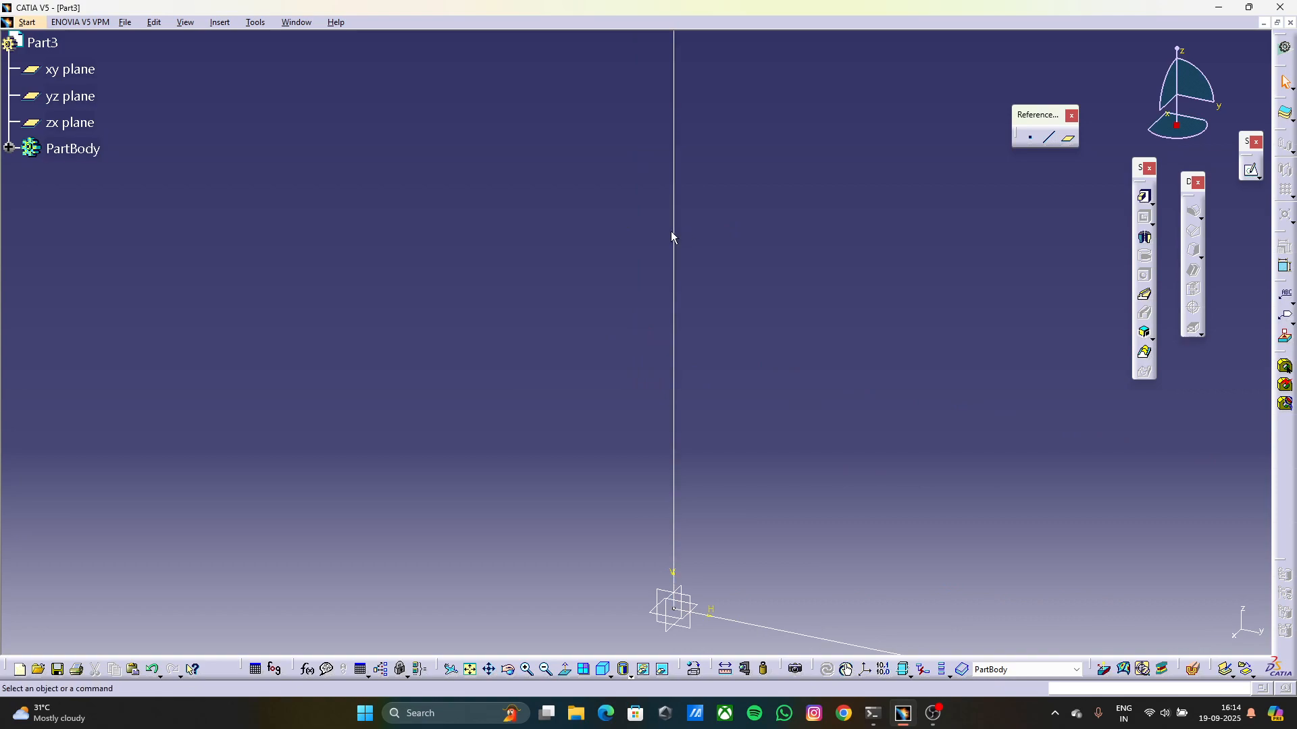
{"action": "double_click", "coordinate": [674, 232]}
{"action": "middle_click_drag", "start_coordinate": [706, 243], "coordinate": [739, 434]}
{"action": "middle_click_drag", "start_coordinate": [683, 192], "coordinate": [682, 312]}
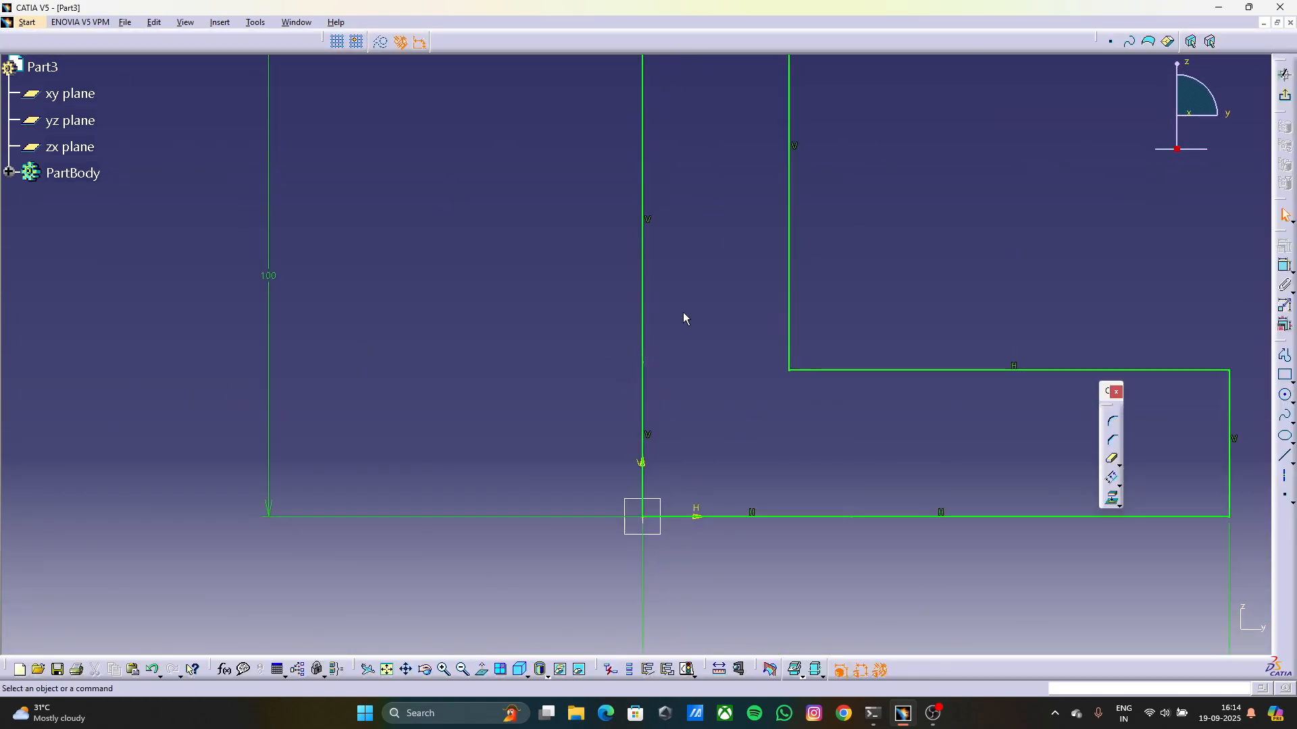
{"action": "middle_click_drag", "start_coordinate": [630, 197], "coordinate": [602, 354]}
{"action": "left_click", "coordinate": [268, 23]}
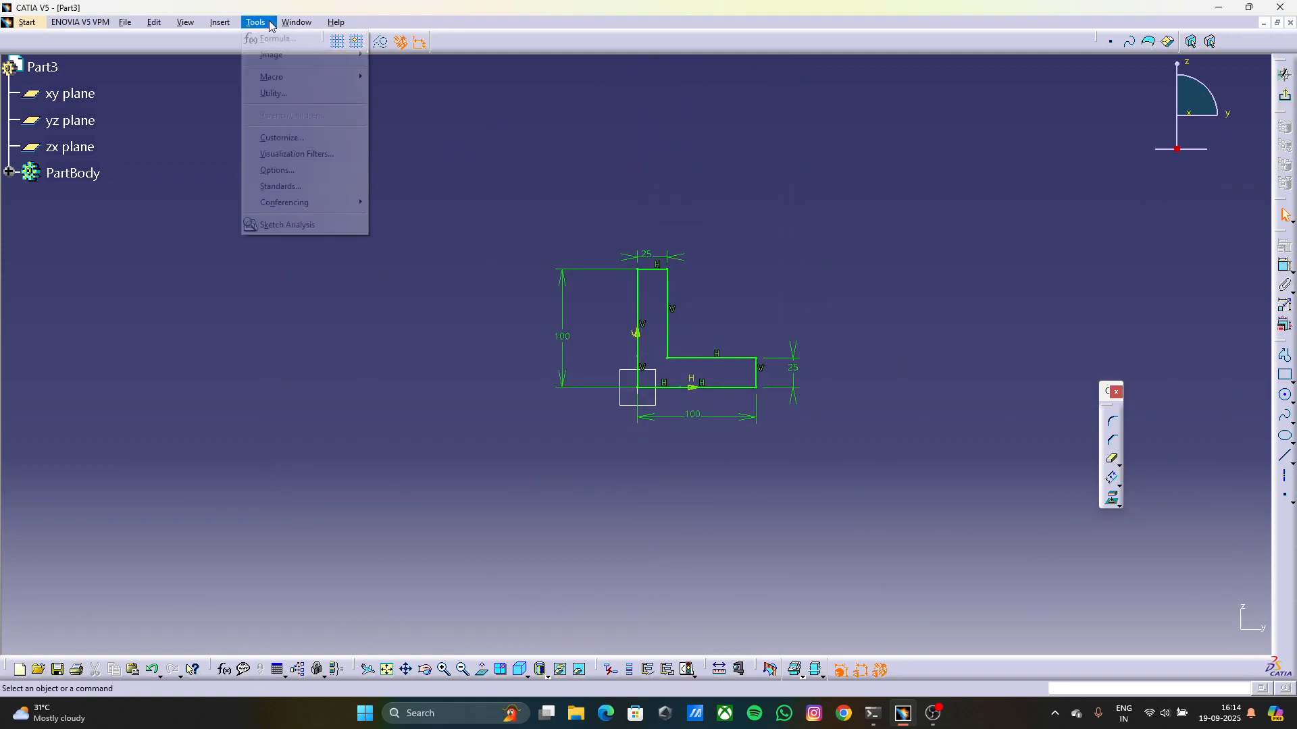
{"action": "left_click", "coordinate": [304, 226]}
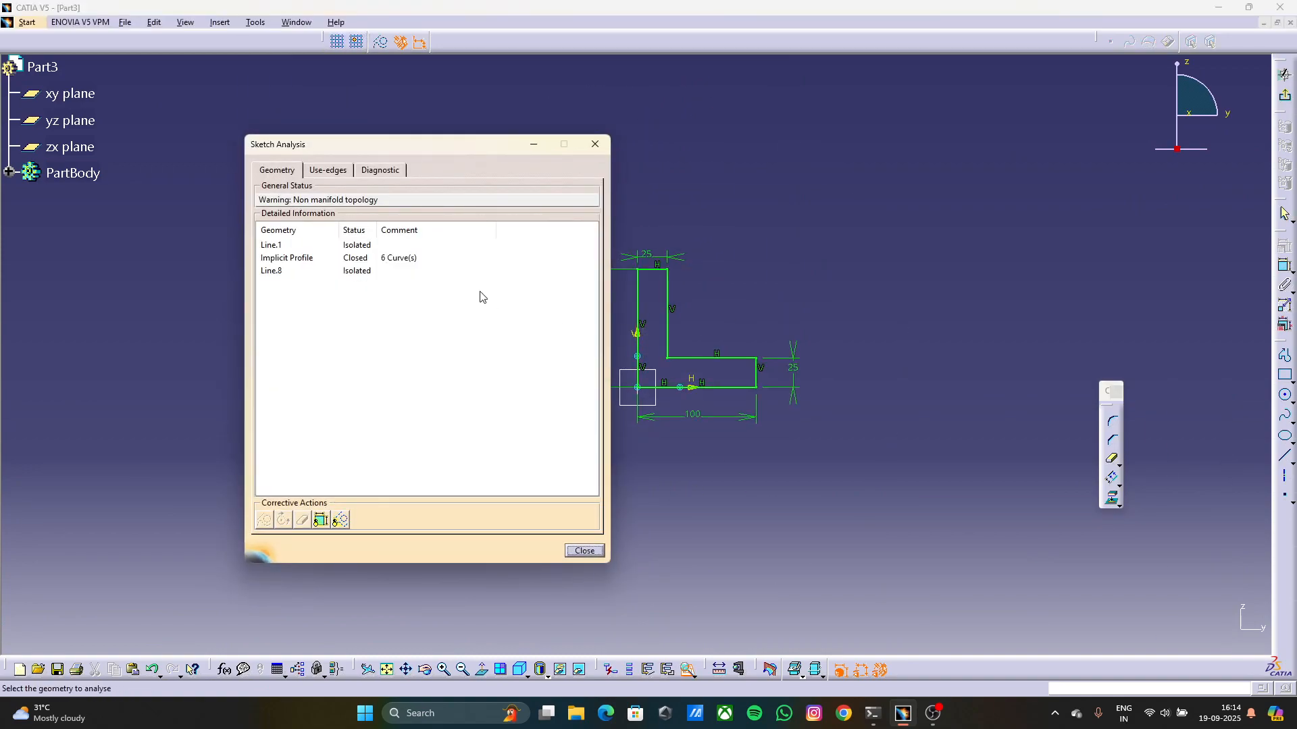
Examine the first isolated line and the implicit profile in the Sketch Analysis results to locate them in the sketch
{"action": "mouse_move", "coordinate": [699, 398]}
{"action": "middle_mouse_down"}
{"action": "mouse_move", "coordinate": [689, 408]}
{"action": "mouse_move", "coordinate": [684, 337]}
{"action": "middle_mouse_up"}
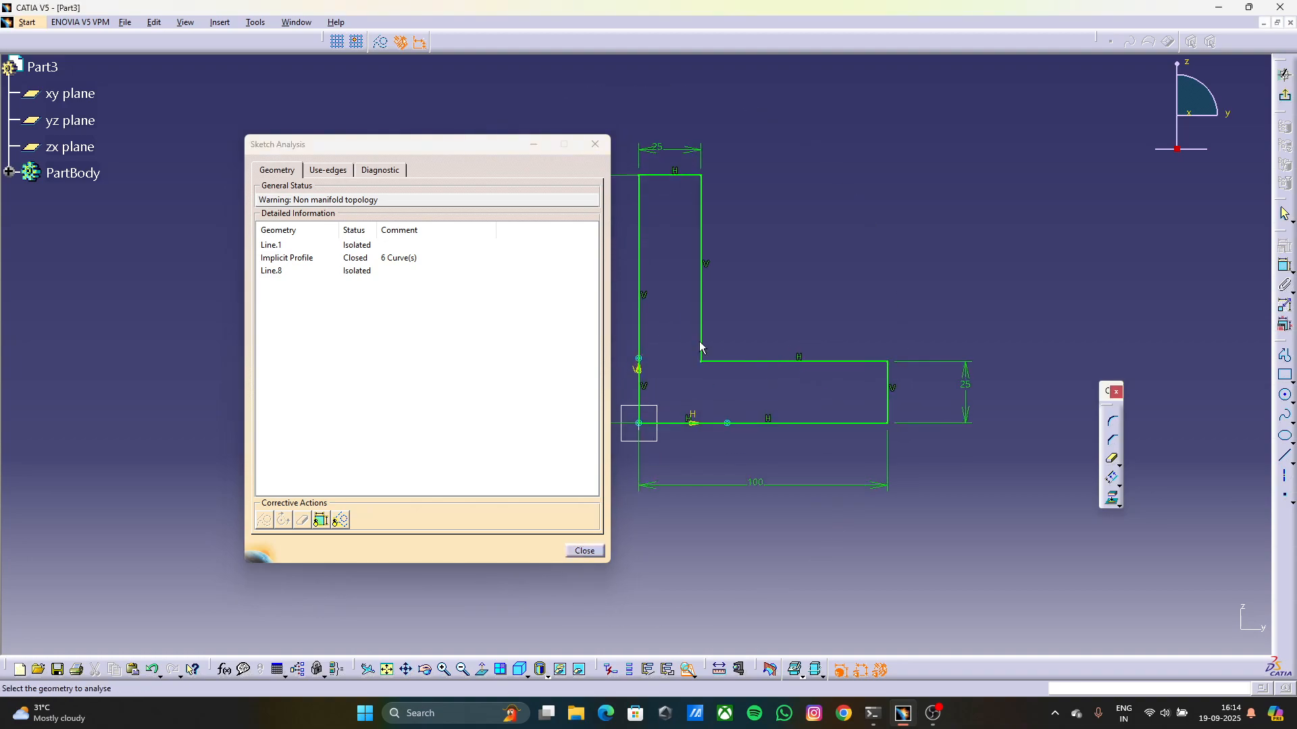
{"action": "mouse_move", "coordinate": [729, 383]}
{"action": "middle_mouse_down"}
{"action": "mouse_move", "coordinate": [716, 365]}
{"action": "mouse_move", "coordinate": [620, 419]}
{"action": "middle_mouse_up"}
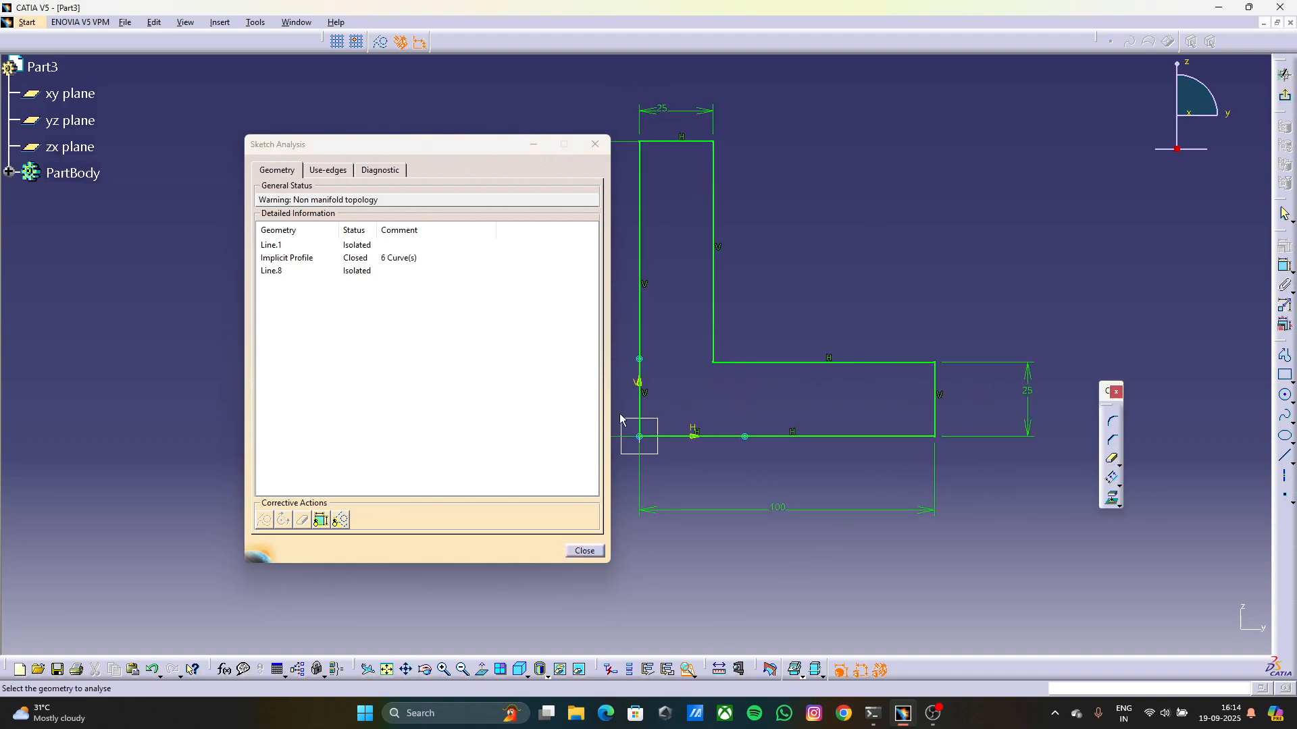
{"action": "left_click", "coordinate": [381, 248]}
{"action": "left_click", "coordinate": [383, 260]}
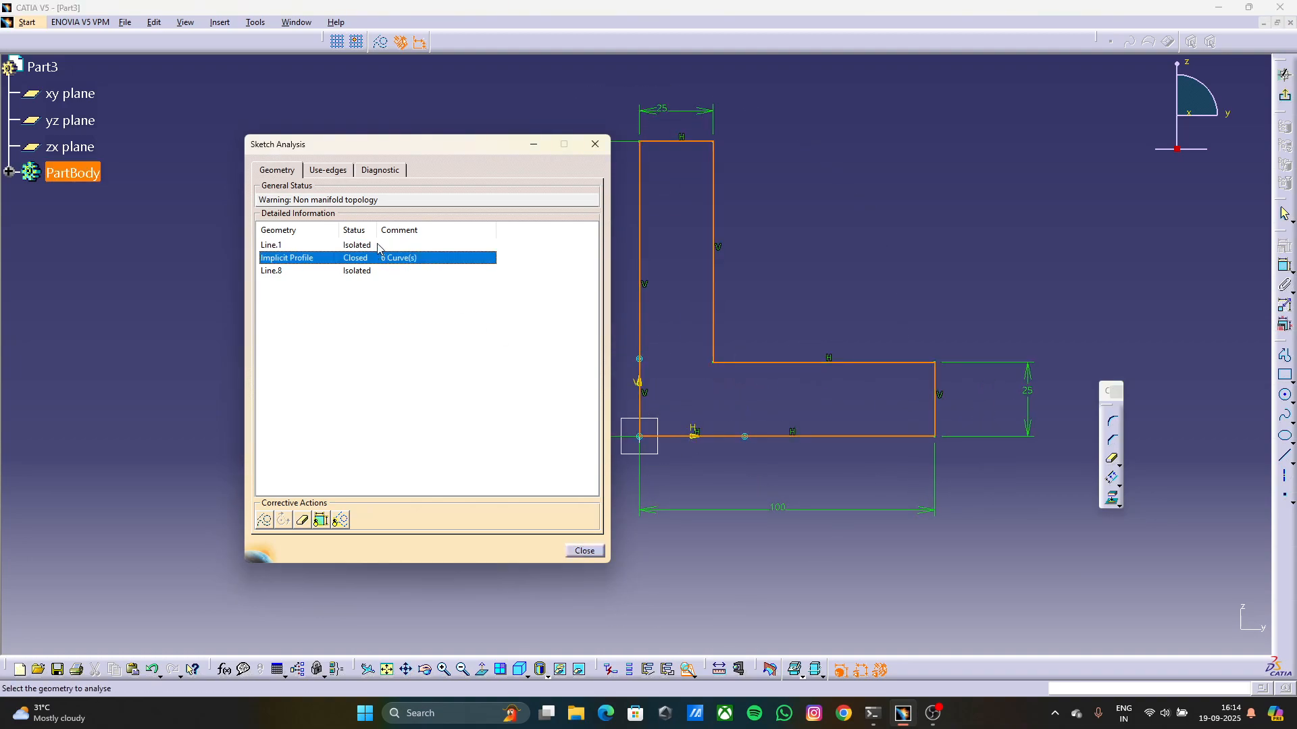
{"action": "left_click", "coordinate": [379, 246]}
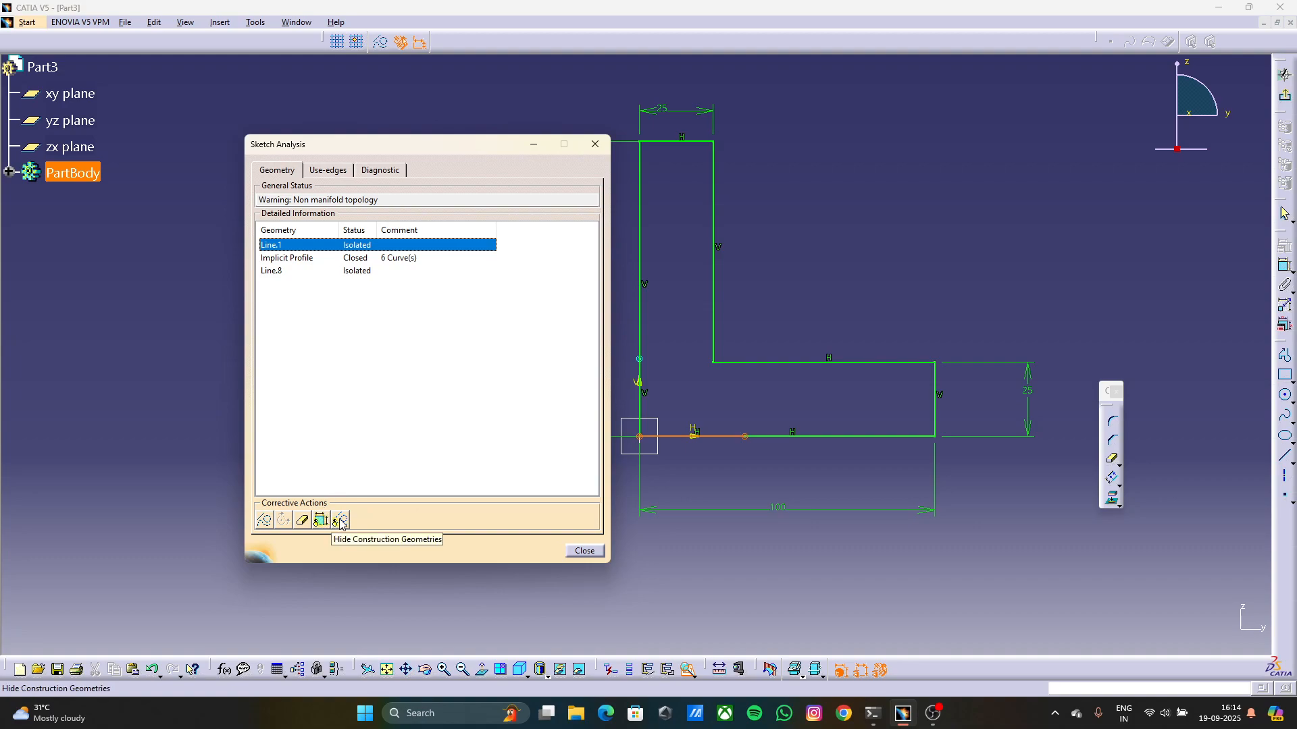
{"action": "key", "text": "Escape"}
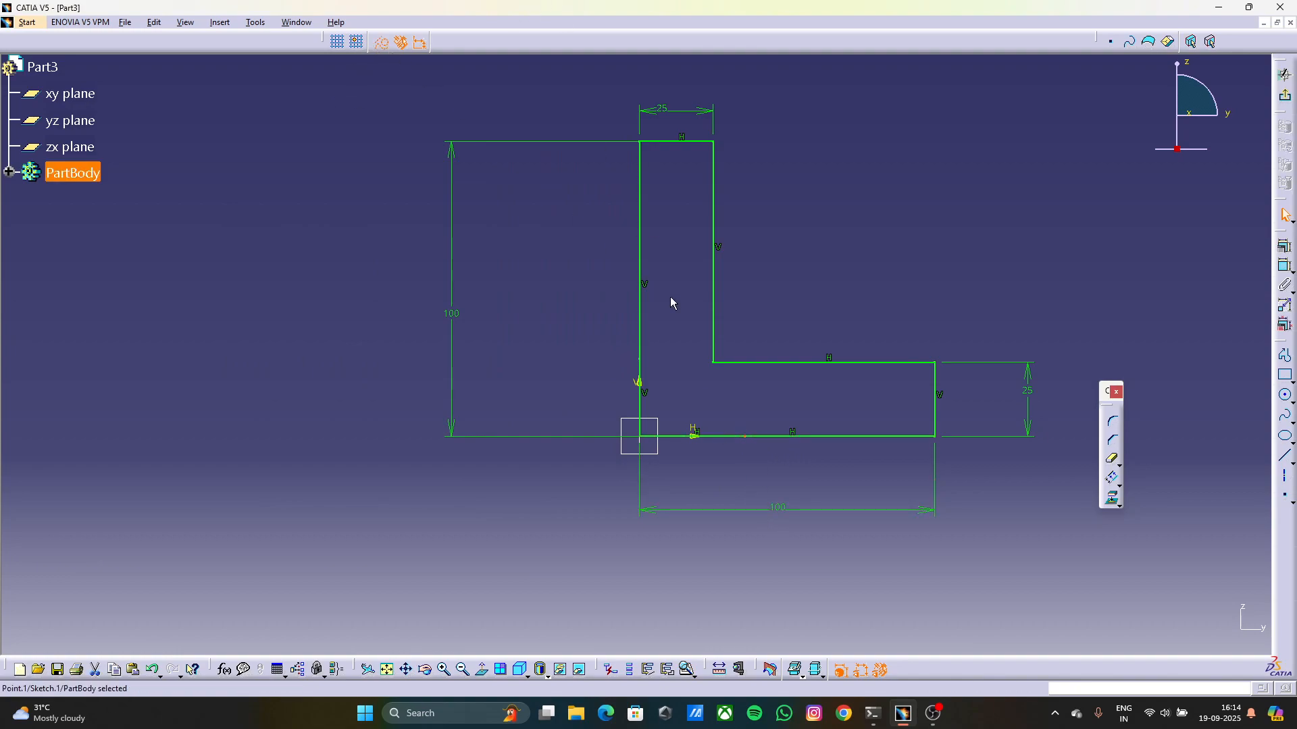
Delete the two short redundant lines overlapping the L-profile's base and outer vertical edges near the origin
{"action": "key", "text": "Delete"}
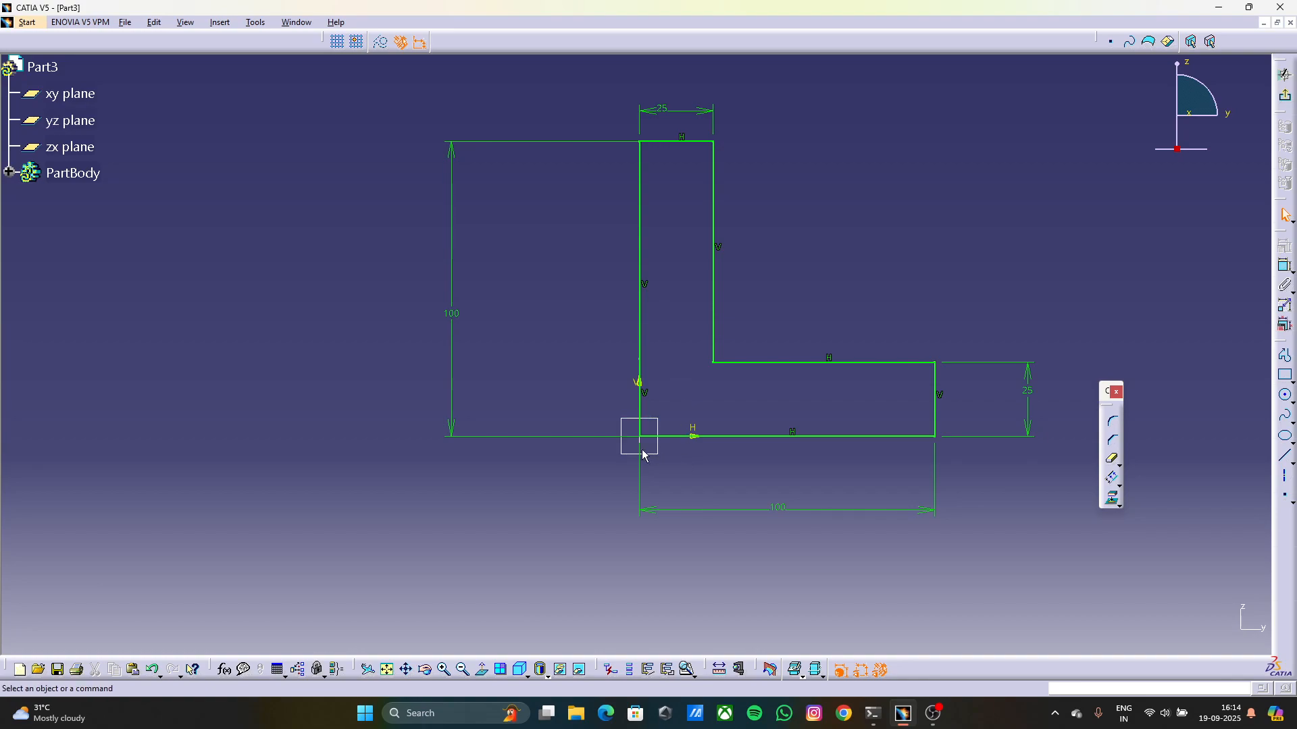
{"action": "left_click", "coordinate": [640, 383]}
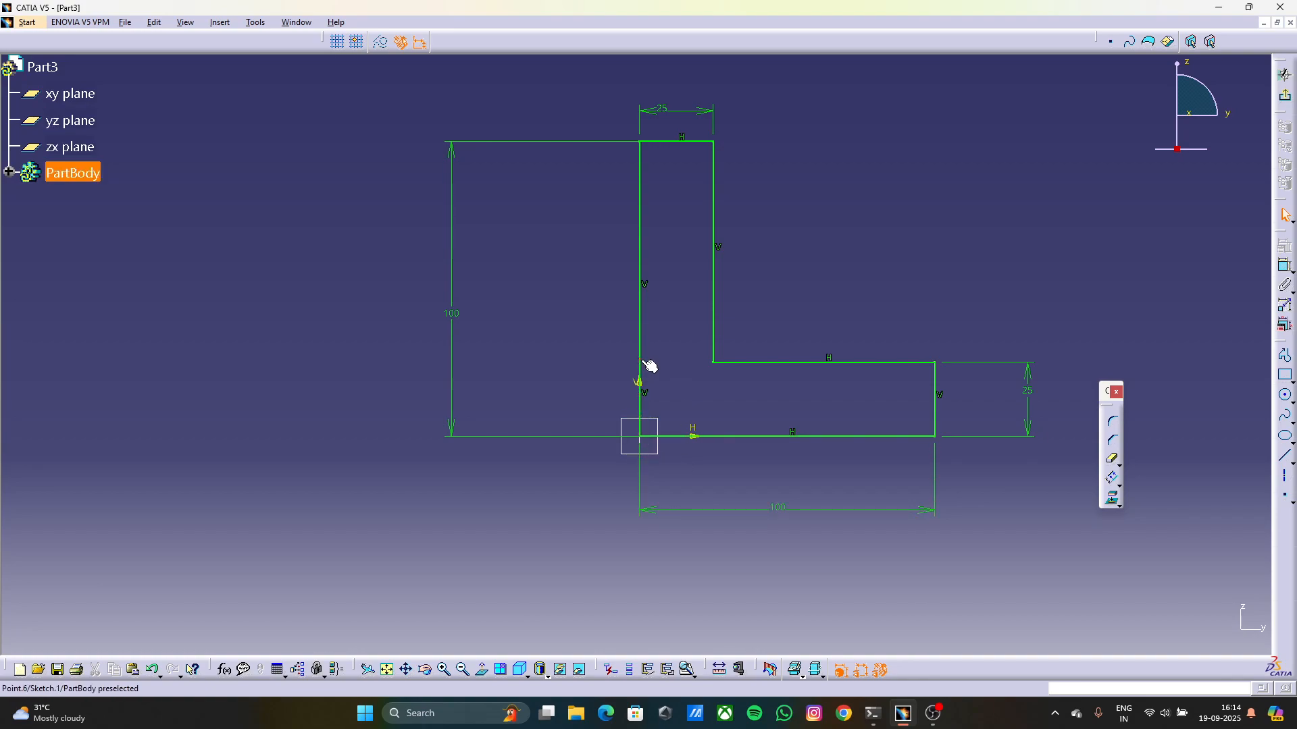
{"action": "left_click", "coordinate": [674, 438]}
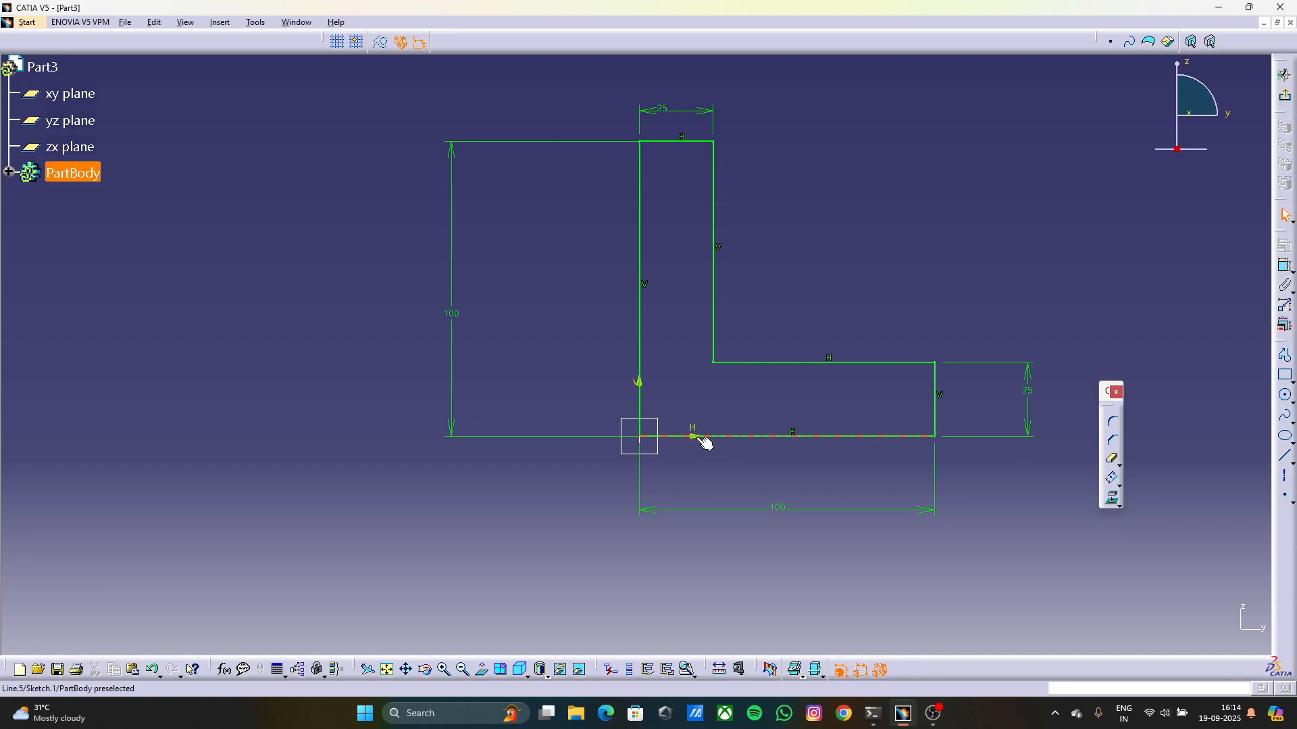
{"action": "left_click", "coordinate": [713, 363]}
{"action": "key", "text": "Delete"}
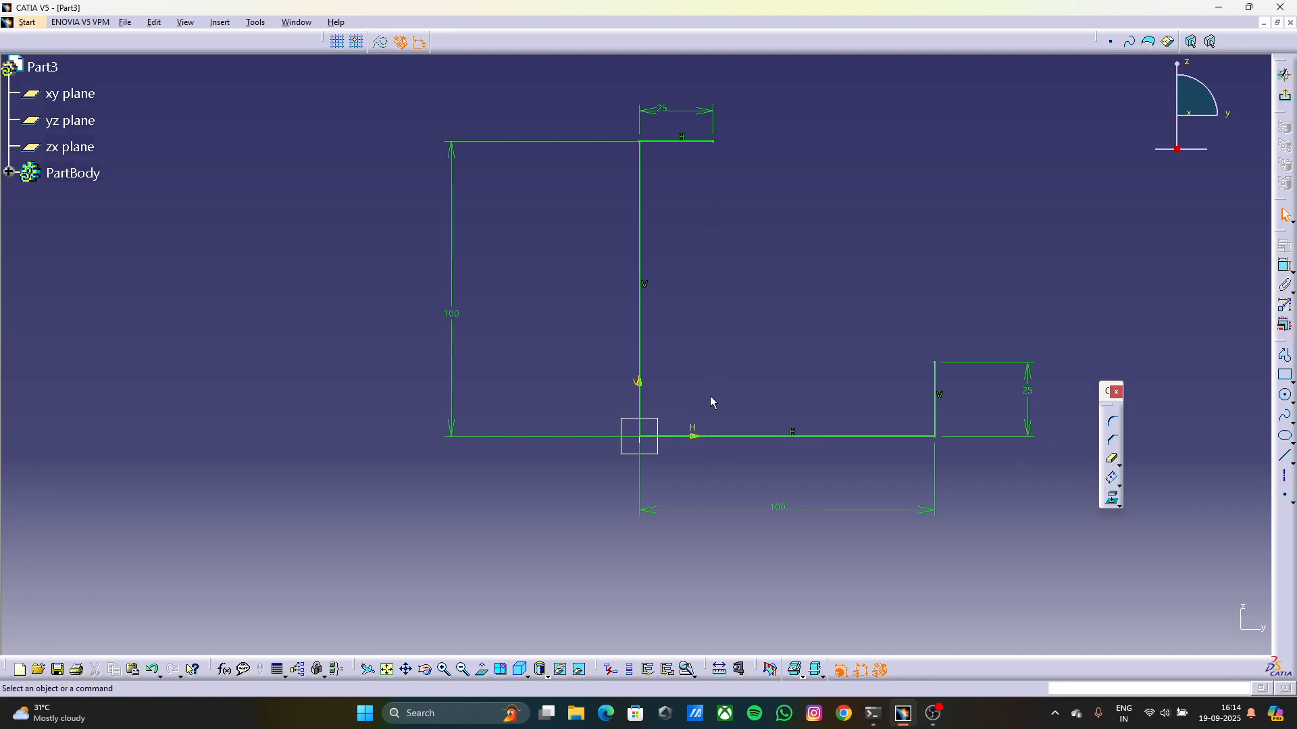
{"action": "key", "text": "ctrl+z"}
Rerun Sketch Analysis to check the status of the cleaned-up L-profile
{"action": "middle_click_drag", "start_coordinate": [831, 241], "coordinate": [850, 300]}
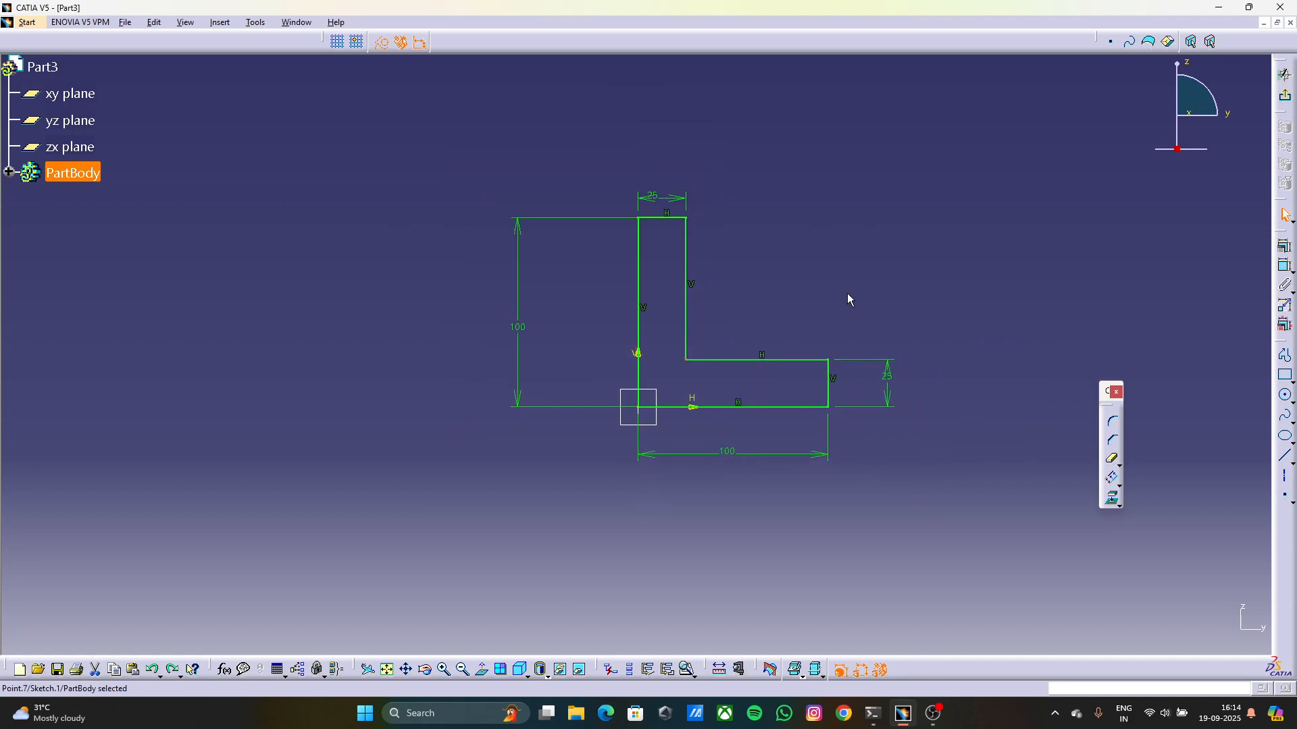
{"action": "left_click", "coordinate": [262, 25]}
{"action": "left_click", "coordinate": [325, 223]}
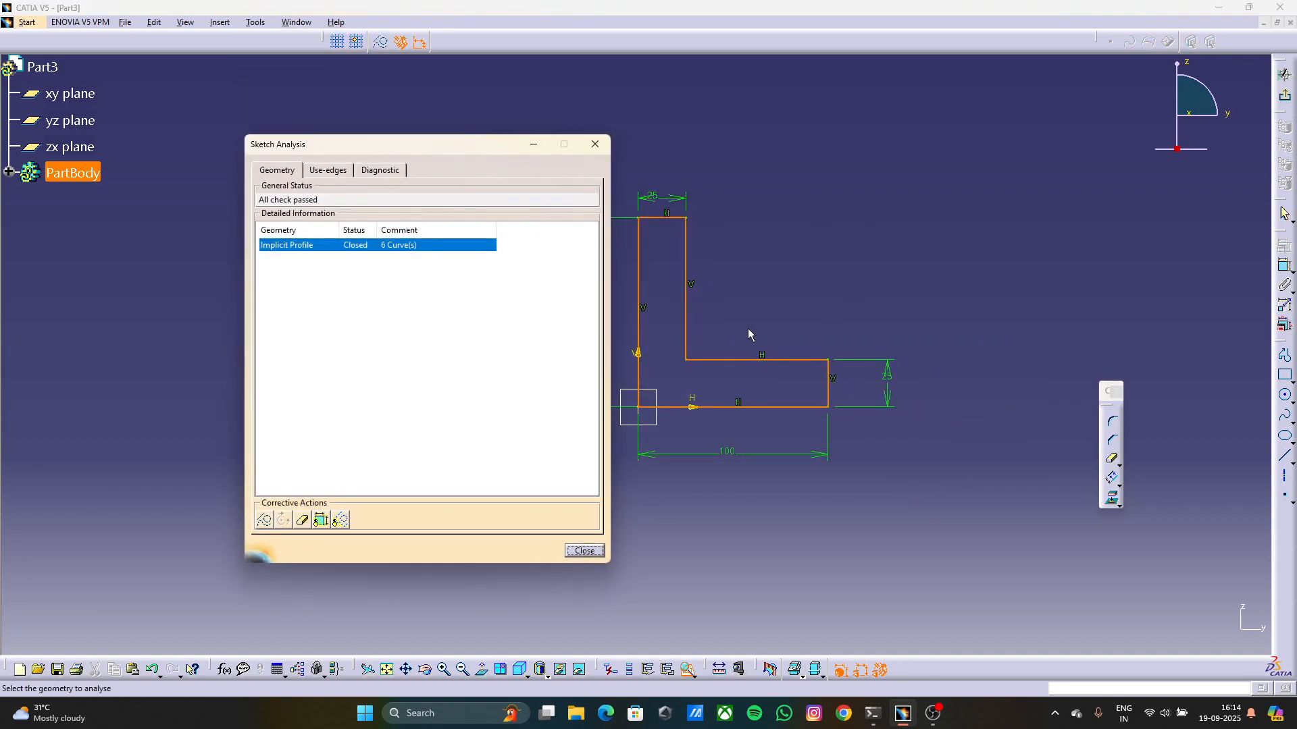
{"action": "left_click", "coordinate": [594, 144]}
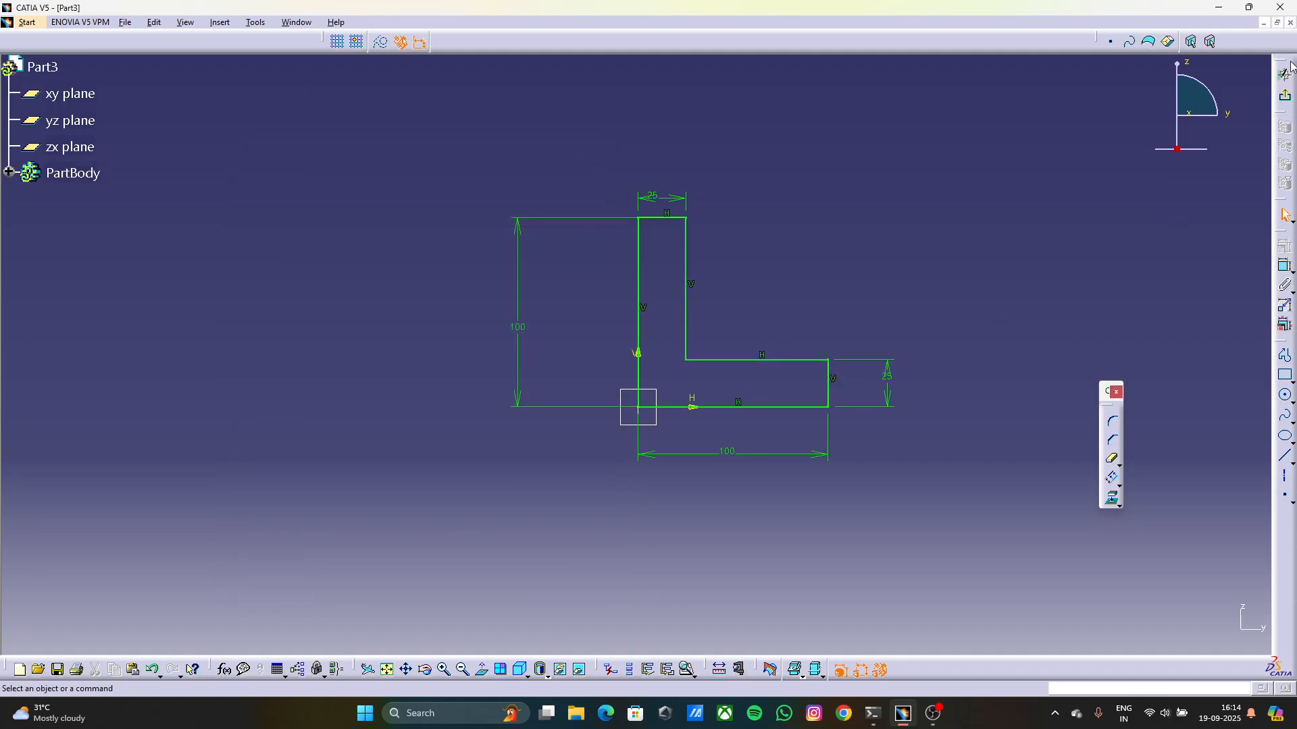
Exit the sketch and pad the L-shaped profile to a length of 50 mm
{"action": "left_click", "coordinate": [1285, 96]}
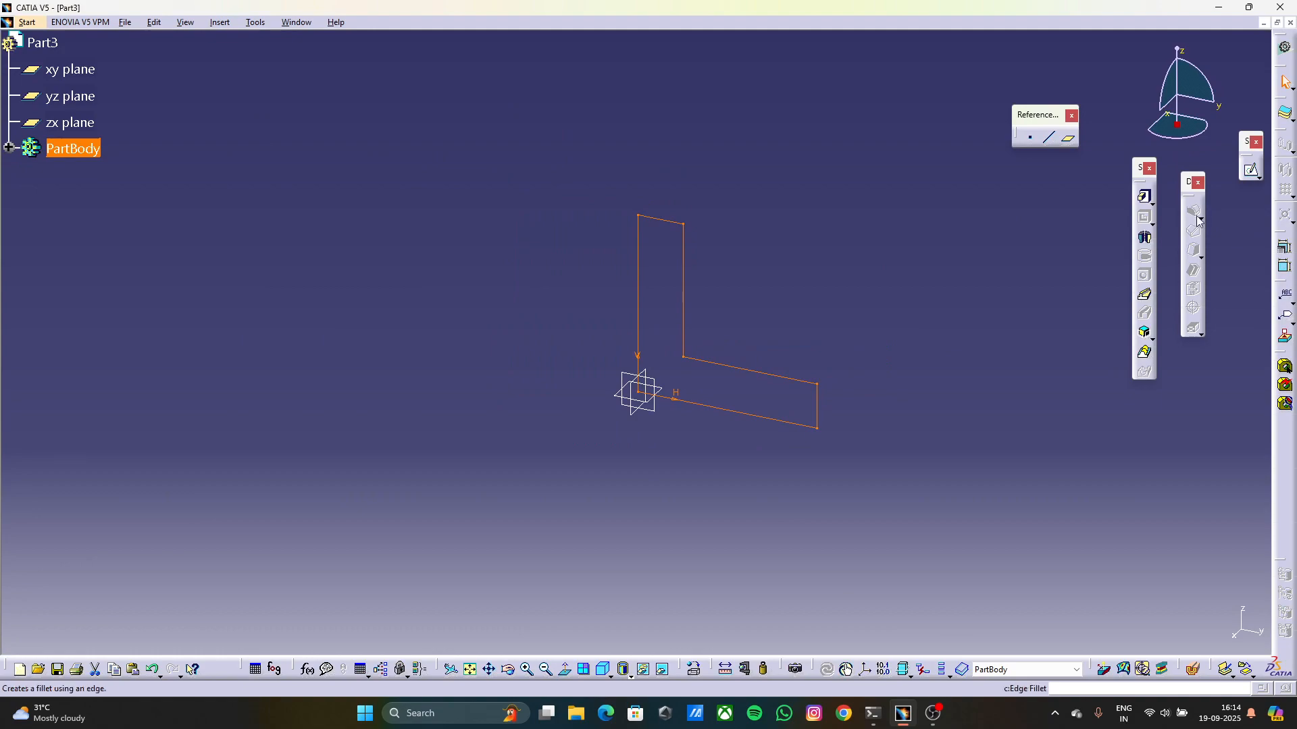
{"action": "left_click", "coordinate": [1144, 196]}
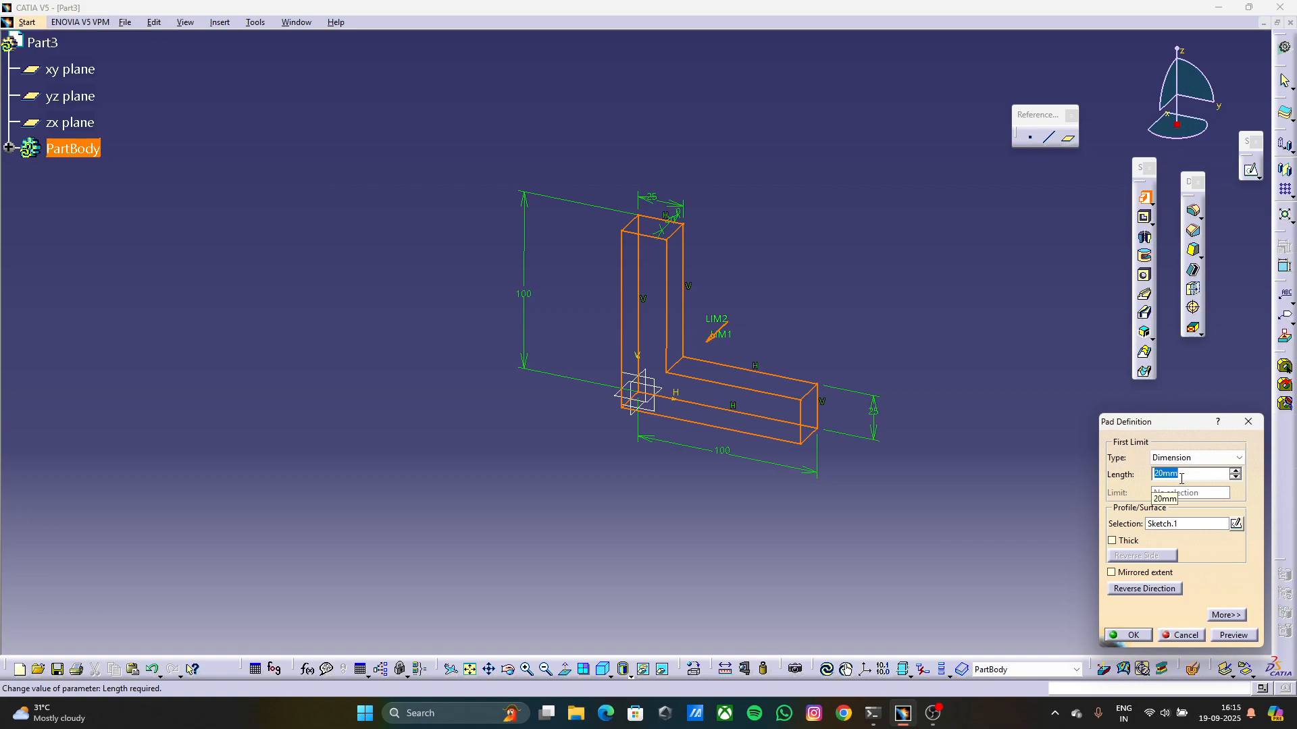
{"action": "type", "text": "50"}
{"action": "key", "text": "Return"}
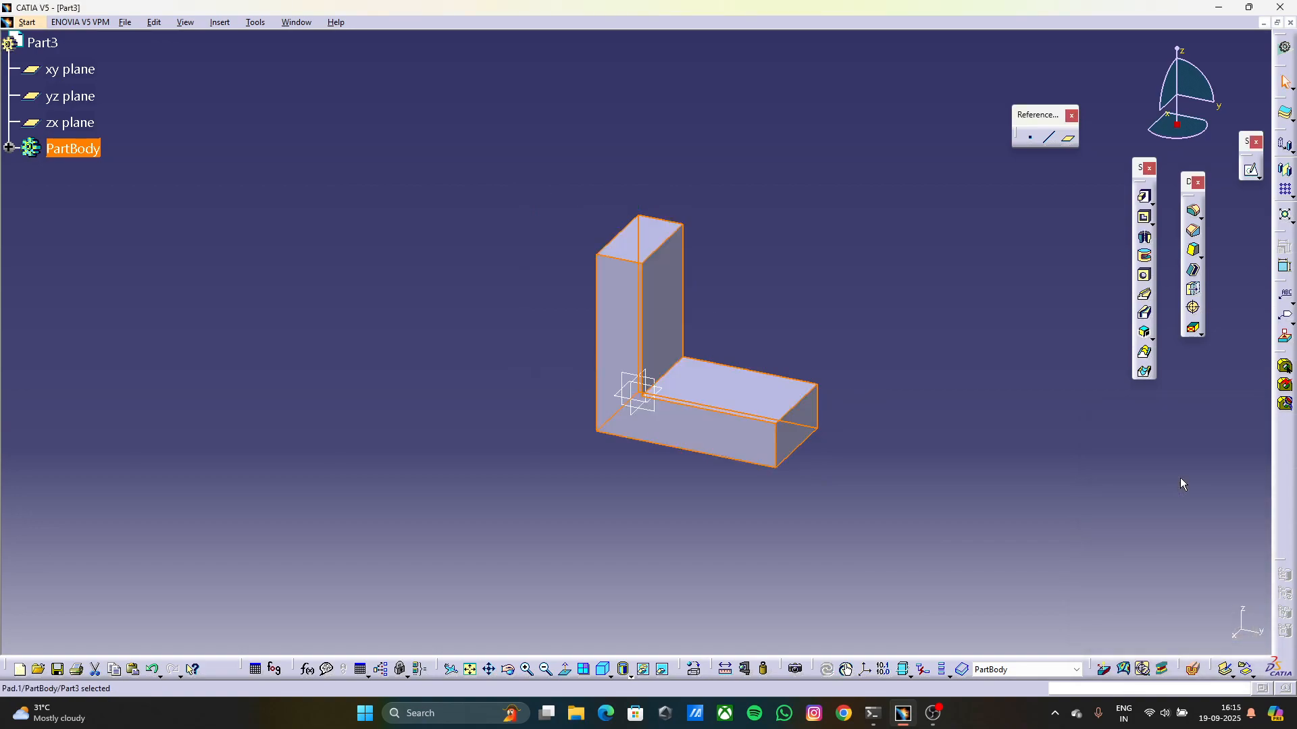
Edit the L-shaped pad and set its length to 100 mm
{"action": "double_click", "coordinate": [724, 430]}
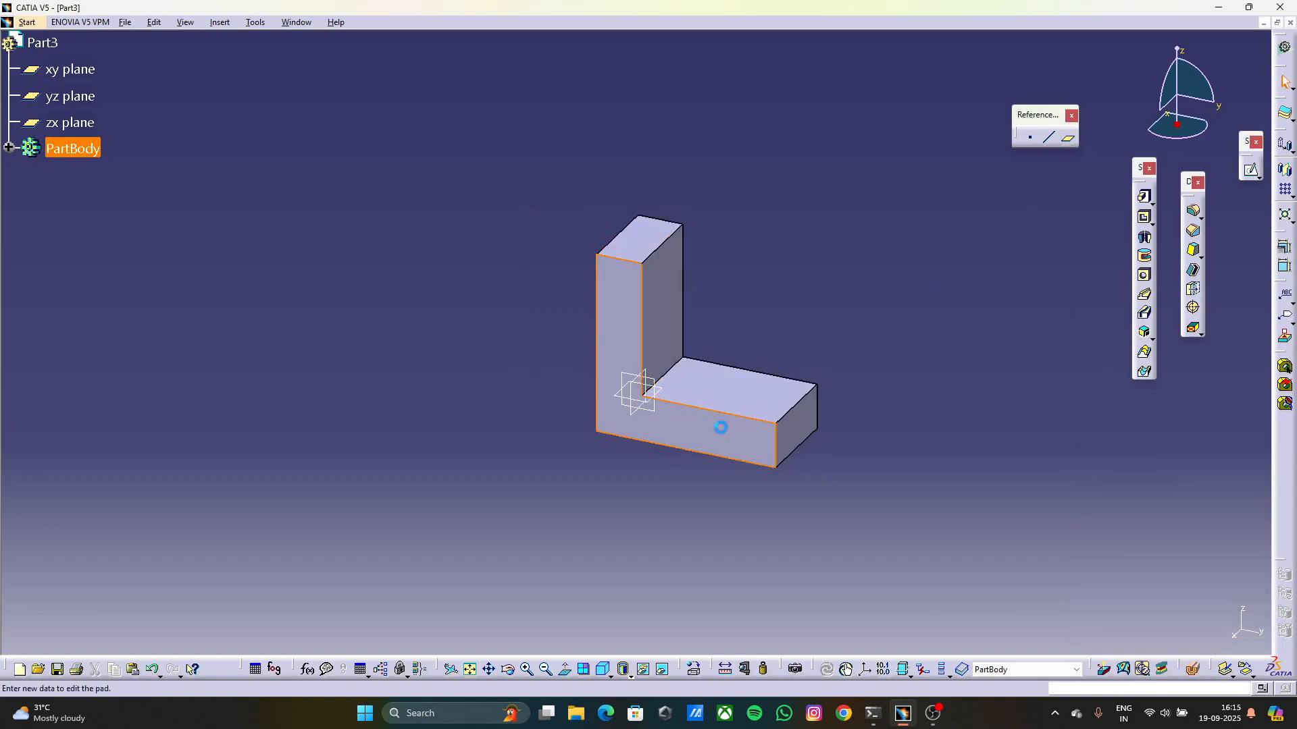
{"action": "type", "text": "100"}
{"action": "key", "text": "Return"}
{"action": "left_click", "coordinate": [954, 359]}
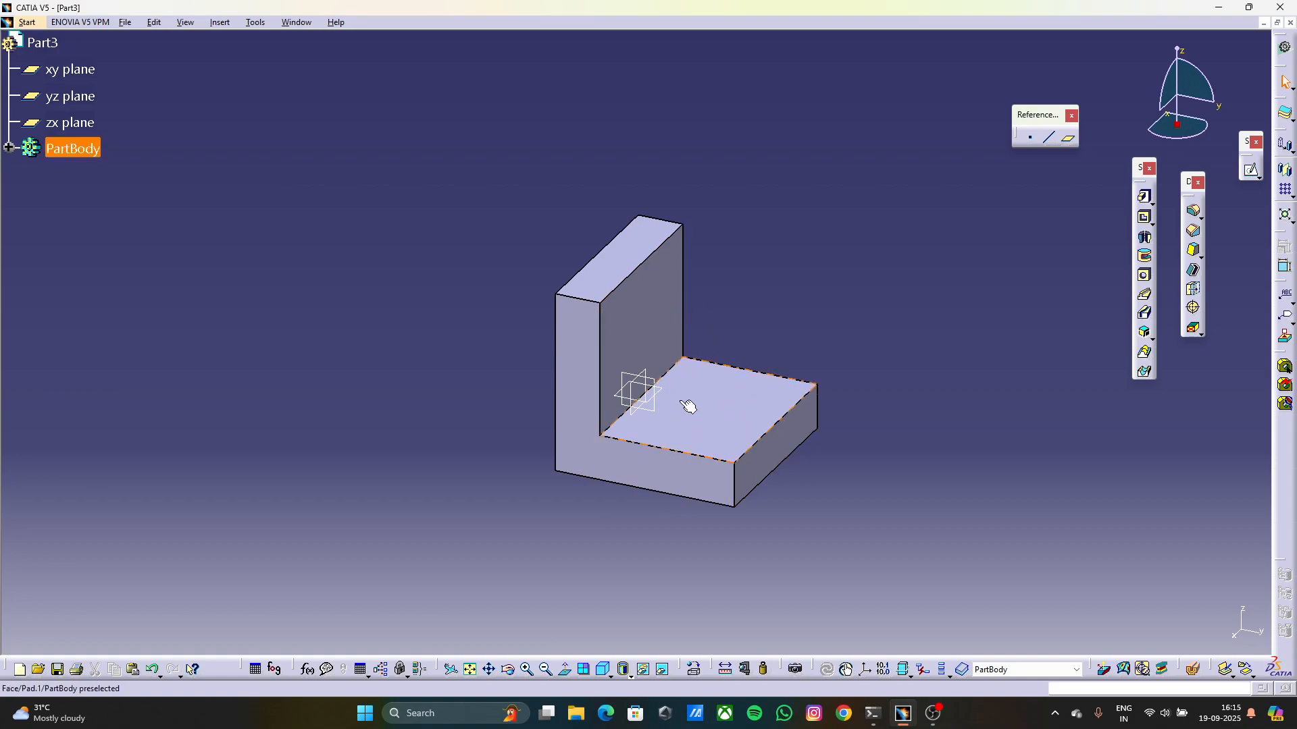
Start a sketch on the vertical leg's inner face and draw a rectangle about 23 mm wide near its middle
{"action": "left_click", "coordinate": [672, 310]}
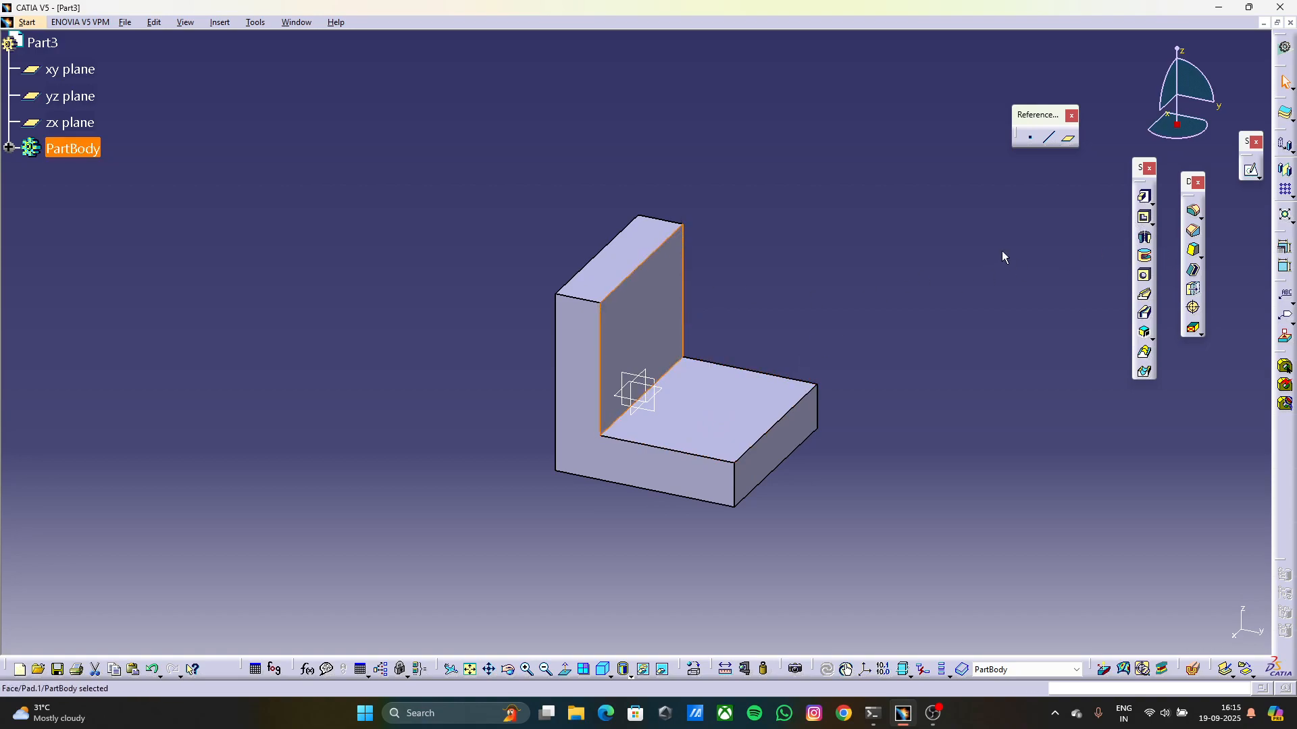
{"action": "left_click", "coordinate": [1250, 170]}
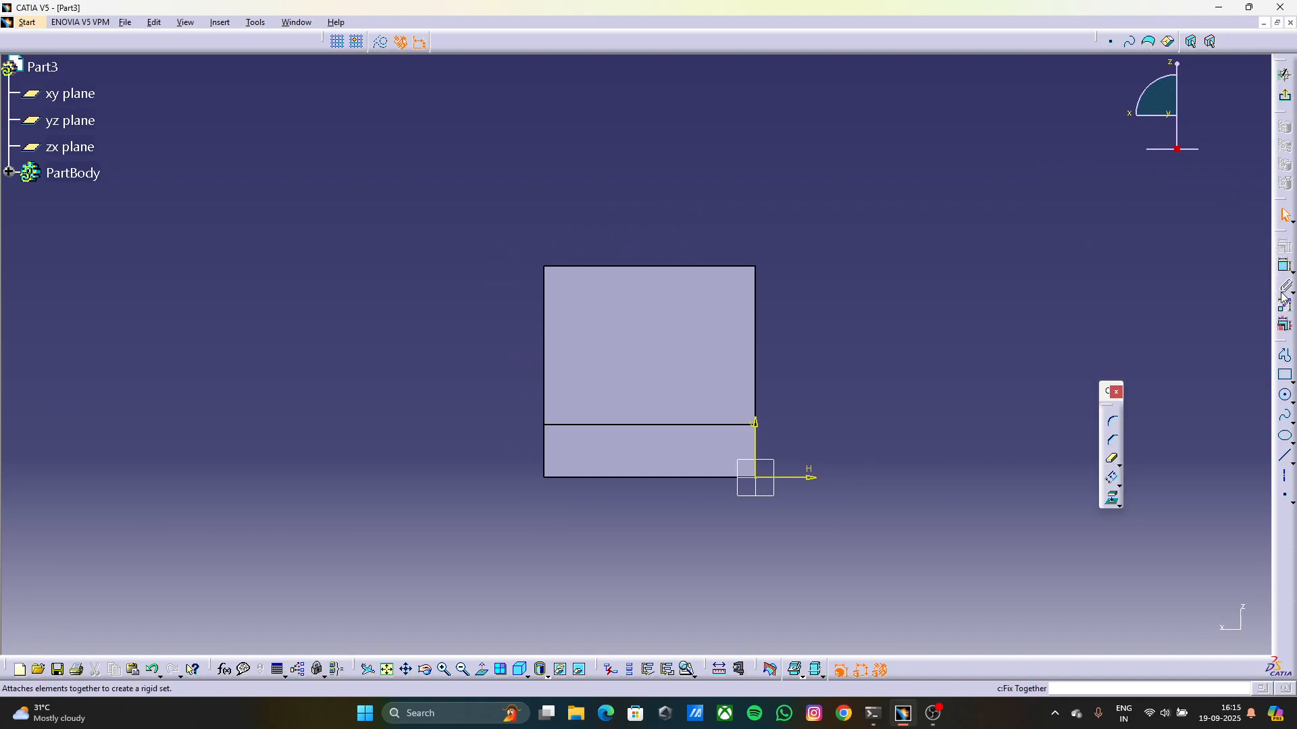
{"action": "left_click", "coordinate": [1285, 378]}
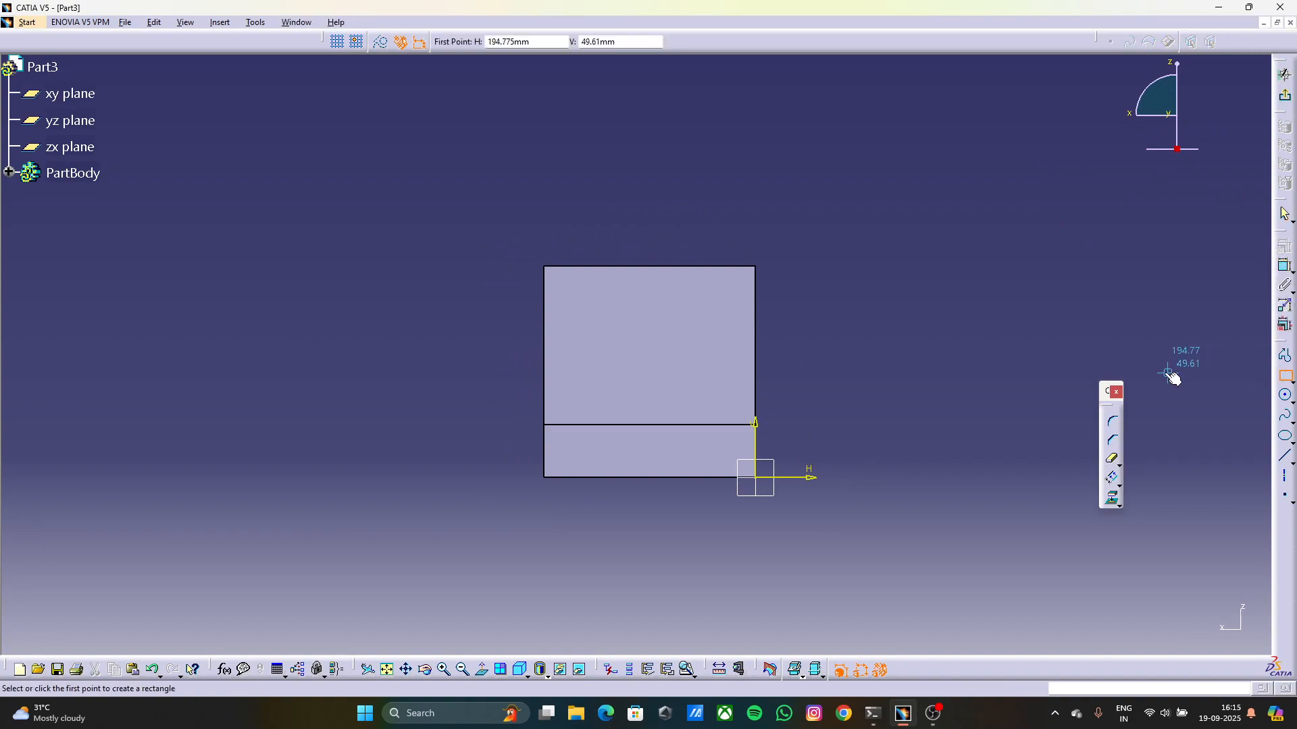
{"action": "left_click", "coordinate": [629, 324]}
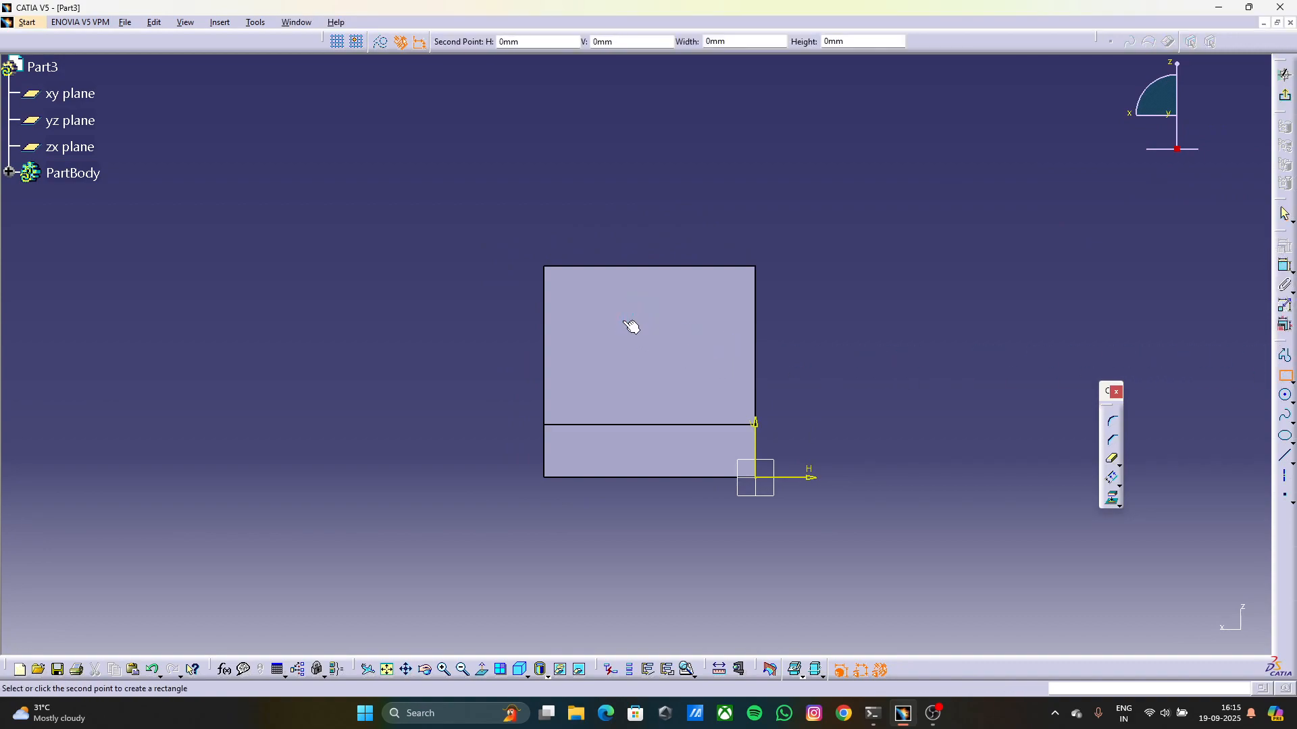
{"action": "left_click", "coordinate": [672, 369]}
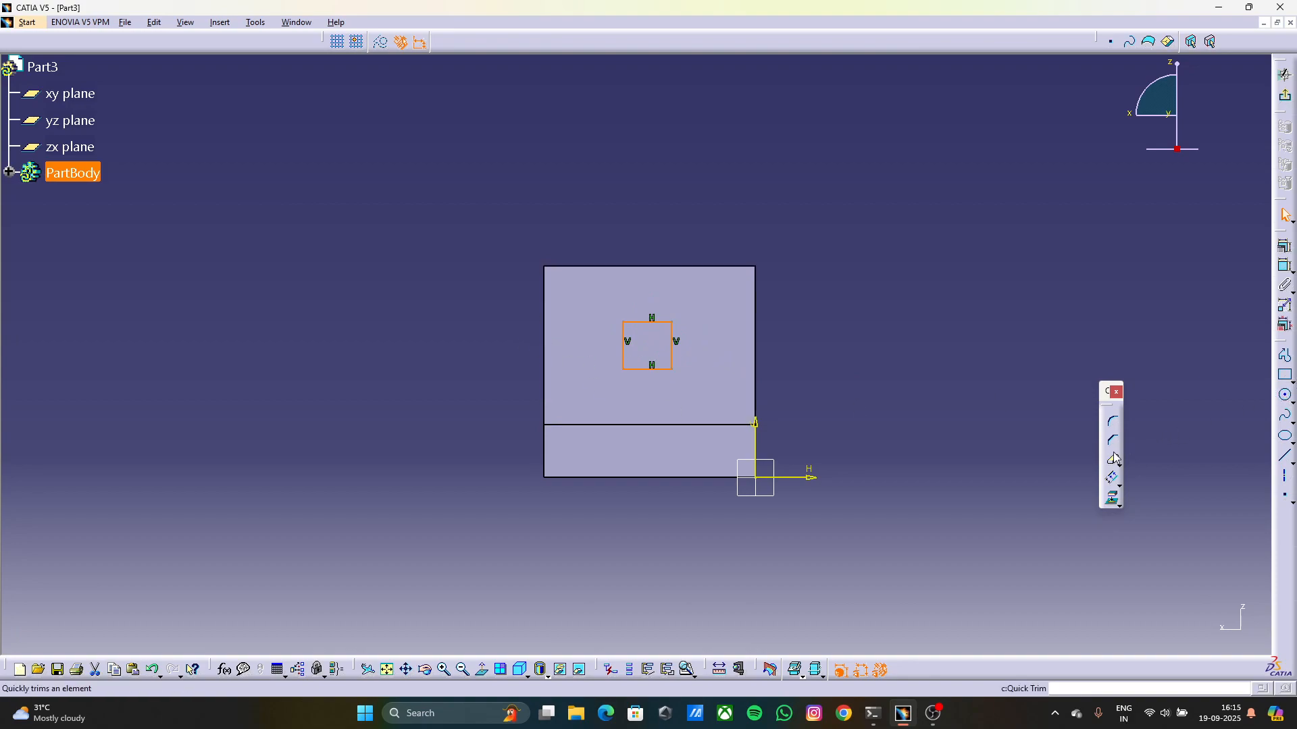
Constrain the rectangle's height to 25 mm using its vertical side nearest the origin
{"action": "left_click", "coordinate": [1284, 267]}
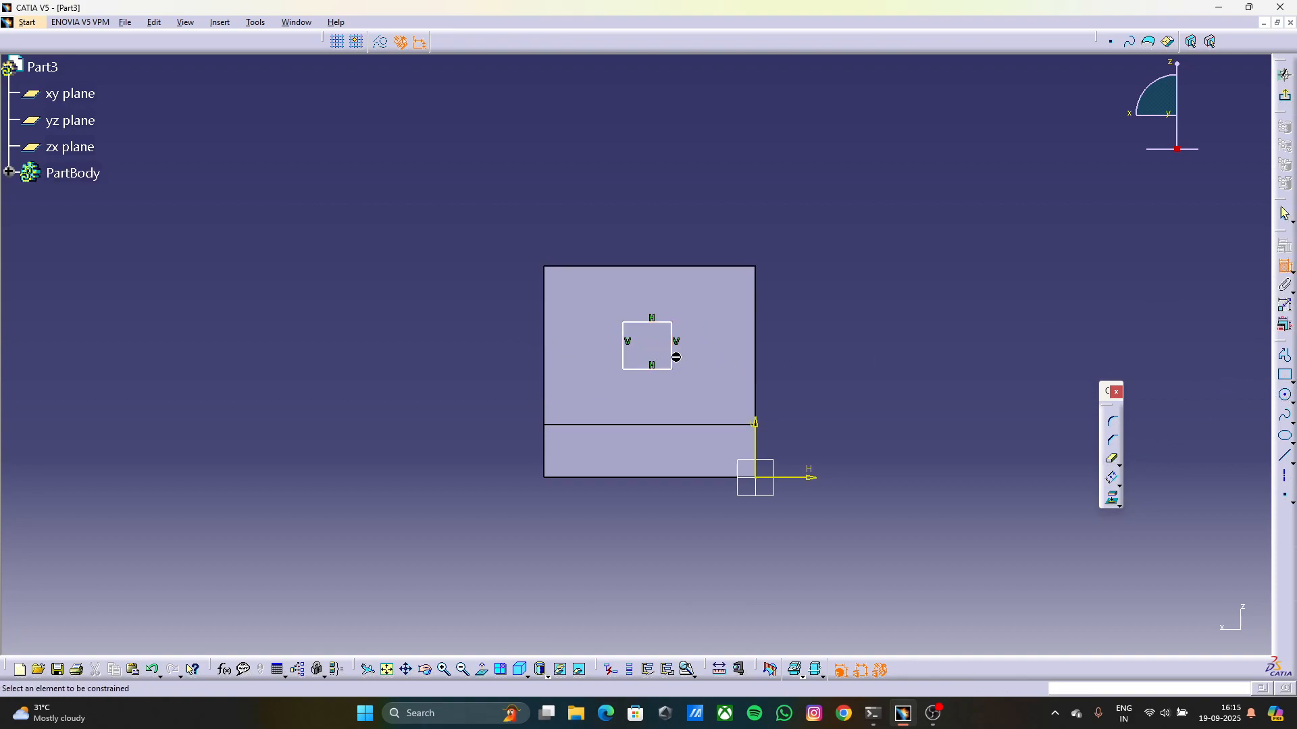
{"action": "left_click", "coordinate": [672, 342]}
{"action": "left_click", "coordinate": [824, 336]}
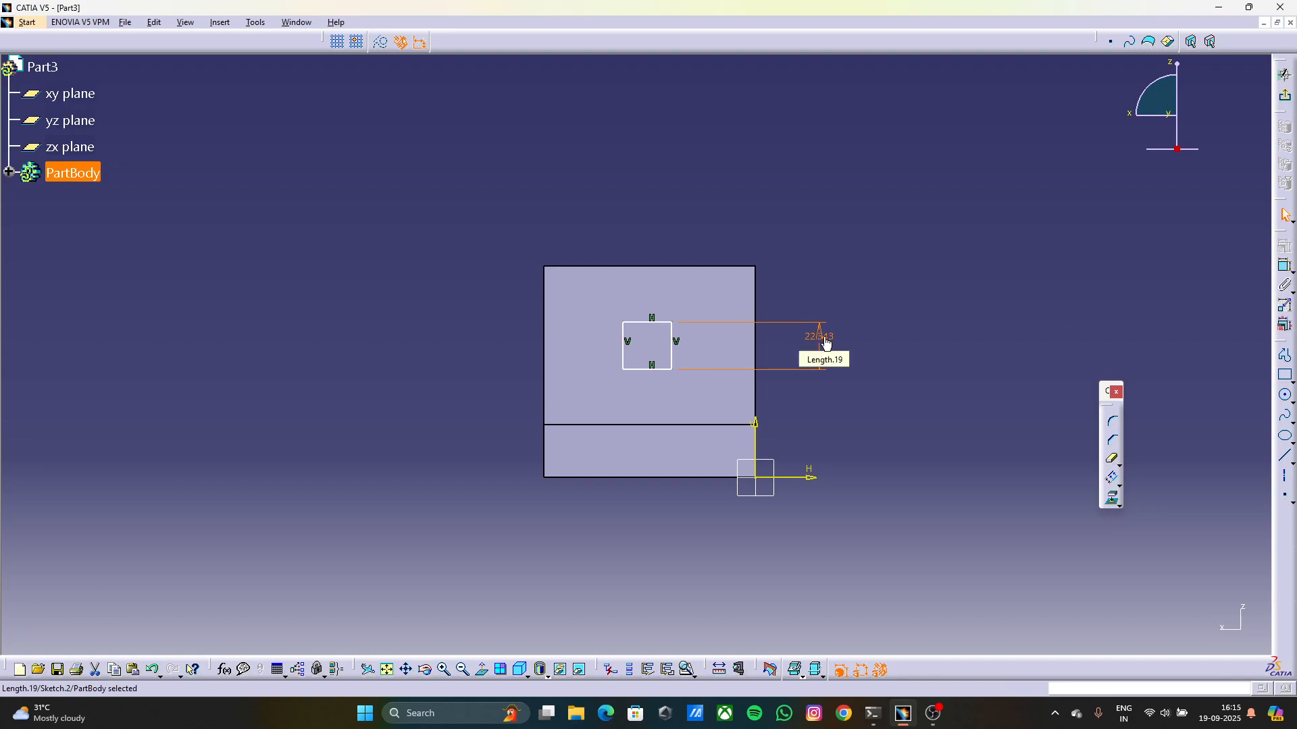
{"action": "double_click", "coordinate": [823, 336]}
{"action": "type", "text": "25mm"}
{"action": "key", "text": "Return"}
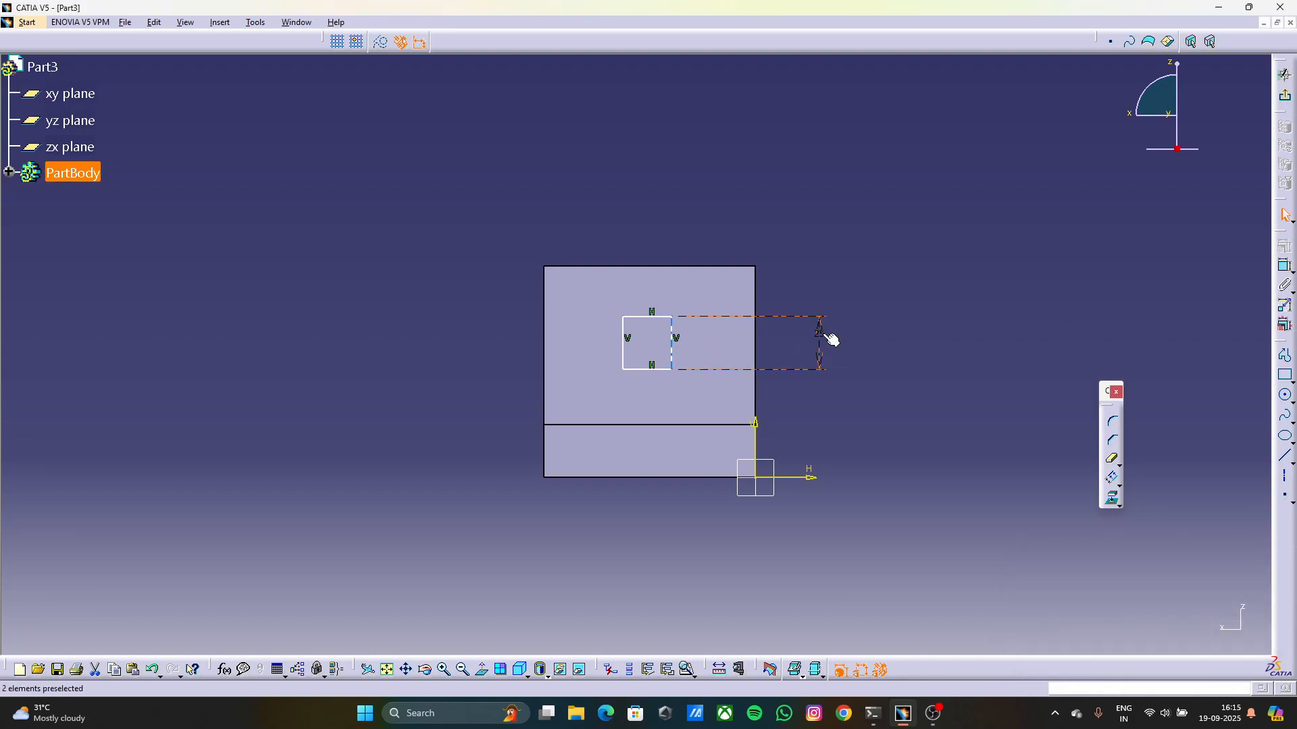
Constrain the rectangle's width to 25 mm using its lower edge
{"action": "left_click", "coordinate": [641, 369]}
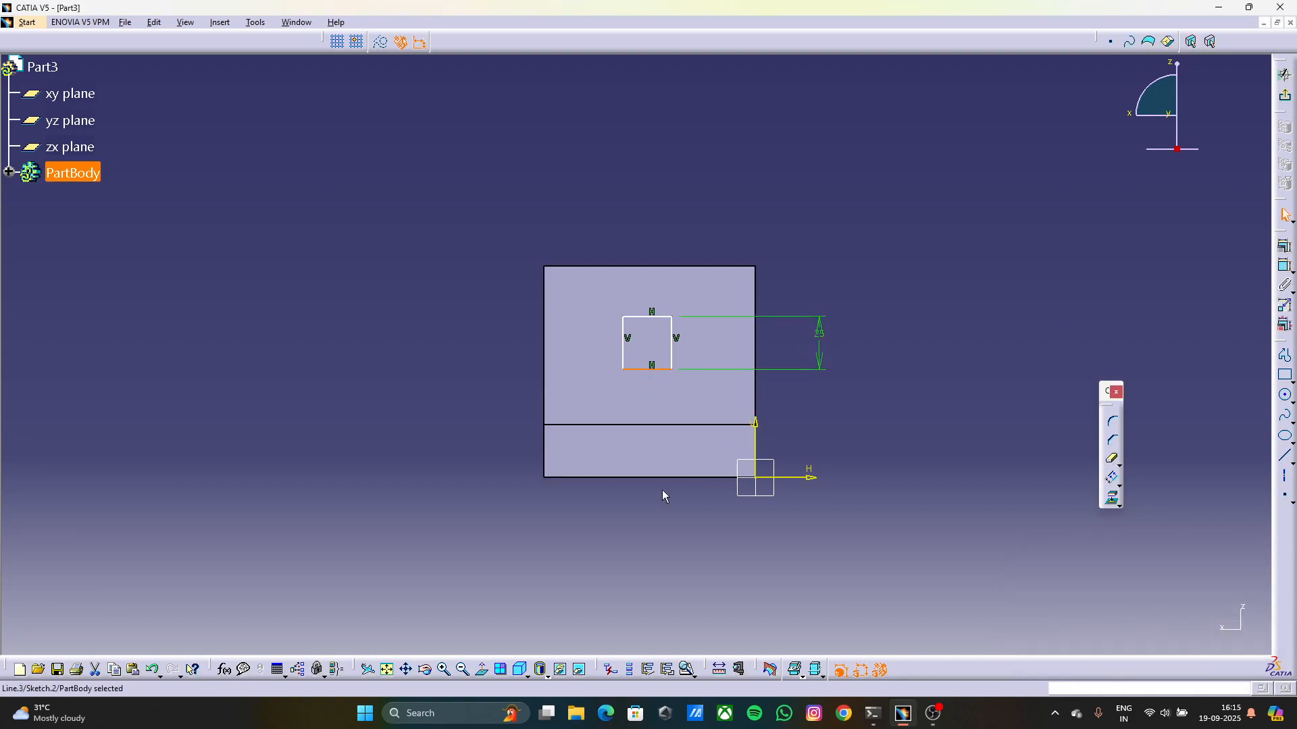
{"action": "left_click", "coordinate": [1288, 251]}
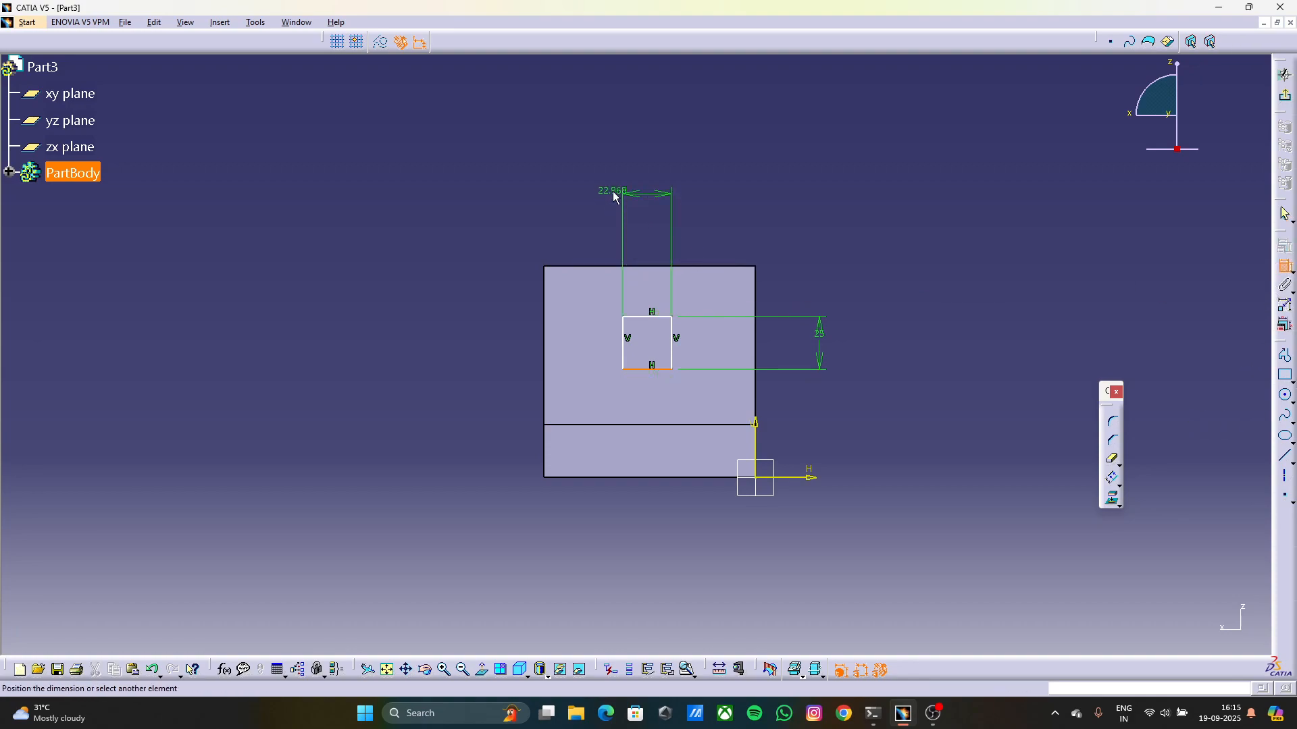
{"action": "left_click", "coordinate": [651, 188]}
{"action": "double_click", "coordinate": [653, 181]}
{"action": "type", "text": "22.968mm"}
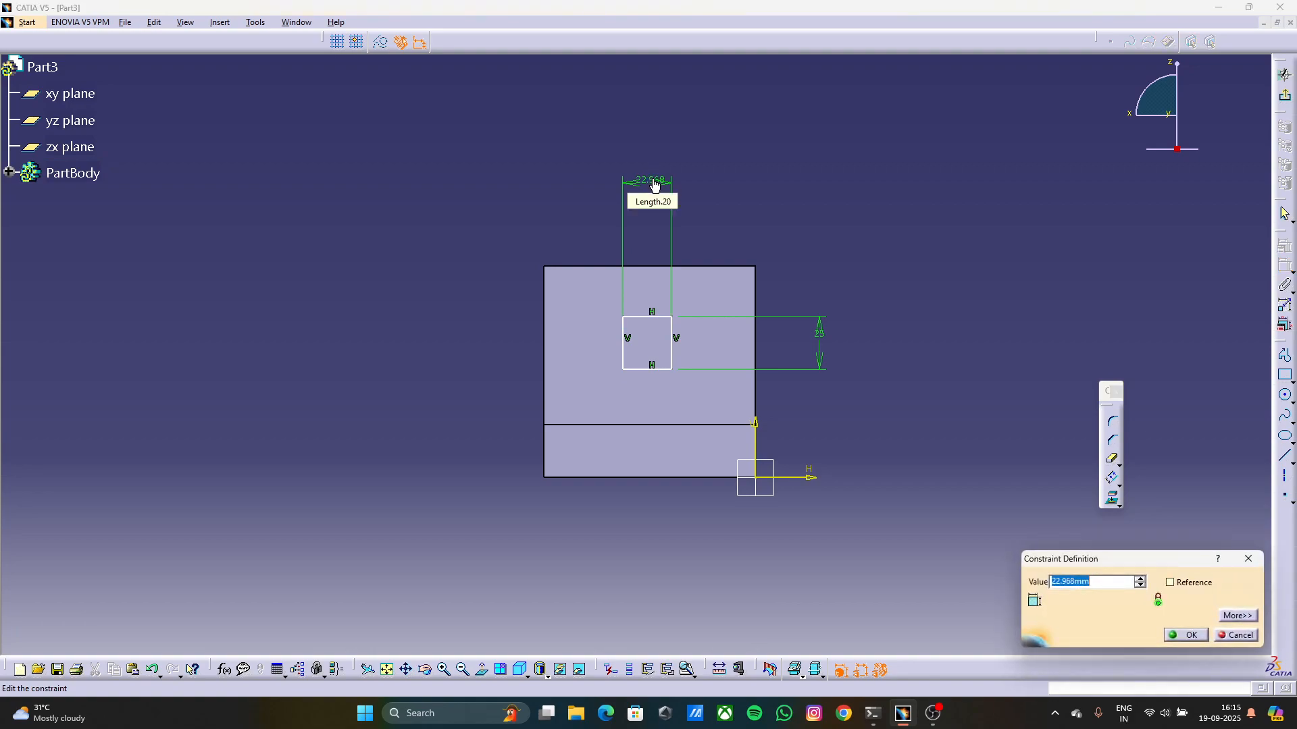
{"action": "type", "text": "5"}
{"action": "key", "text": "Return"}
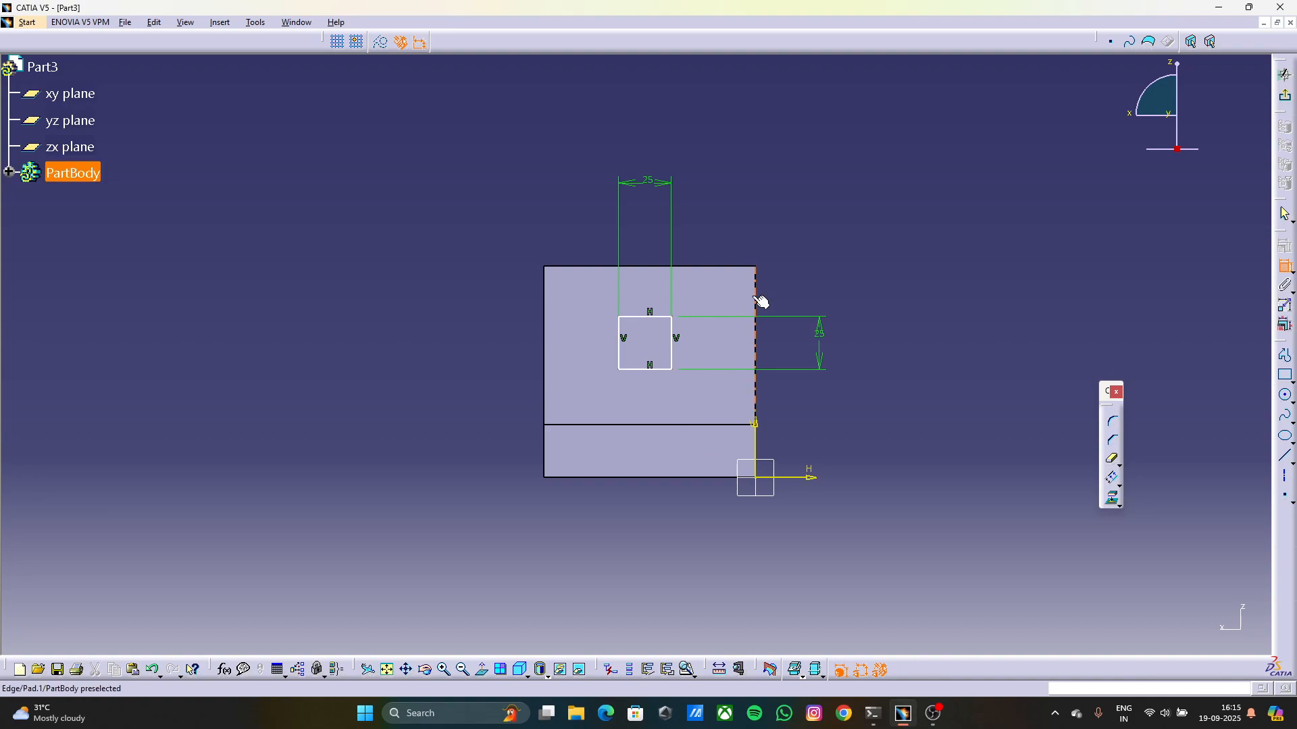
Constrain the square's vertical side nearest the origin to 30 mm from the leg's adjacent side edge
{"action": "left_click", "coordinate": [672, 337]}
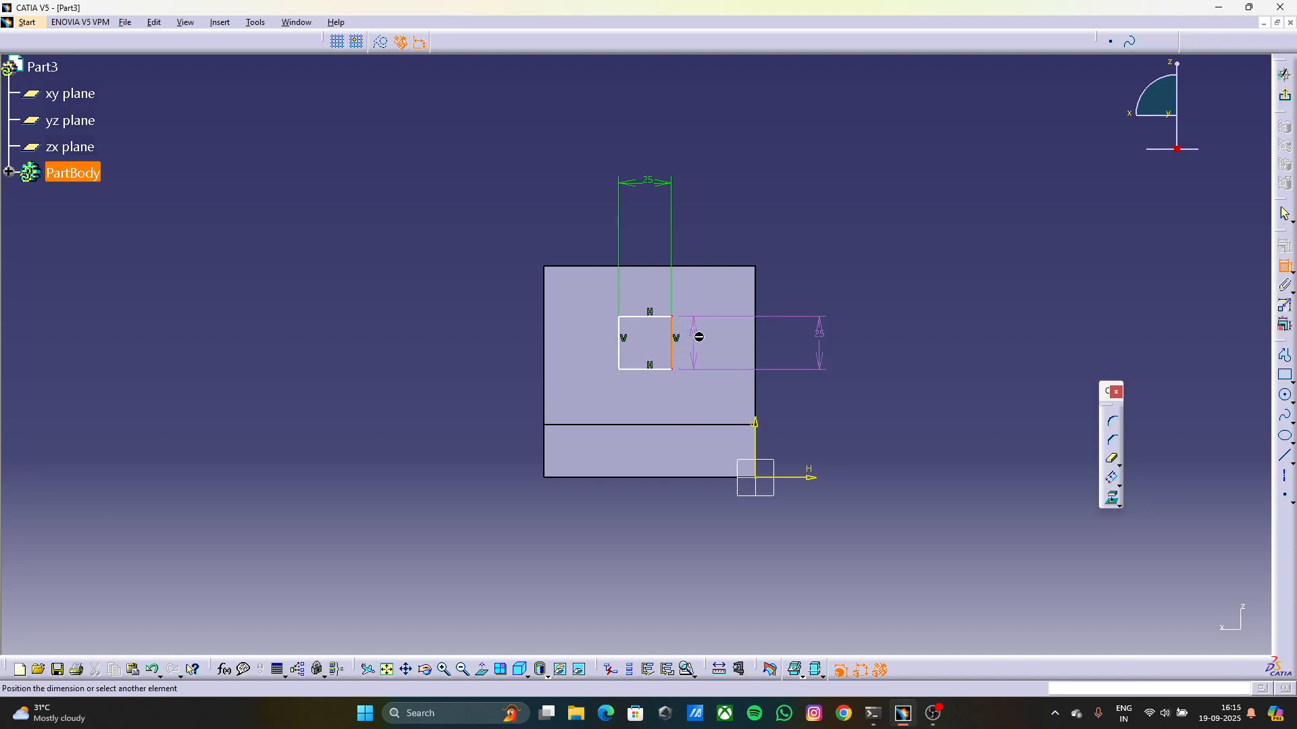
{"action": "left_click", "coordinate": [755, 338]}
{"action": "left_click", "coordinate": [724, 229]}
{"action": "double_click", "coordinate": [725, 229]}
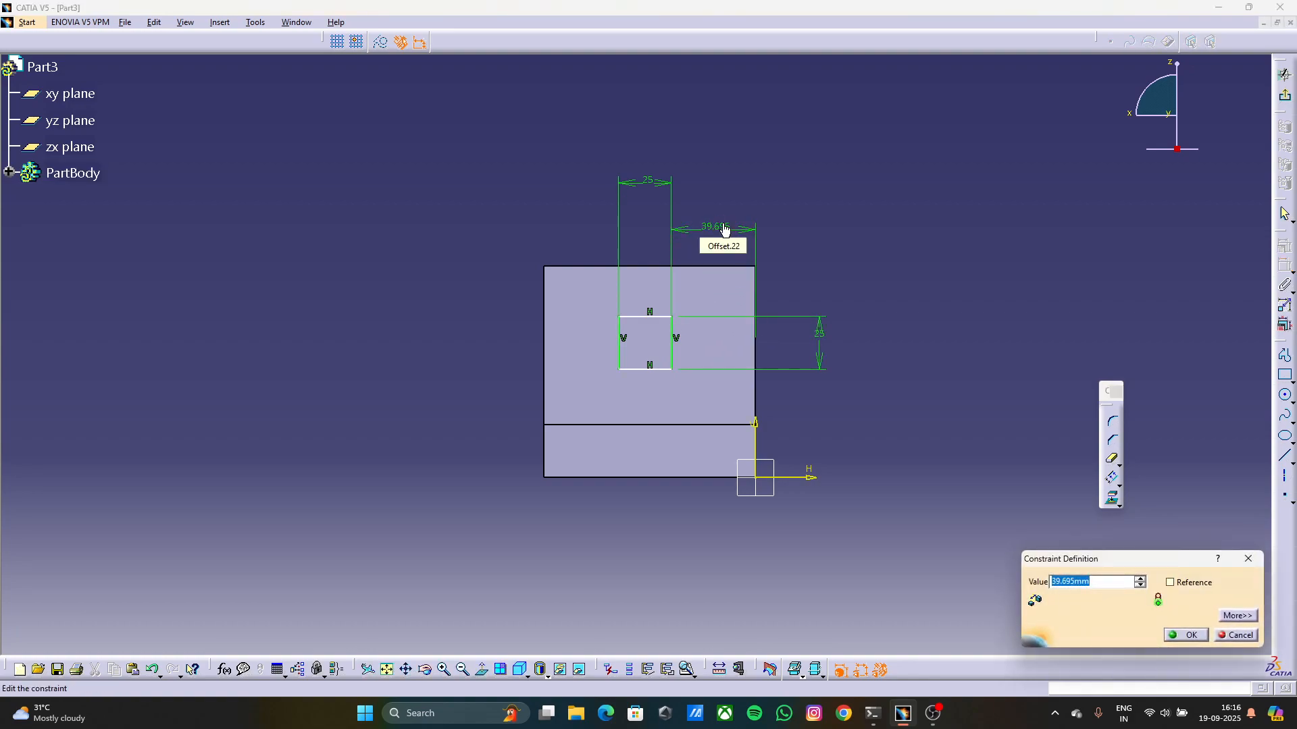
{"action": "type", "text": "20"}
{"action": "key", "text": "Return"}
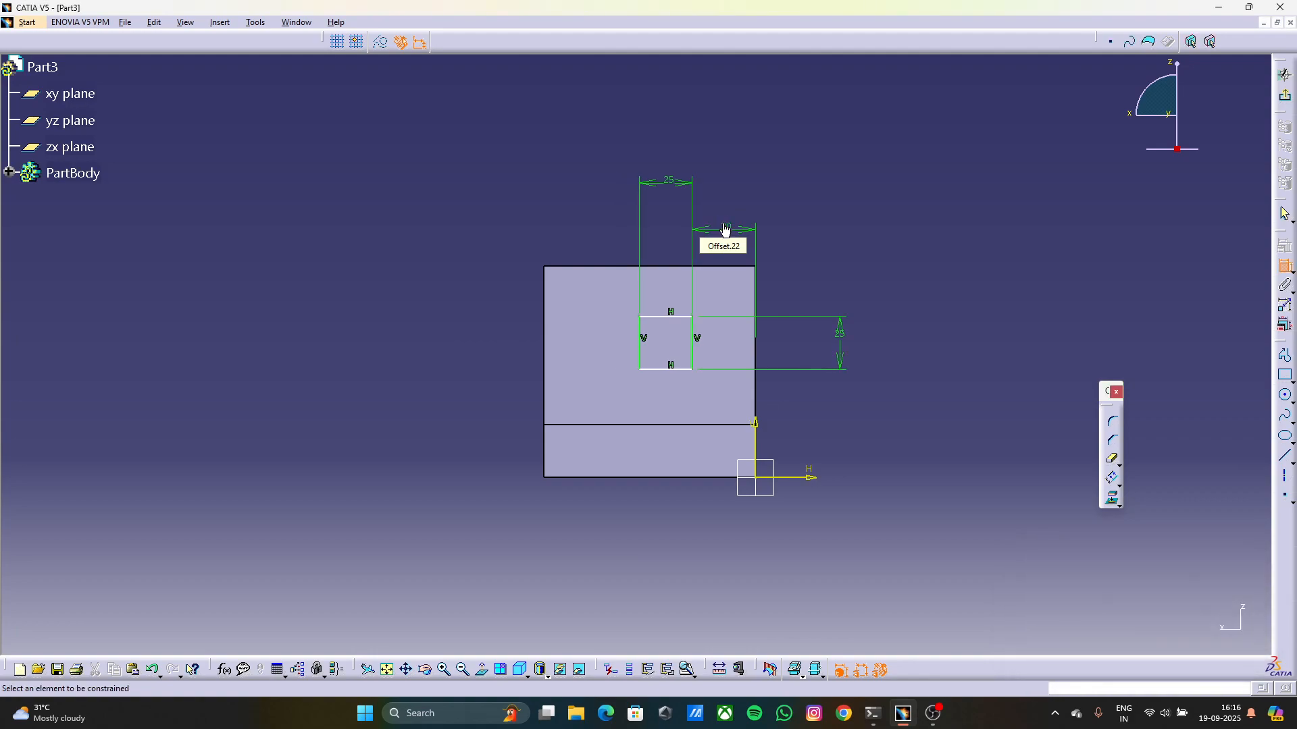
{"action": "left_click", "coordinate": [640, 342]}
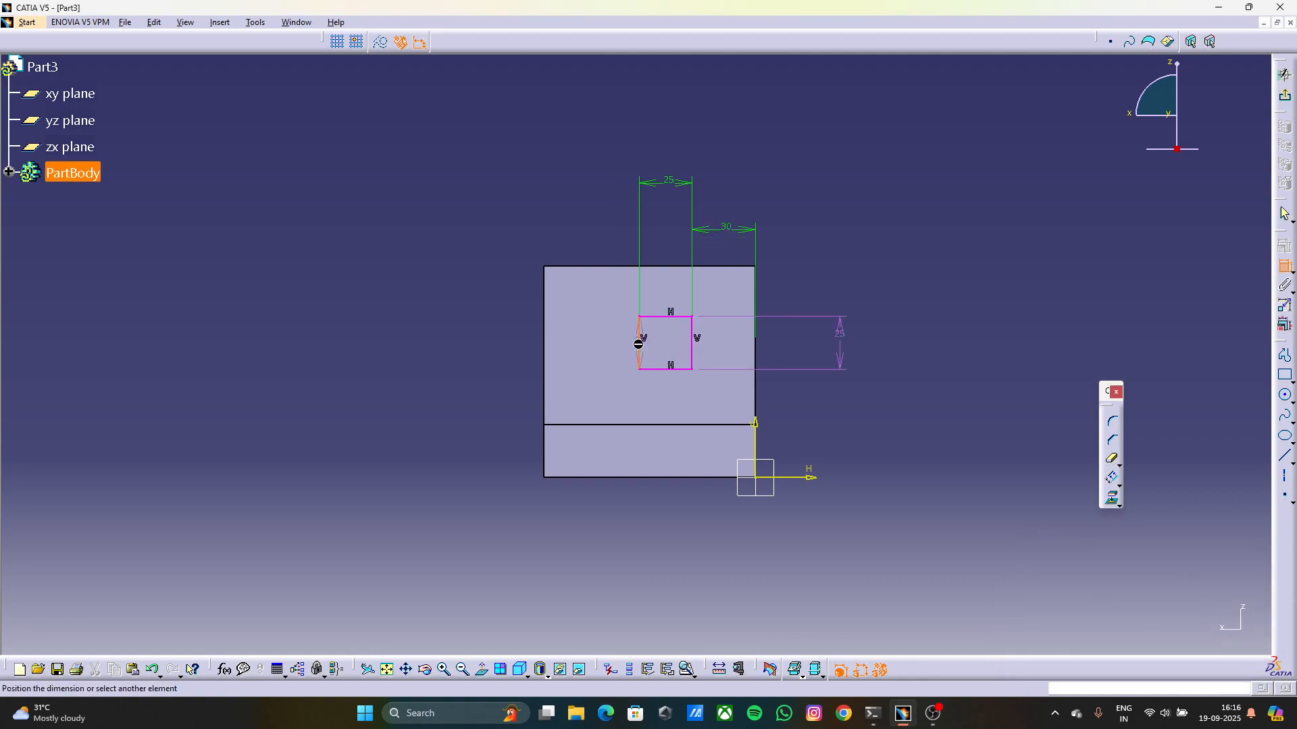
{"action": "key", "text": "Escape"}
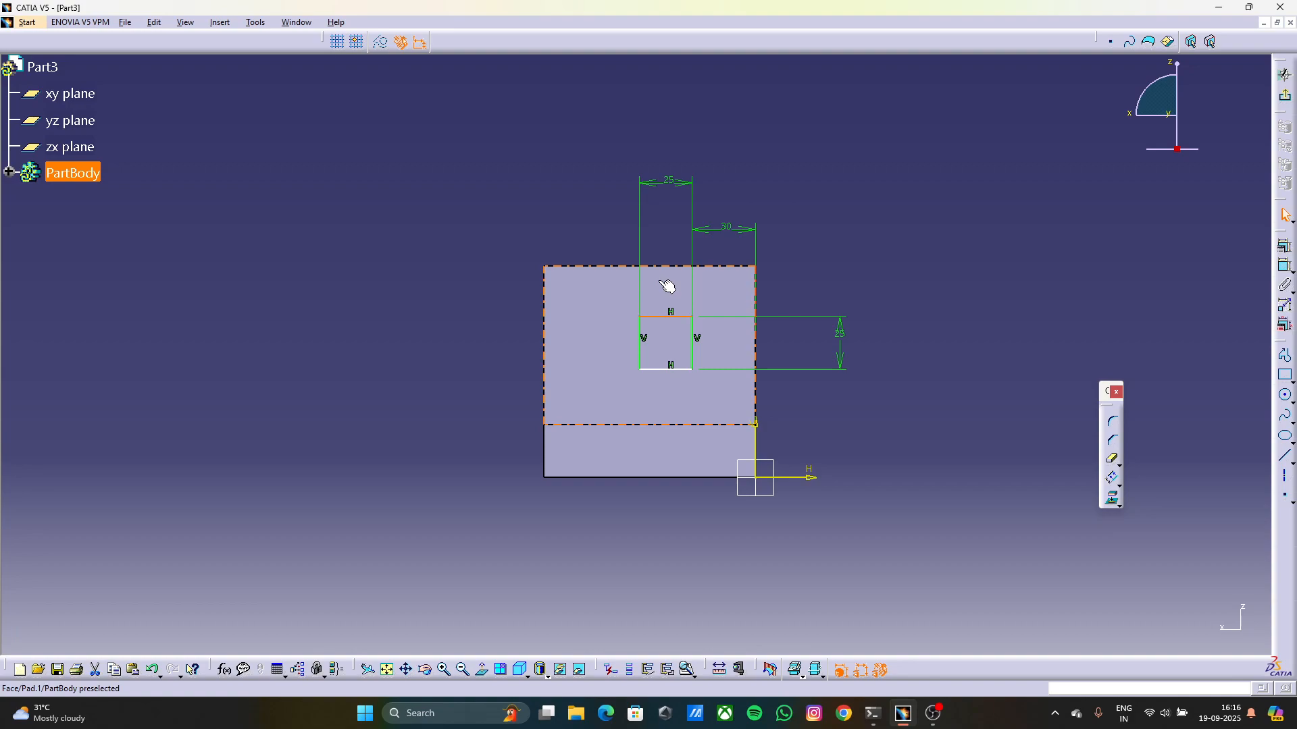
Constrain the square's upper side to 25 mm below the top edge of the vertical leg
{"action": "left_click", "coordinate": [1284, 288]}
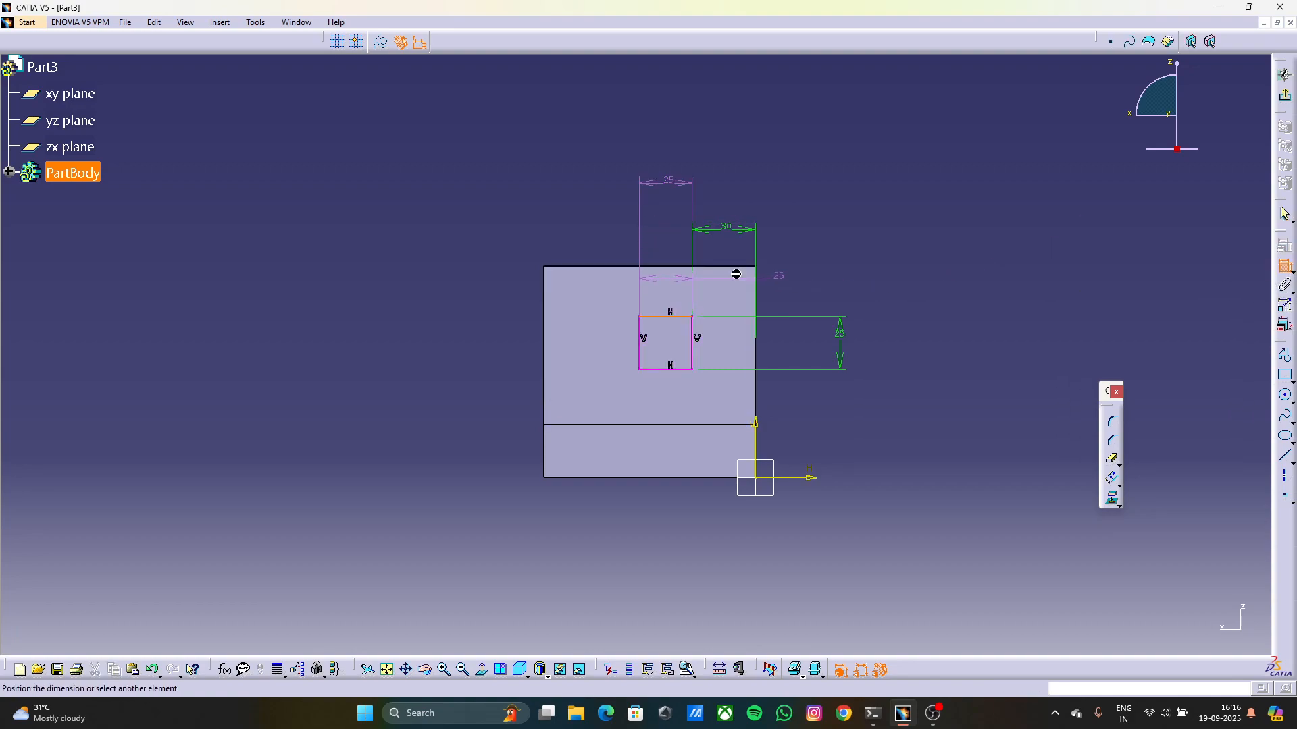
{"action": "left_click", "coordinate": [686, 268]}
{"action": "left_click", "coordinate": [463, 290]}
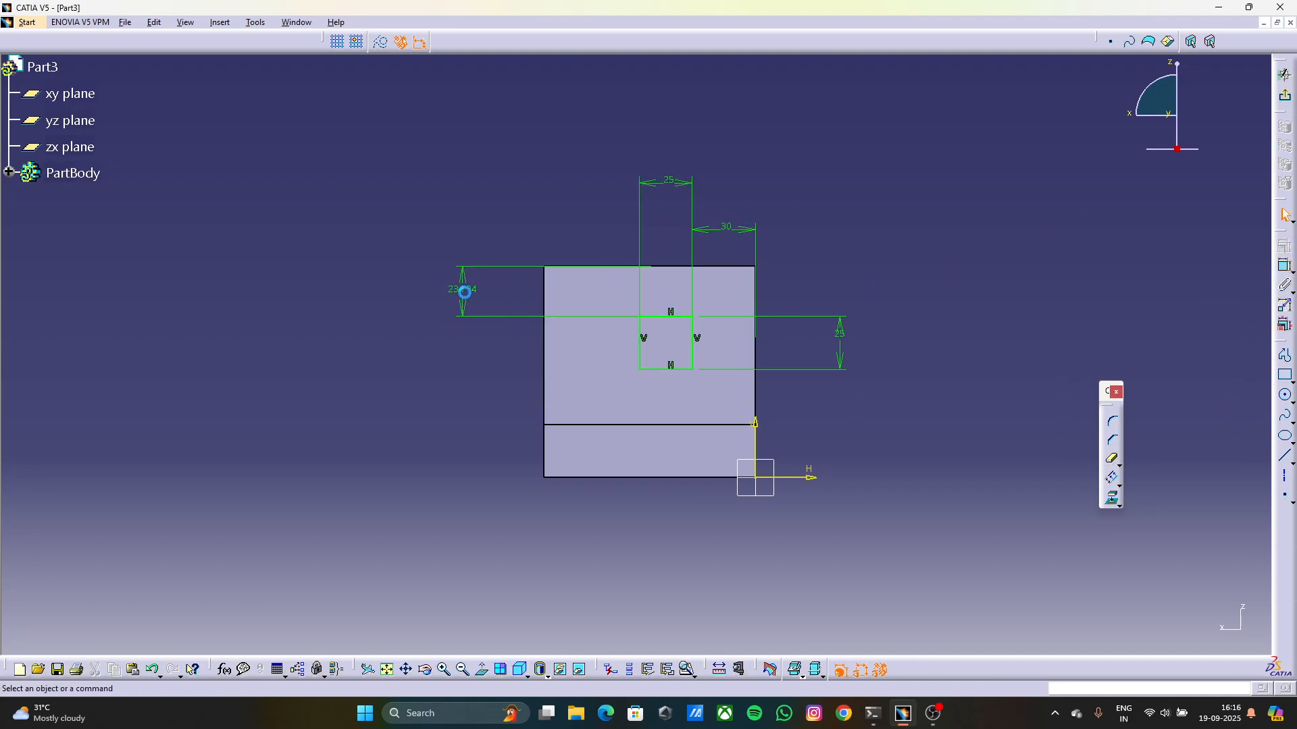
{"action": "double_click", "coordinate": [466, 299]}
{"action": "type", "text": "25"}
{"action": "key", "text": "Return"}
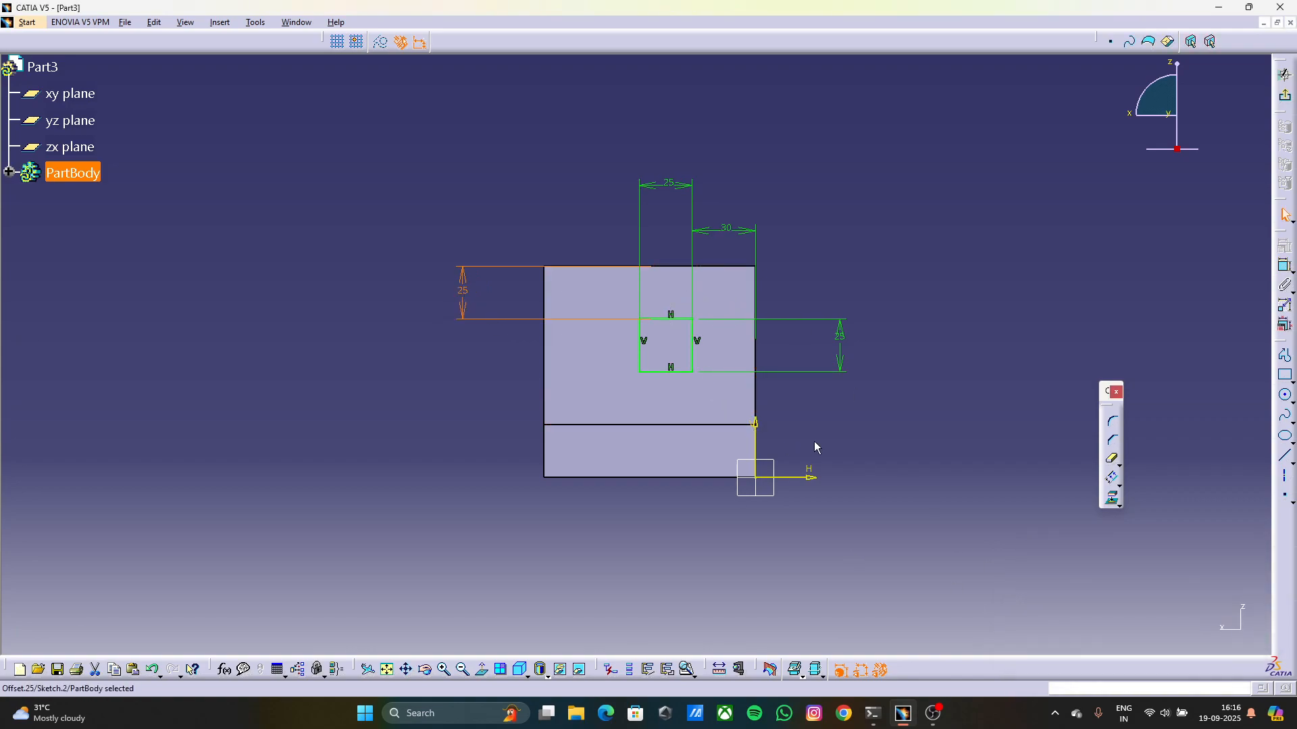
{"action": "left_click", "coordinate": [535, 384]}
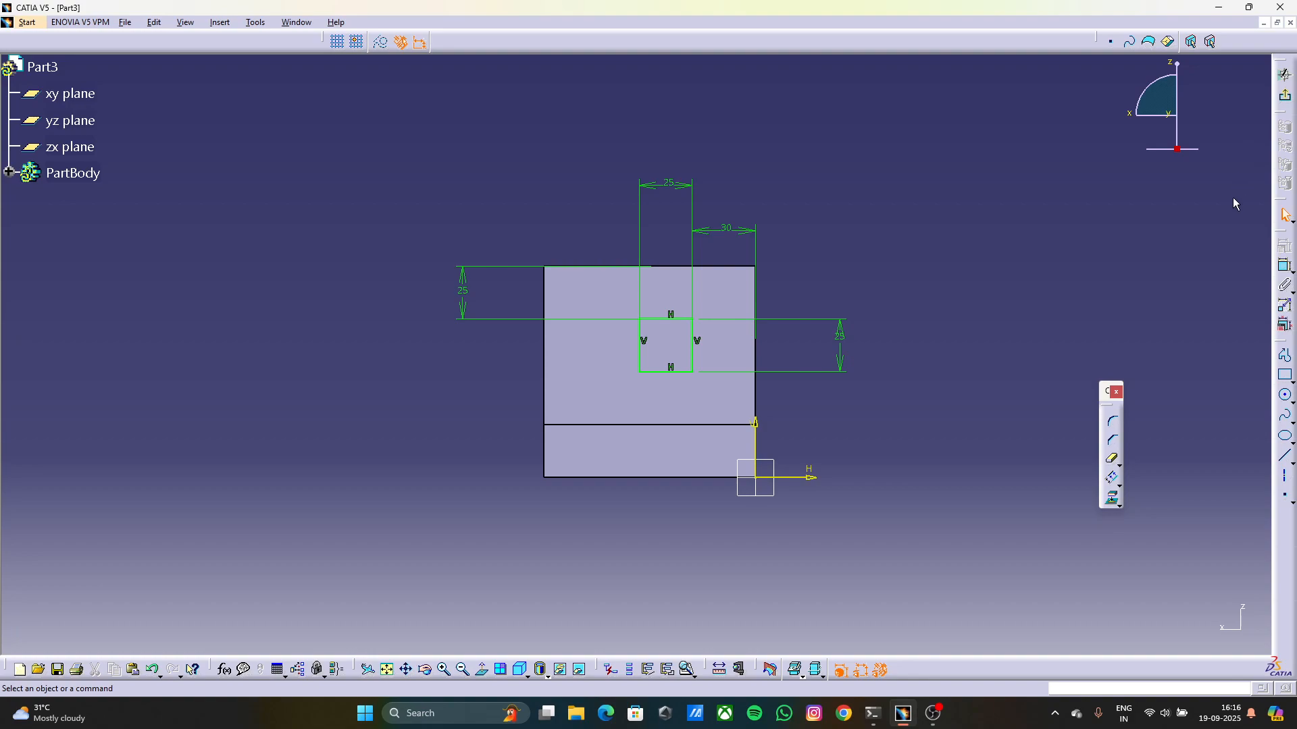
Exit the sketch and cut the square as a pocket 10 mm deep into the vertical leg
{"action": "left_click", "coordinate": [1281, 107]}
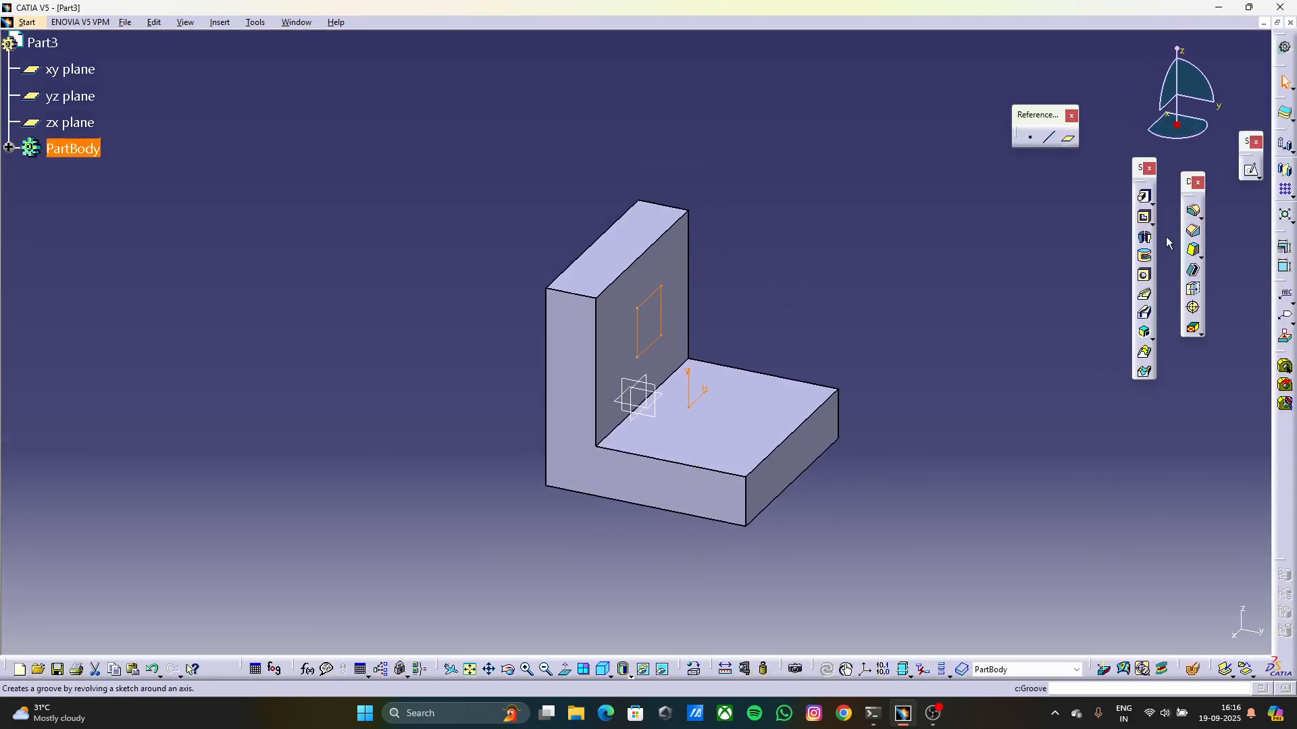
{"action": "left_click", "coordinate": [1144, 217]}
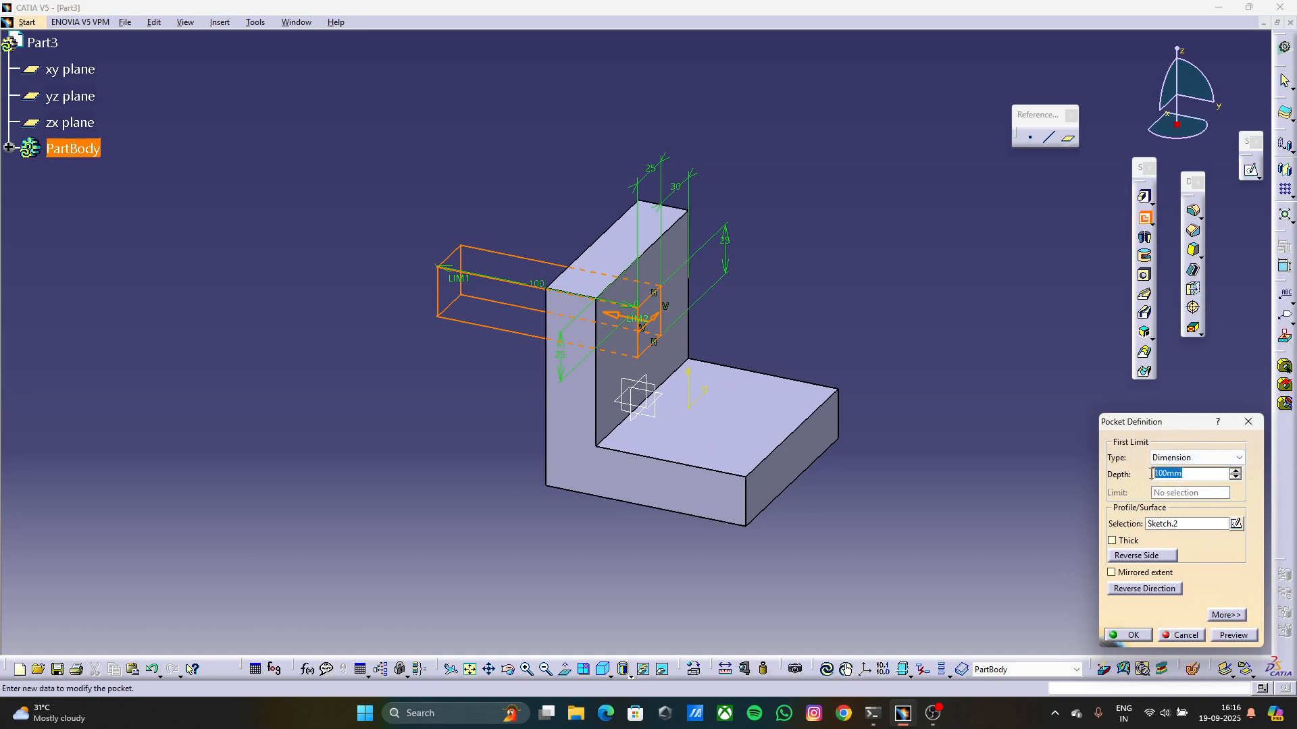
{"action": "type", "text": "1"}
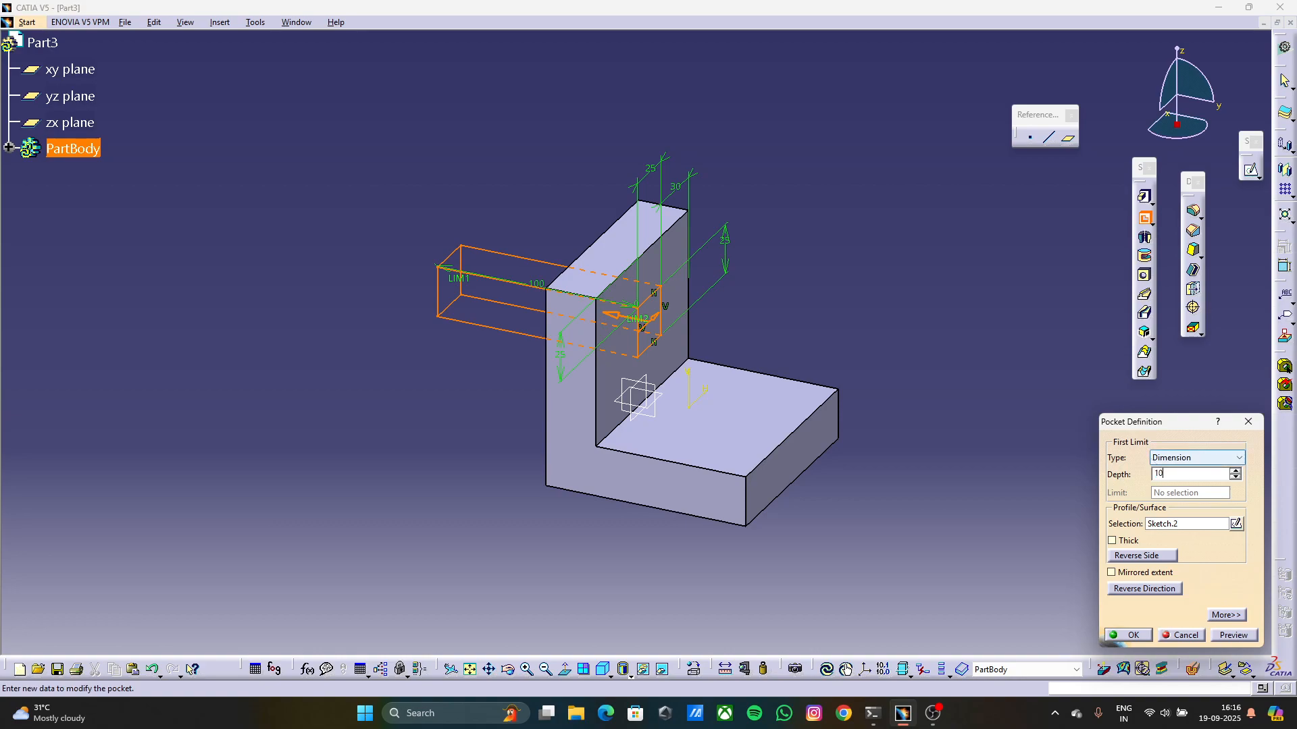
{"action": "type", "text": "0"}
{"action": "key", "text": "Return"}
Edit the square pocket and set its depth to 100 mm, cutting through the vertical leg
{"action": "middle_click_drag", "start_coordinate": [1007, 343], "coordinate": [660, 326]}
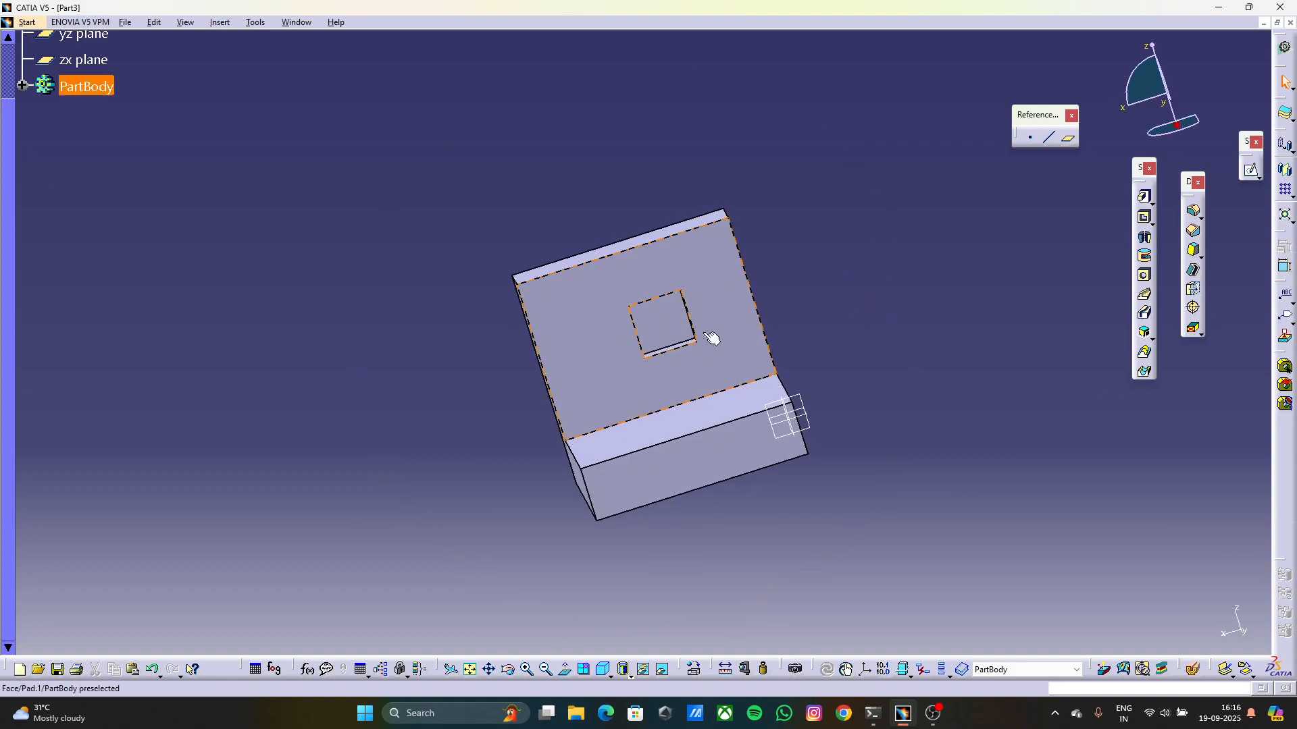
{"action": "left_click", "coordinate": [659, 324]}
{"action": "double_click", "coordinate": [673, 331]}
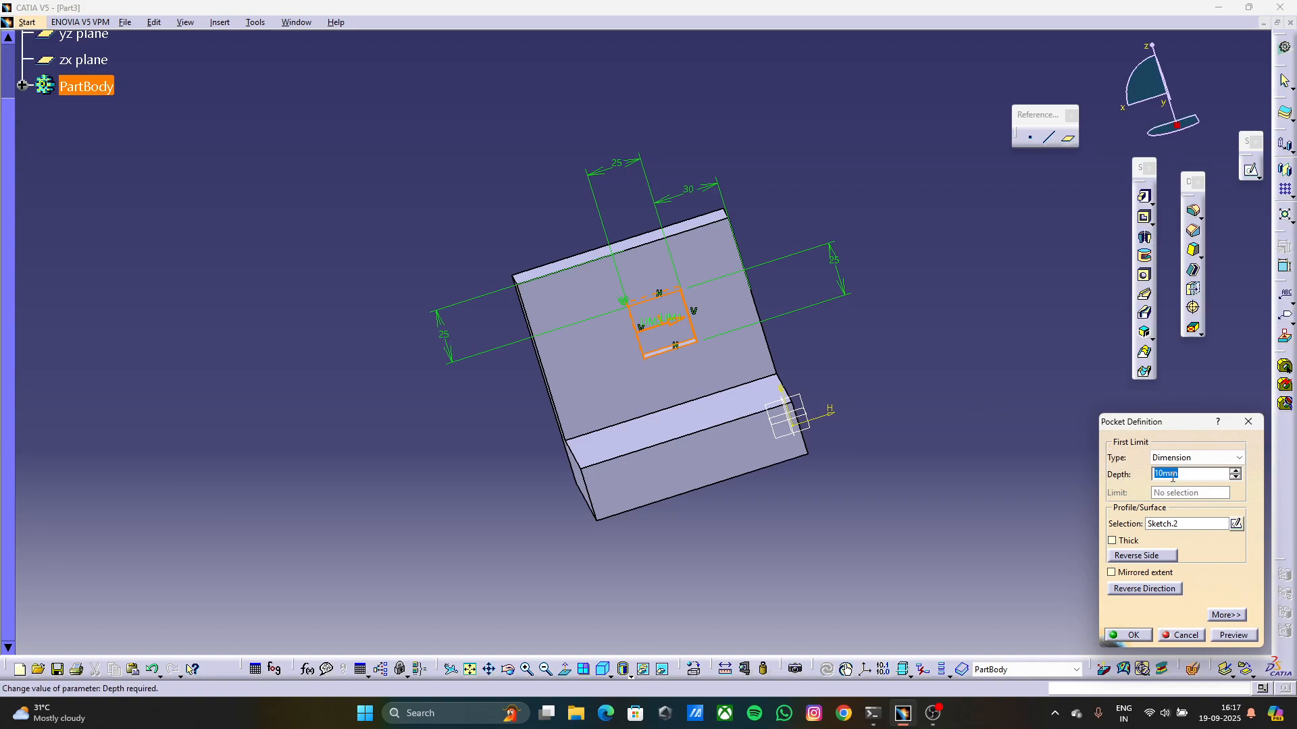
{"action": "key", "text": "Return"}
{"action": "middle_click_drag", "start_coordinate": [682, 297], "coordinate": [757, 417]}
{"action": "double_click", "coordinate": [672, 345]}
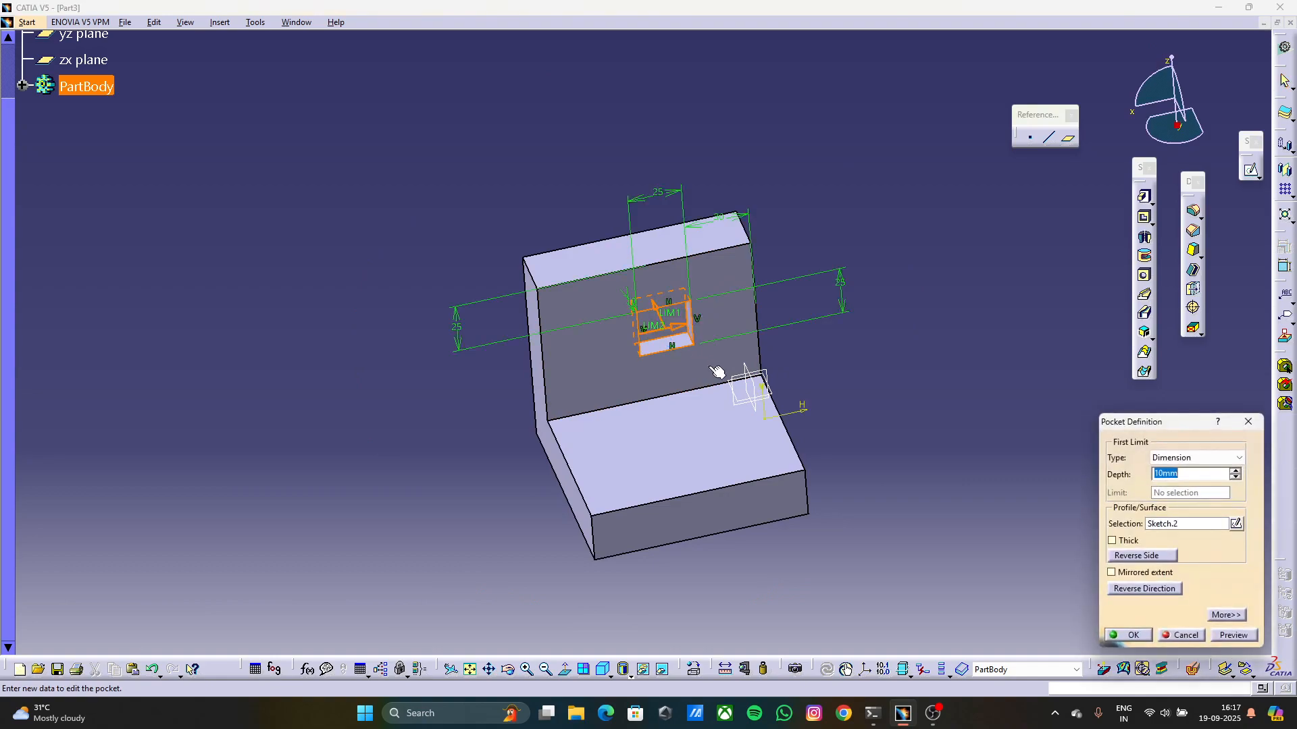
{"action": "type", "text": "10"}
{"action": "key", "text": "Return"}
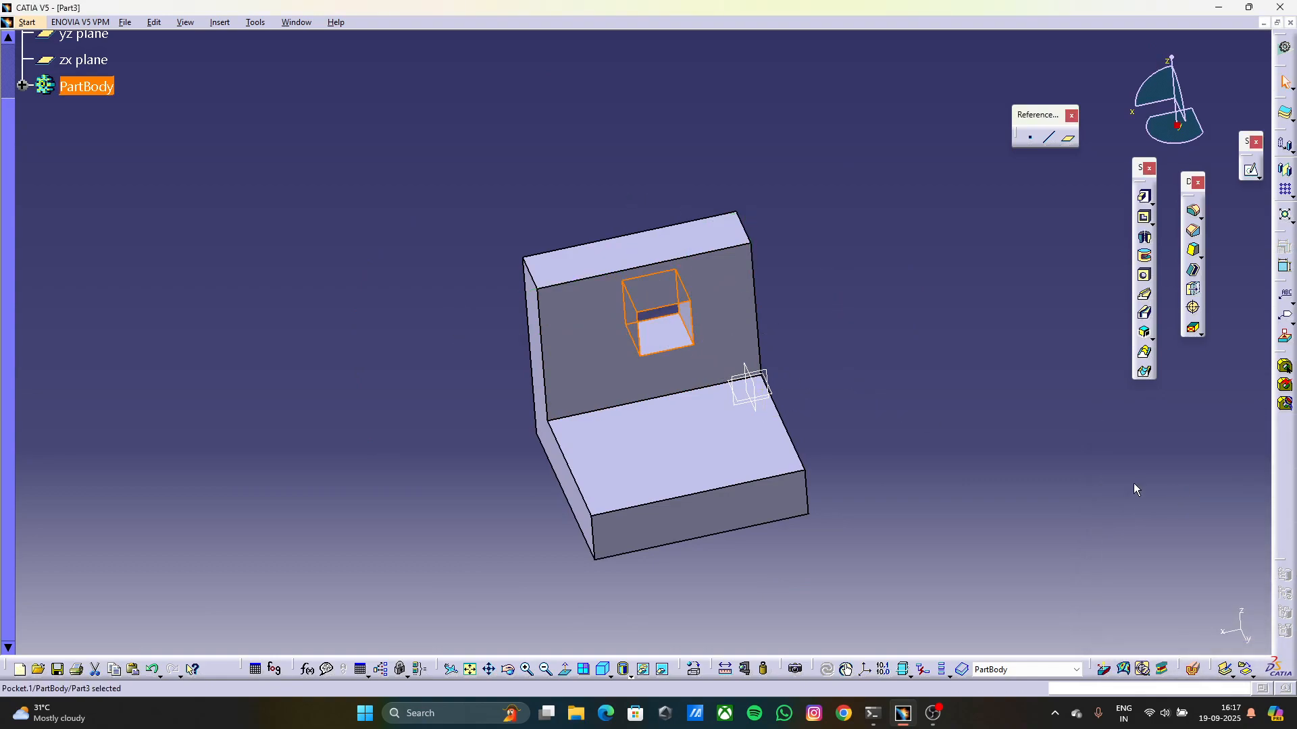
Start a new sketch on the top face of the horizontal leg
{"action": "middle_click", "coordinate": [935, 397]}
{"action": "scroll", "coordinate": [934, 398], "scroll_direction": "down", "scroll_amount": 1}
{"action": "scroll", "coordinate": [932, 398], "scroll_direction": "up", "scroll_amount": 1}
{"action": "middle_click_drag", "start_coordinate": [650, 368], "coordinate": [654, 458], "text": "ctrl"}
{"action": "scroll", "coordinate": [654, 458], "scroll_direction": "down", "scroll_amount": 1}
{"action": "middle_click_drag", "start_coordinate": [290, 486], "coordinate": [486, 414]}
{"action": "left_click", "coordinate": [521, 390]}
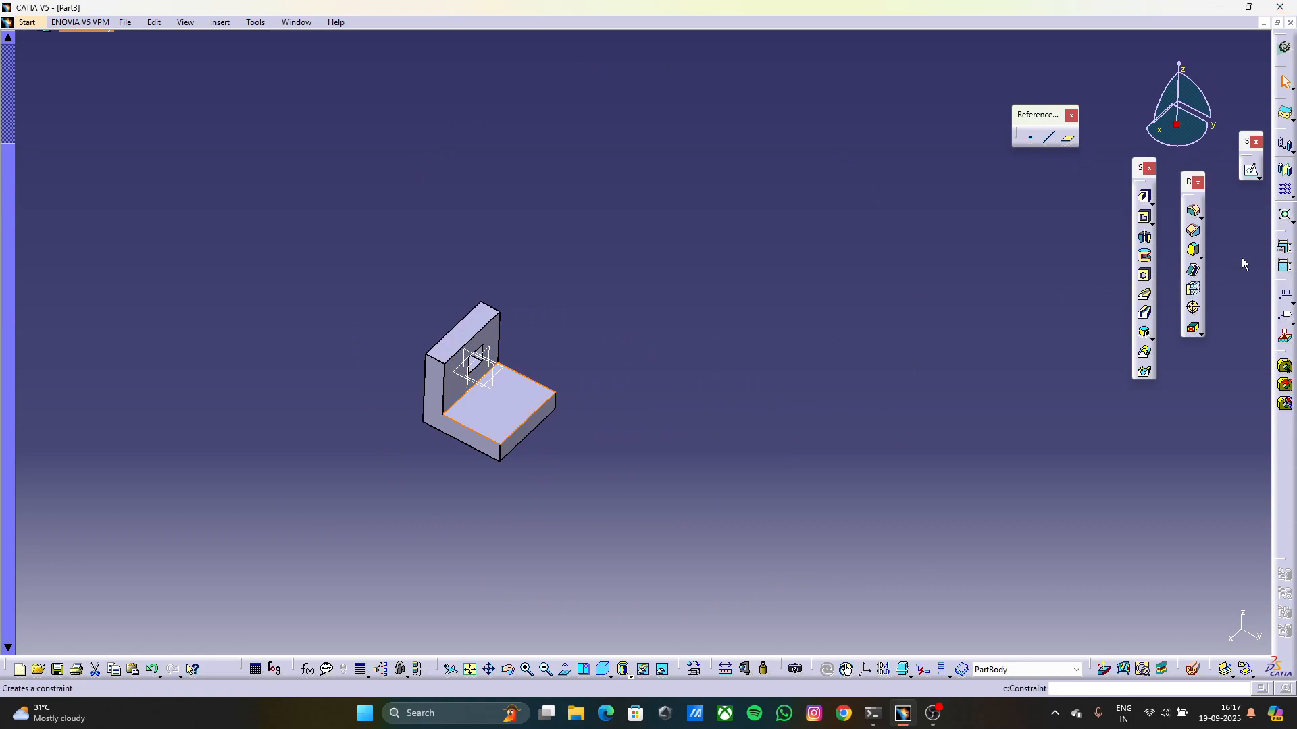
{"action": "left_click", "coordinate": [1251, 169]}
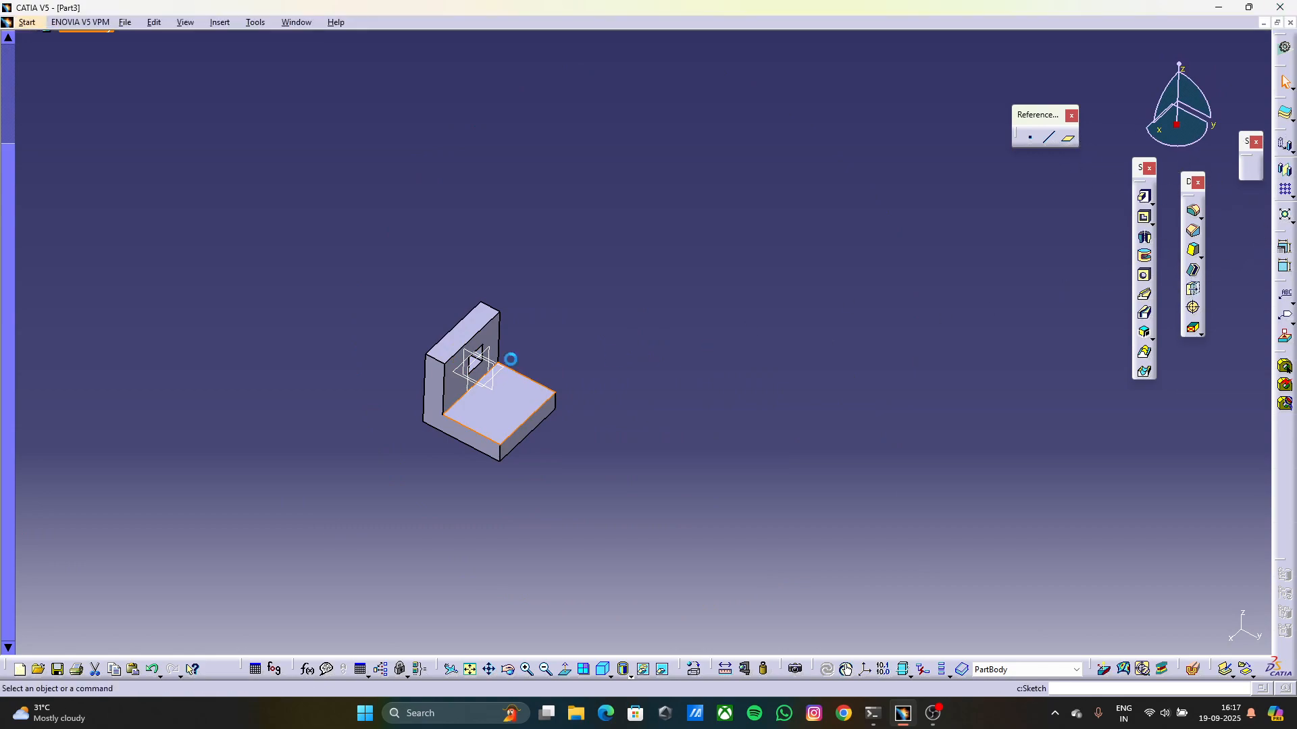
{"action": "middle_click_drag", "start_coordinate": [825, 408], "coordinate": [799, 321]}
{"action": "middle_click_drag", "start_coordinate": [899, 356], "coordinate": [386, 337]}
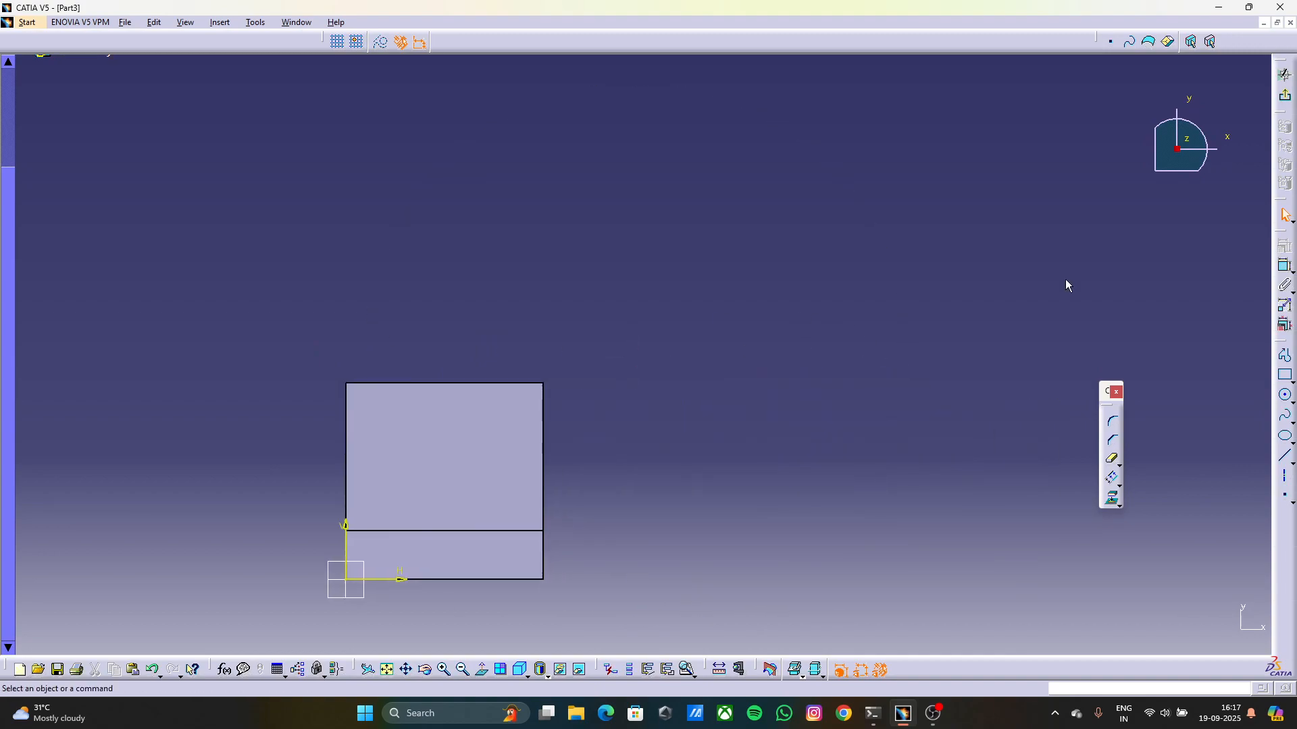
Draw a circle on the horizontal leg's face and constrain its diameter to 25 mm
{"action": "left_click", "coordinate": [1287, 399]}
{"action": "left_click", "coordinate": [439, 448]}
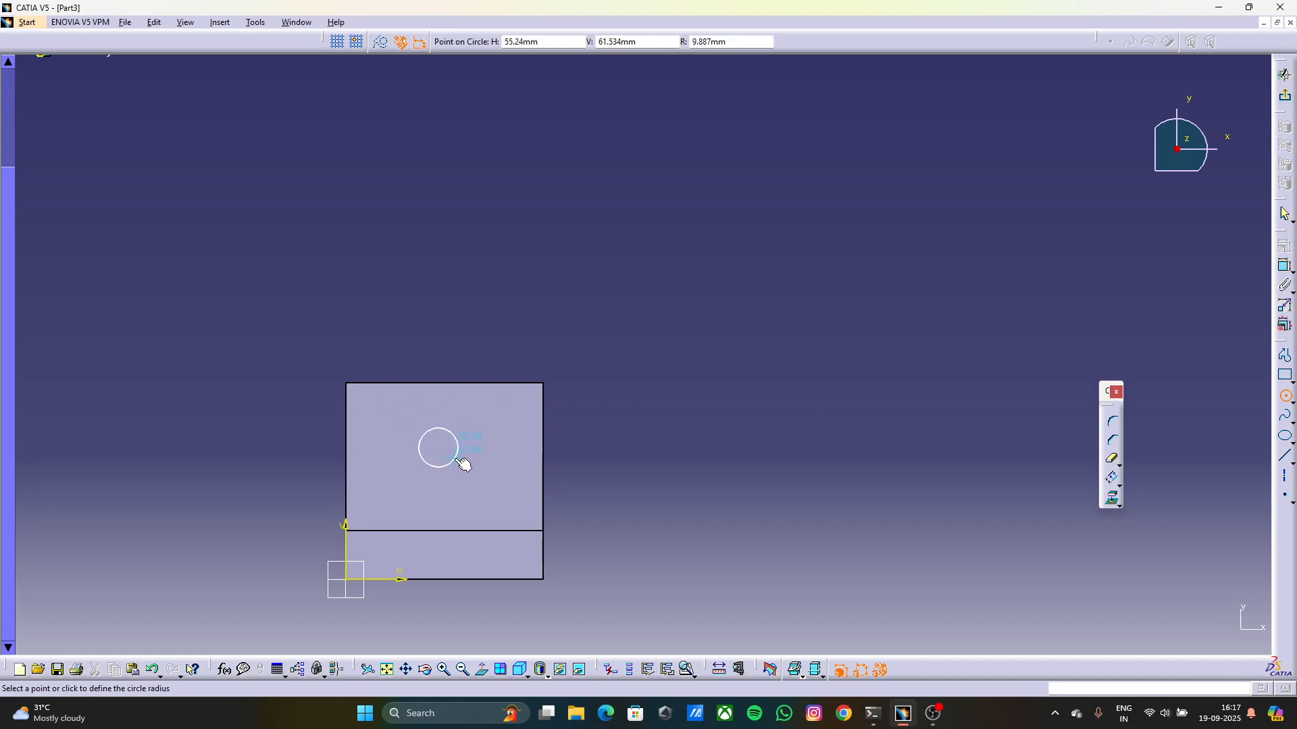
{"action": "left_click", "coordinate": [465, 457]}
{"action": "left_click", "coordinate": [1286, 266]}
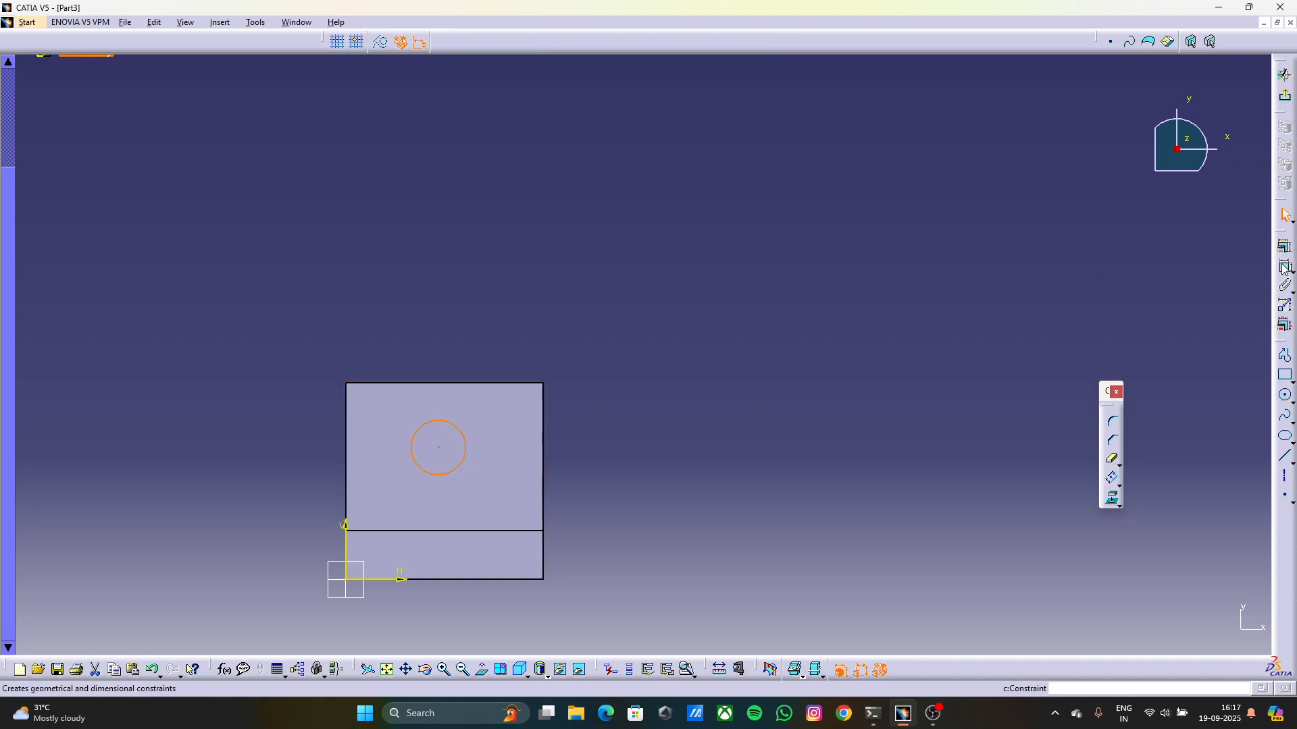
{"action": "left_click", "coordinate": [850, 303]}
{"action": "double_click", "coordinate": [854, 286]}
{"action": "type", "text": "26"}
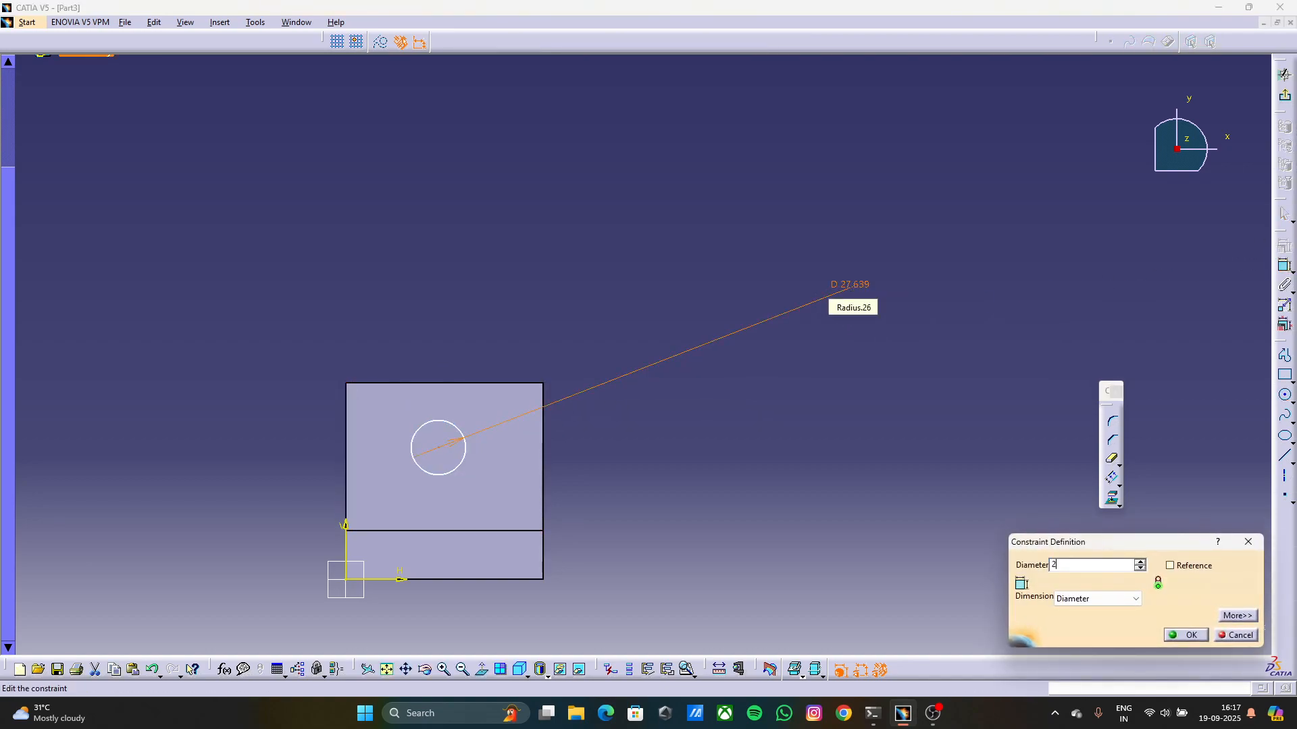
{"action": "key", "text": "Return"}
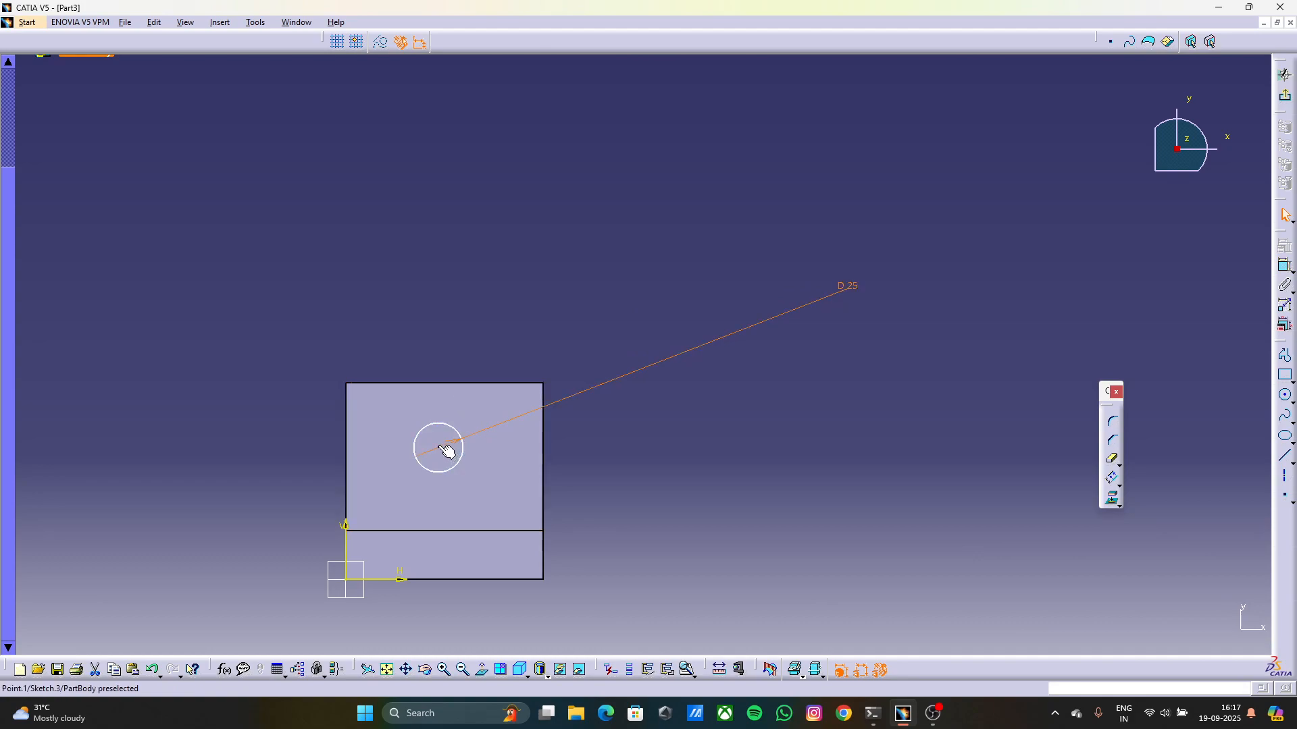
Constrain the circle's centre to 25 mm from the free end edge of the horizontal leg
{"action": "left_click", "coordinate": [1285, 266]}
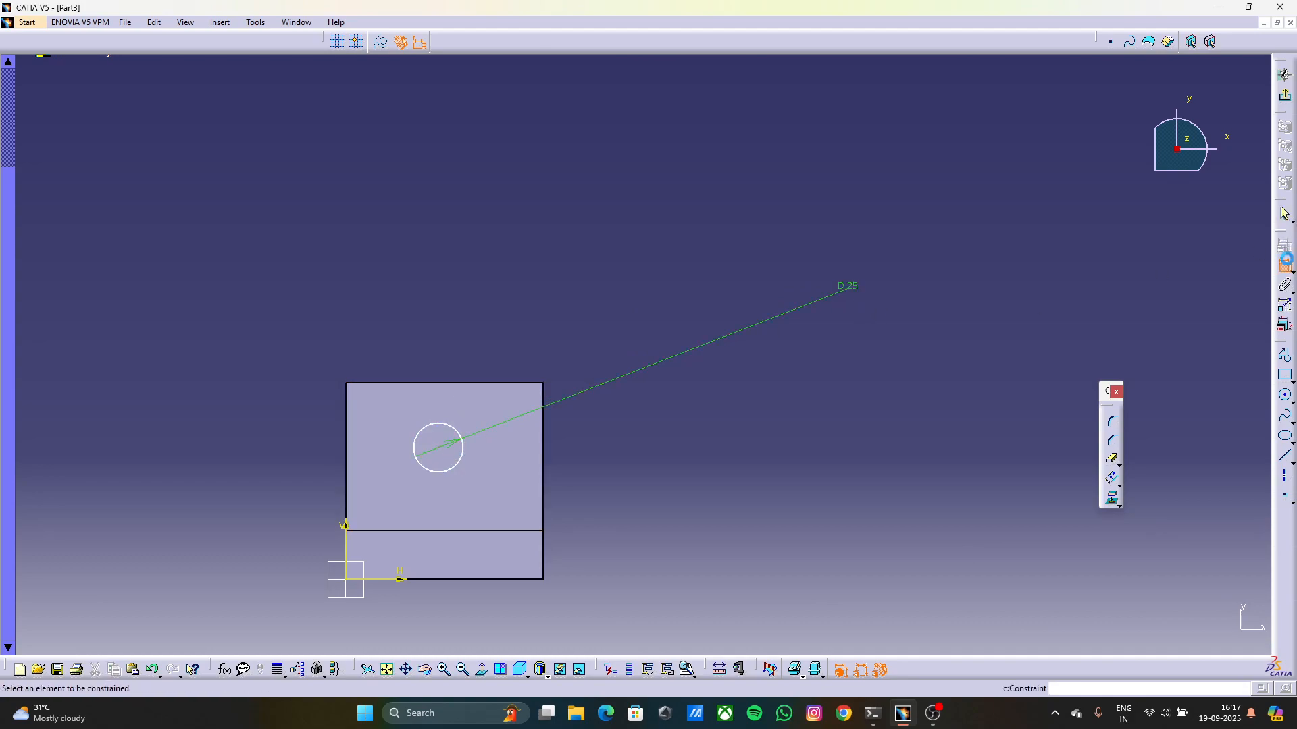
{"action": "left_click", "coordinate": [439, 447]}
{"action": "left_click", "coordinate": [443, 385]}
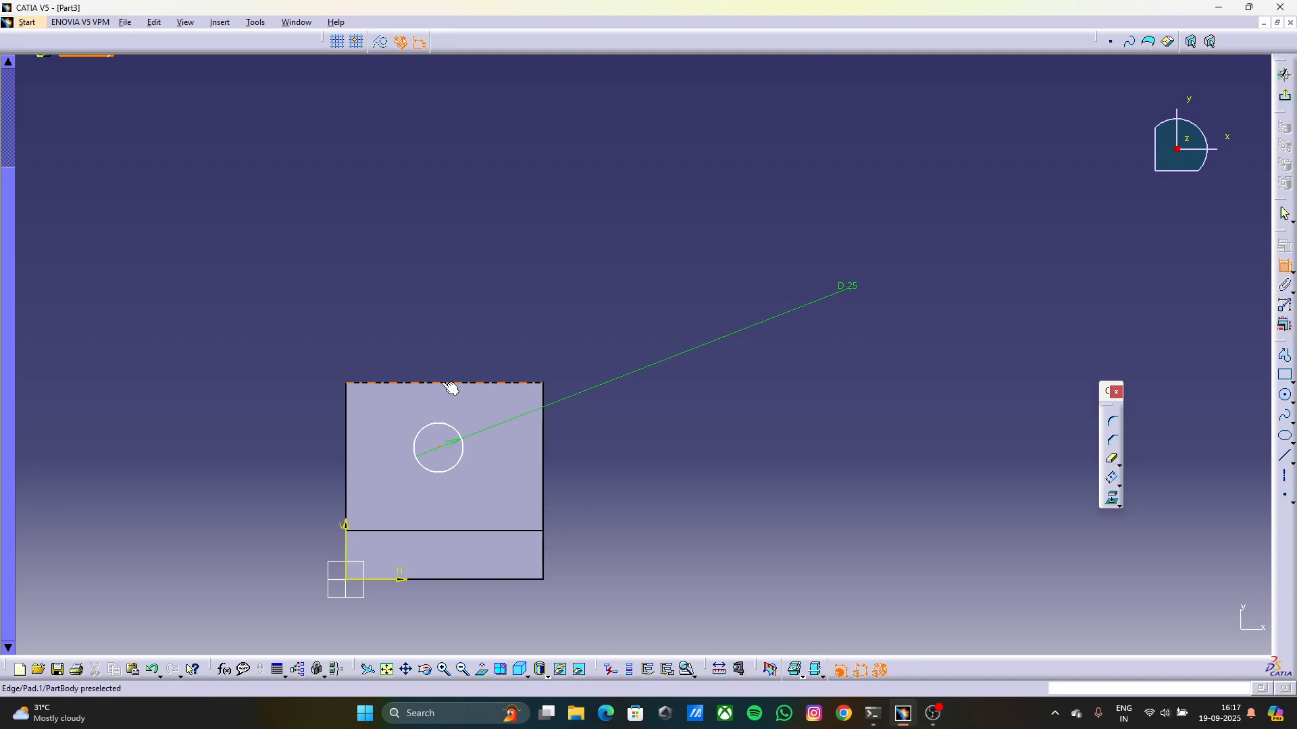
{"action": "left_click", "coordinate": [674, 411]}
{"action": "double_click", "coordinate": [675, 412]}
{"action": "type", "text": "25"}
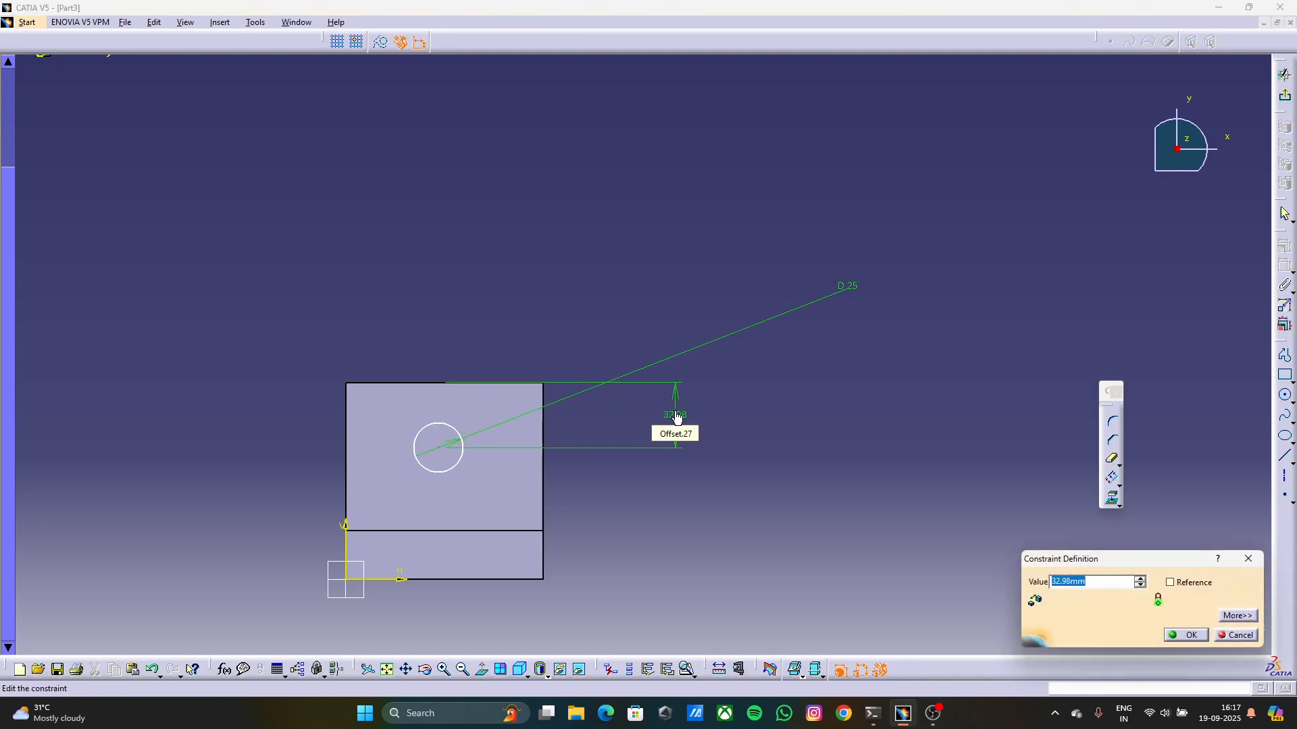
{"action": "key", "text": "Return"}
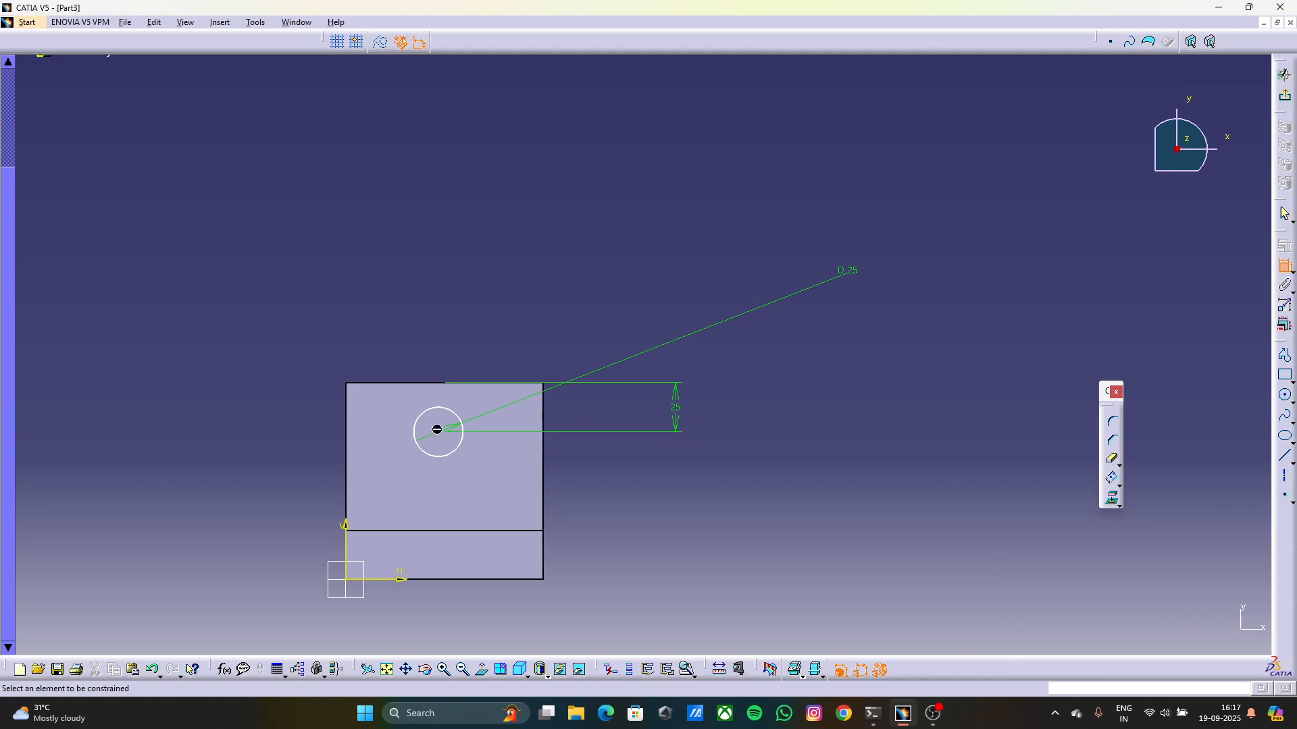
Constrain the circle's centre to 50 mm from the leg's side edge opposite the origin
{"action": "left_click", "coordinate": [440, 433]}
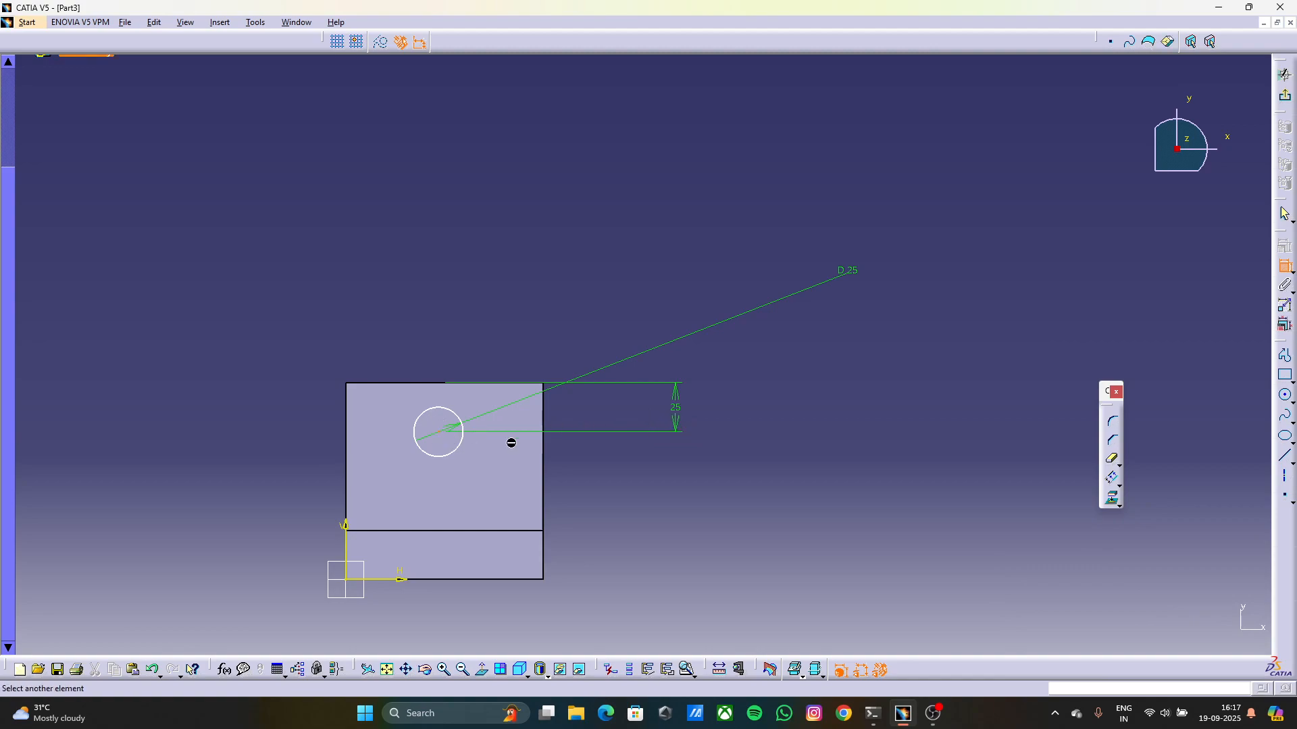
{"action": "left_click", "coordinate": [543, 454]}
{"action": "double_click", "coordinate": [513, 329]}
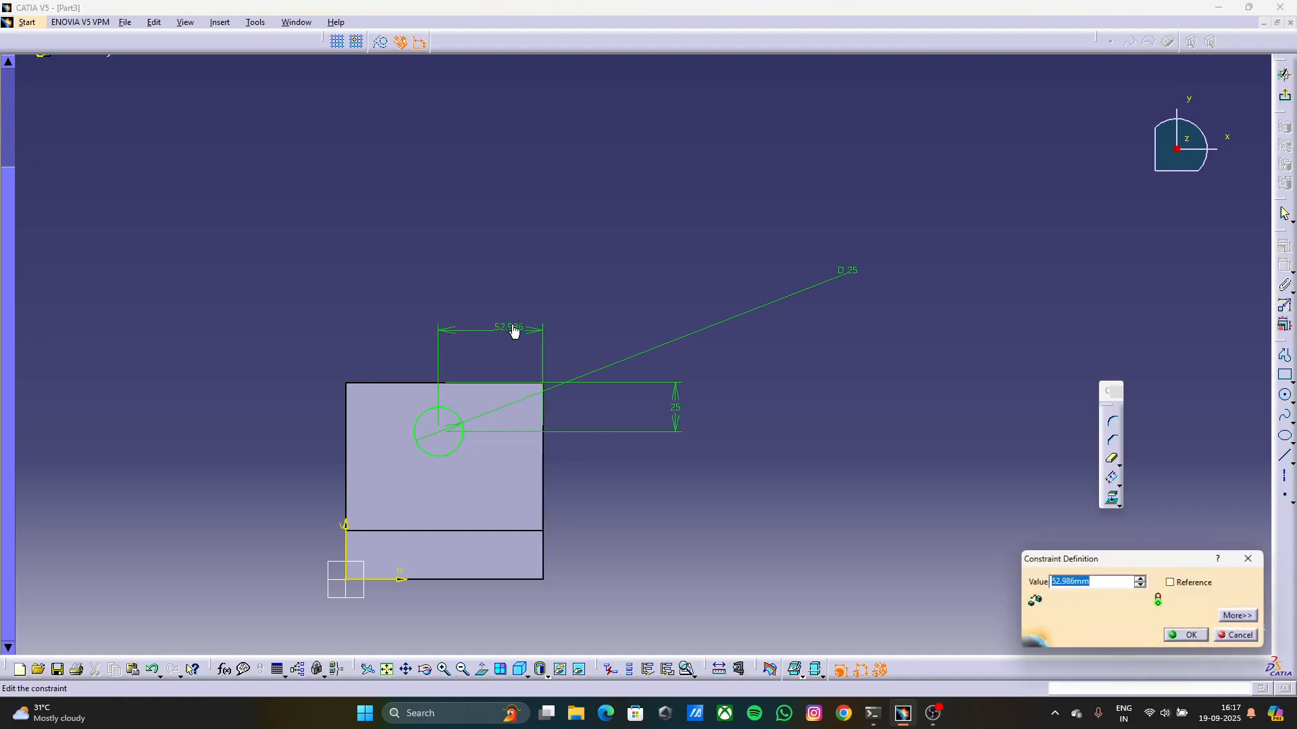
{"action": "type", "text": "50"}
{"action": "key", "text": "Return"}
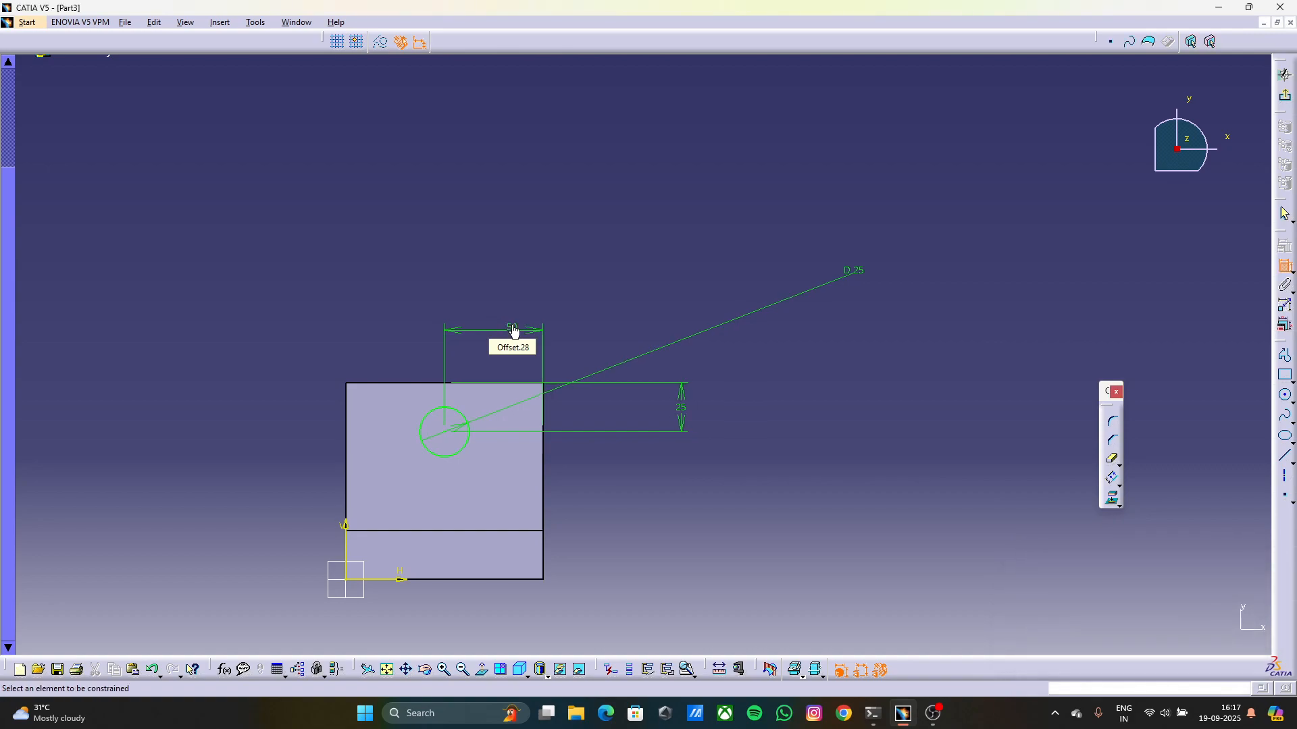
Try 50 mm for the circle centre's distance from the leg's free end edge, and restore it to 25 mm
{"action": "double_click", "coordinate": [681, 407]}
{"action": "type", "text": "56"}
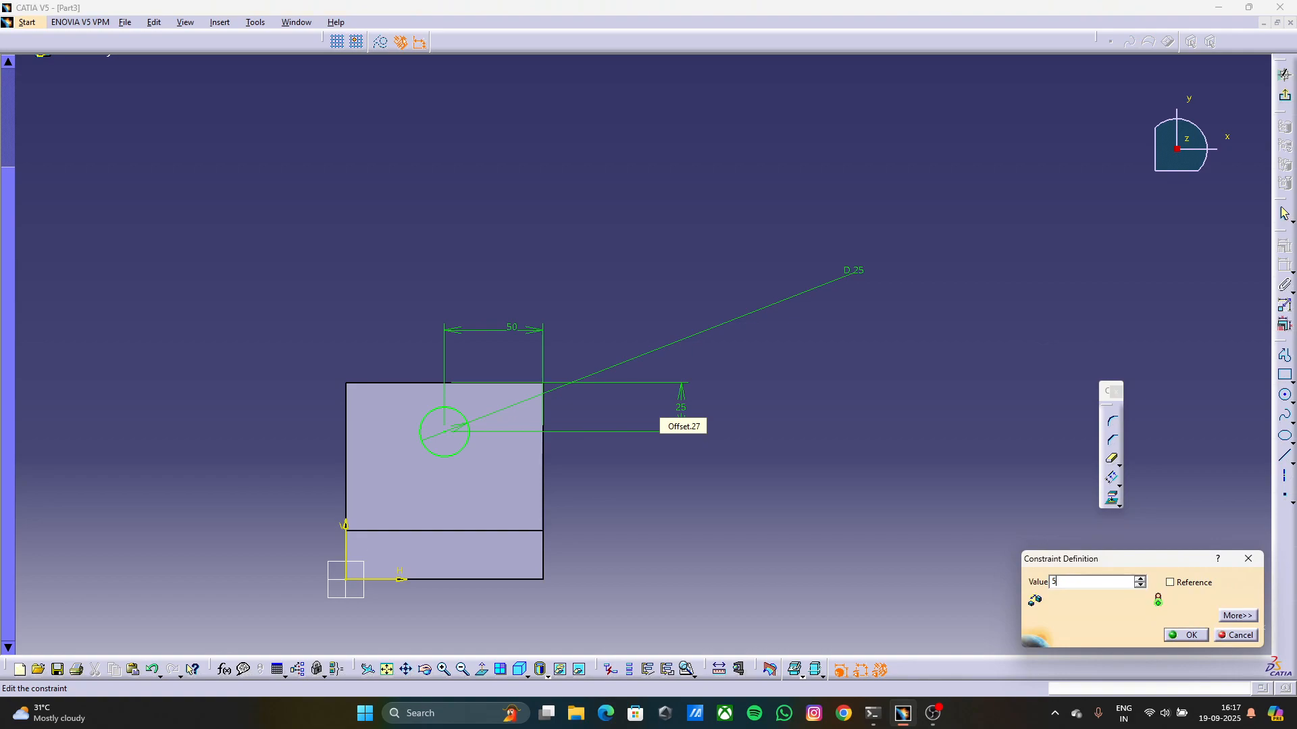
{"action": "key", "text": "Return"}
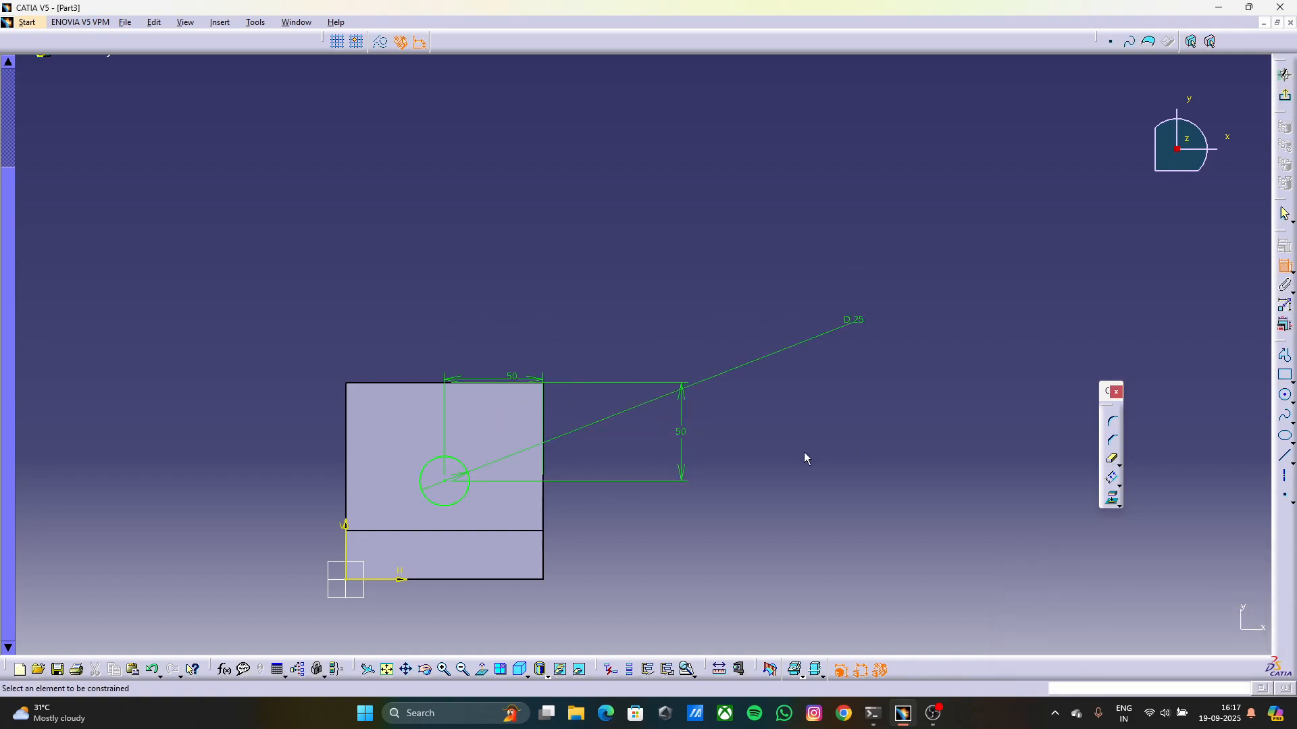
{"action": "double_click", "coordinate": [680, 433]}
{"action": "type", "text": "25"}
{"action": "key", "text": "Return"}
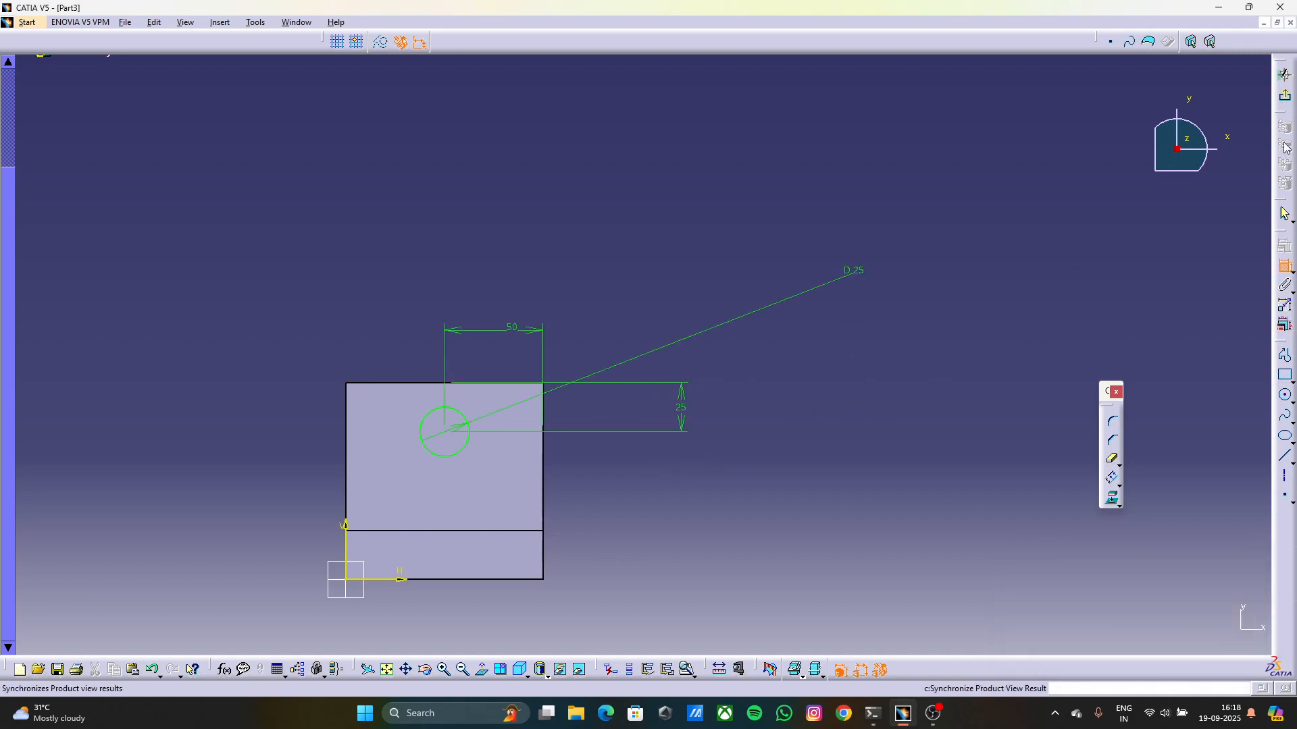
Exit the sketch and cut the circle as a pocket 100 mm deep through the horizontal leg
{"action": "left_click", "coordinate": [1284, 95]}
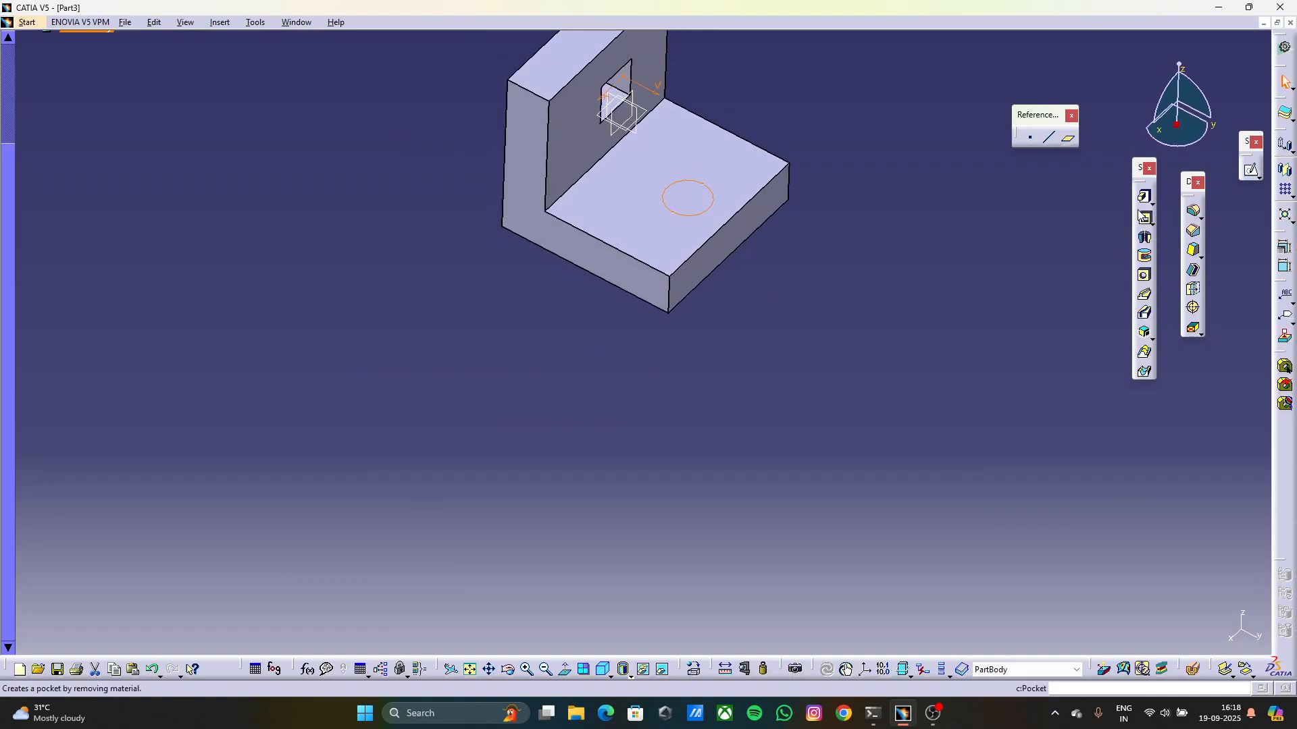
{"action": "left_click", "coordinate": [1143, 217]}
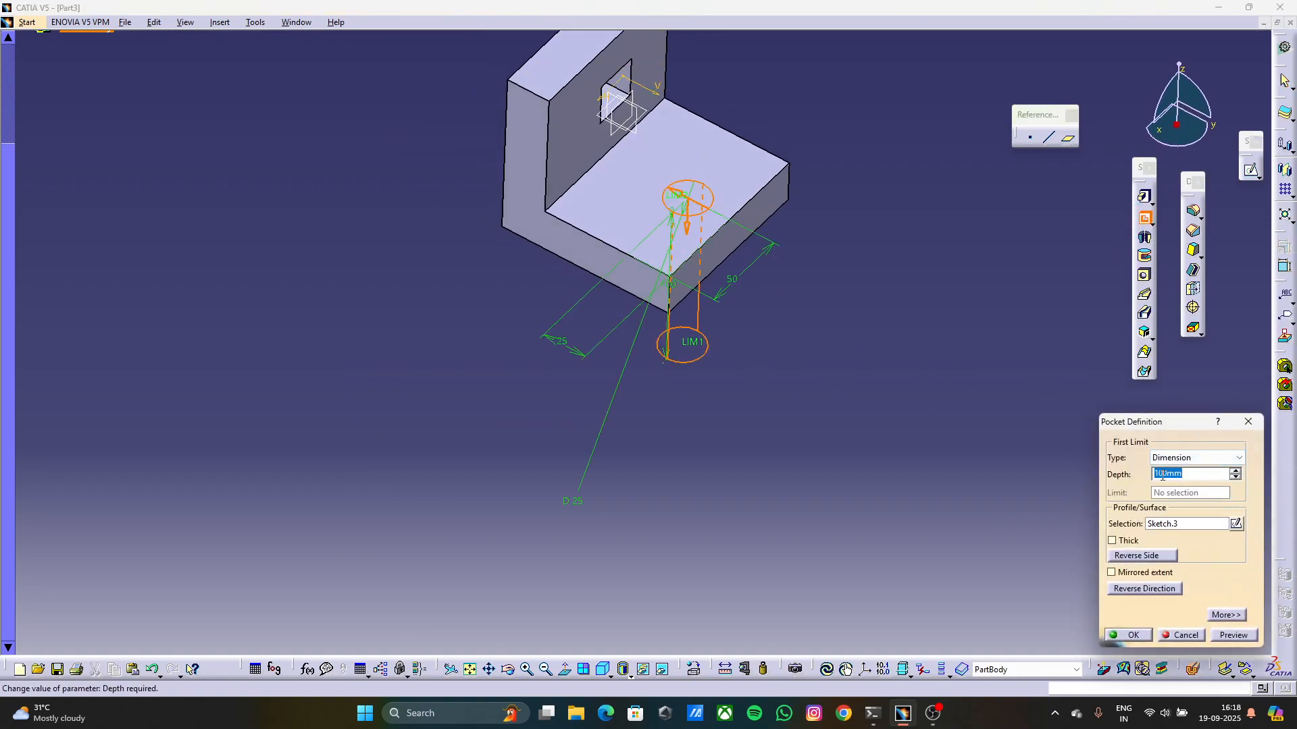
{"action": "left_click", "coordinate": [1254, 634]}
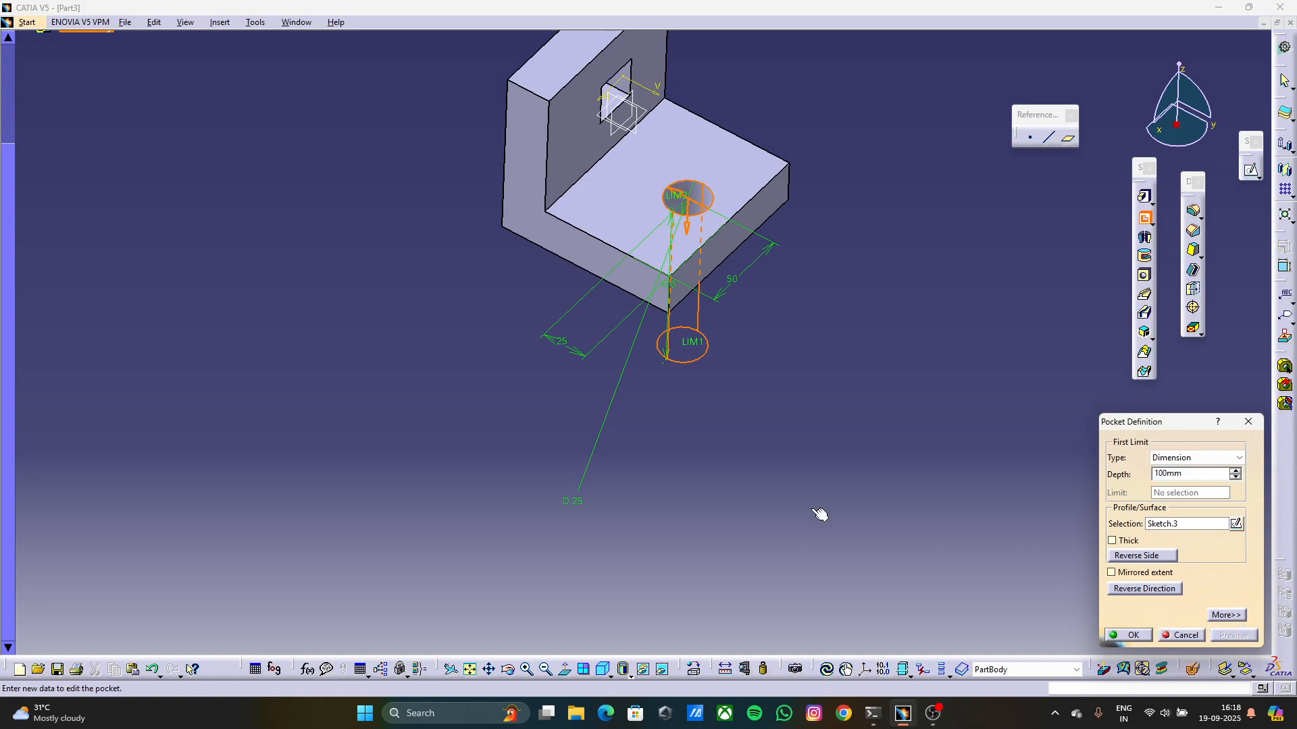
{"action": "left_click", "coordinate": [1131, 634]}
{"action": "middle_click_drag", "start_coordinate": [776, 351], "coordinate": [878, 317]}
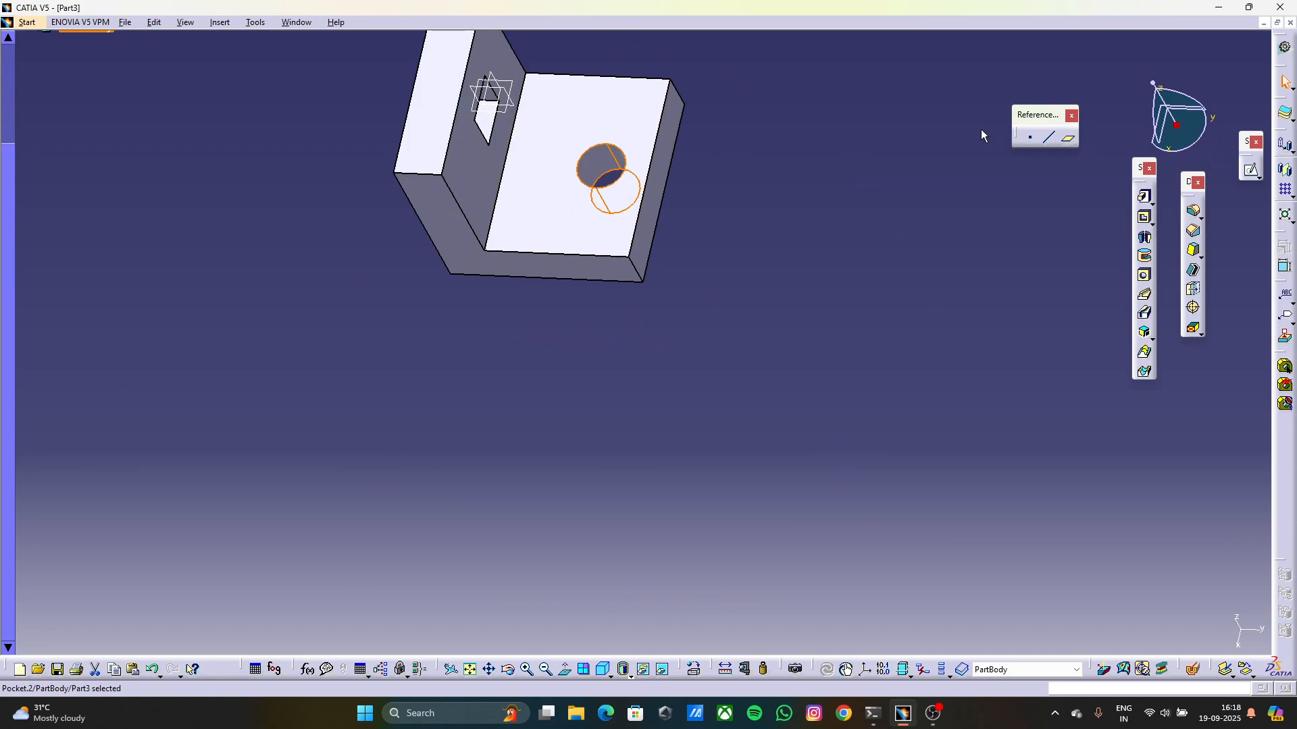
{"action": "middle_click_drag", "start_coordinate": [846, 234], "coordinate": [972, 398]}
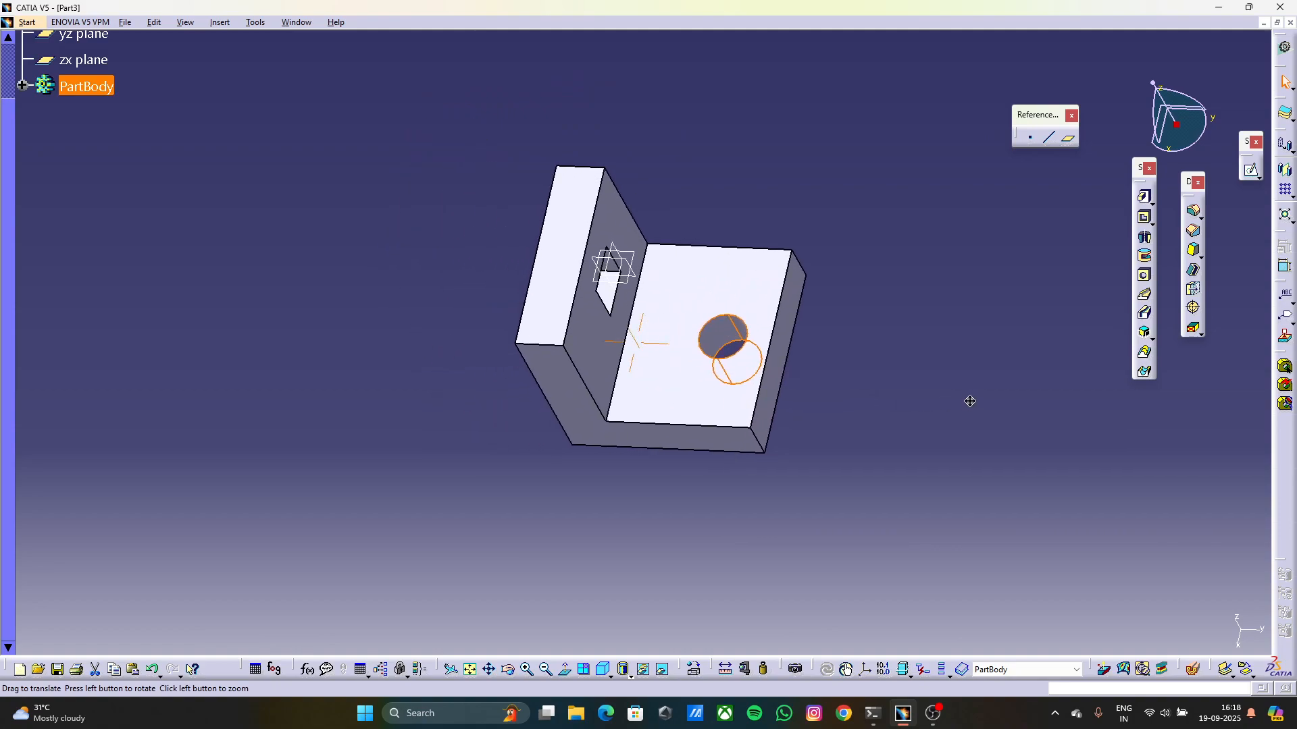